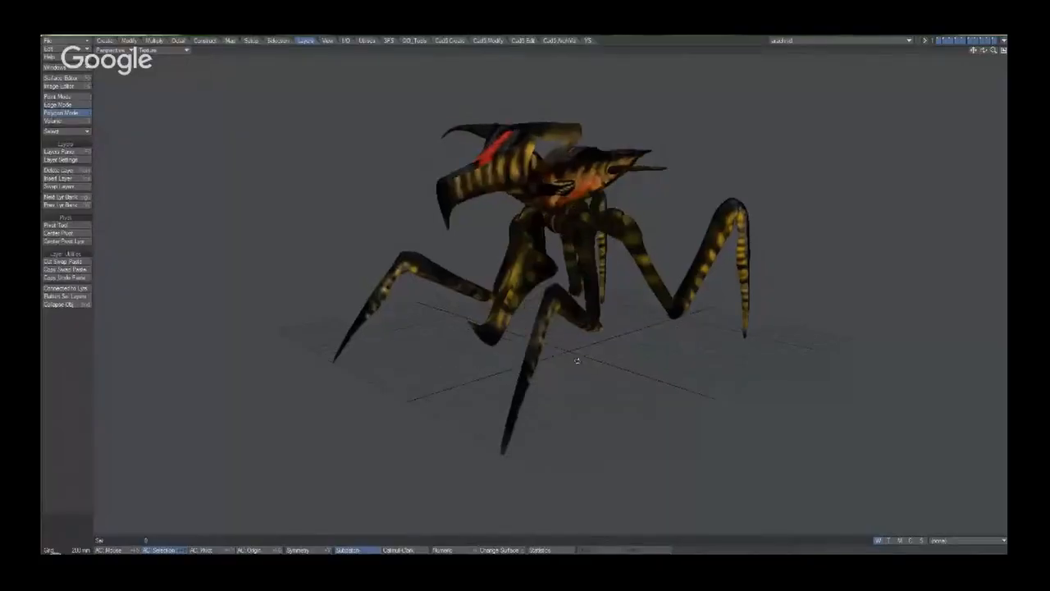
Select connected pieces of the arachnid to examine how its geometry is split up, clearing each selection.
click(559, 307)
key(])
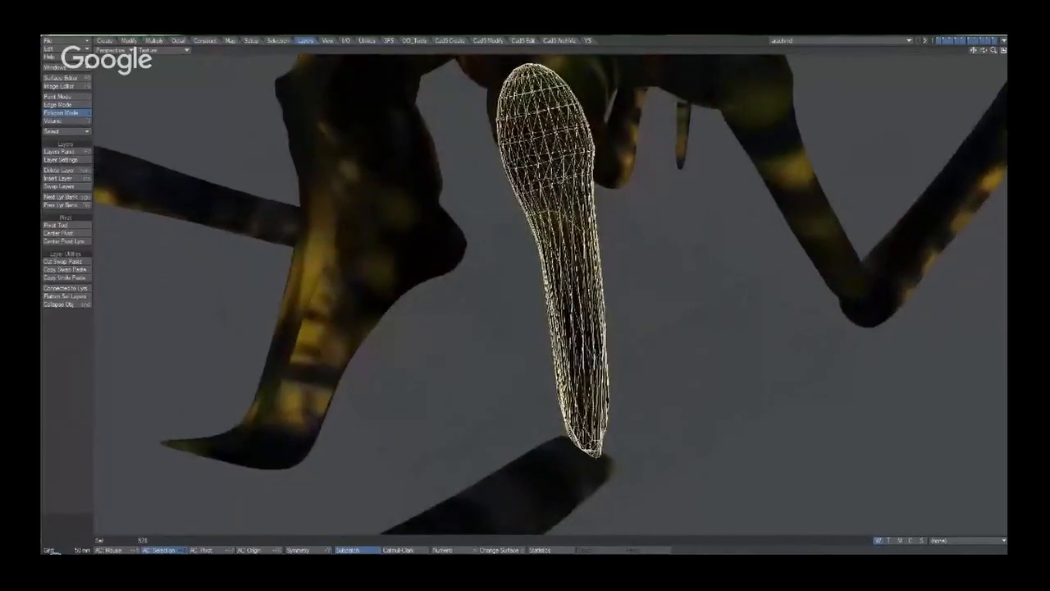
ctrl+alt+drag(714, 308, 539, 278)
key(slash)
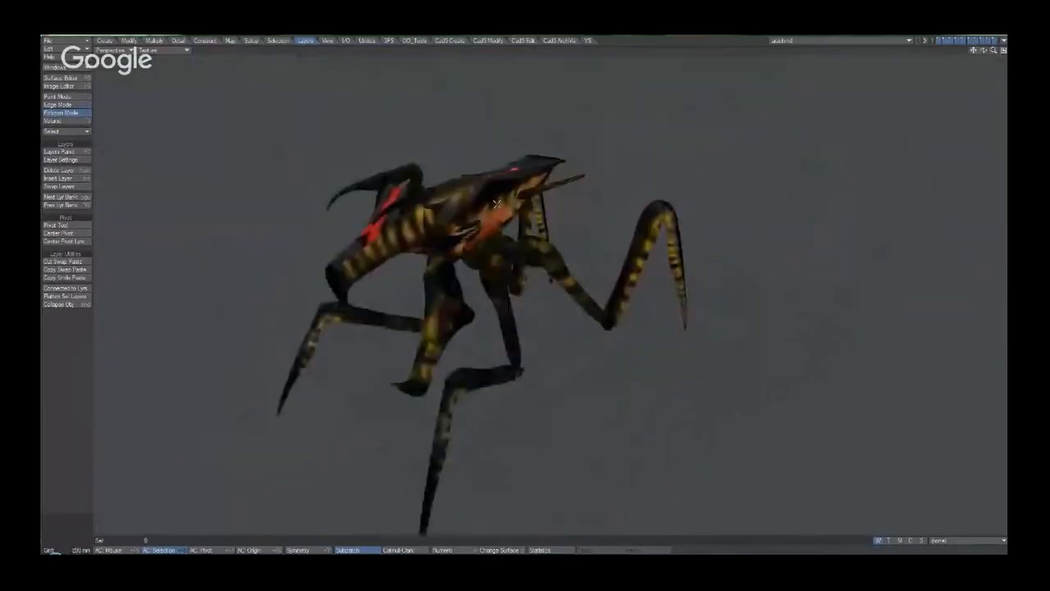
drag(468, 211, 426, 261)
key(bracketright)
mouse_move(468, 221)
alt+mouse_down()
mouse_move(544, 222)
mouse_move(604, 267)
alt+mouse_up()
key(slash)
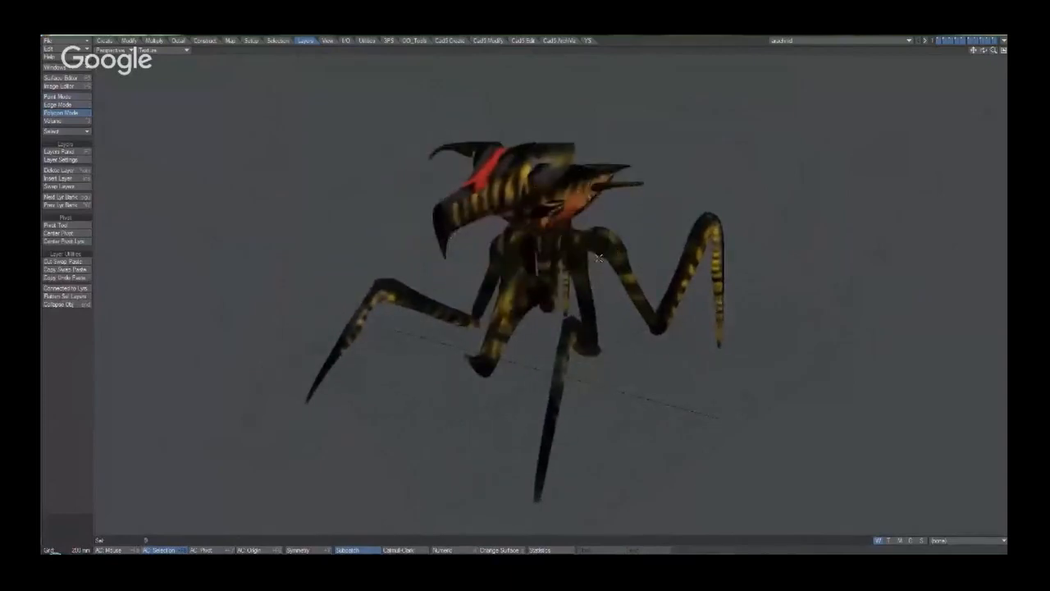
key(space)
mouse_move(723, 262)
alt+mouse_down()
mouse_move(702, 260)
mouse_move(710, 256)
alt+mouse_up()
Examine the arachnid's parts by showing its layers one at a time.
click(941, 41)
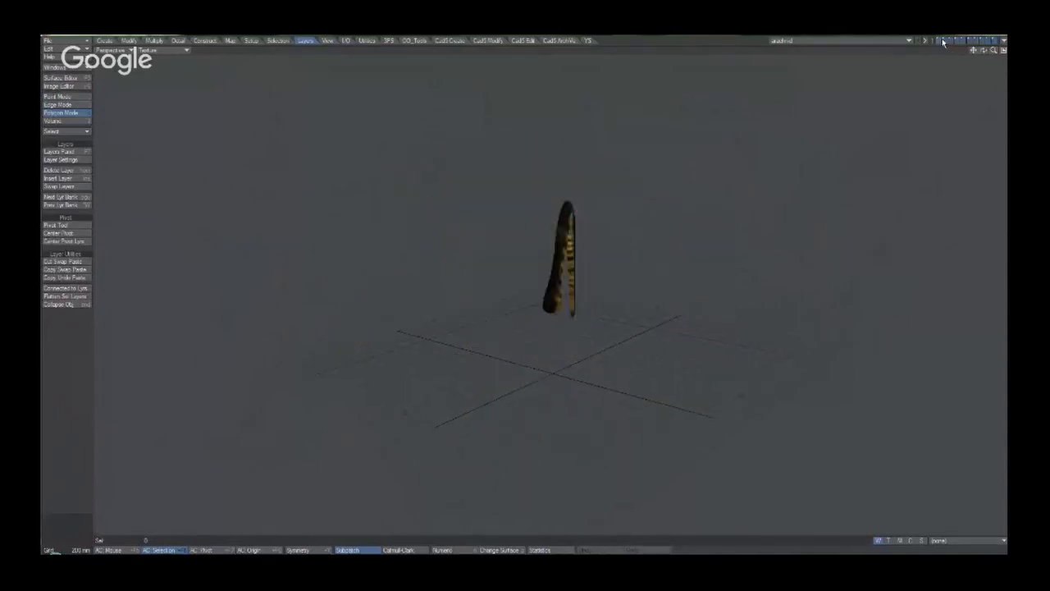
click(948, 40)
click(955, 40)
click(961, 40)
click(969, 40)
click(937, 40)
click(944, 41)
click(952, 41)
click(959, 41)
click(968, 41)
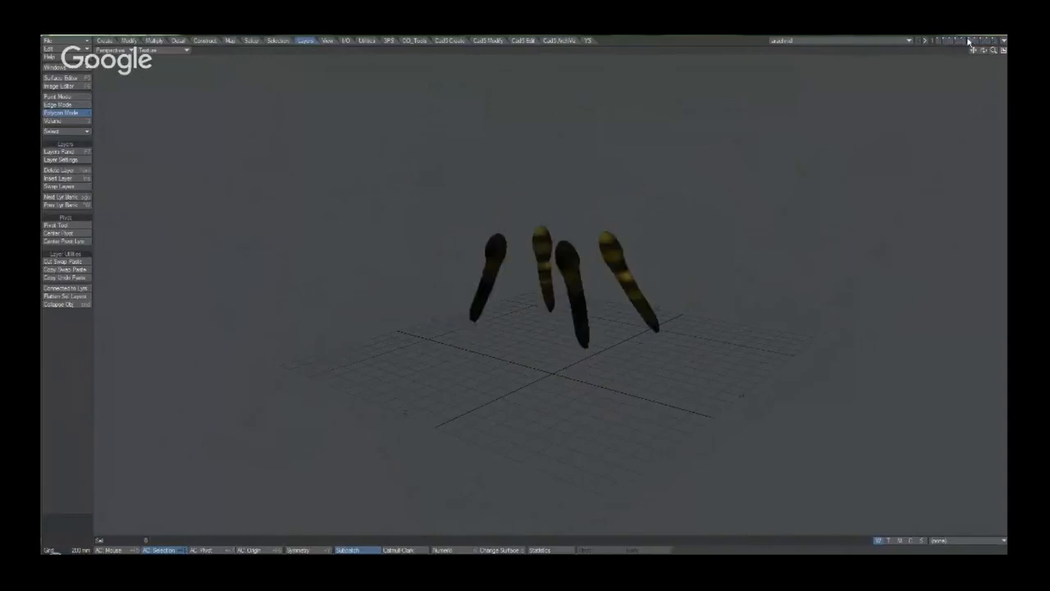
click(975, 41)
click(983, 41)
click(975, 41)
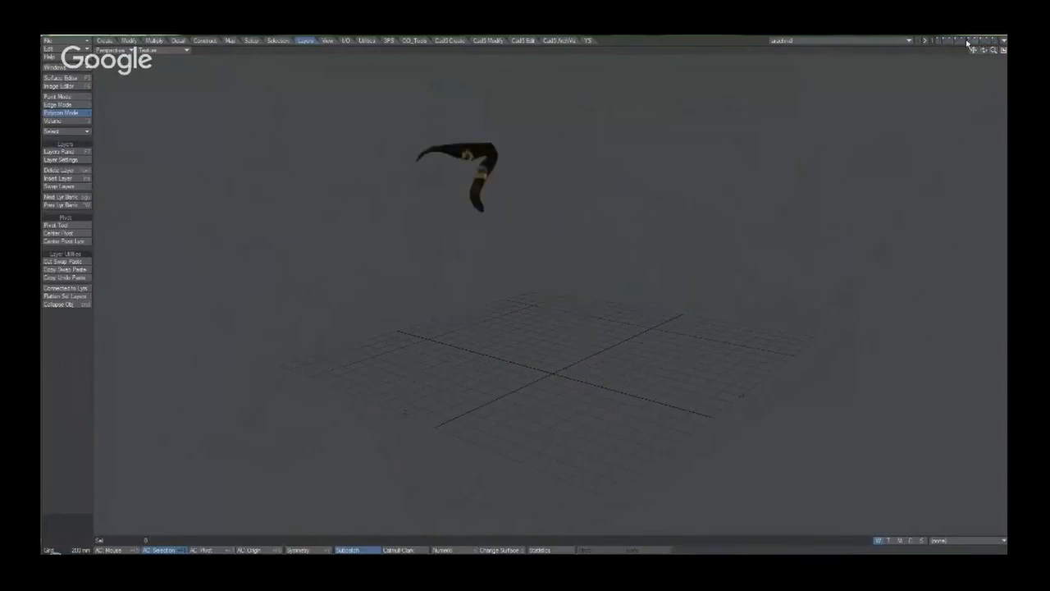
click(959, 40)
click(961, 41)
click(957, 40)
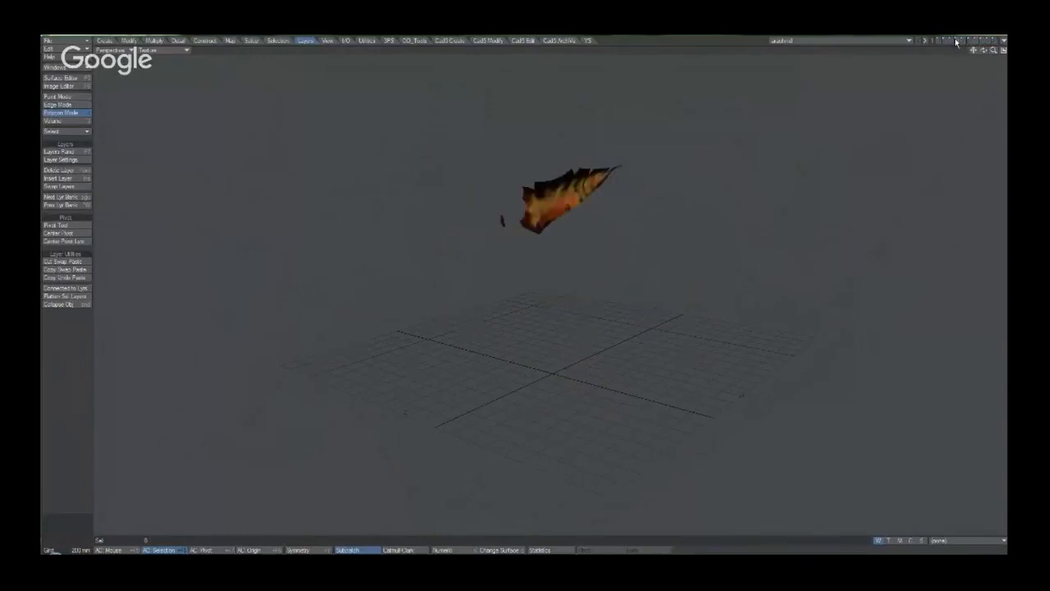
click(953, 42)
click(948, 40)
click(942, 41)
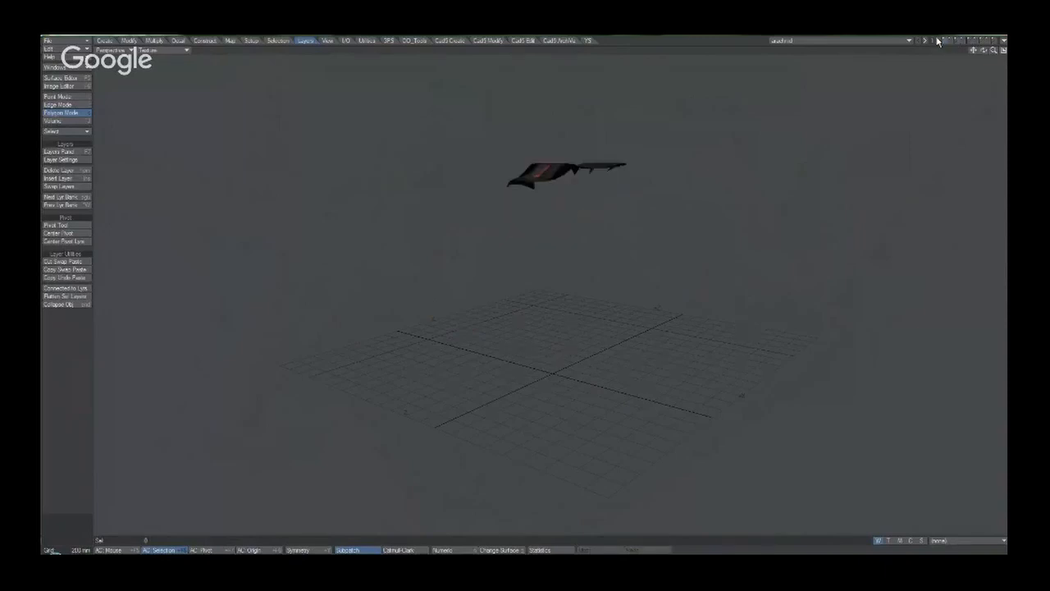
click(936, 40)
click(942, 41)
click(953, 39)
click(961, 40)
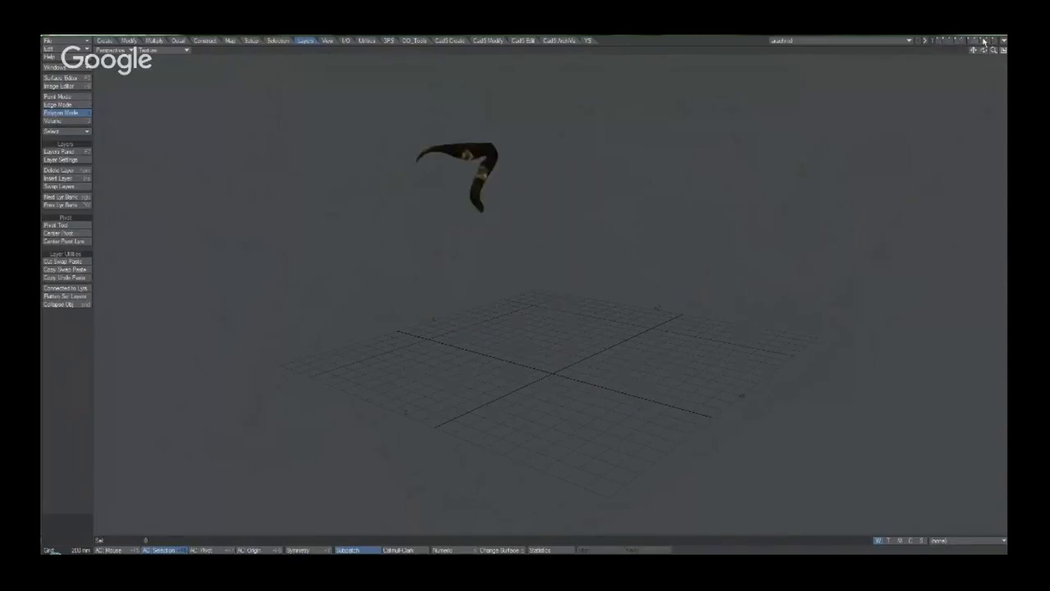
click(984, 40)
click(995, 41)
click(983, 41)
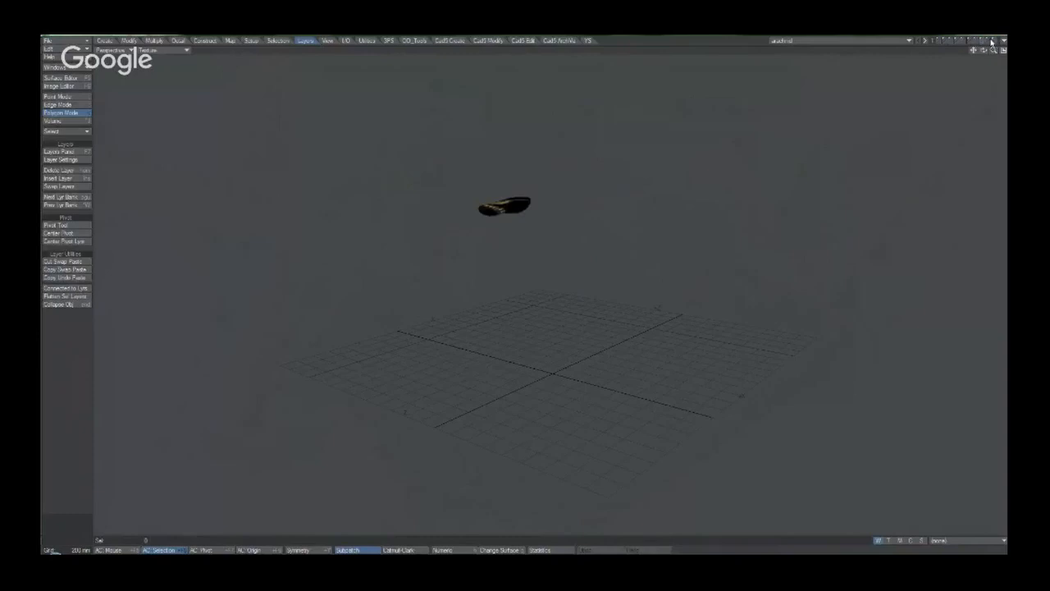
click(976, 41)
click(965, 41)
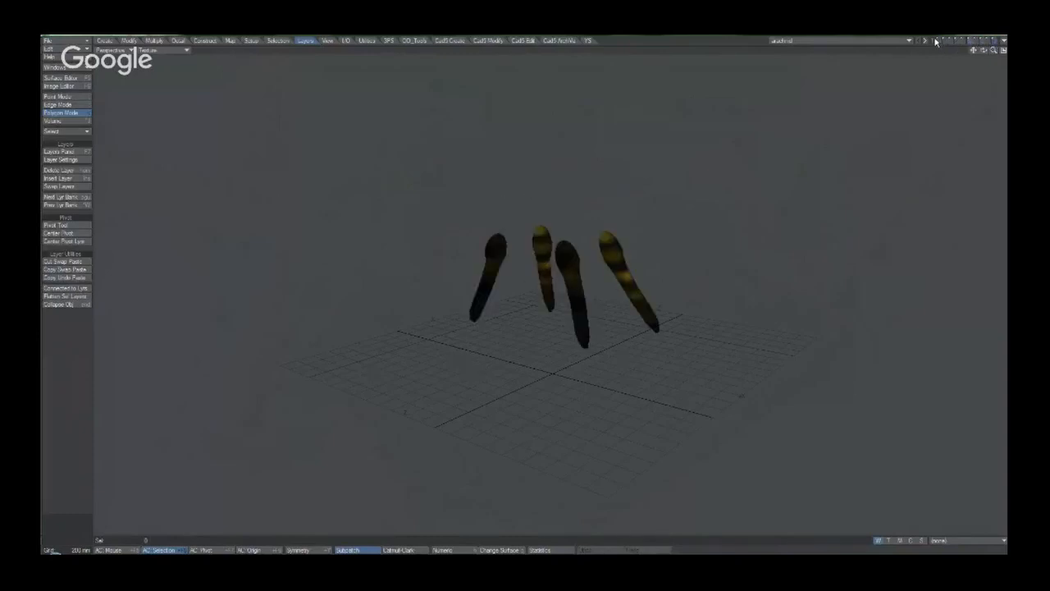
click(937, 41)
alt+drag(473, 307, 450, 313)
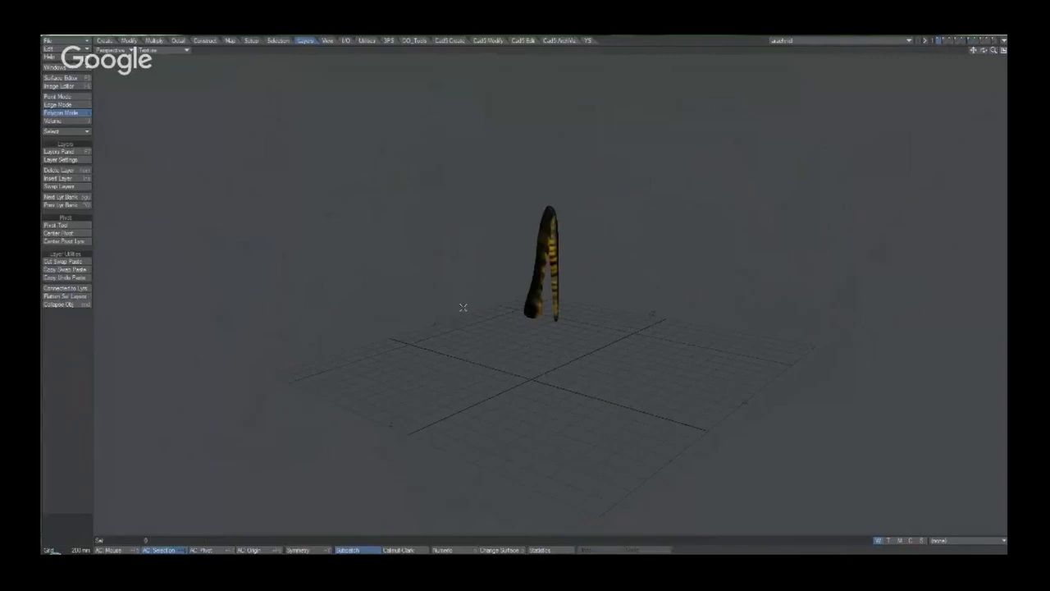
Open the layer list and examine the SIDE-LOW-J and TOP-BEAK layers.
key(F7)
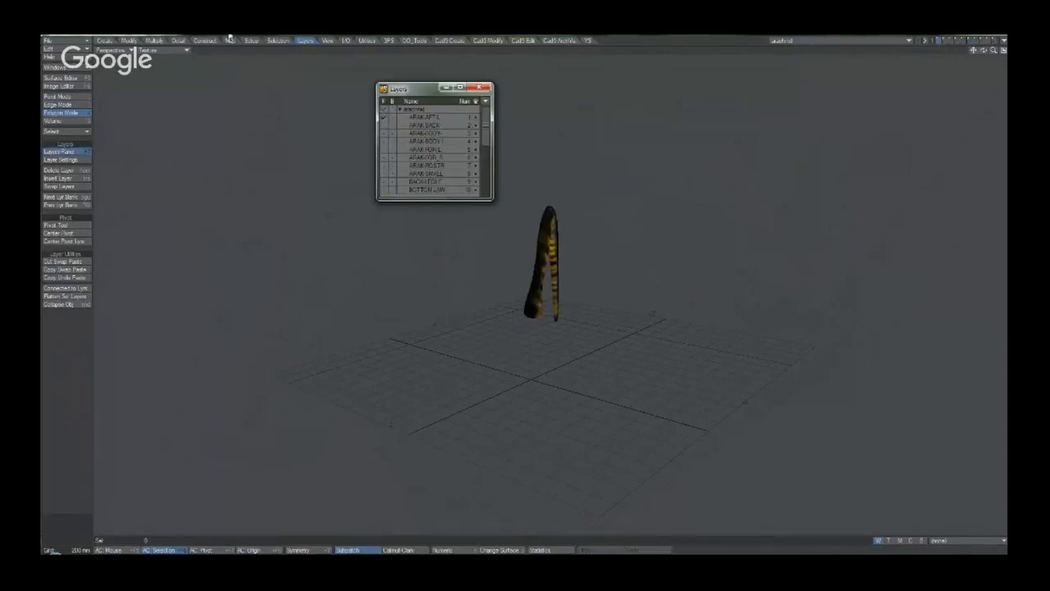
drag(410, 90, 207, 105)
scroll(270, 188, down, 5)
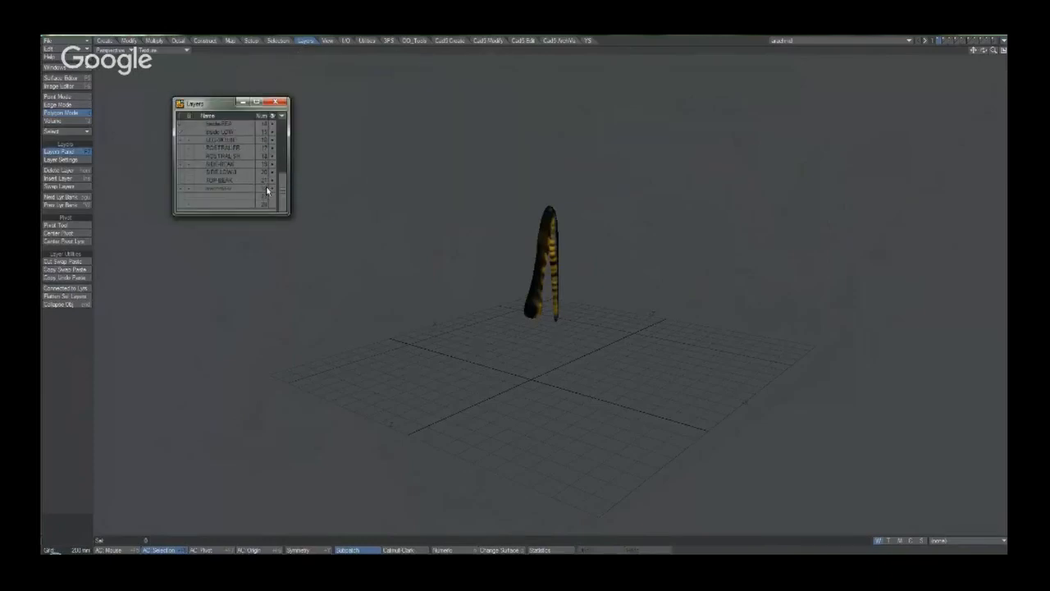
click(220, 180)
click(188, 175)
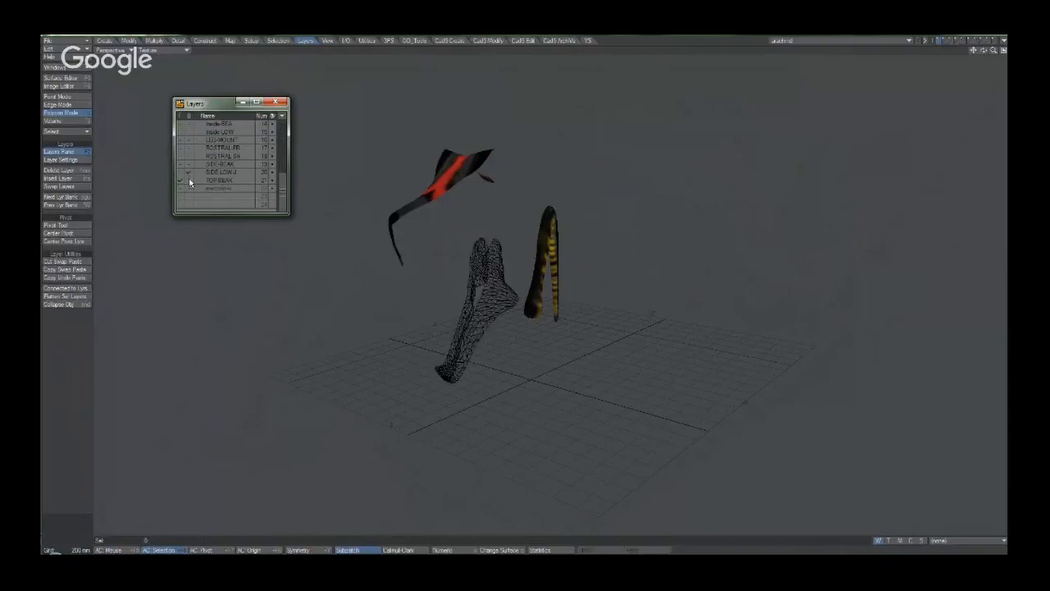
click(181, 173)
click(180, 180)
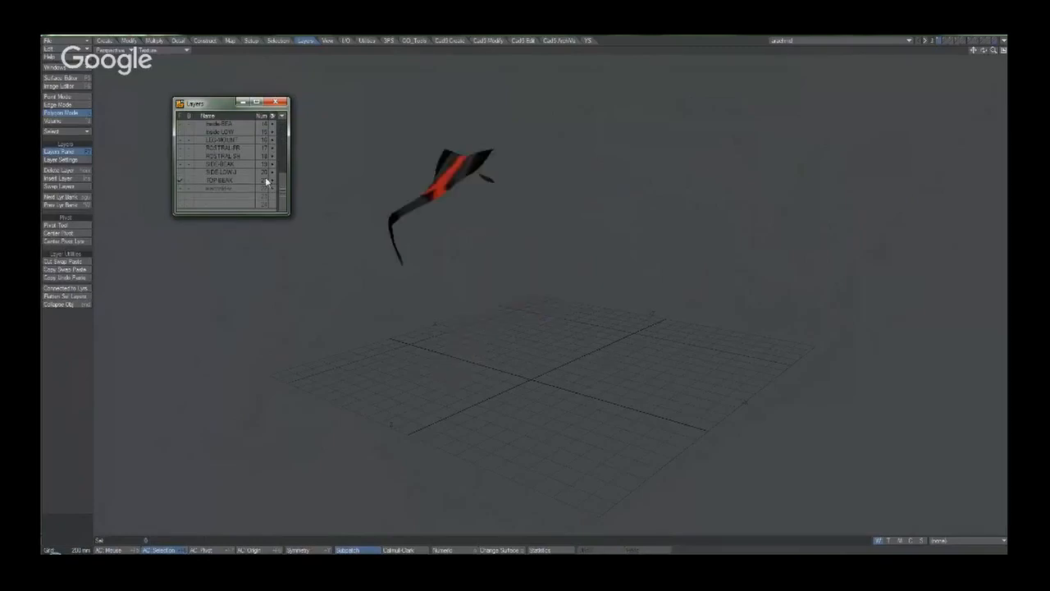
drag(281, 177, 281, 123)
Activate all layers of the arachnid object and flatten them into a single layer.
click(179, 124)
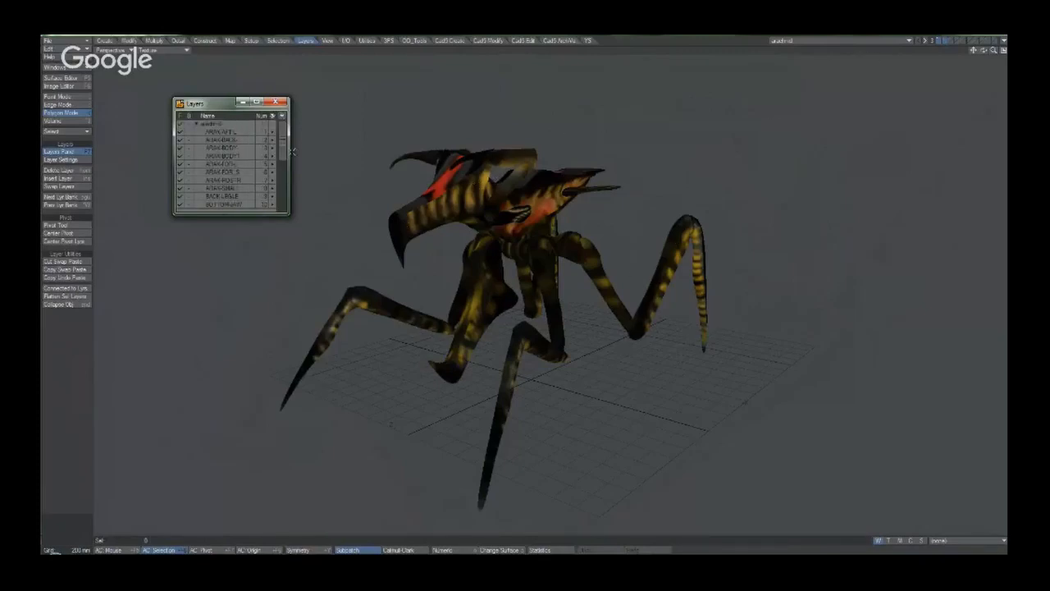
click(68, 299)
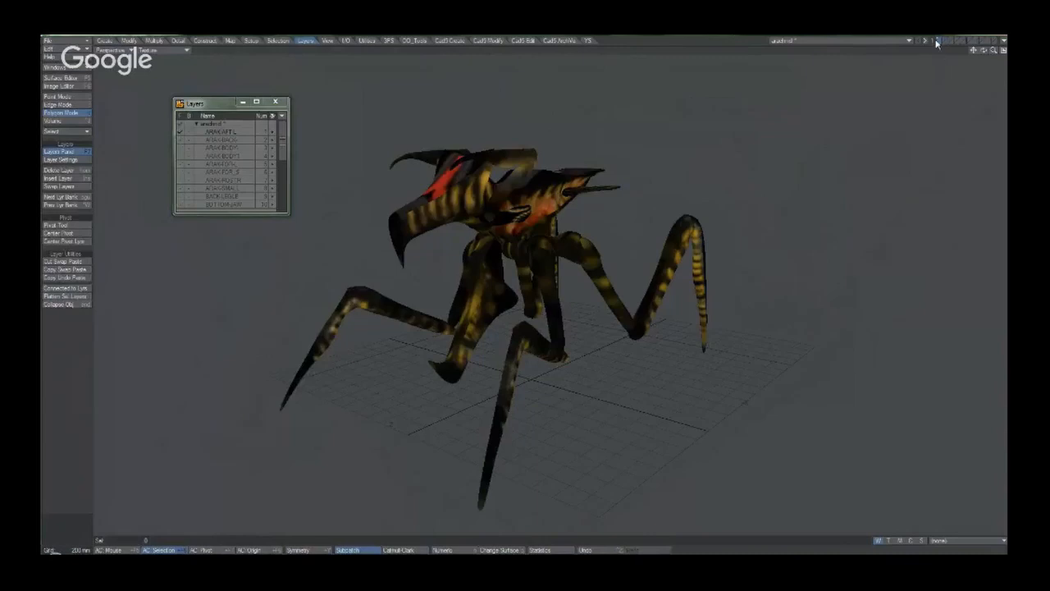
alt+drag(558, 331, 568, 304)
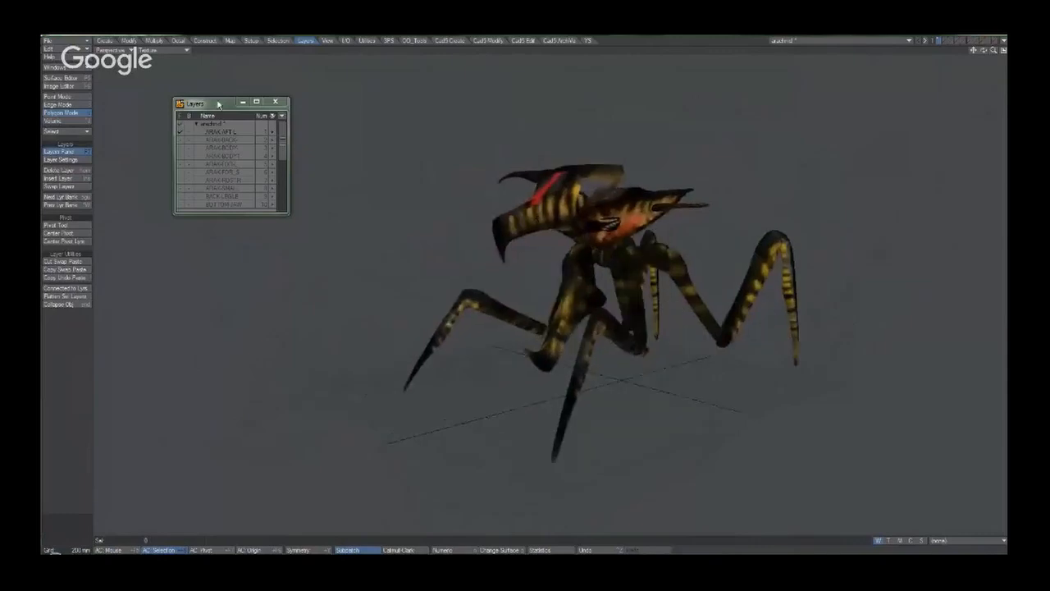
click(275, 101)
Save the flattened object as a new file named arachnid_RR.lwo.
key(shift+s)
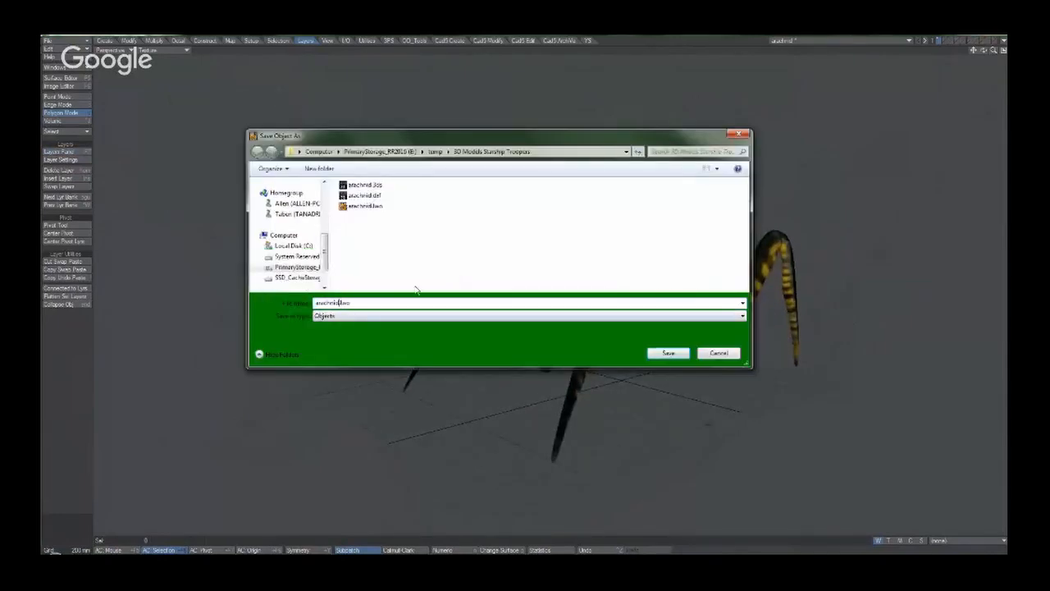
text(_RR)
key(Return)
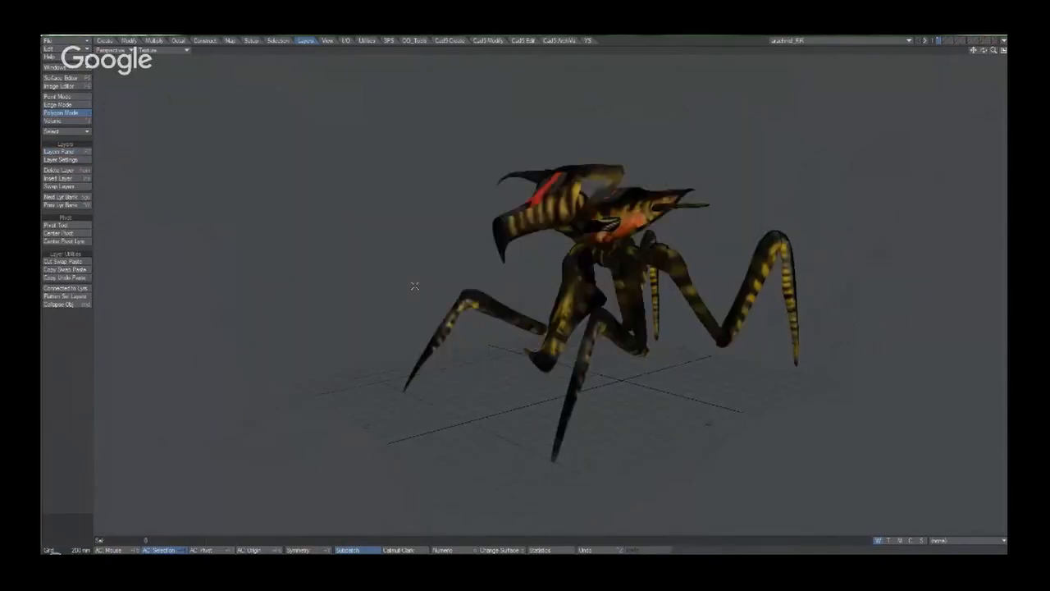
alt+shift+drag(461, 330, 425, 339)
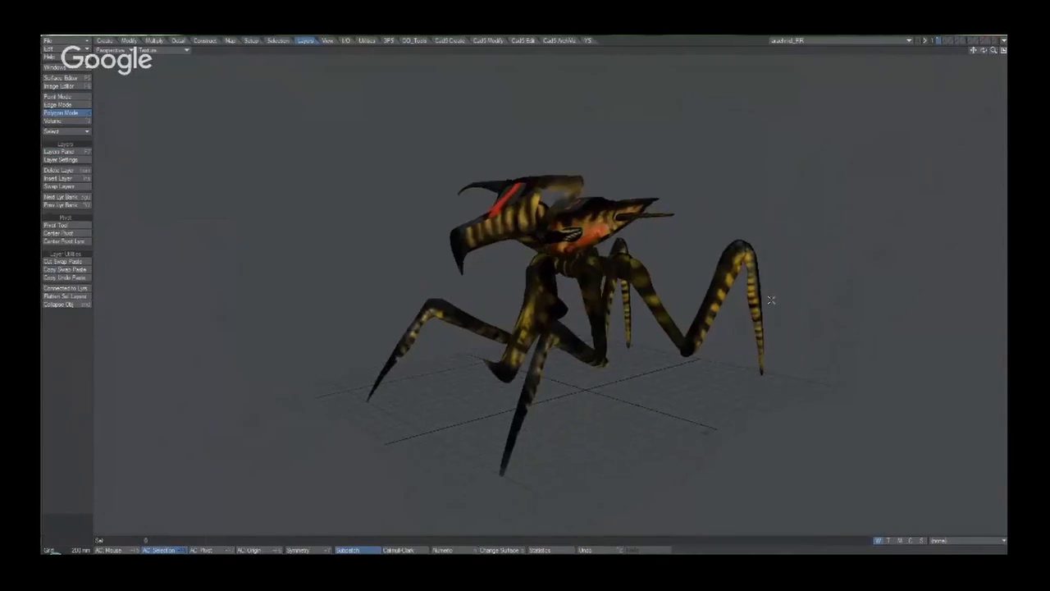
Switch to Layout and load the arachnid_RR.lwo object into the empty scene.
key(alt+Tab)
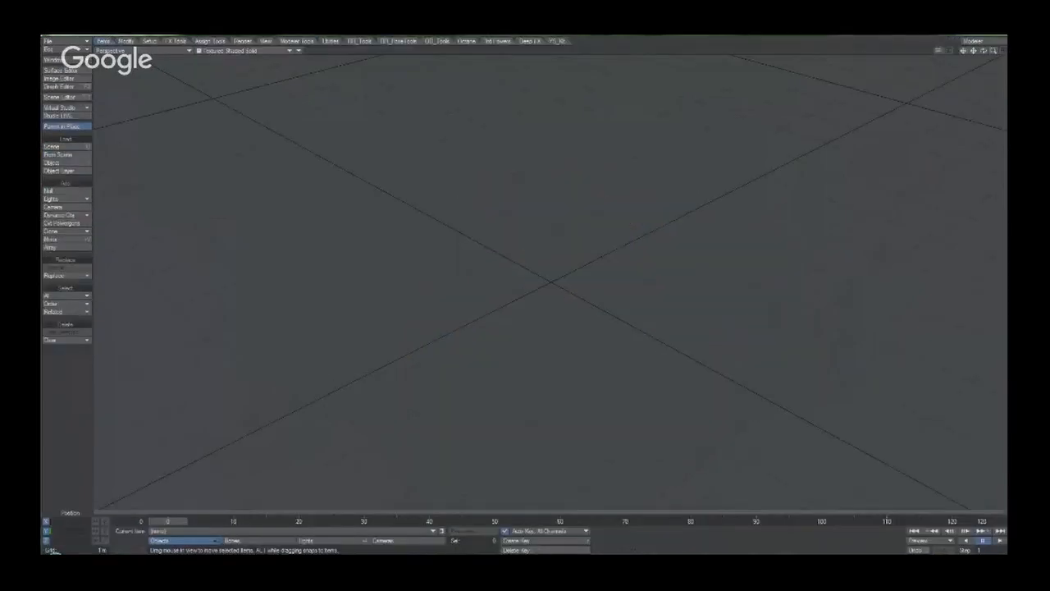
alt+drag(549, 328, 549, 279)
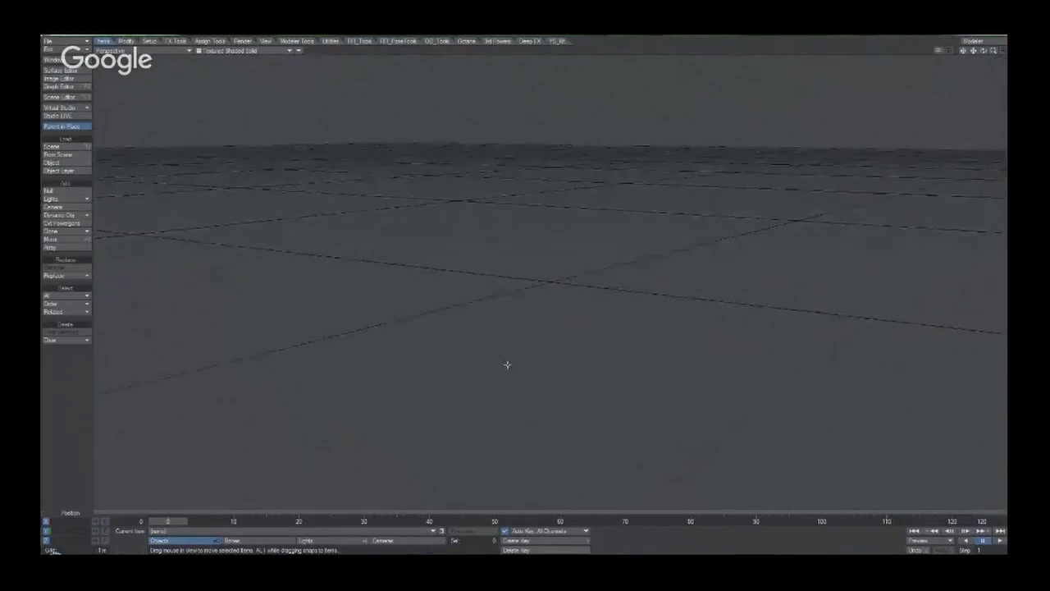
alt+drag(506, 366, 507, 393)
key(plus)
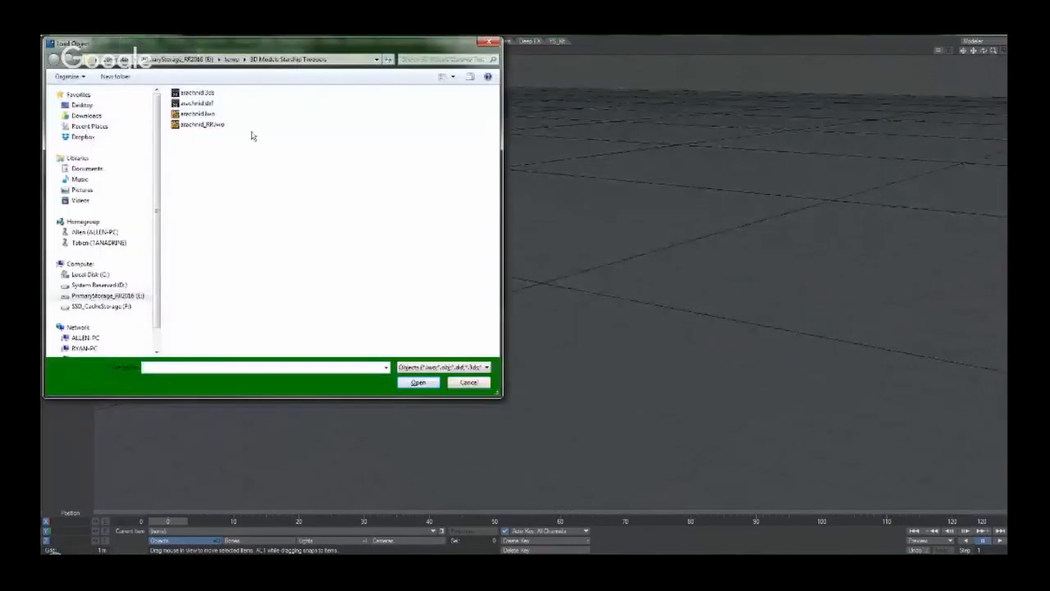
double_click(203, 124)
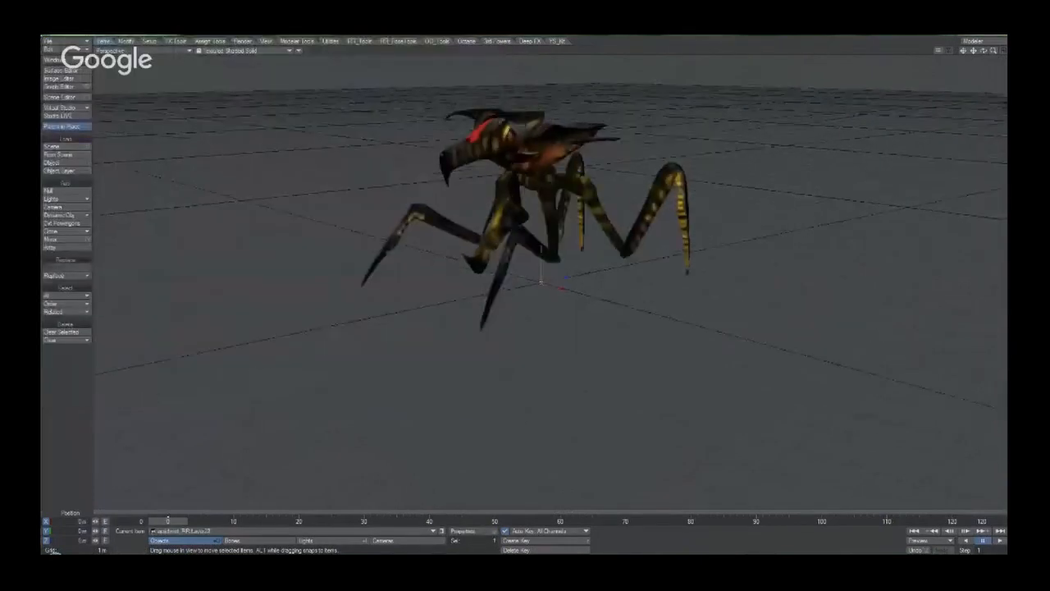
Try raising the loaded arachnid_RR Layer22 item about 500 mm along Y, and undo the move.
alt+drag(222, 149, 222, 190)
key(y)
drag(542, 283, 590, 320)
key(t)
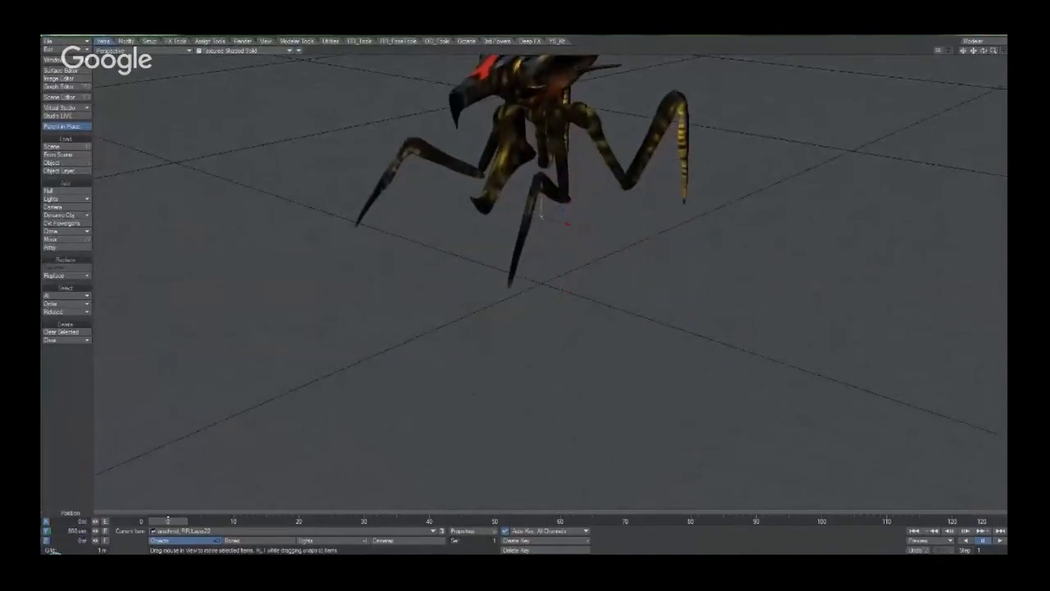
mouse_move(642, 254)
right_down()
mouse_move(642, 237)
mouse_move(642, 262)
right_up()
key(ctrl+z)
Select the ARAK-AFT-L layer item of arachnid_RR and examine the arachnid's legs and body from several angles.
alt+drag(612, 345, 612, 284)
alt+shift+drag(624, 201, 606, 258)
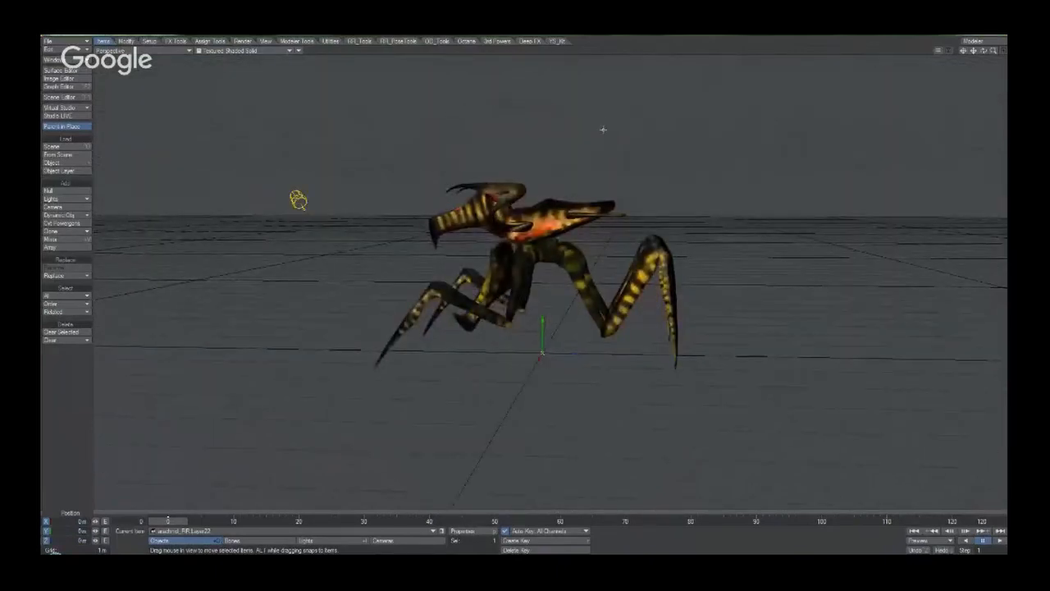
key(Down)
alt+drag(535, 247, 575, 349)
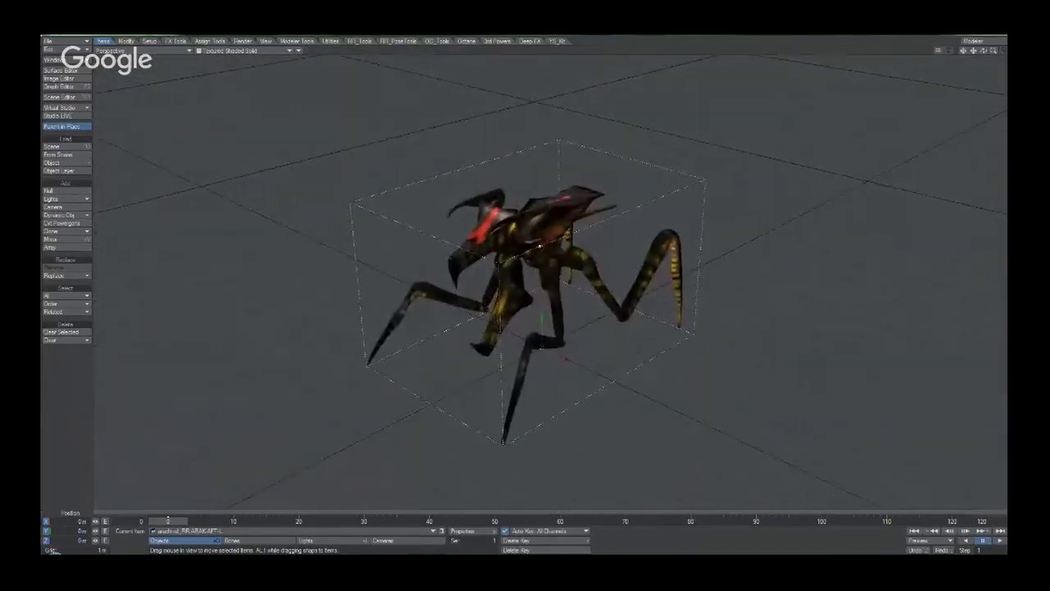
alt+drag(541, 298, 599, 208)
click(564, 256)
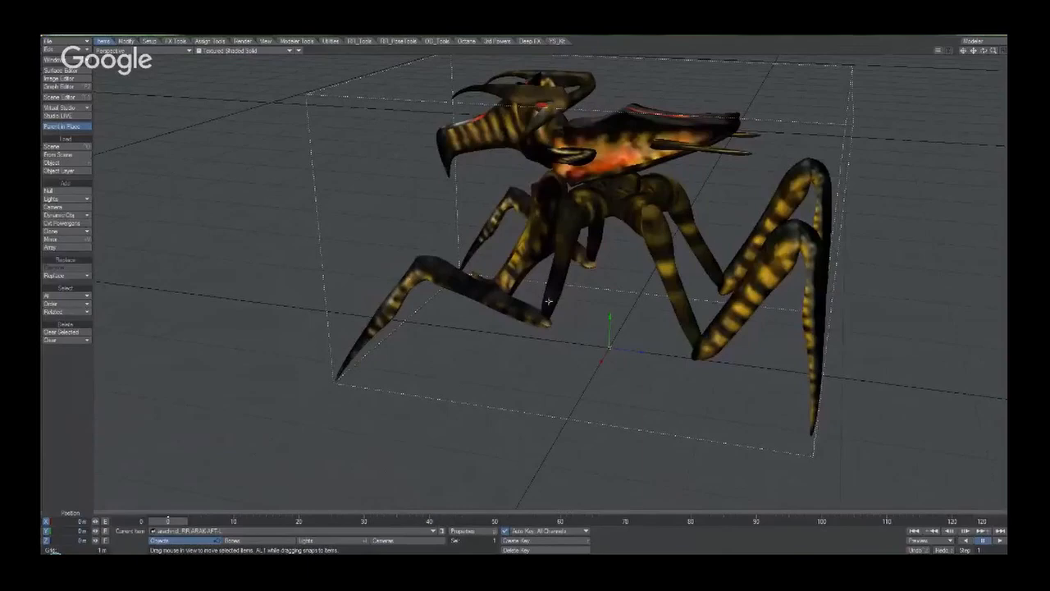
mouse_move(548, 304)
alt+mouse_down()
mouse_move(569, 259)
mouse_move(607, 265)
mouse_move(558, 312)
mouse_move(563, 303)
alt+mouse_up()
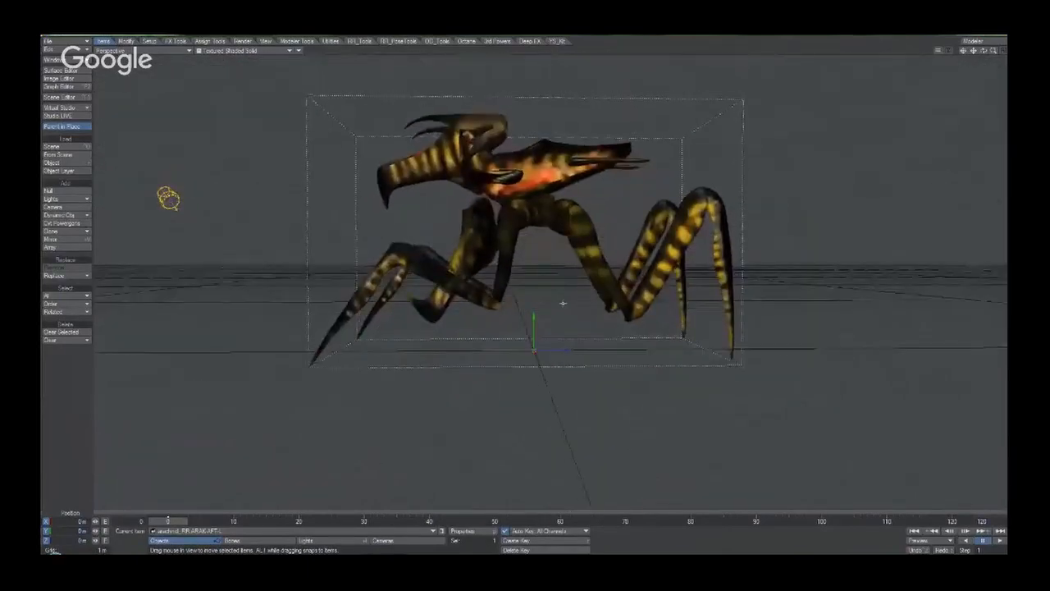
Switch the viewport to the Right view, bring up the utility tools and frame the arachnid's side profile.
key(3)
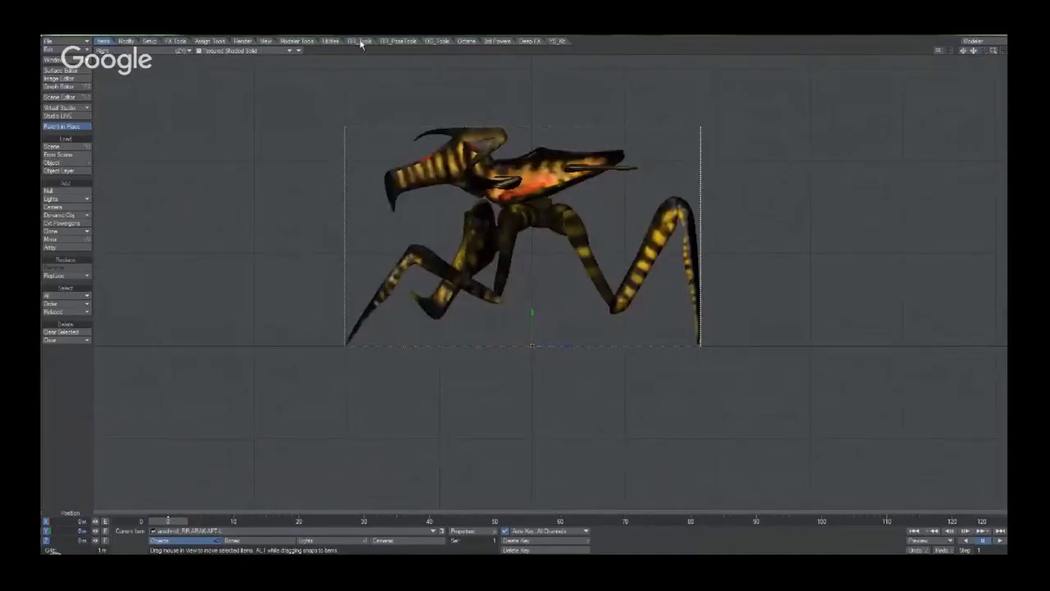
click(326, 46)
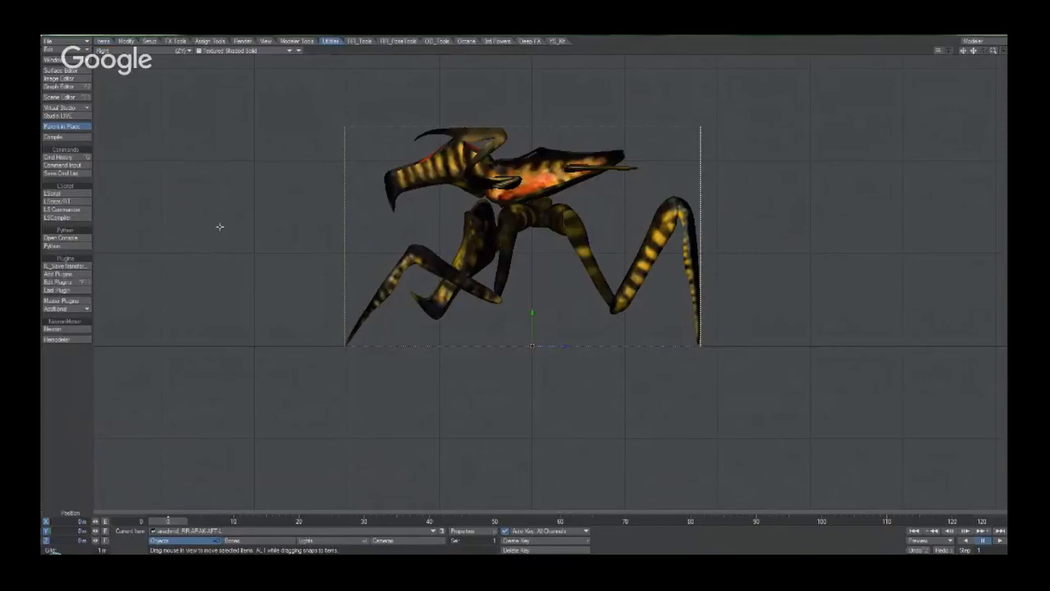
alt+drag(545, 244, 511, 268)
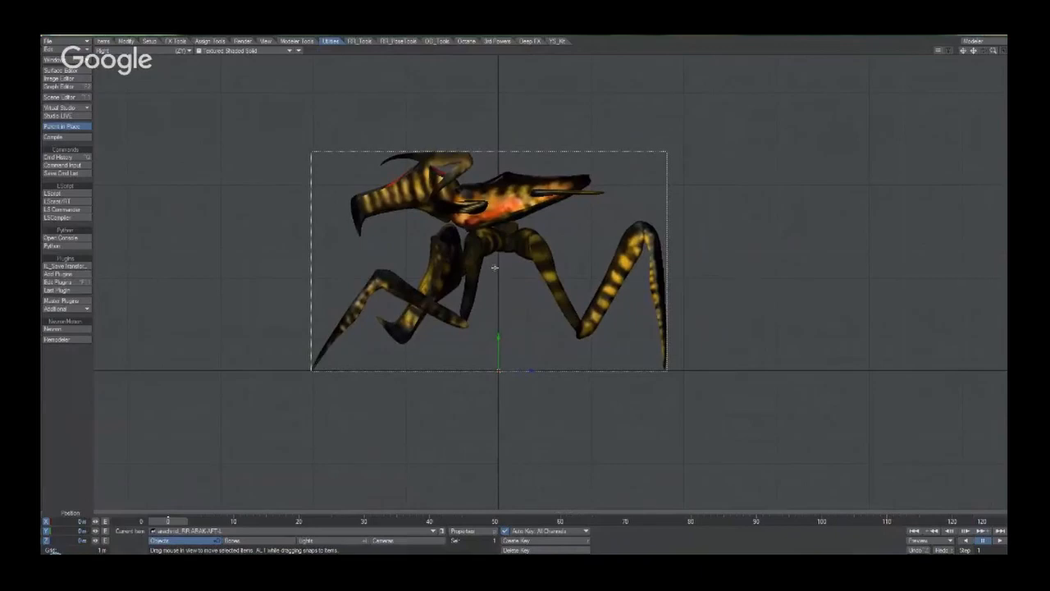
alt+shift+drag(495, 267, 509, 268)
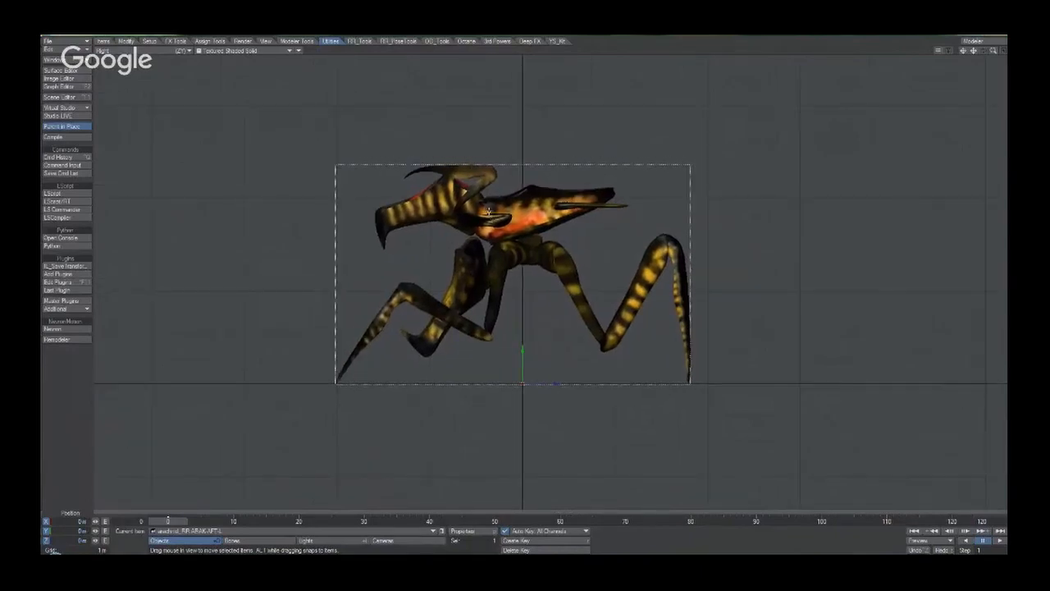
click(299, 41)
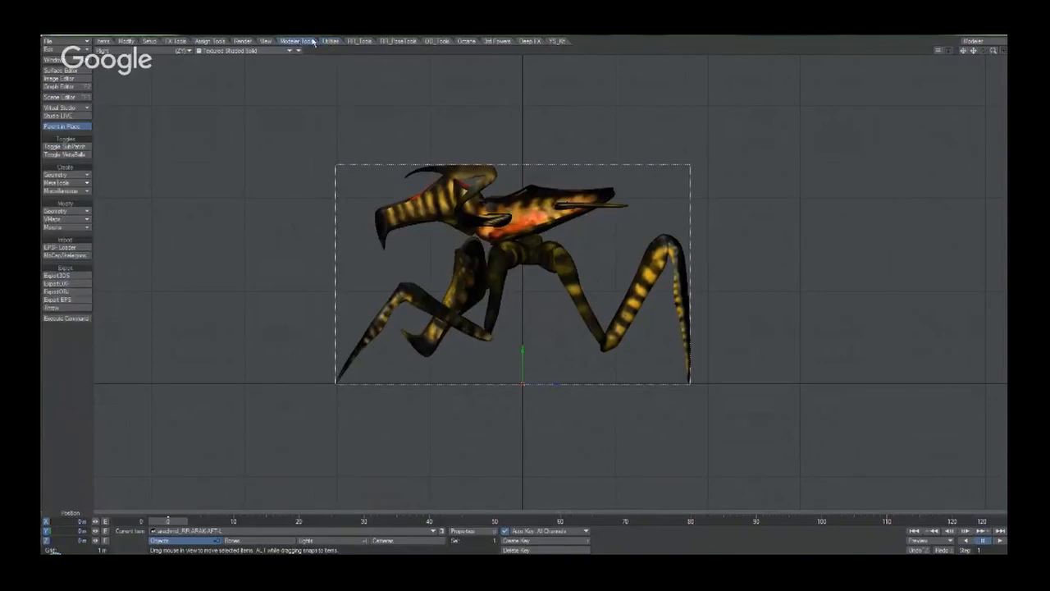
click(151, 43)
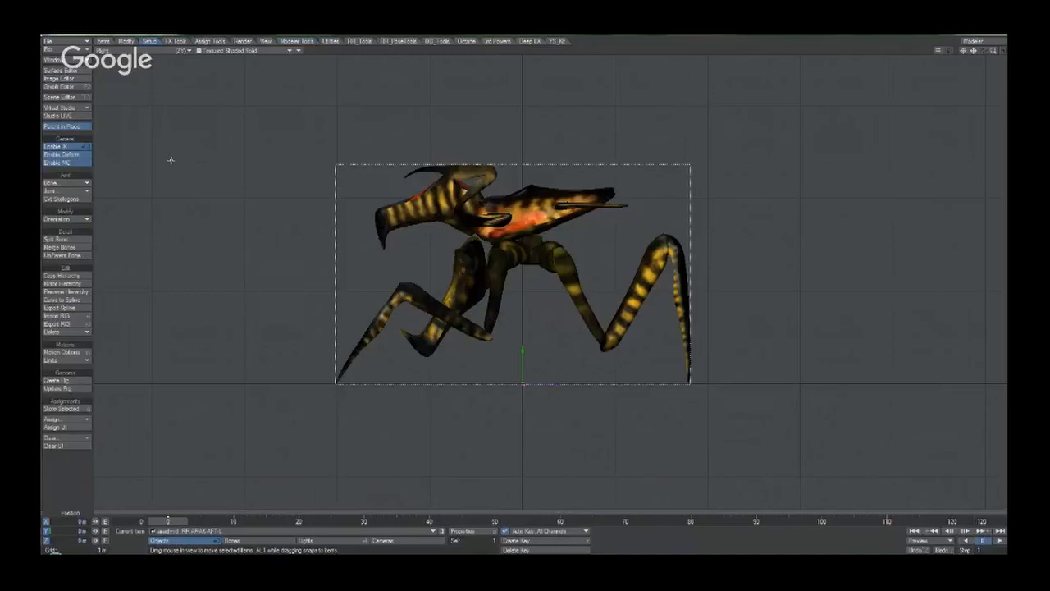
key(shift+b)
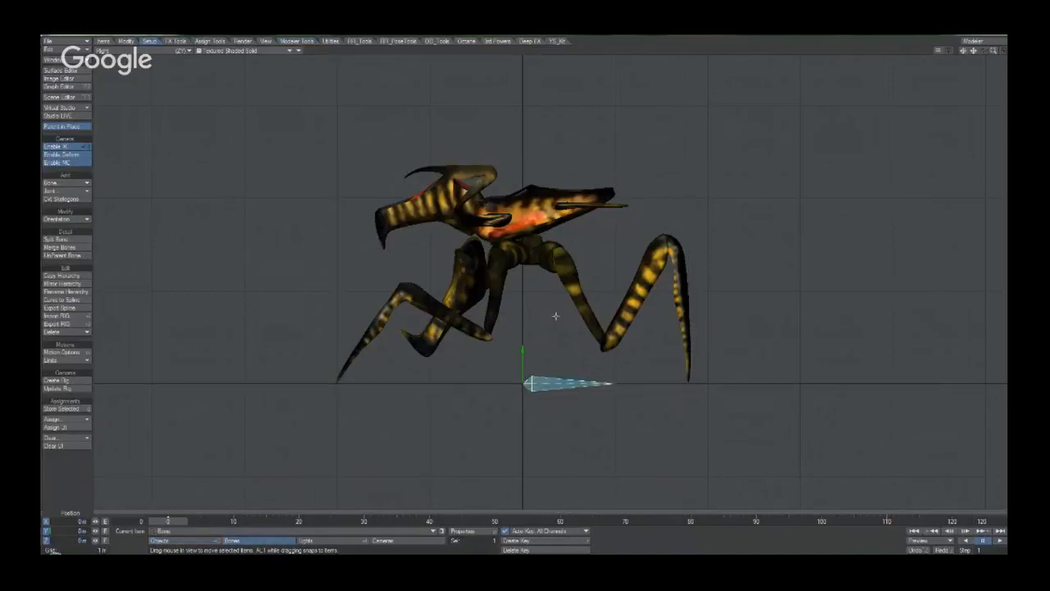
key(minus)
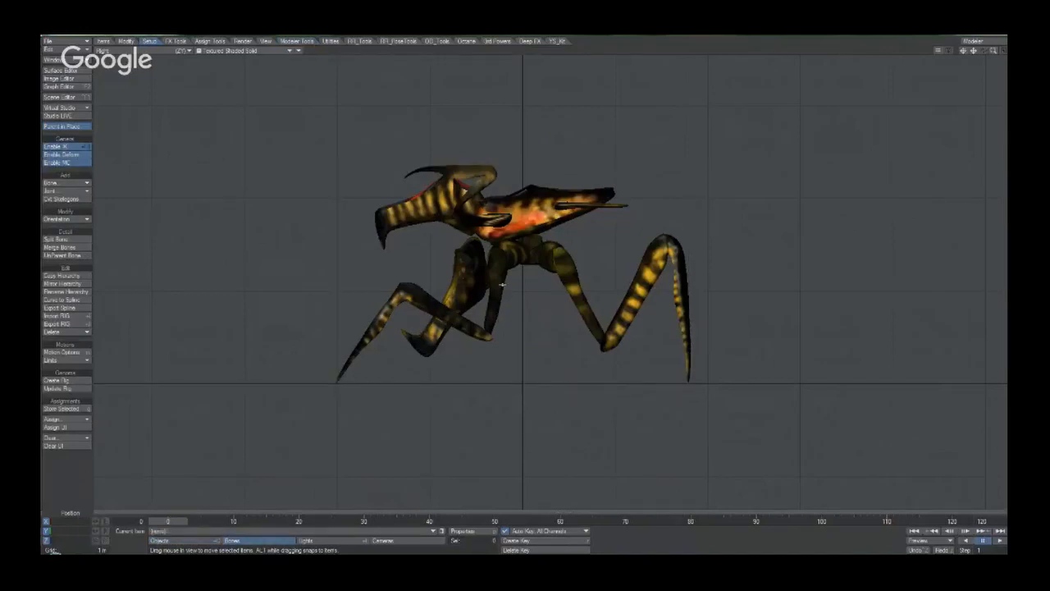
key(shift+o)
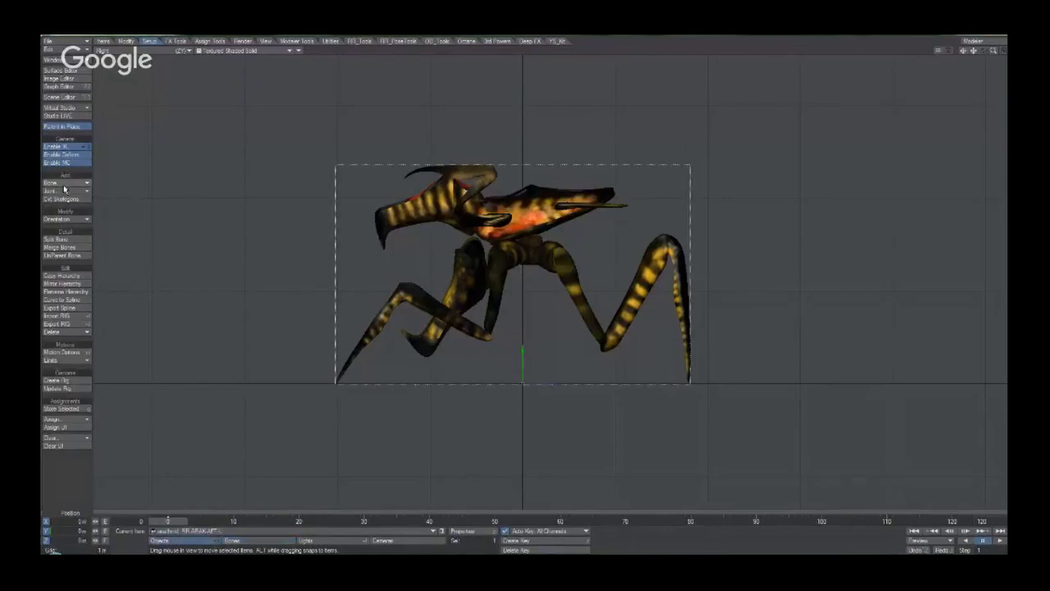
Add a new bone named CoG to the arachnid_RR ARAK-AFT-L layer.
click(73, 182)
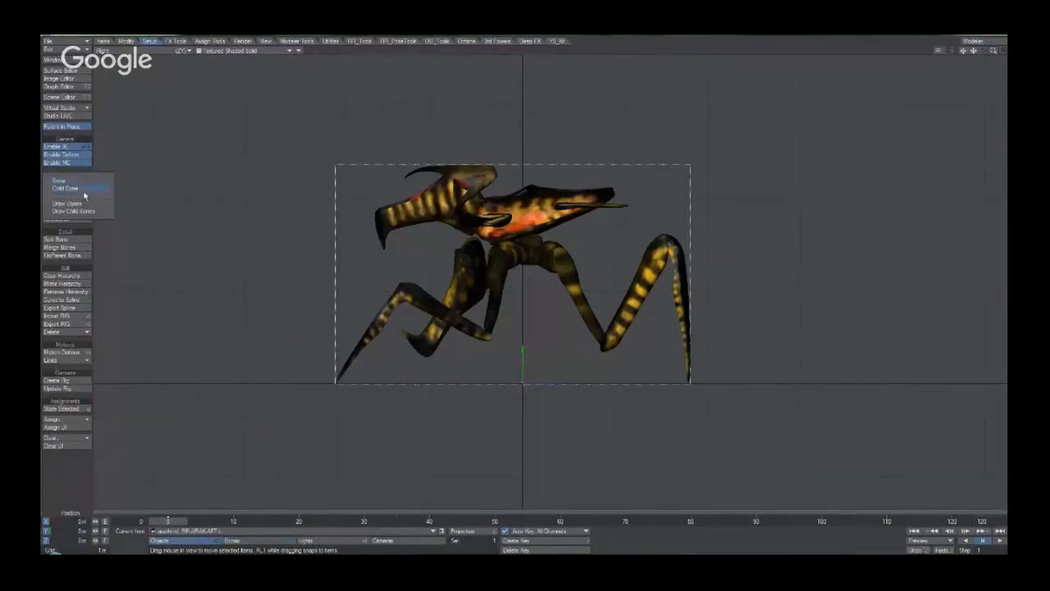
click(83, 190)
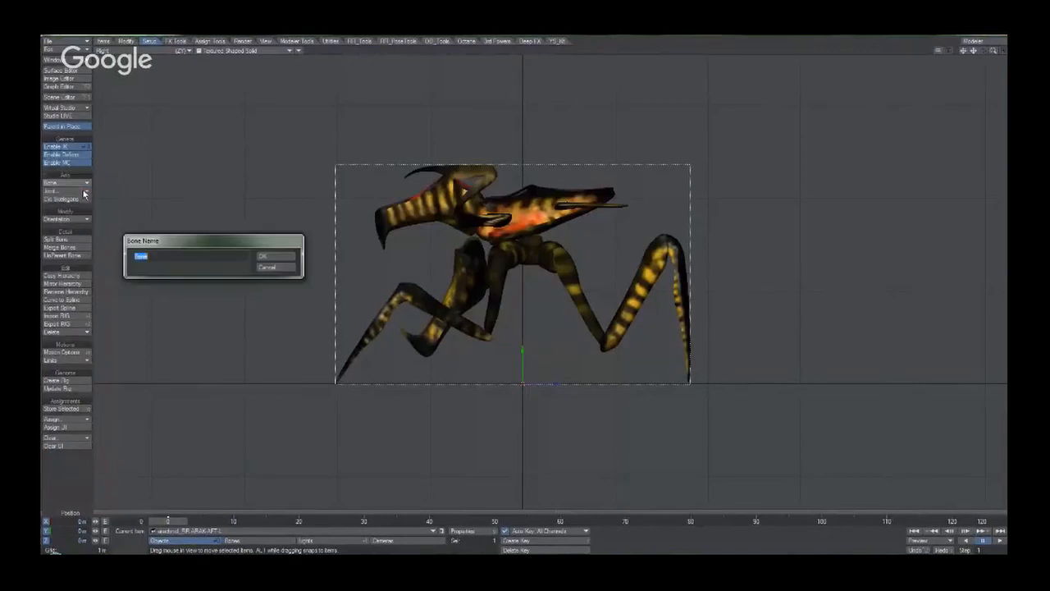
text(Ca)
click(277, 255)
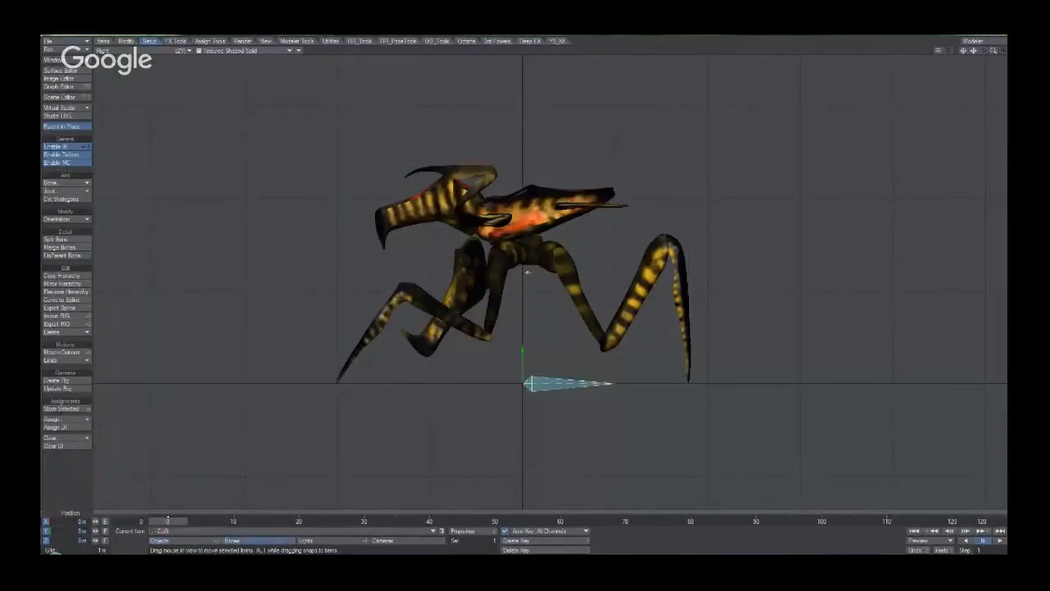
Raise the CoG bone to the underside of the body at about Y 1.61 m and set its heading to 180°.
drag(548, 277, 553, 111)
key(y)
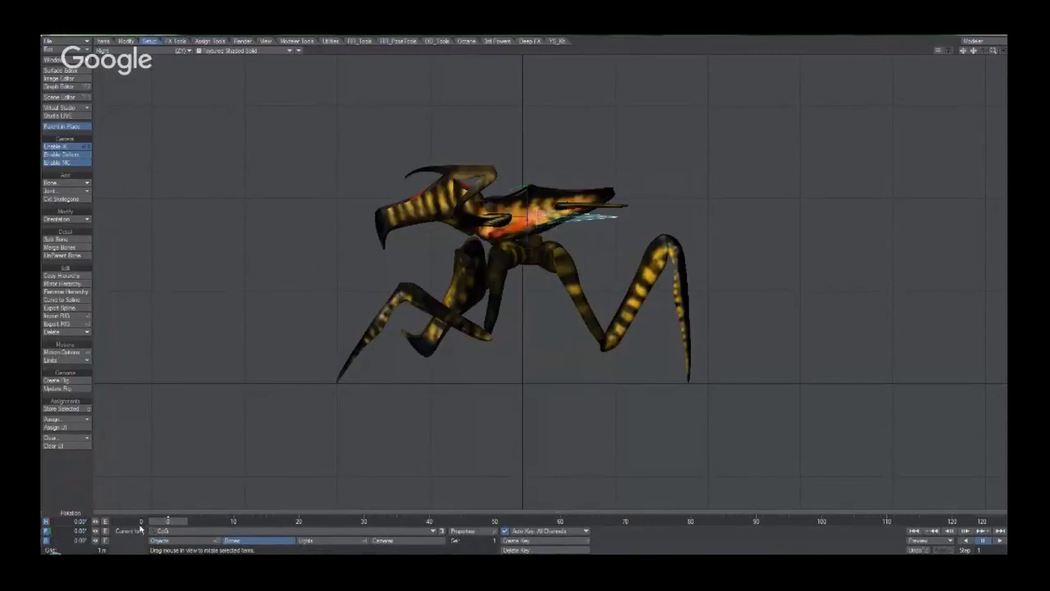
click(72, 521)
text(180)
key(Return)
key(t)
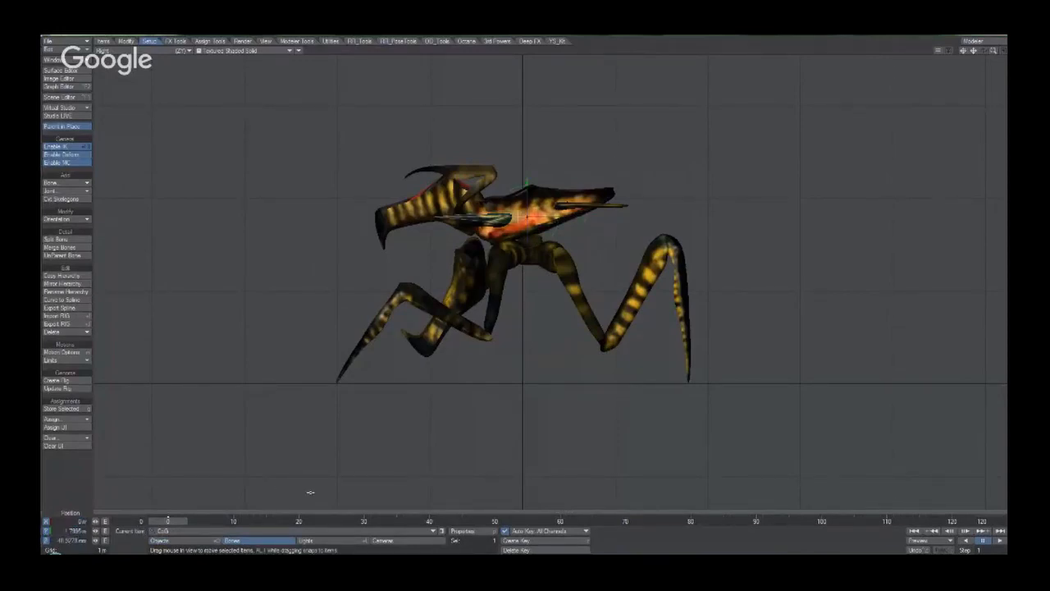
mouse_move(532, 218)
mouse_down()
mouse_move(543, 216)
mouse_move(495, 219)
mouse_move(587, 190)
mouse_move(532, 208)
mouse_move(528, 192)
mouse_move(532, 202)
mouse_up()
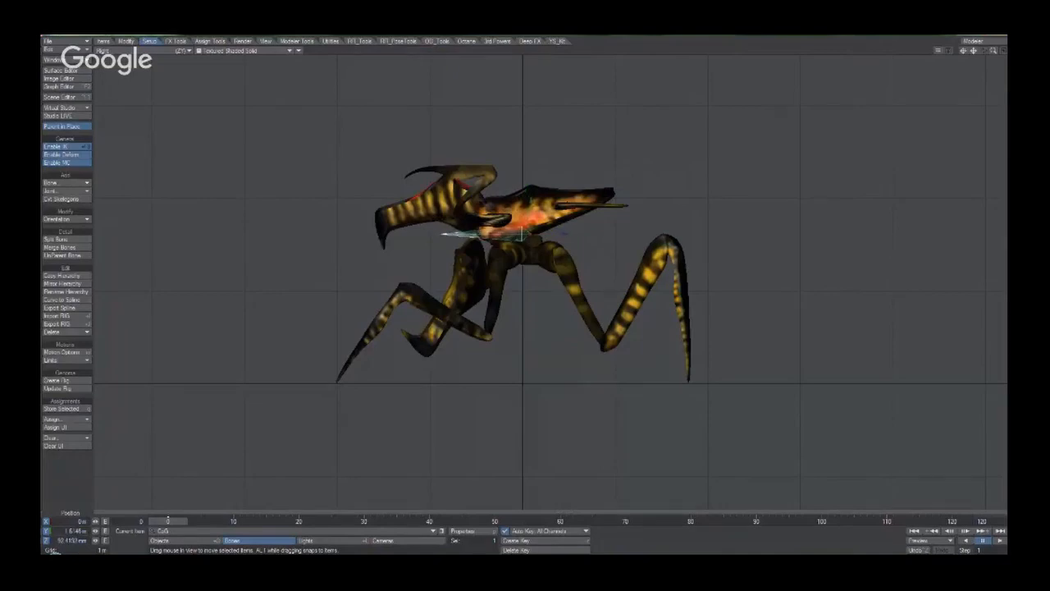
Set the CoG bone's rest length to about 0.42 m and check its placement under the body in the Perspective view.
key(5)
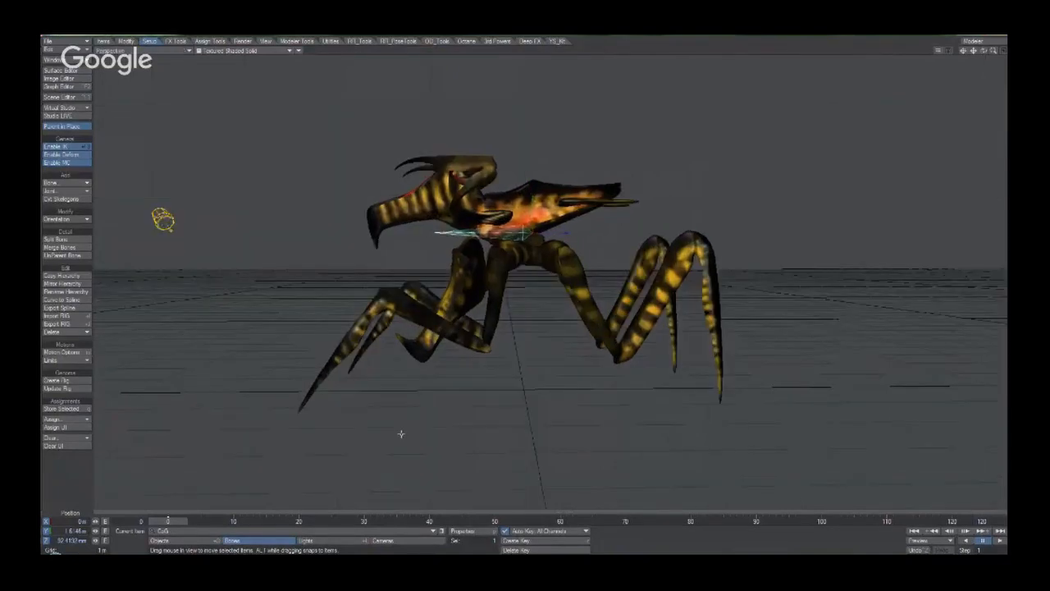
mouse_move(401, 434)
alt+mouse_down()
mouse_move(493, 394)
mouse_move(402, 475)
mouse_move(422, 443)
mouse_move(403, 439)
alt+mouse_up()
alt+drag(492, 287, 442, 283)
ctrl+alt+drag(542, 227, 495, 301)
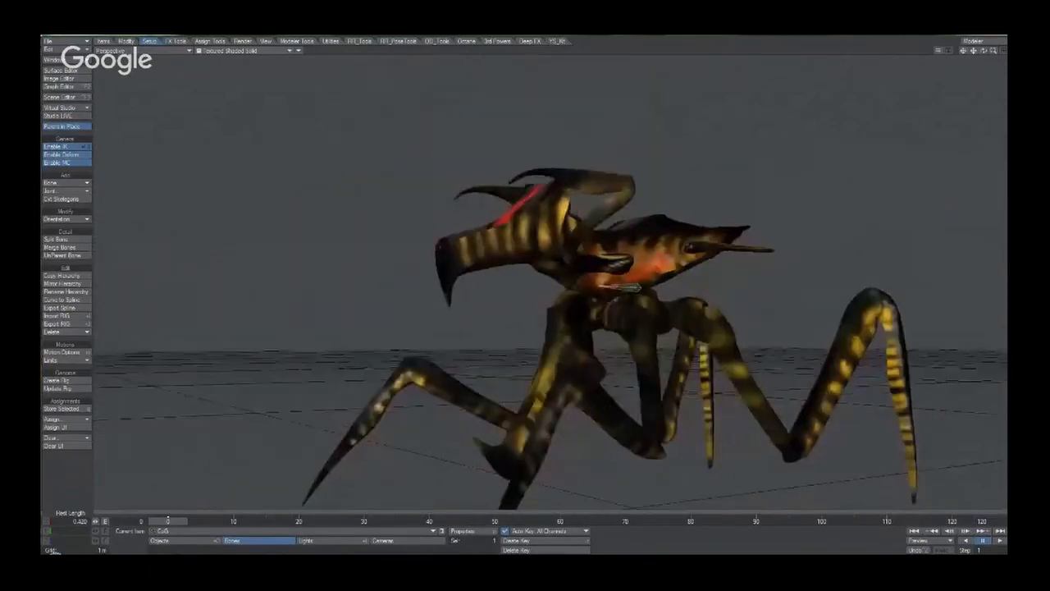
alt+drag(622, 295, 582, 306)
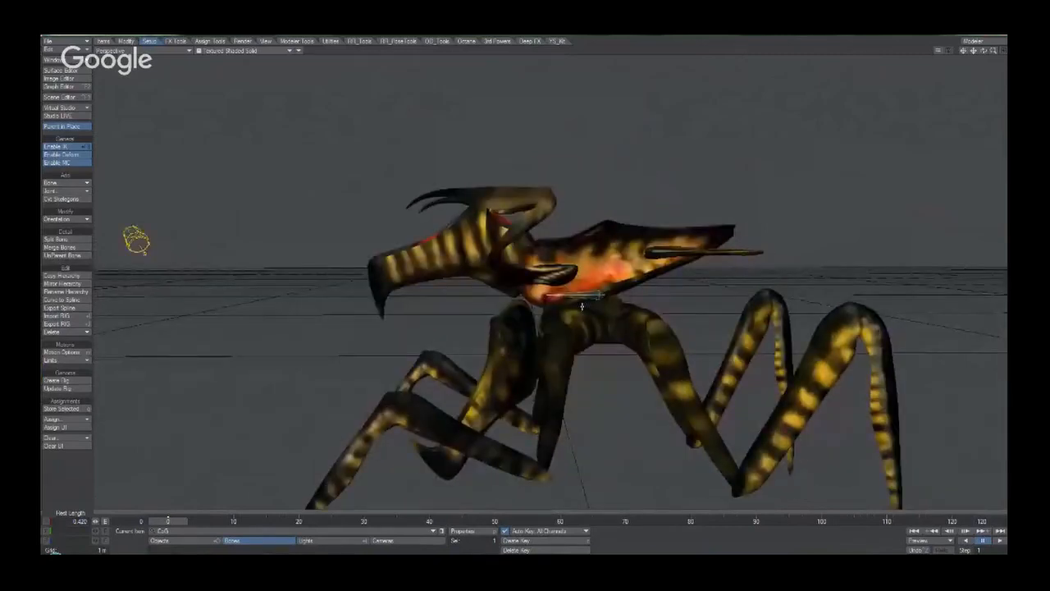
Add a child bone to CoG, move it to the top of the front claw limb in the Right view and rotate it down along the limb.
key(equal)
key(t)
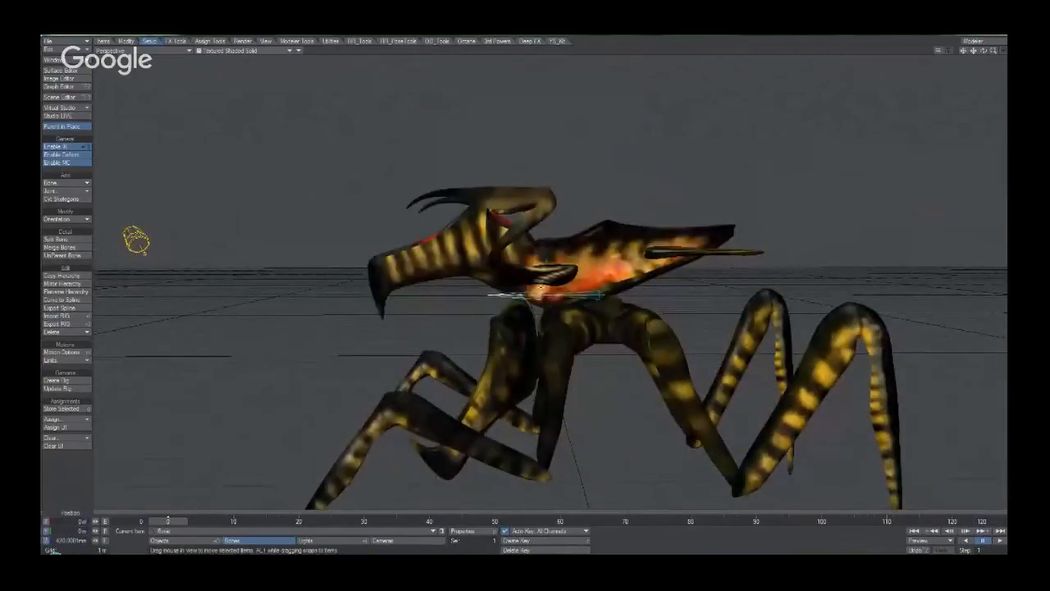
mouse_move(546, 273)
right_down()
mouse_move(546, 363)
mouse_move(548, 280)
right_up()
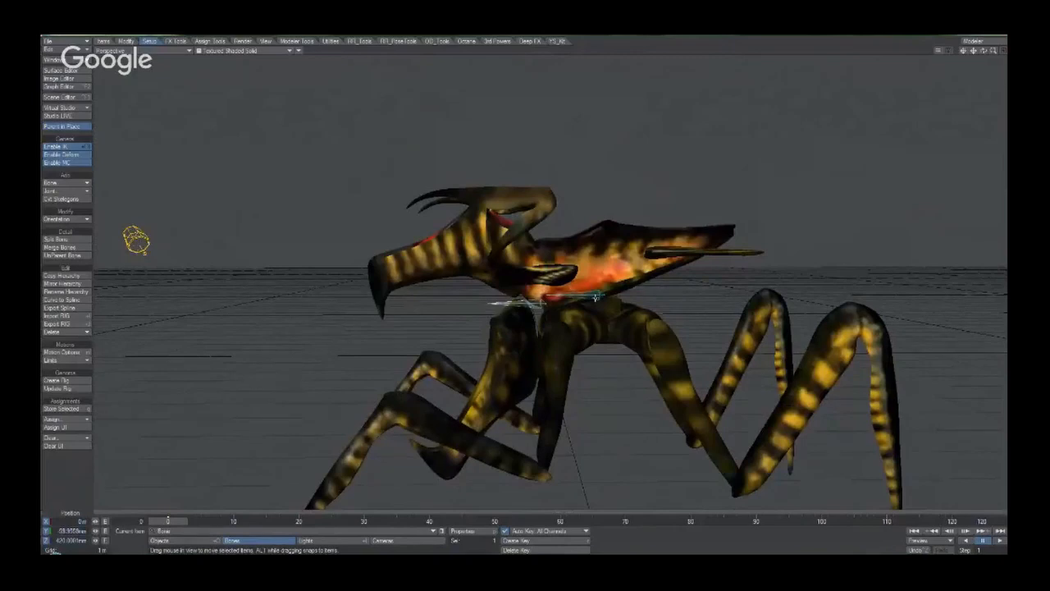
key(KP_3)
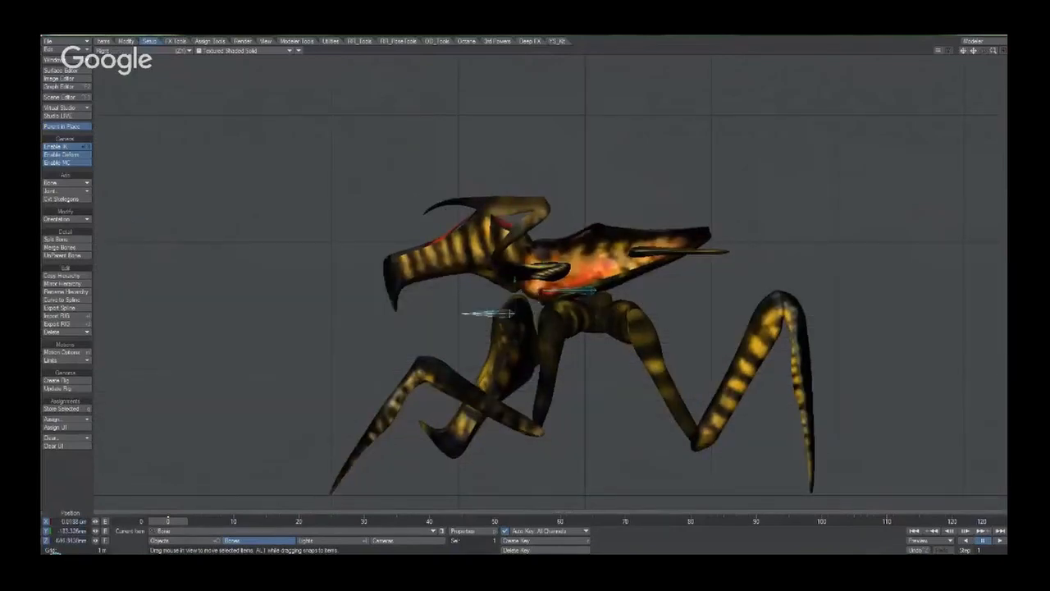
key(y)
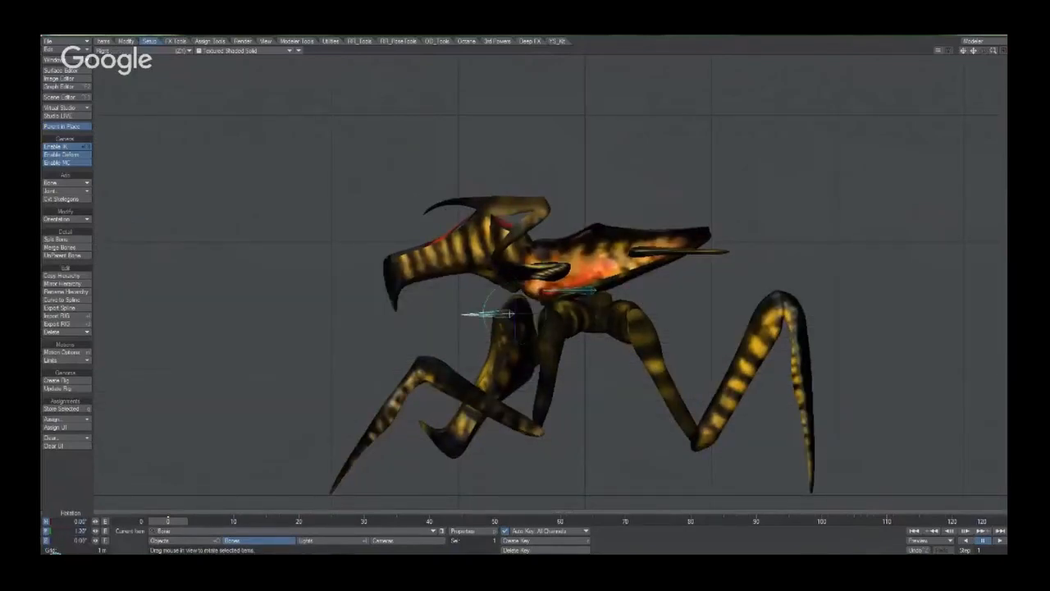
Add a second child bone below the limb's first bone and pitch it about -25° to follow the lower claw limb.
key(equal)
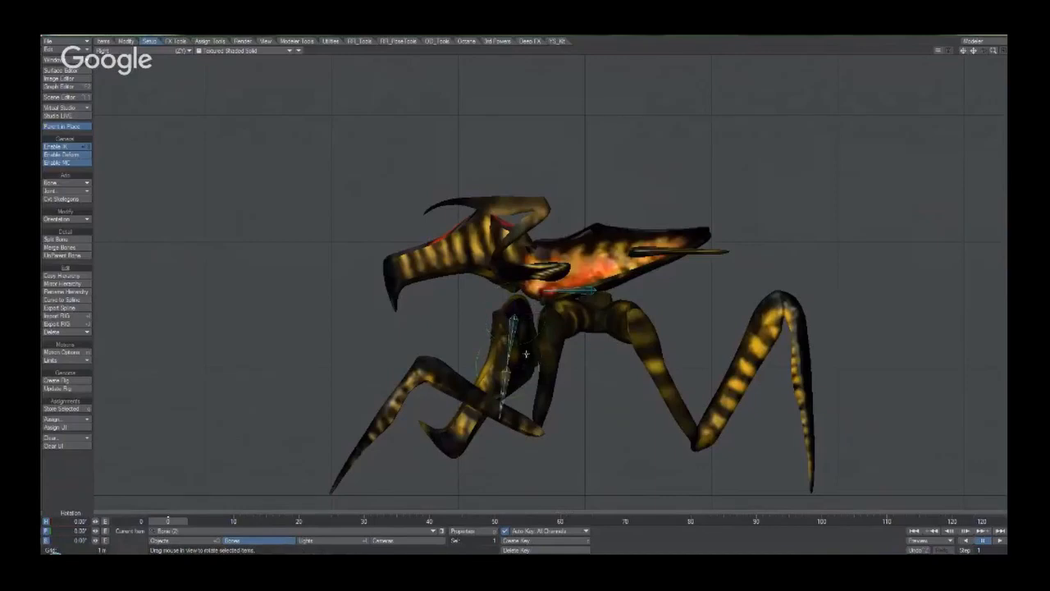
drag(527, 348, 549, 348)
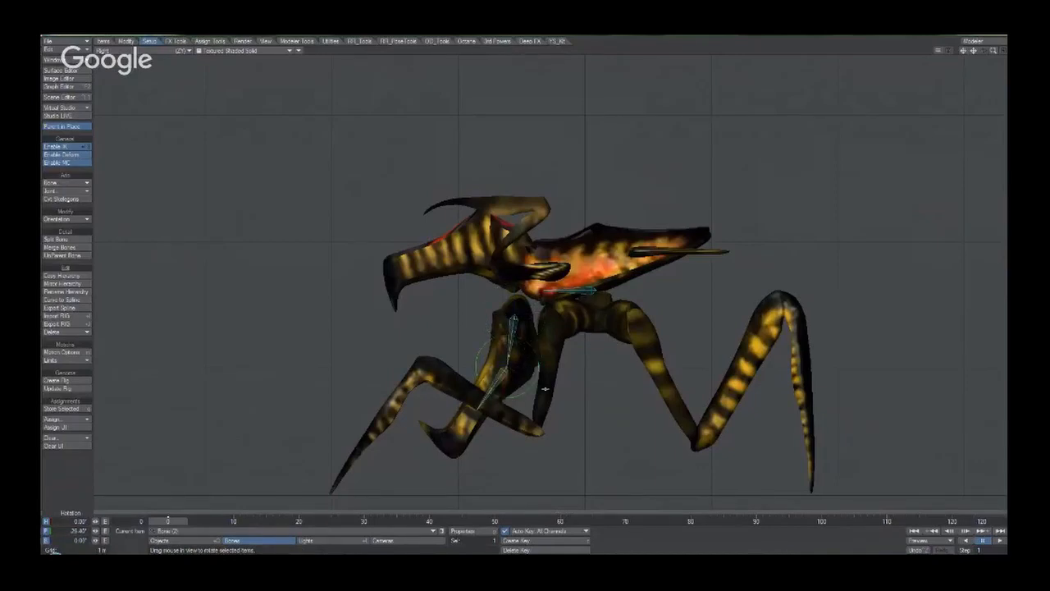
key(t)
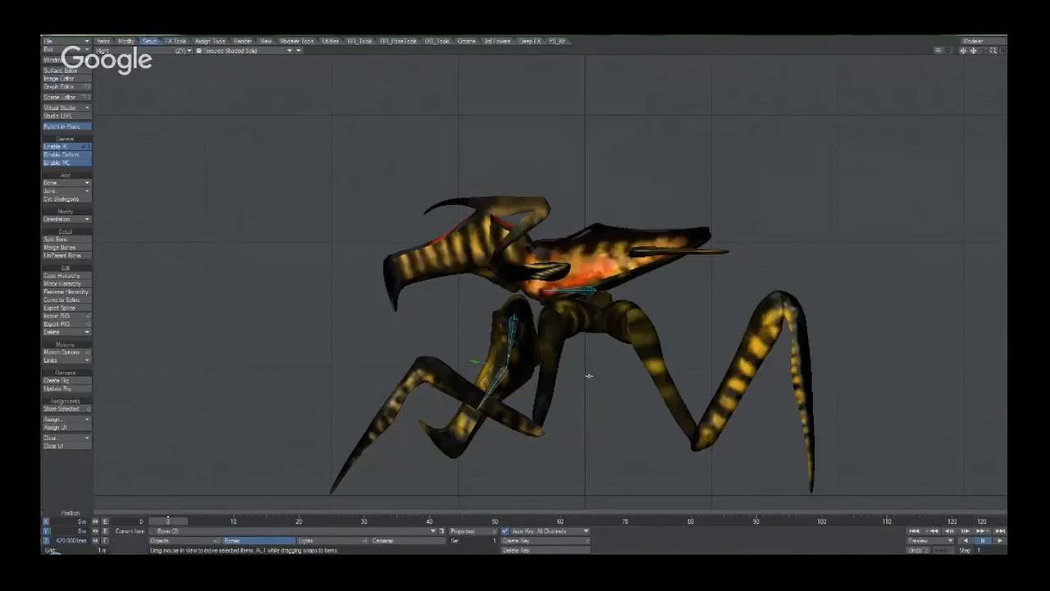
Lengthen the second limb bone's rest length in the bone properties so that it reaches the end of the claw.
key(p)
key(p)
key(p)
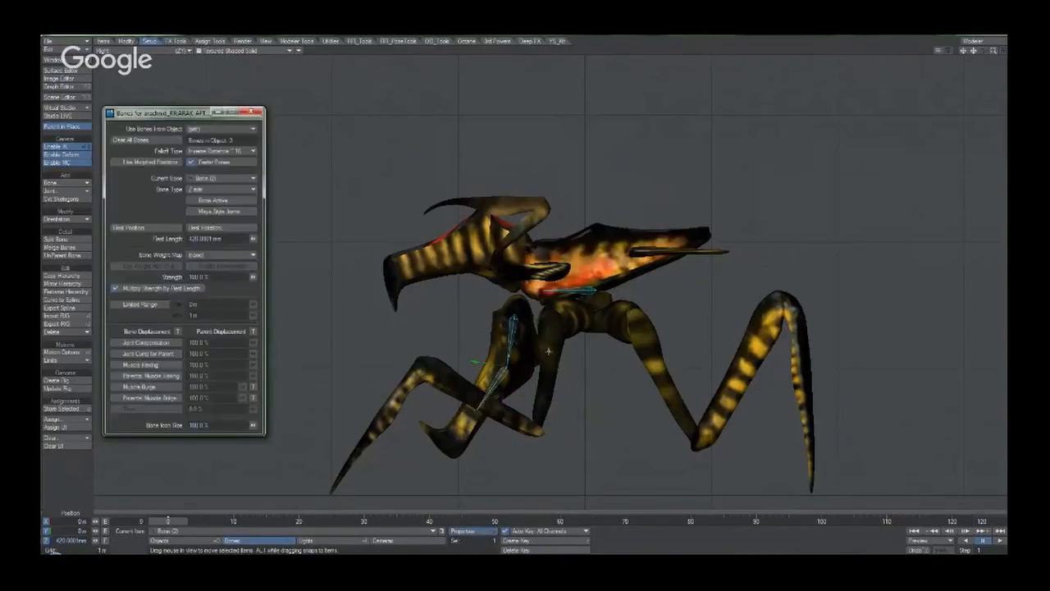
drag(252, 239, 285, 238)
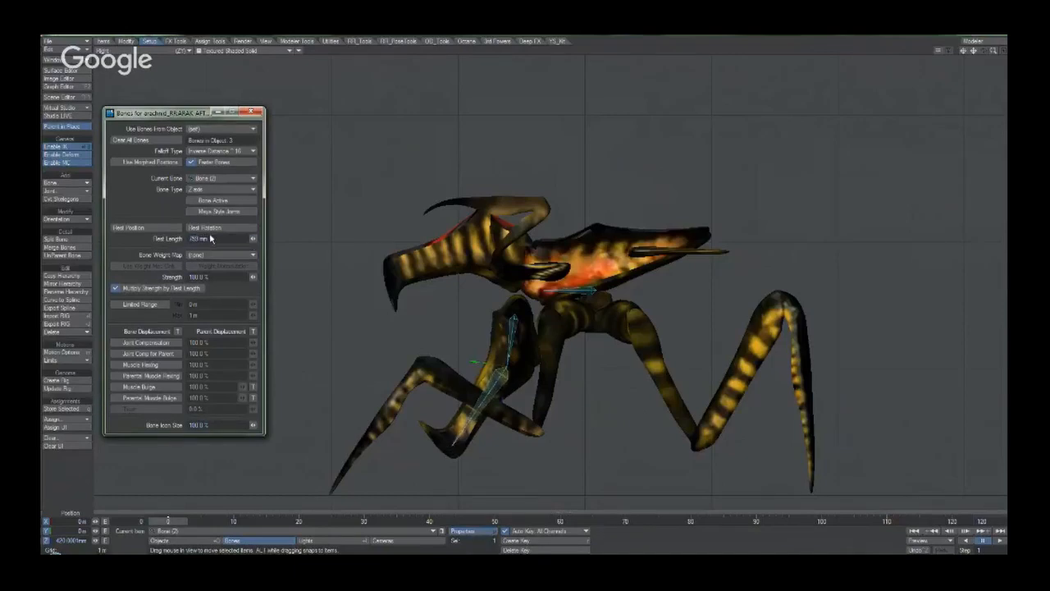
drag(212, 238, 189, 240)
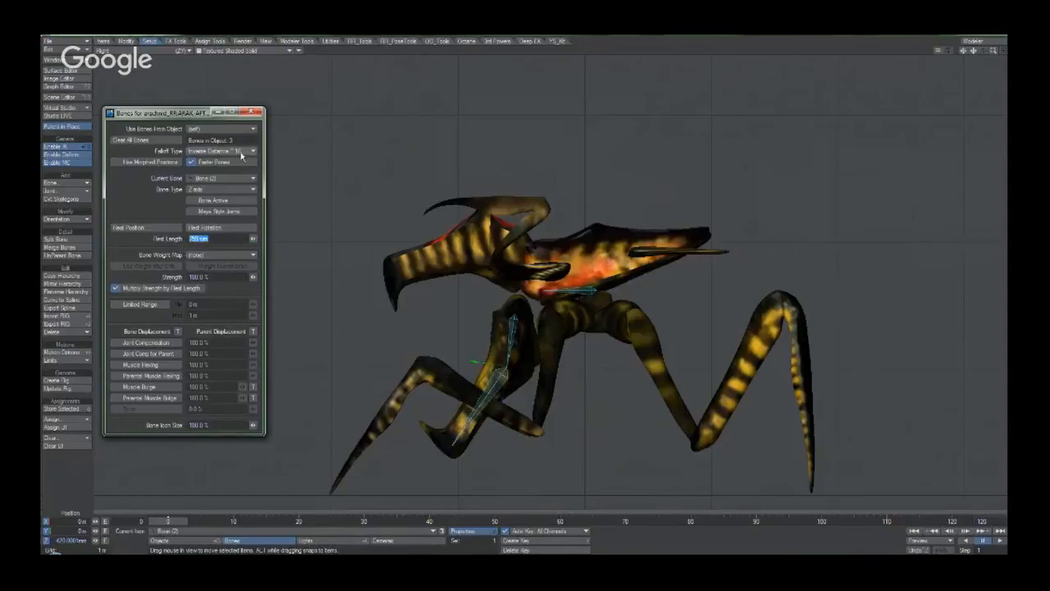
click(253, 112)
key(p)
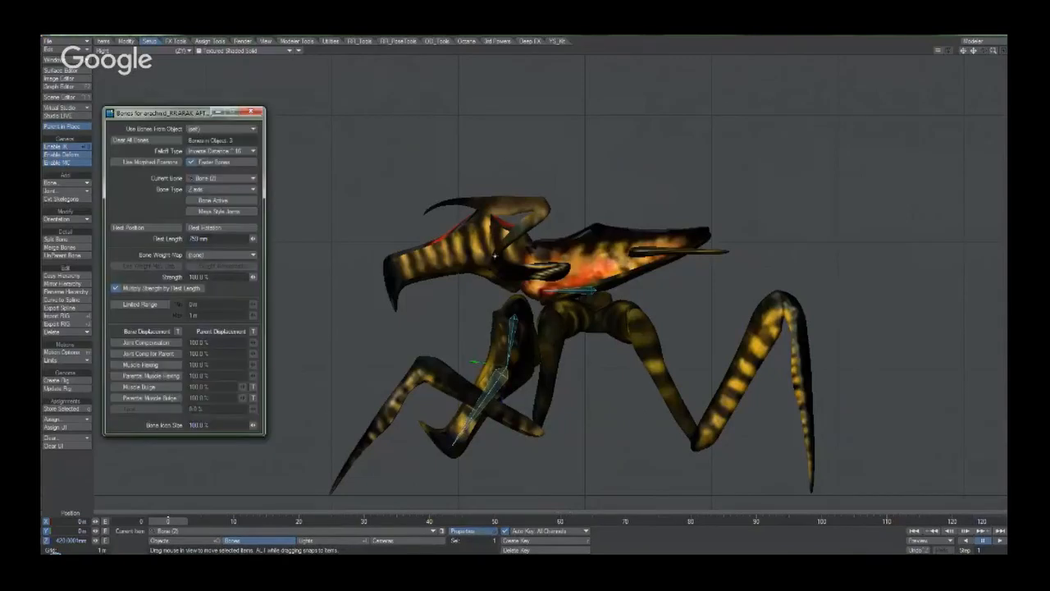
key(p)
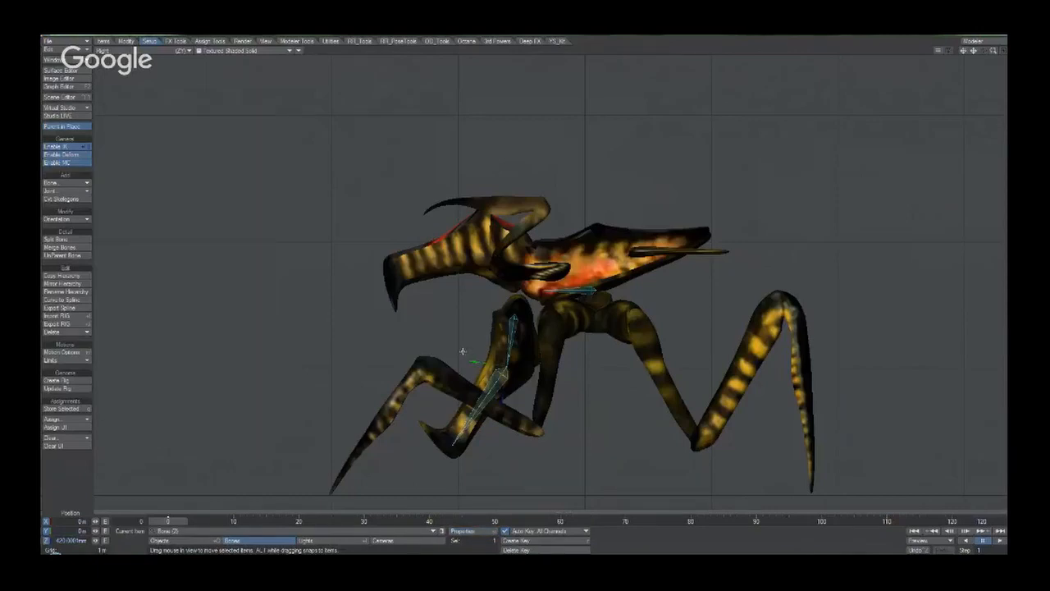
mouse_move(473, 375)
mouse_down()
mouse_move(538, 375)
mouse_move(474, 375)
mouse_up()
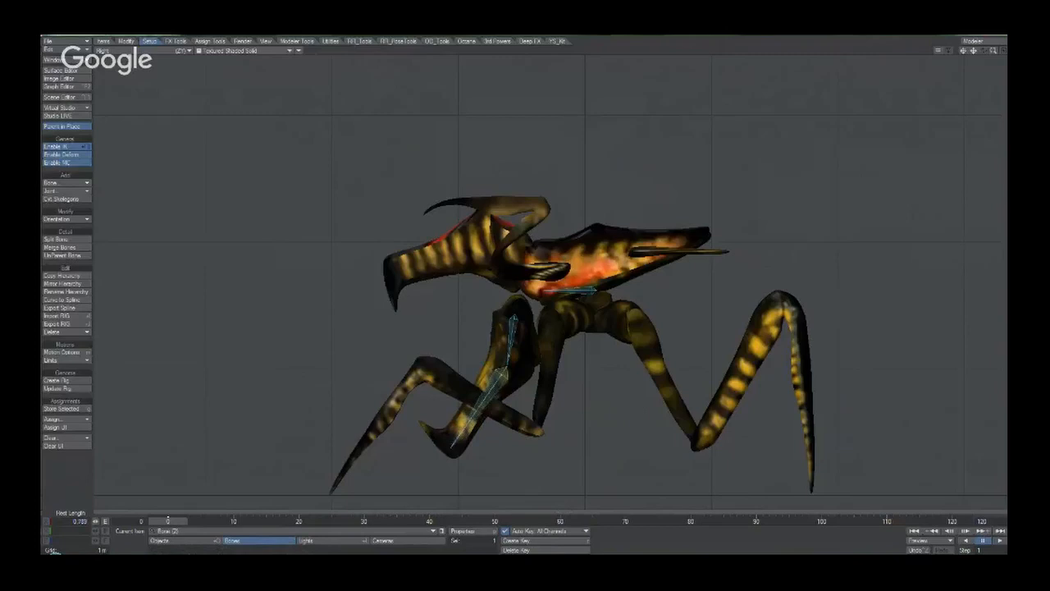
Reselect the ARAK-AFT-L object, open the Scene Editor, and shrink and arrange it to show just the item list beside the model.
click(513, 330)
key(shift+o)
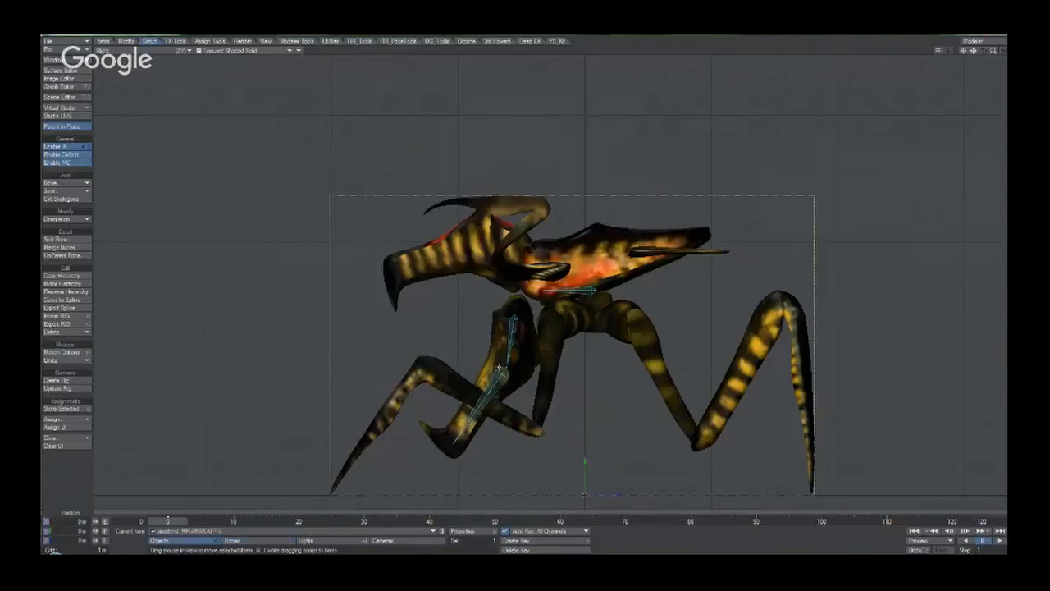
key(ctrl+F1)
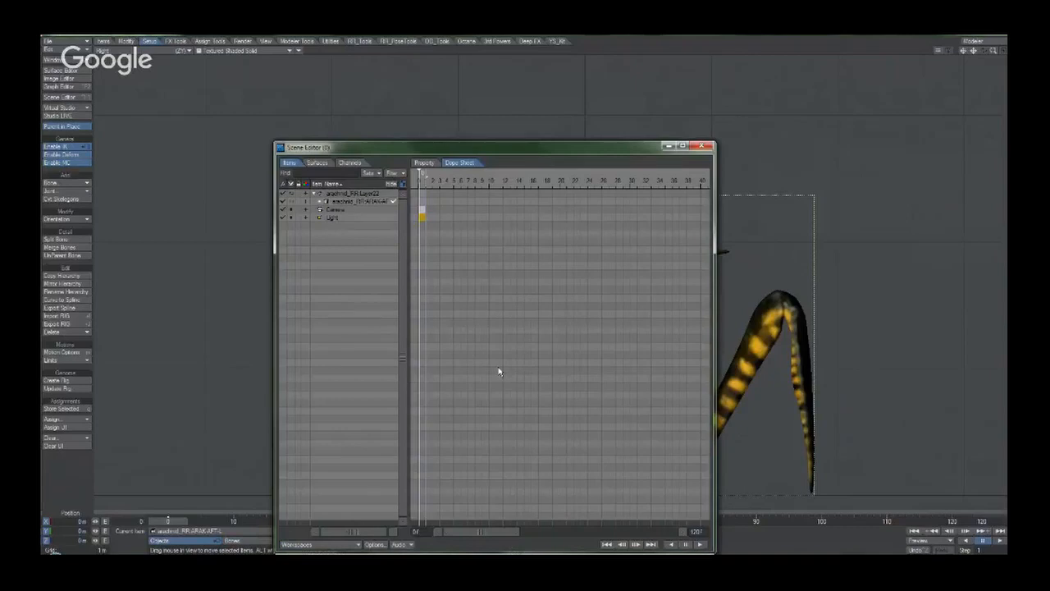
drag(712, 552, 637, 316)
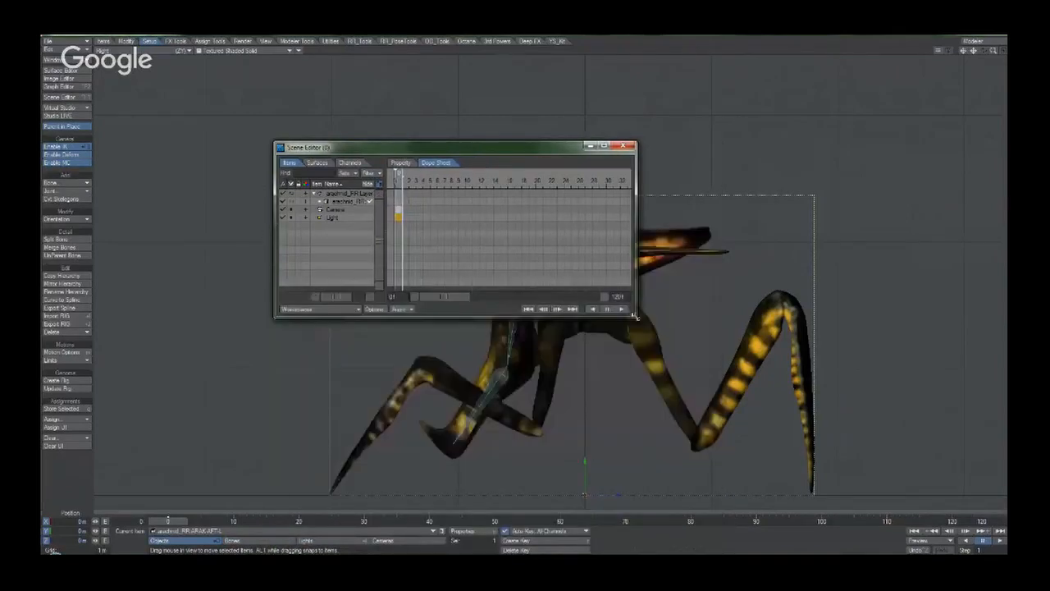
drag(459, 154, 315, 93)
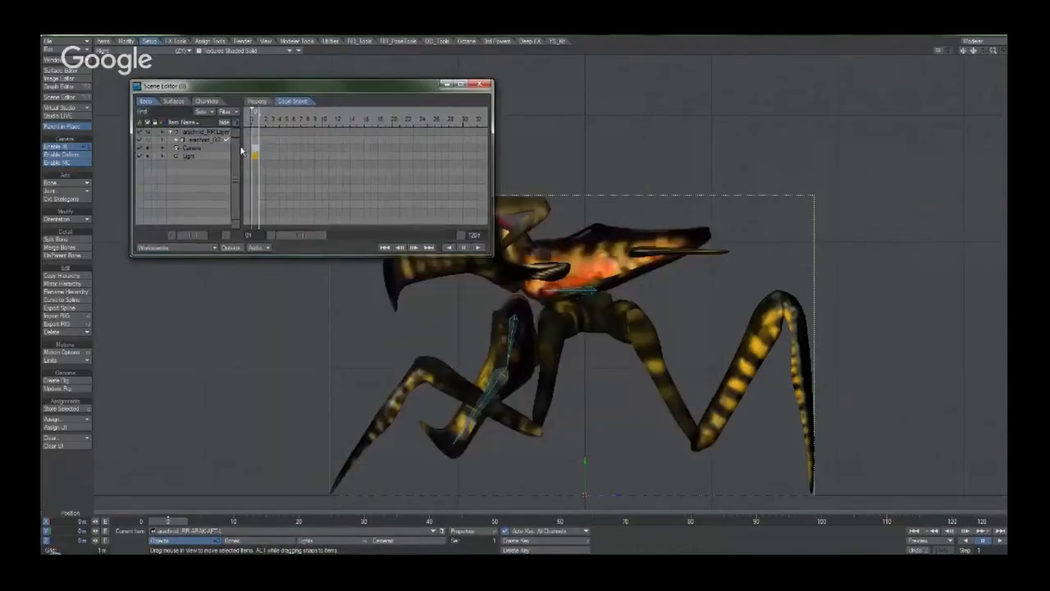
drag(243, 155, 669, 166)
drag(490, 255, 456, 237)
Expand the bone hierarchy in the Scene Editor and step through the Layer22 parent, the ARAK-AFT-L object and the CoG bone.
click(181, 140)
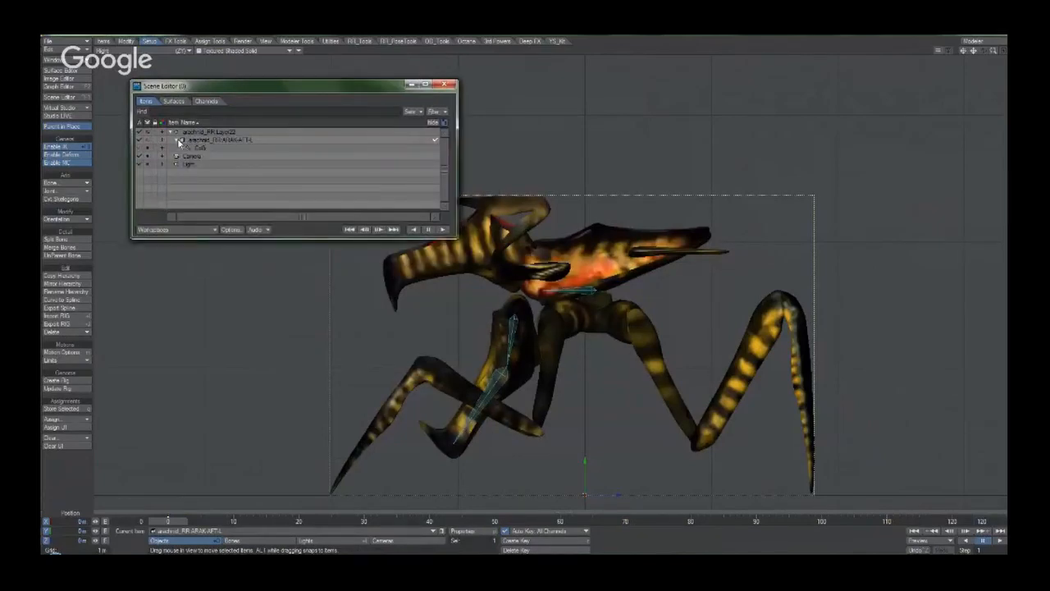
click(184, 147)
click(197, 134)
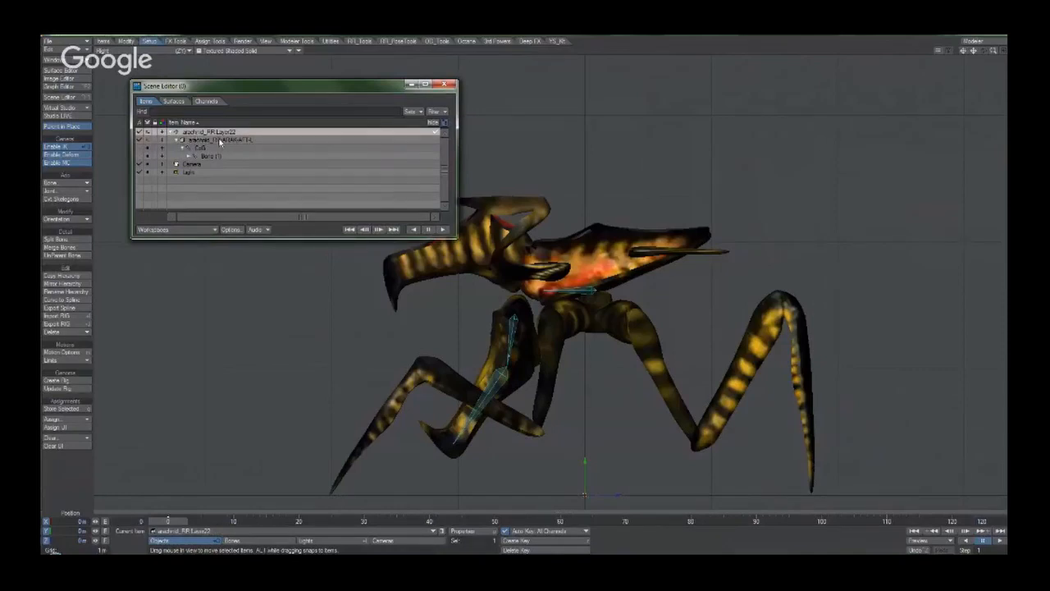
click(220, 142)
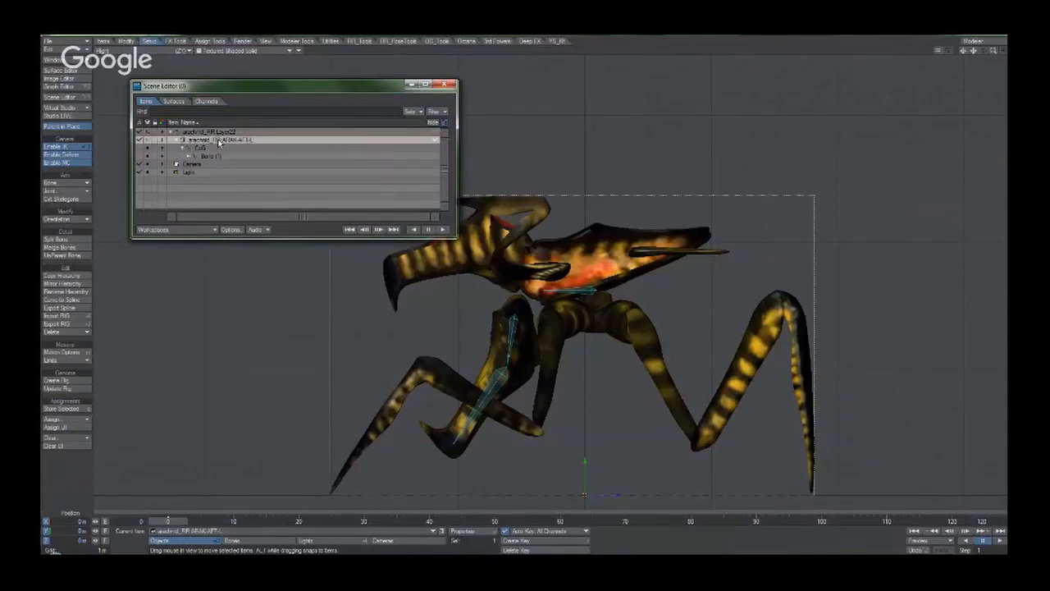
click(202, 150)
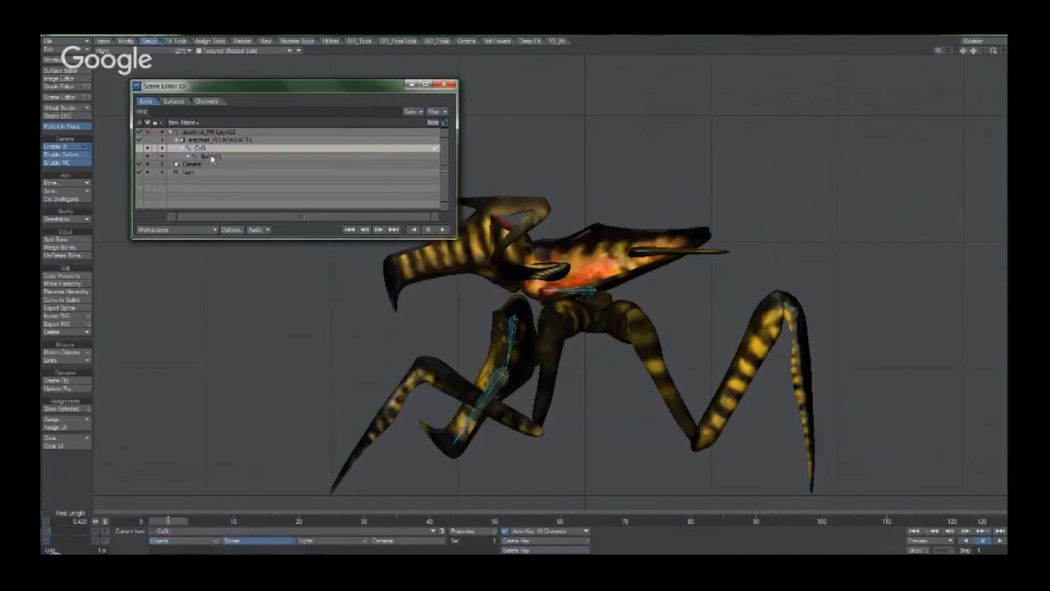
Expand the claw limb's bone chain in the Scene Editor, select the CoG bone and move the editor clear of the model.
click(191, 157)
click(192, 156)
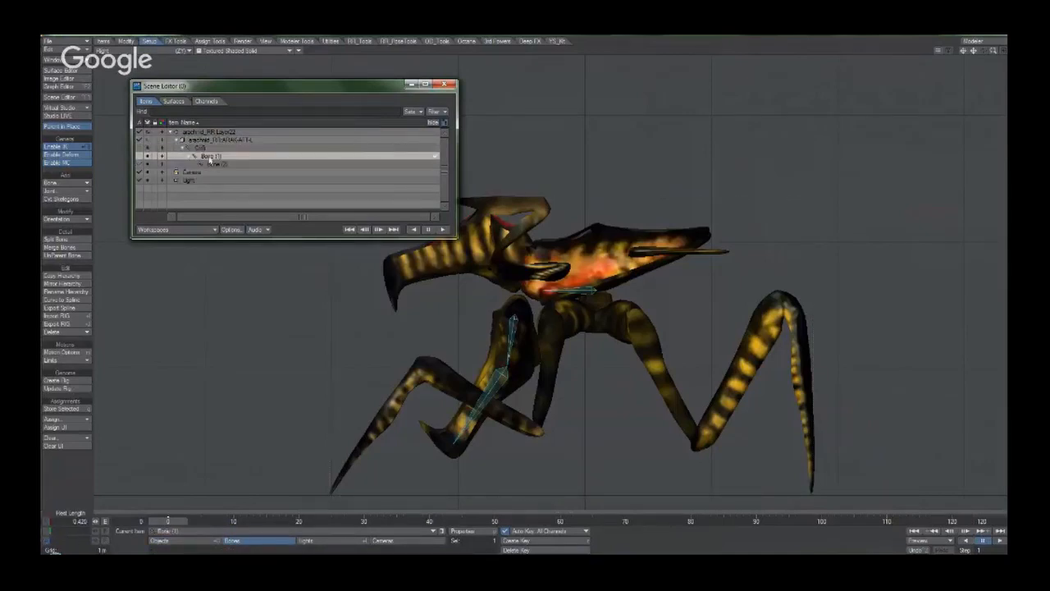
click(227, 149)
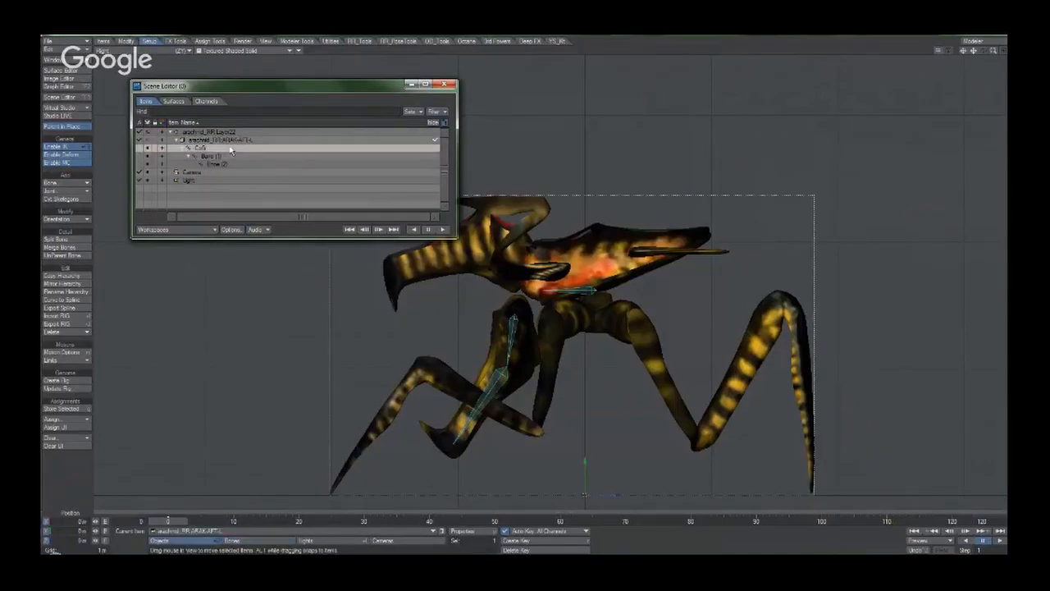
drag(352, 91, 226, 131)
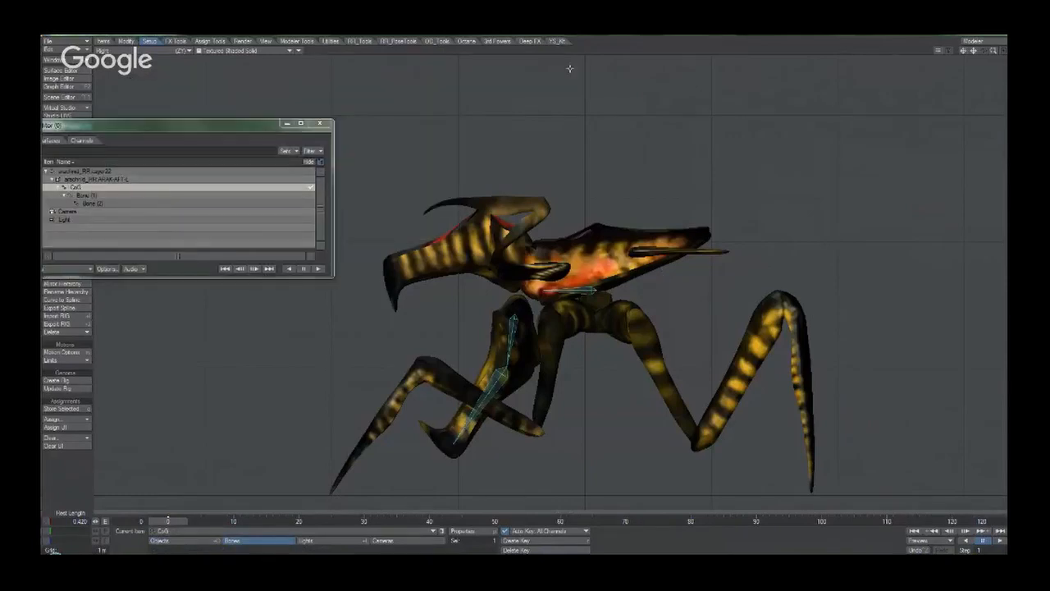
Add a child bone to CoG, move it to the neck, pitch it along the neck and set its rest length to about 0.322.
key(equal)
key(t)
drag(600, 347, 565, 307)
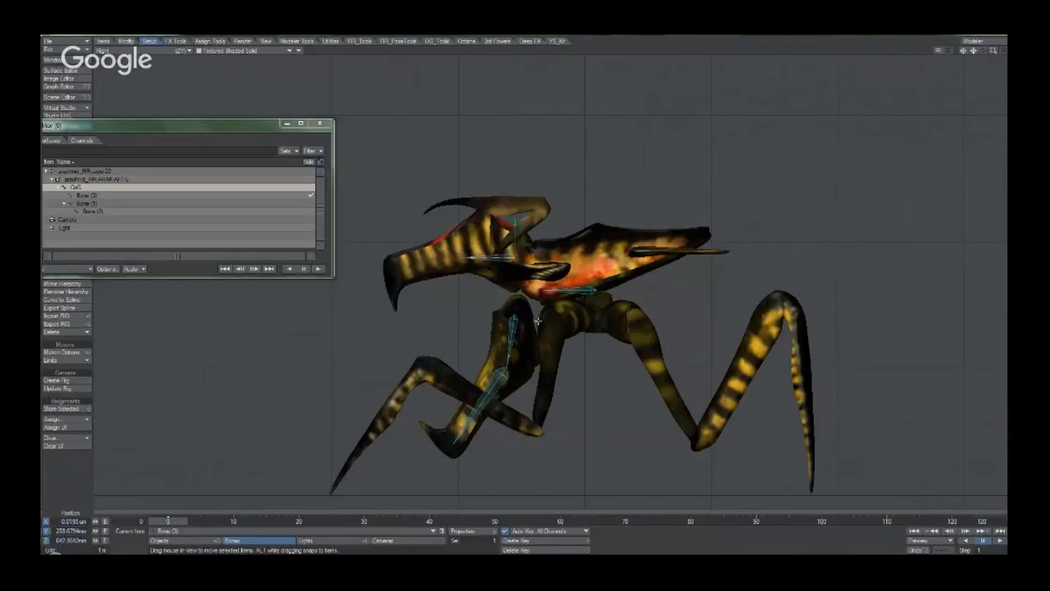
key(y)
drag(531, 244, 637, 256)
key(k)
Add a child bone to the neck bone, pitch it along the head and lengthen it to the snout.
key(plus)
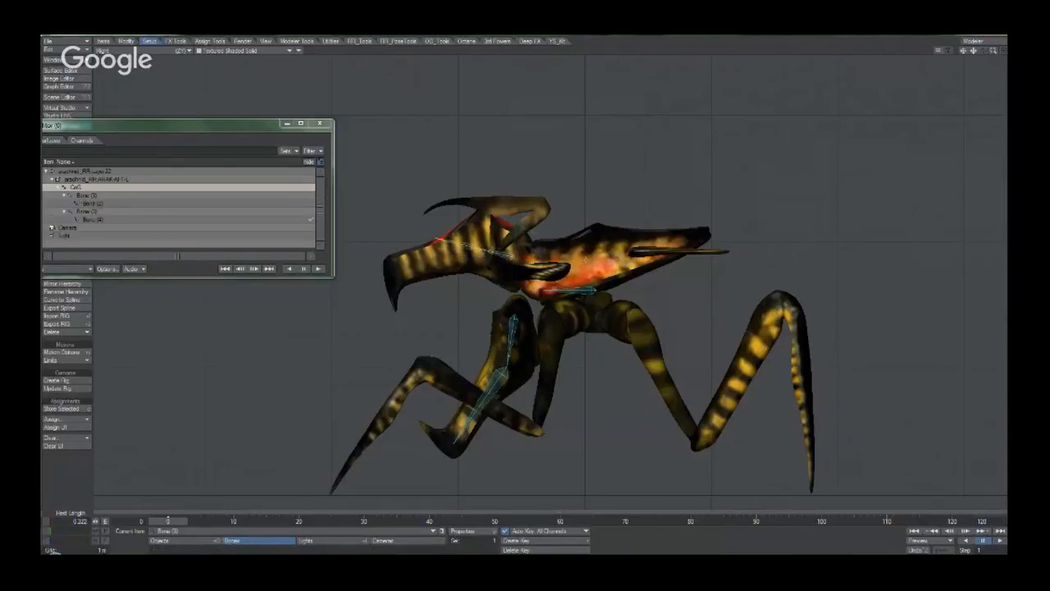
key(y)
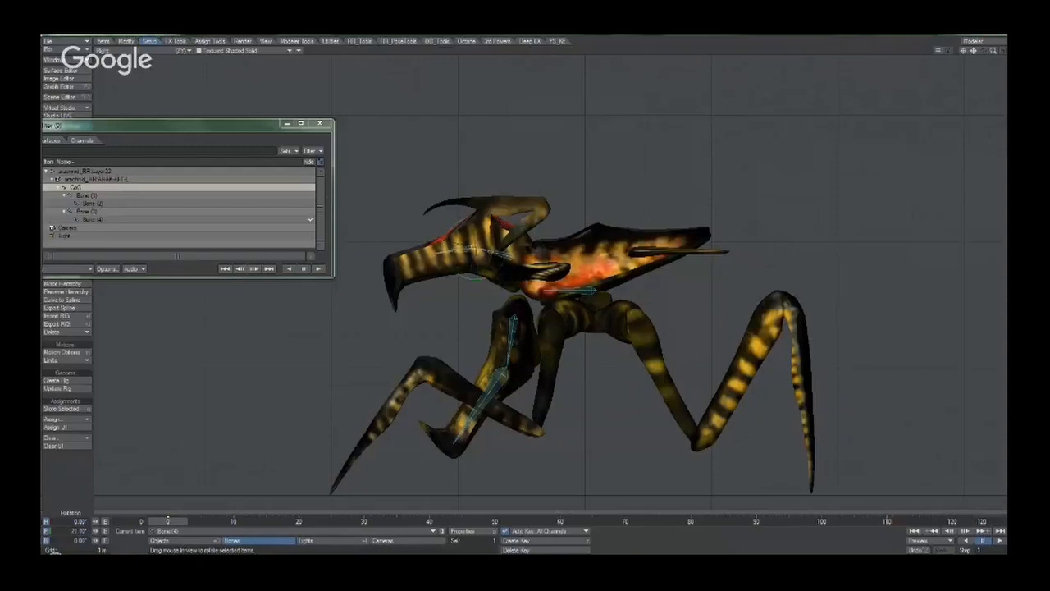
key(k)
drag(491, 243, 536, 239)
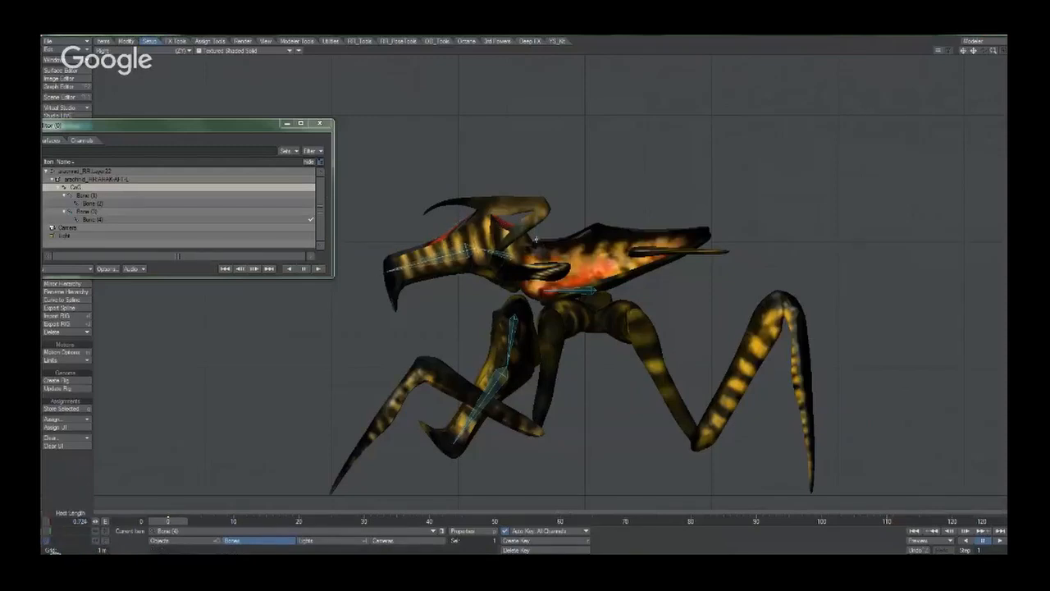
Select the ARAK-AFT-L object and examine the neck and head bones in the perspective view.
shift+click(483, 253)
shift+click(486, 251)
key(4)
mouse_move(487, 251)
alt+mouse_down()
mouse_move(616, 245)
mouse_move(493, 248)
alt+mouse_up()
key(shift+o)
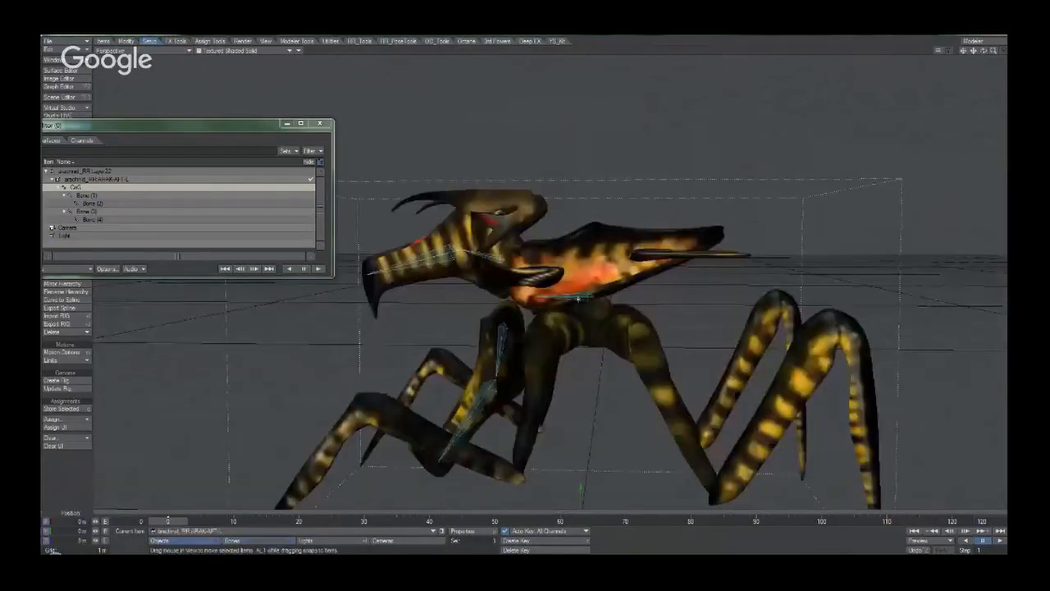
alt+drag(589, 297, 590, 261)
Add another child bone to CoG, pitch it around to point backward and move it up to the front of the abdomen.
key(shift+b)
key(1)
key(3)
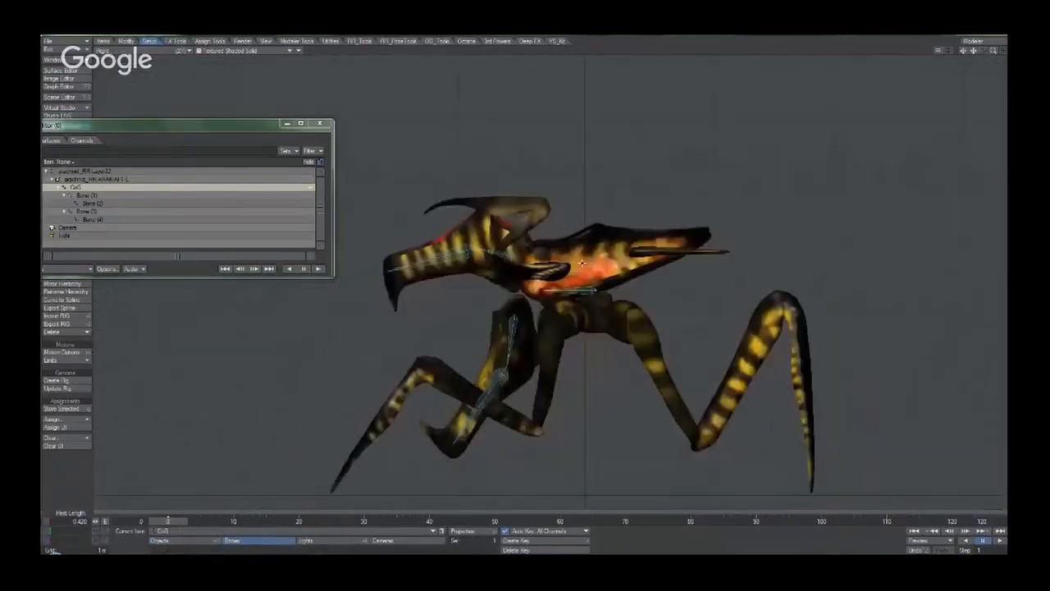
key(=)
key(t)
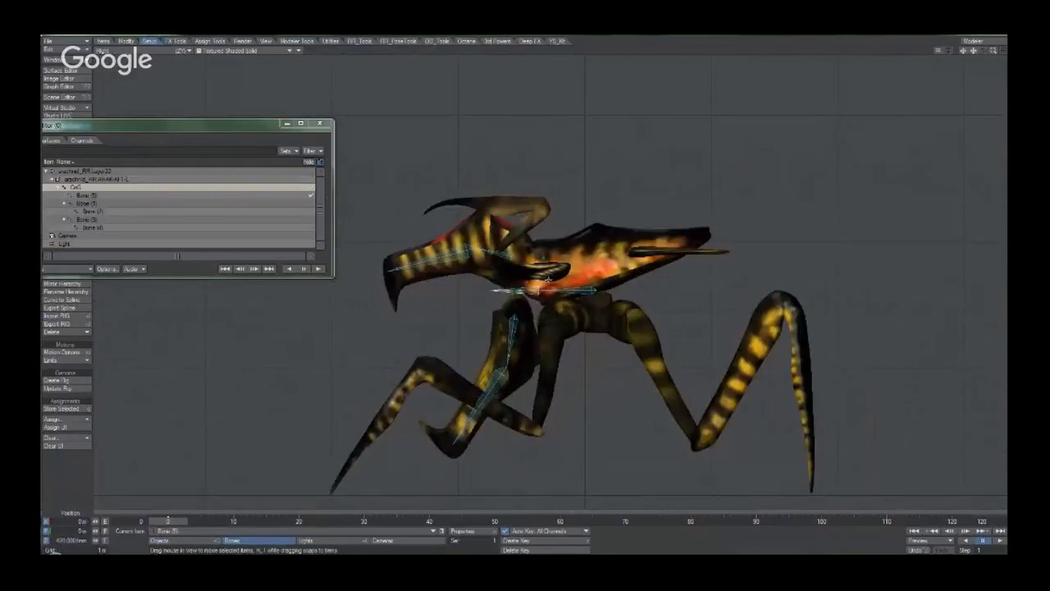
key(y)
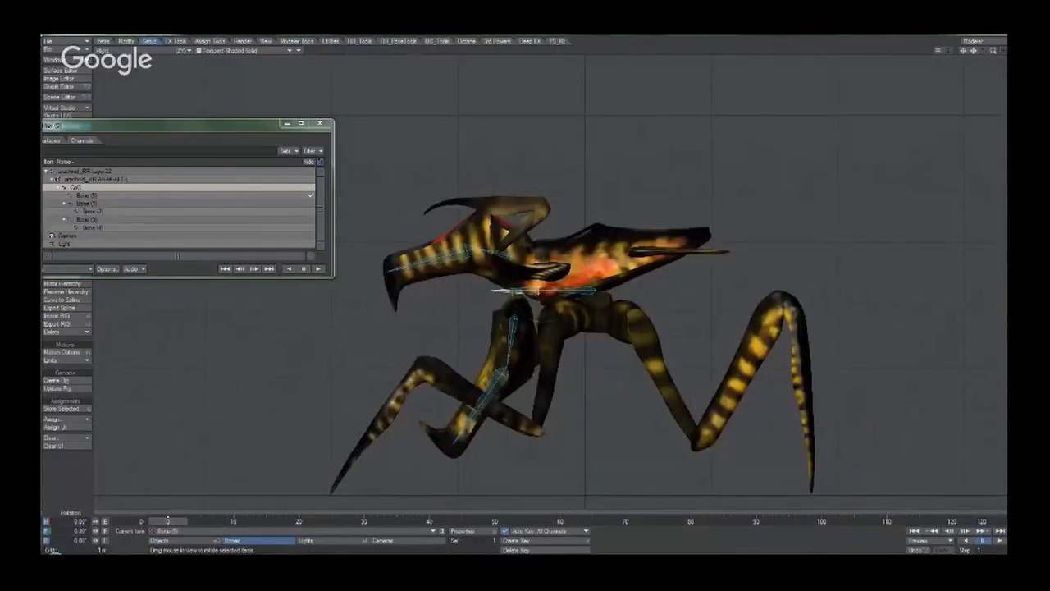
drag(492, 291, 580, 275)
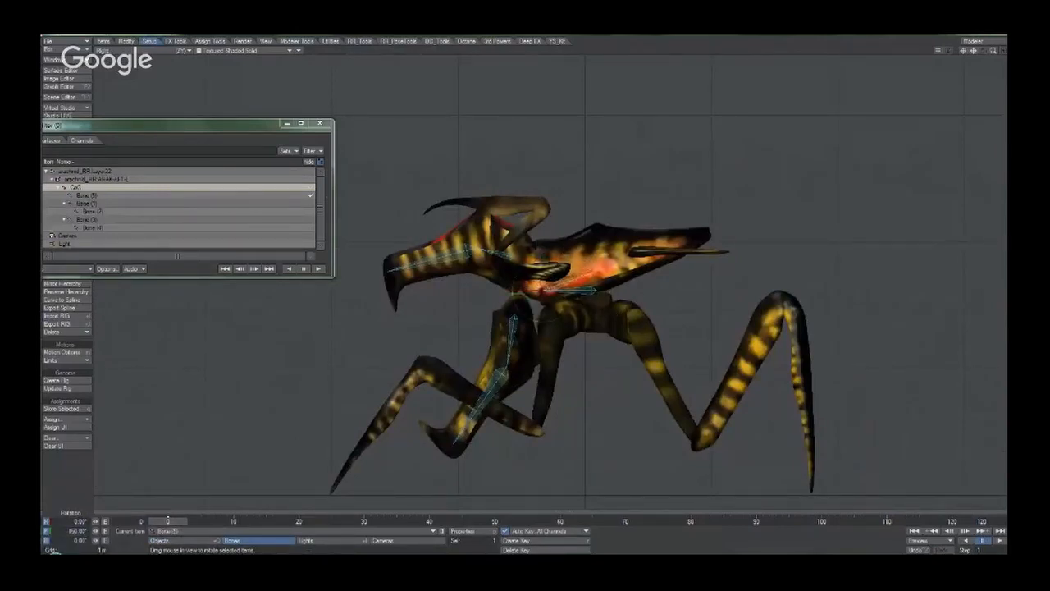
key(t)
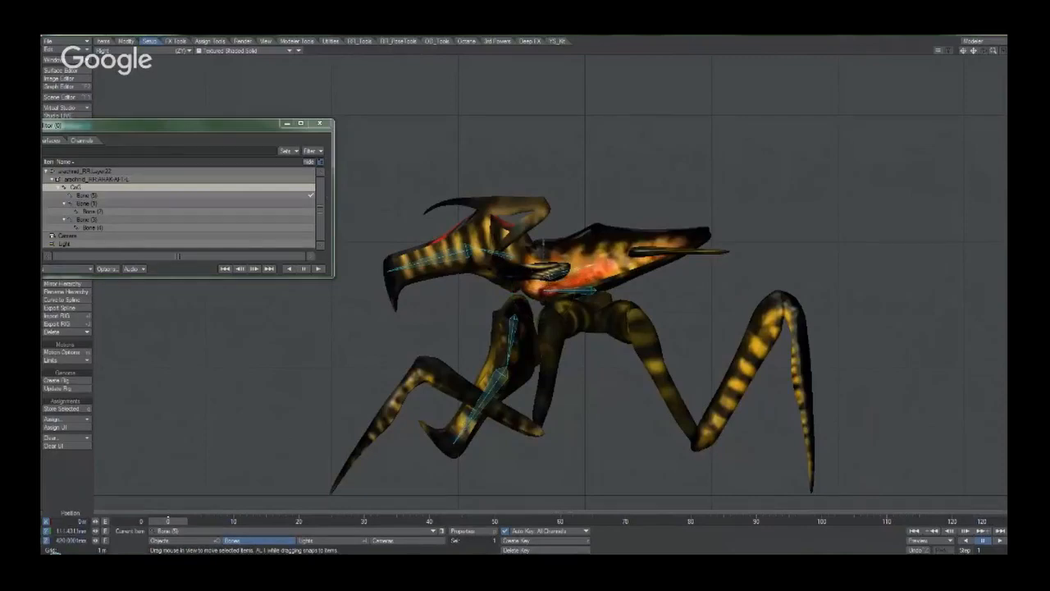
Set the abdomen bone's rest length to about 1.264 so that it reaches the rear tip of the body.
key(k)
drag(721, 338, 817, 339)
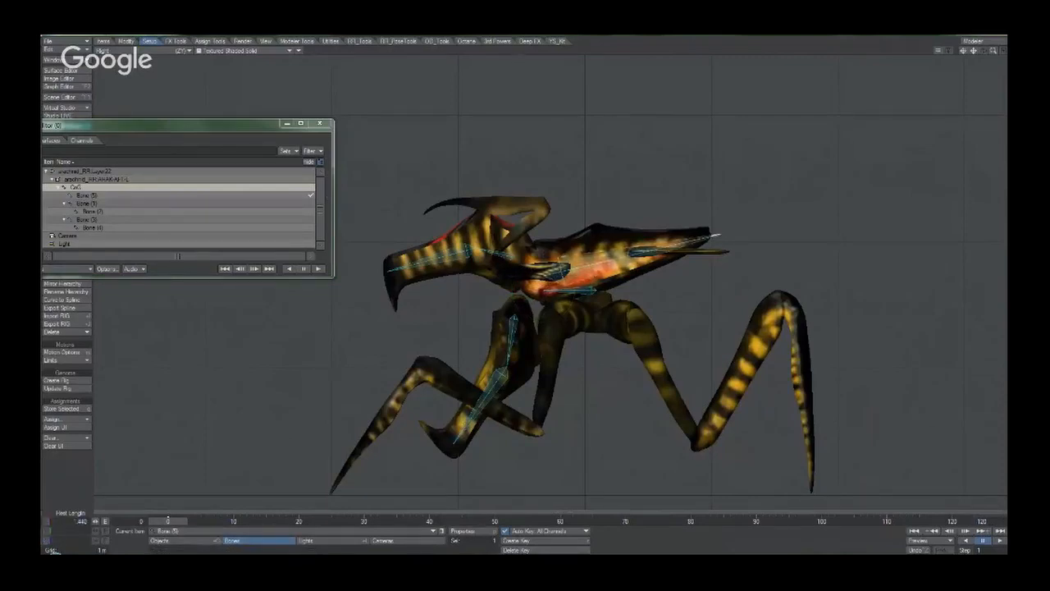
drag(714, 236, 697, 241)
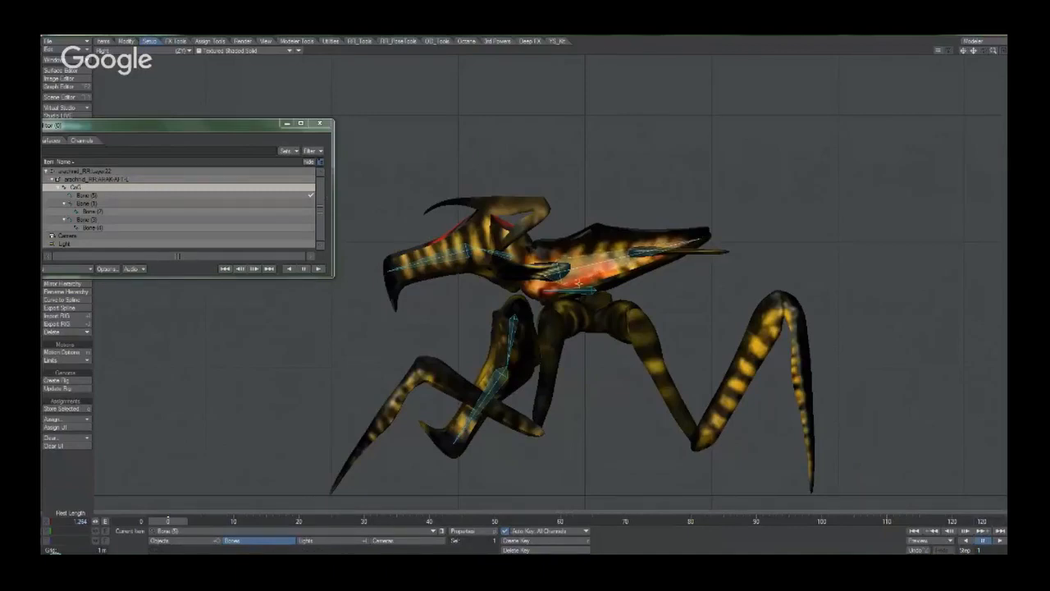
Reselect the CoG bone, bring the Scene Editor fully into view and examine the bones and legs from several perspective angles.
key(shift+o)
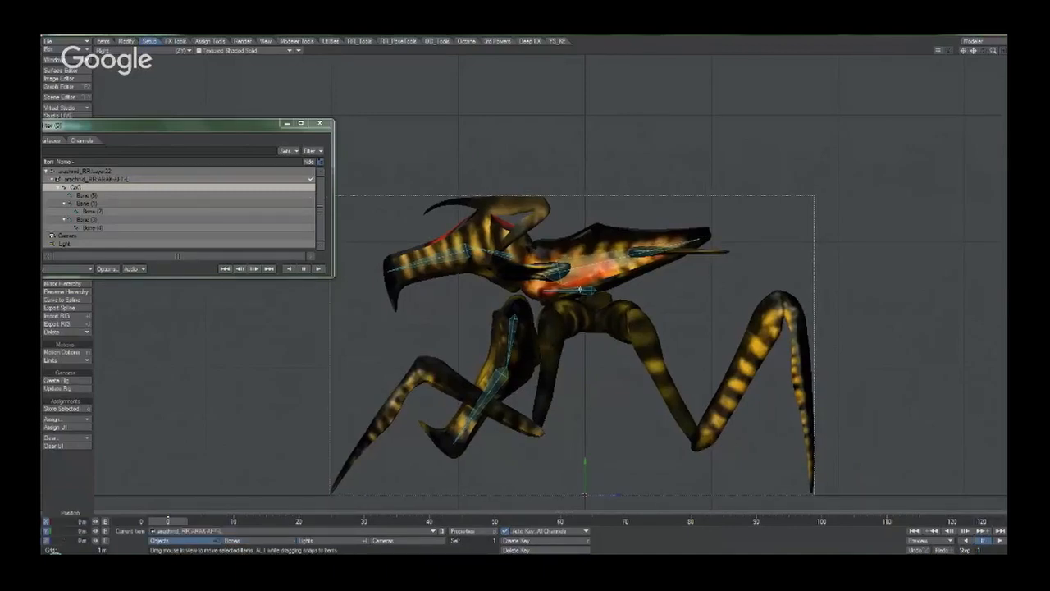
key(shift+b)
key(4)
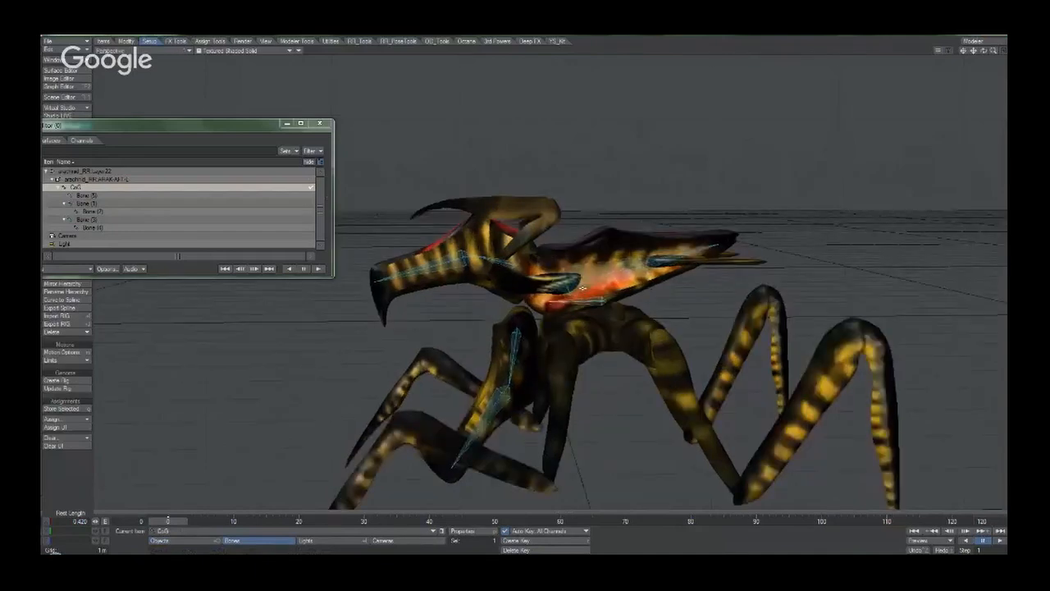
mouse_move(583, 288)
alt+mouse_down()
mouse_move(617, 284)
mouse_move(588, 283)
alt+mouse_up()
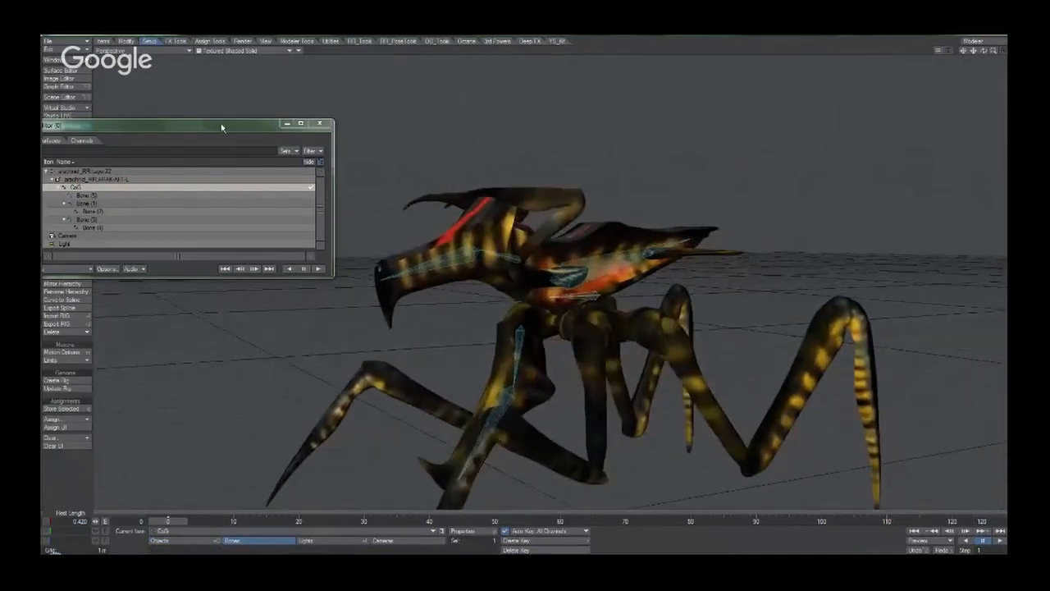
drag(223, 126, 284, 123)
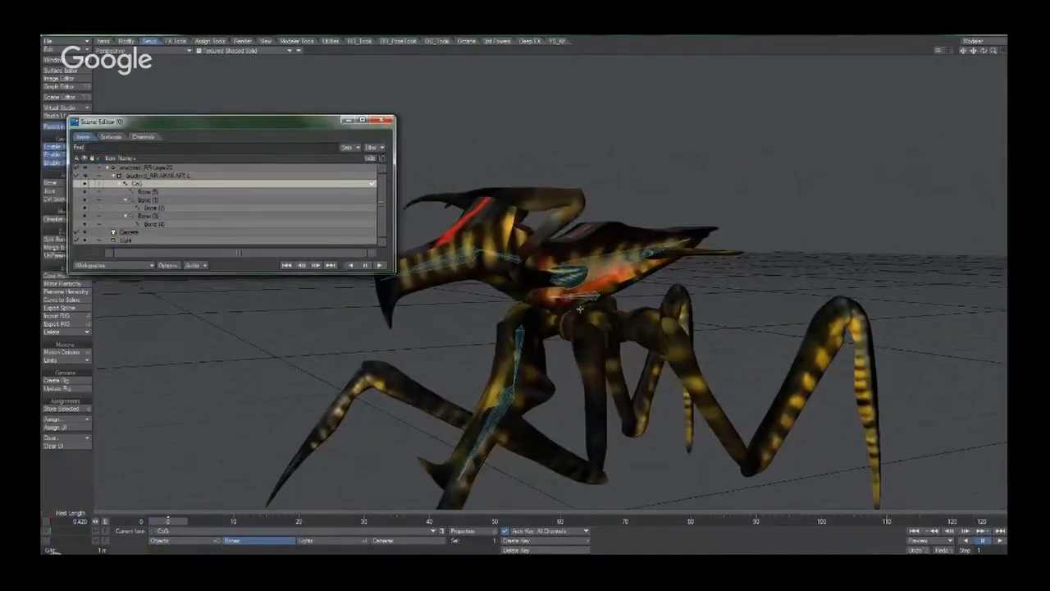
alt+drag(610, 316, 660, 369)
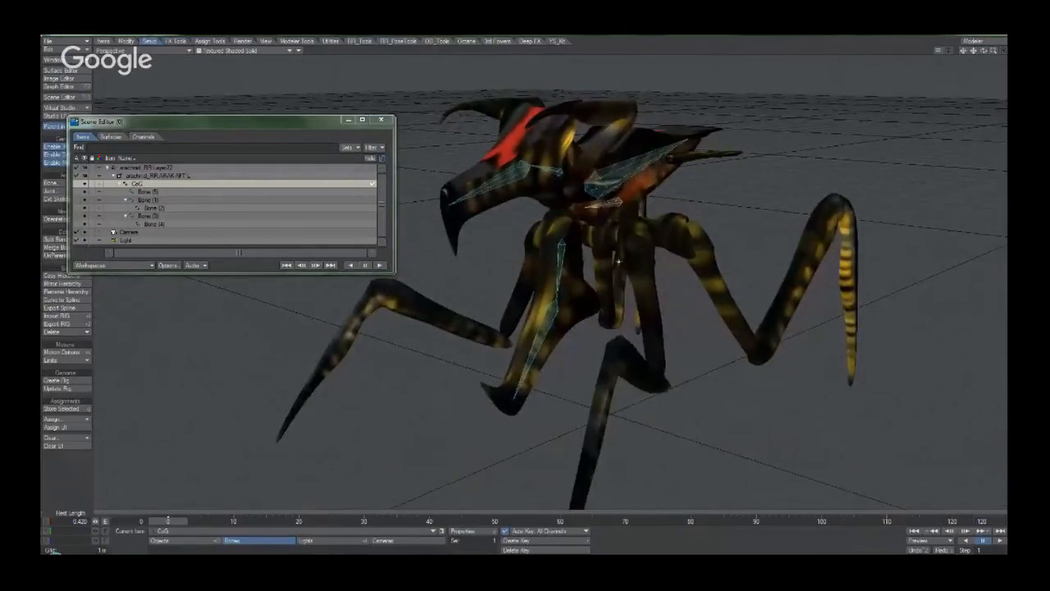
alt+drag(682, 292, 634, 263)
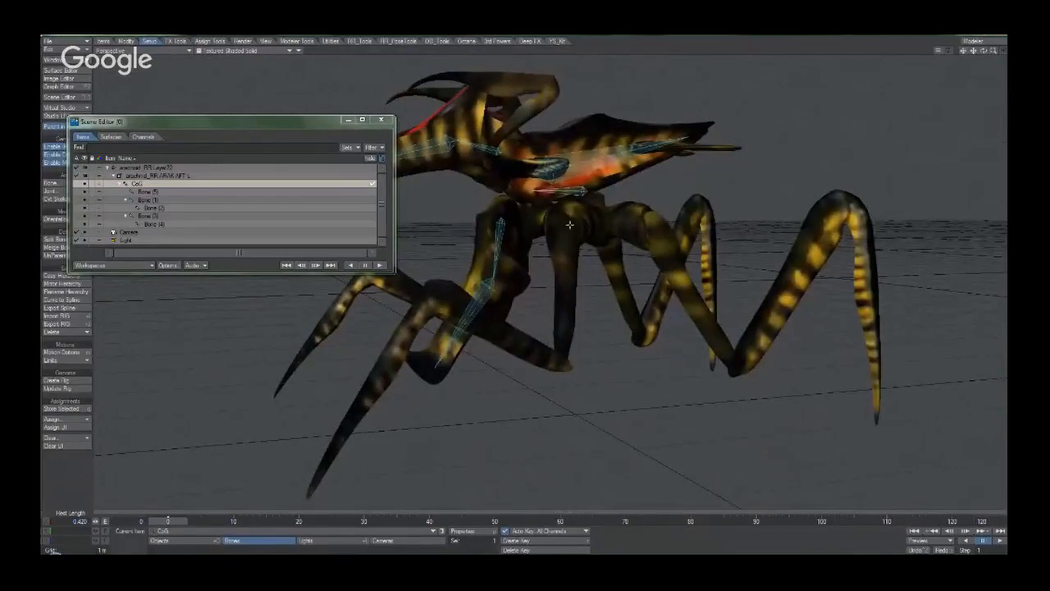
alt+drag(609, 261, 535, 347)
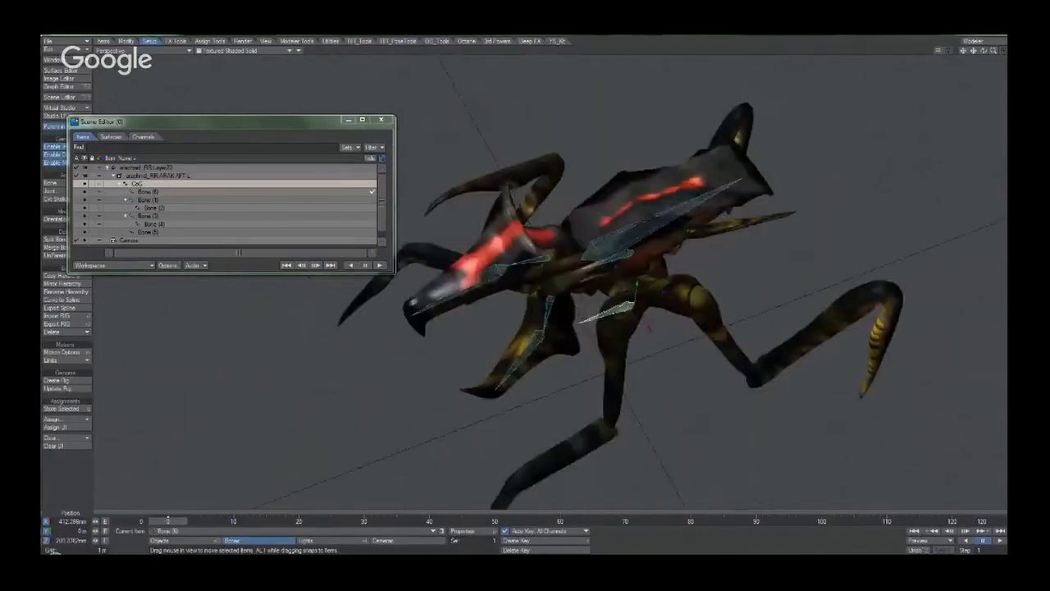
Move the new leg bone onto the upper joint of the front walking leg, at about X 404 mm and Y -295 mm.
scroll(656, 330, up, 3)
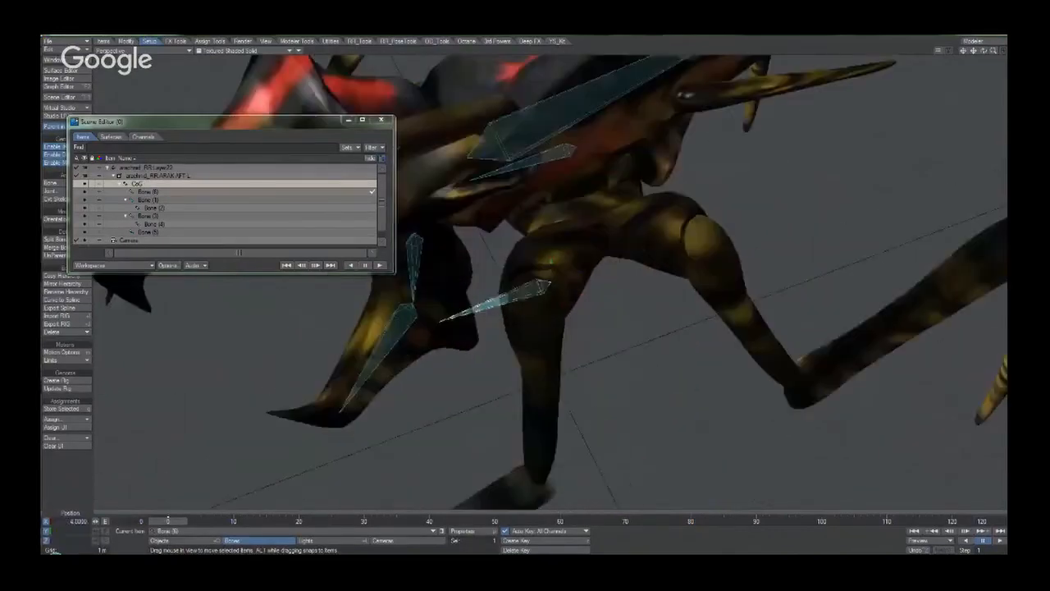
alt+drag(657, 329, 787, 279)
drag(550, 250, 550, 275)
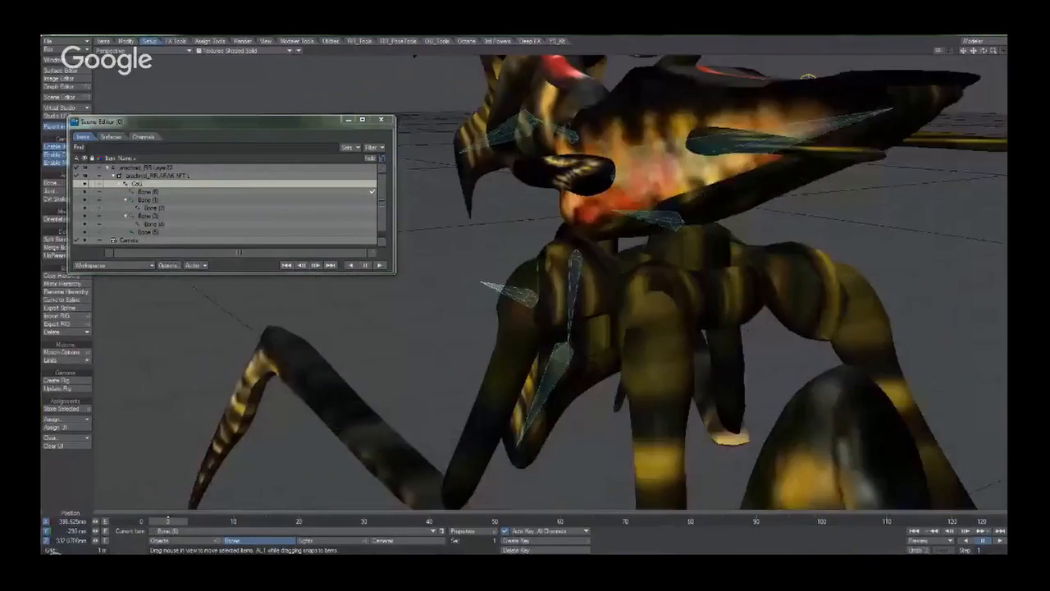
alt+drag(657, 311, 656, 325)
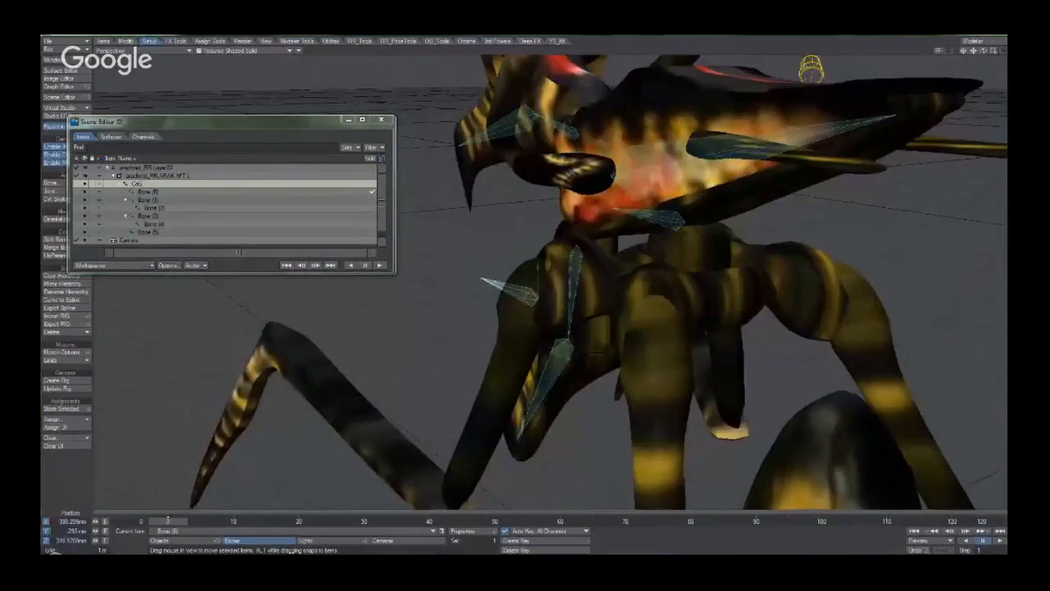
drag(537, 301, 530, 300)
alt+drag(660, 301, 524, 201)
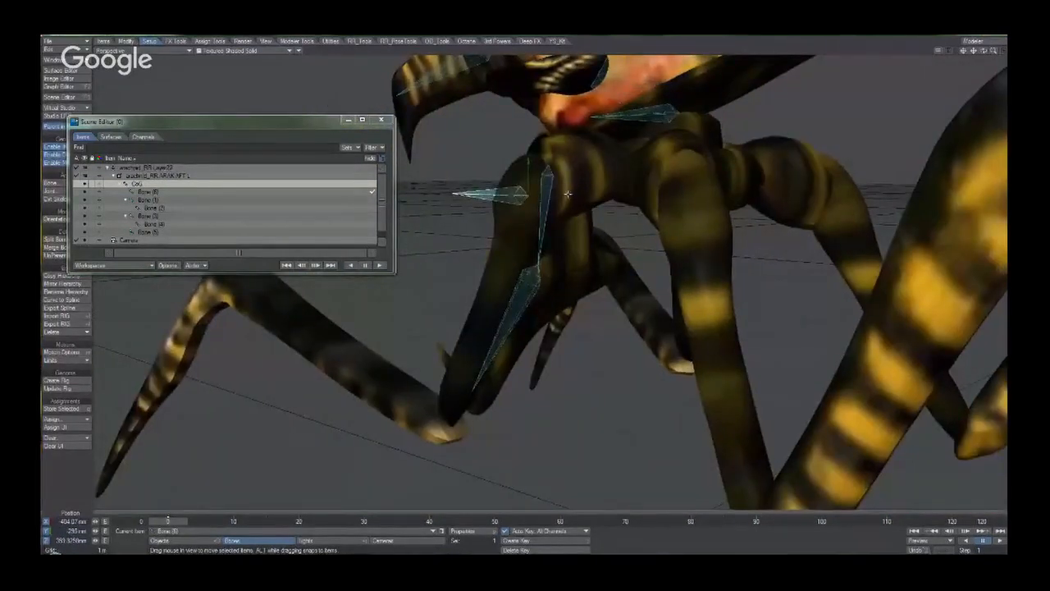
alt+drag(519, 267, 572, 166)
key(y)
drag(410, 435, 413, 489)
key(ctrl+z)
key(ctrl+z)
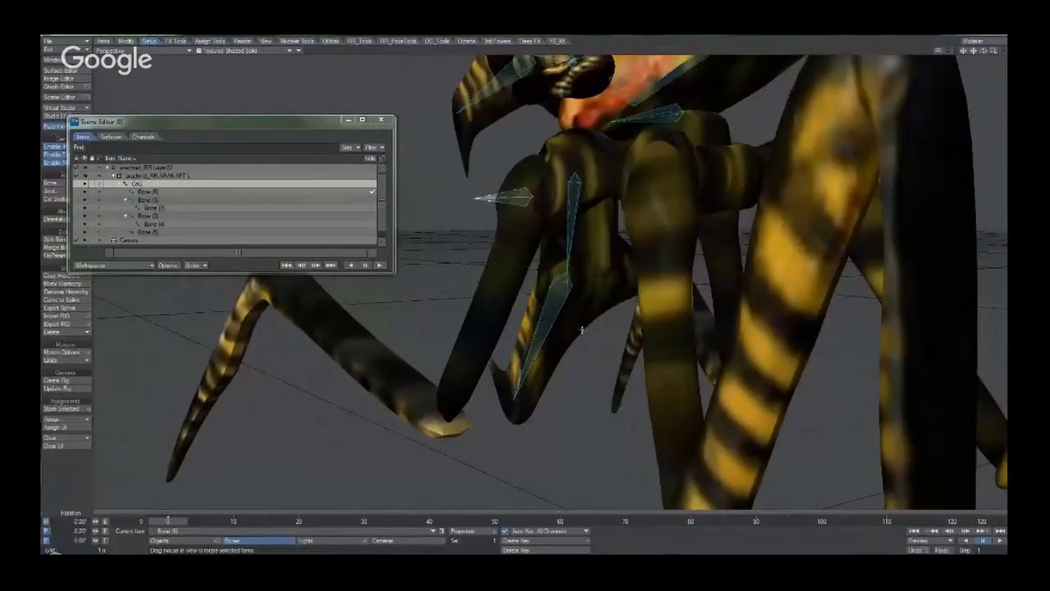
Close the Scene Editor to leave the front leg and its bone unobstructed.
alt+drag(582, 328, 603, 329)
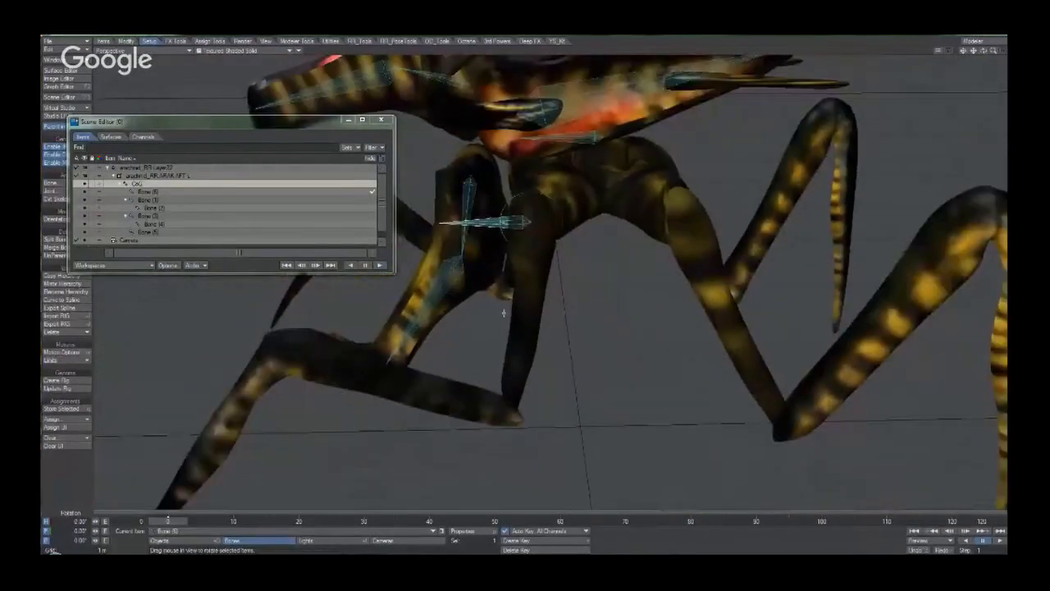
alt+drag(503, 313, 514, 311)
click(381, 120)
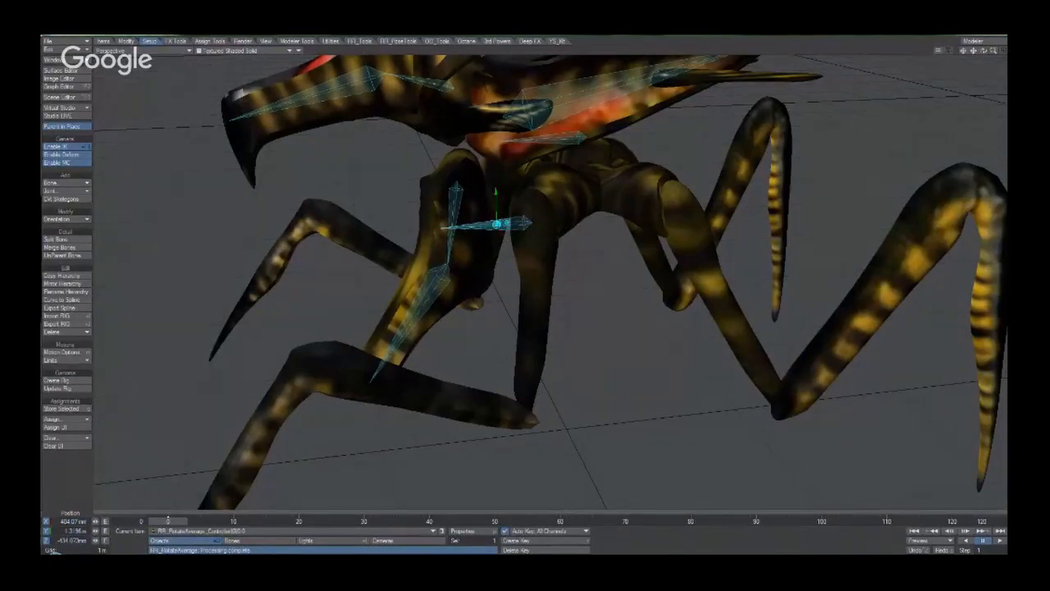
Move the RR_RotateAverage controller down from the leg bone to the lower end of the front leg's upper segment.
drag(495, 194, 527, 415)
alt+drag(647, 243, 623, 282)
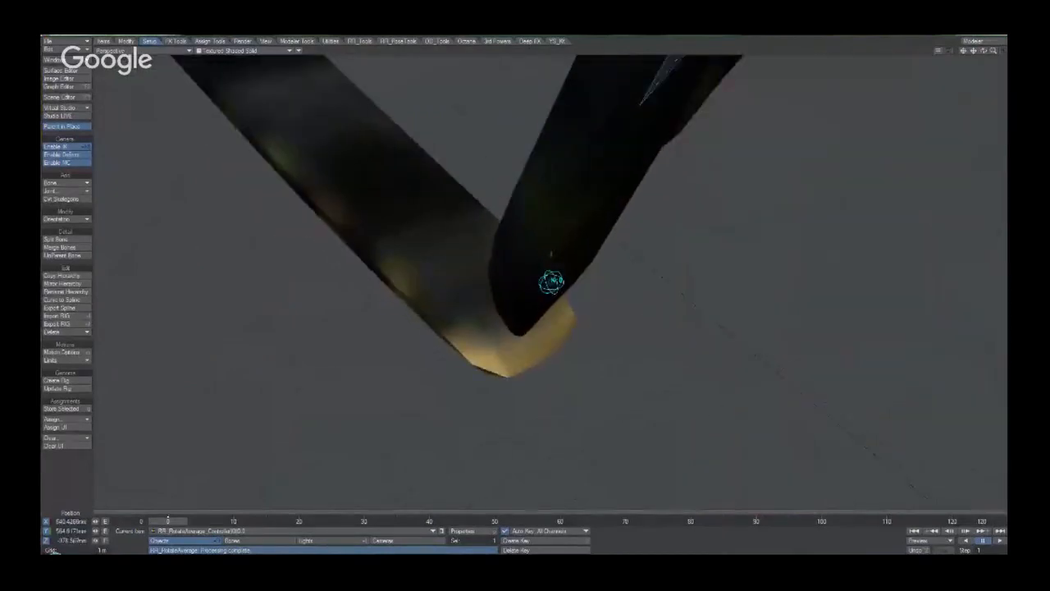
scroll(551, 282, down, 3)
drag(550, 282, 522, 320)
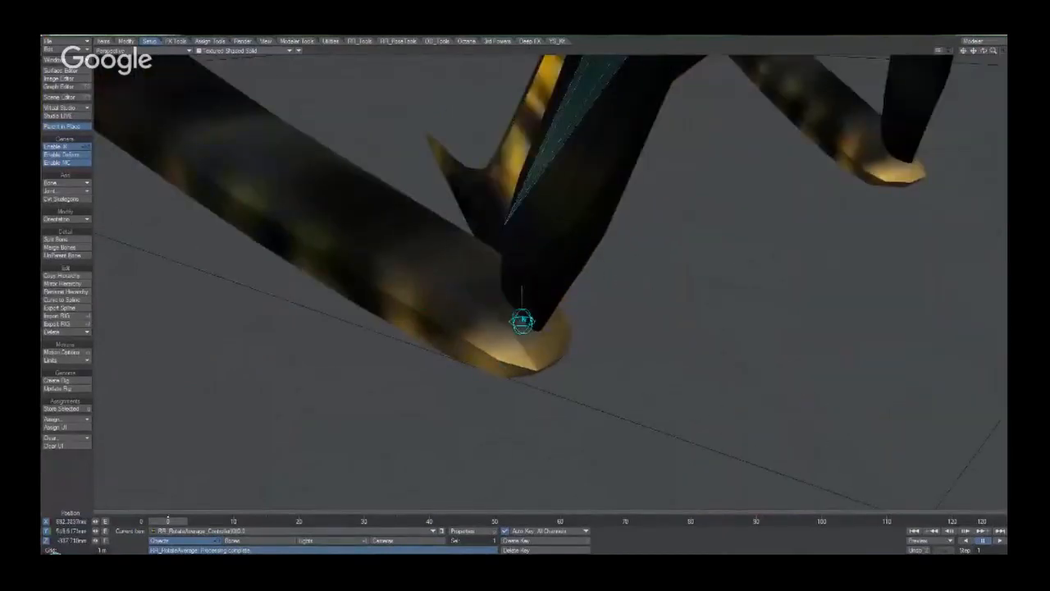
Fine-tune the controller inside the leg's lower joint from several angles and finish RotateAverage, aiming the bone along the upper leg segment.
mouse_move(750, 290)
mouse_down()
mouse_move(750, 279)
mouse_move(770, 283)
mouse_up()
alt+drag(770, 284, 869, 264)
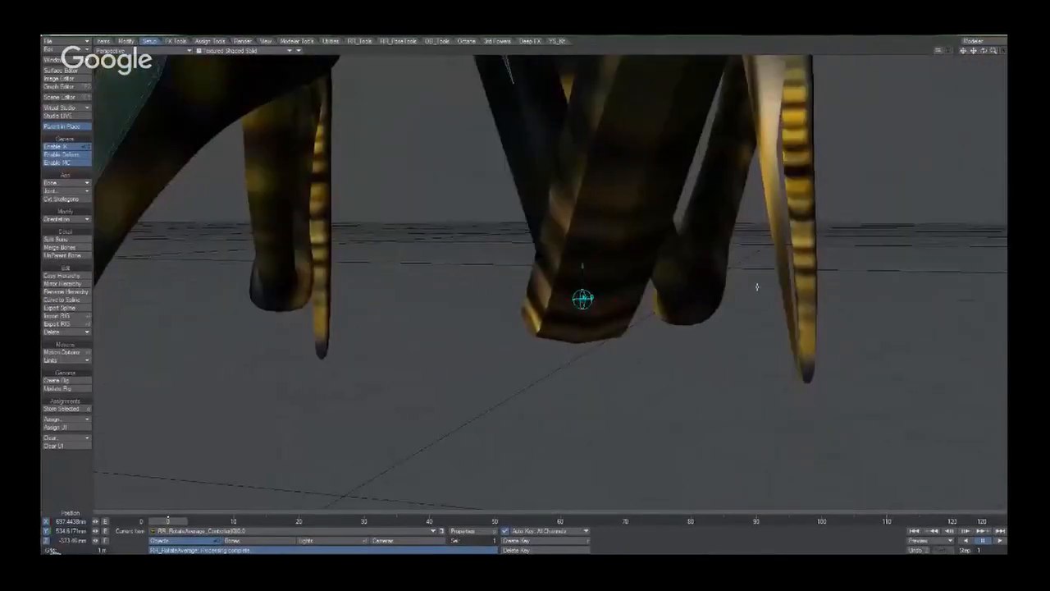
alt+drag(758, 288, 729, 356)
scroll(729, 356, down, 3)
alt+drag(555, 456, 558, 476)
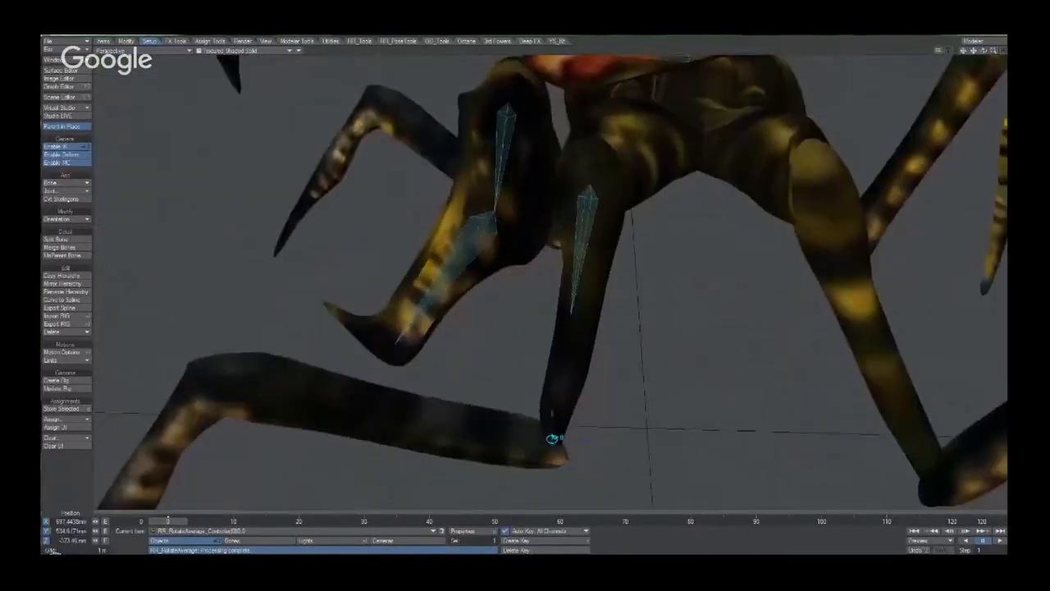
drag(554, 438, 558, 439)
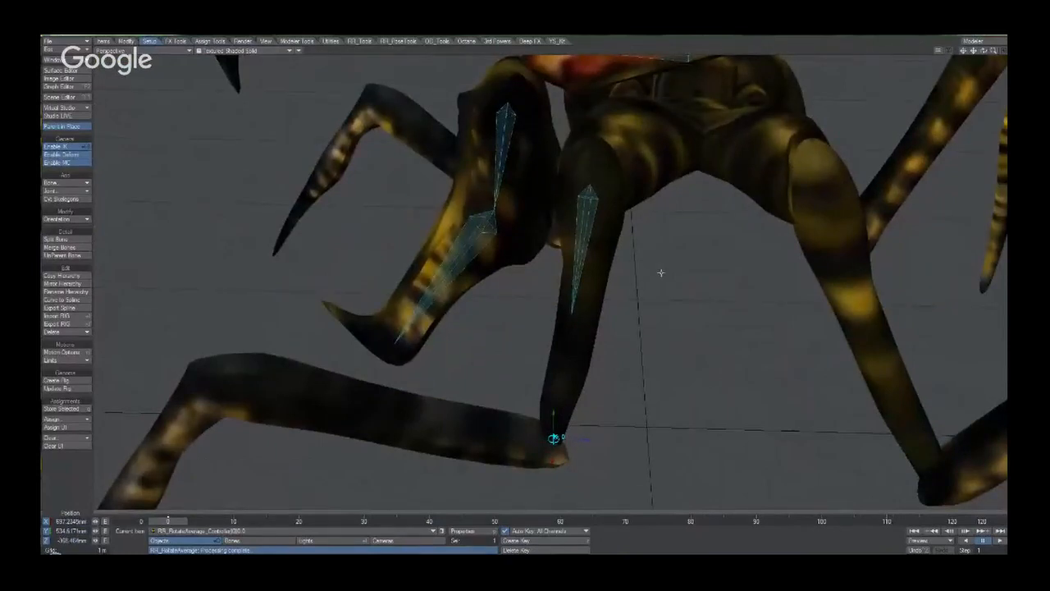
key(y)
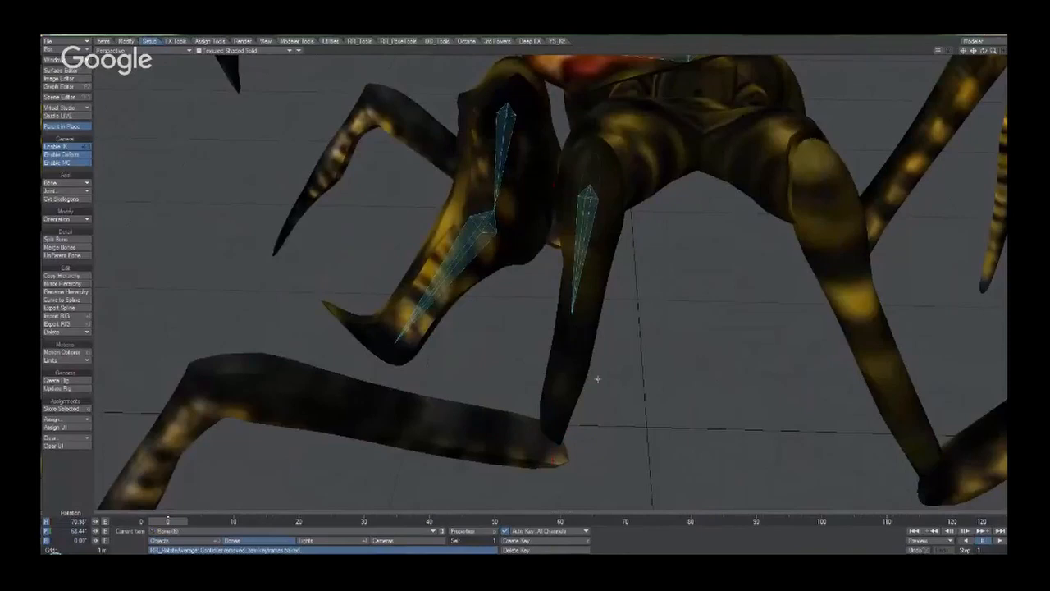
Lengthen the front leg's upper bone to the lower joint, rest length about 0.89, and add a child bone at its tip.
key(k)
drag(630, 380, 717, 380)
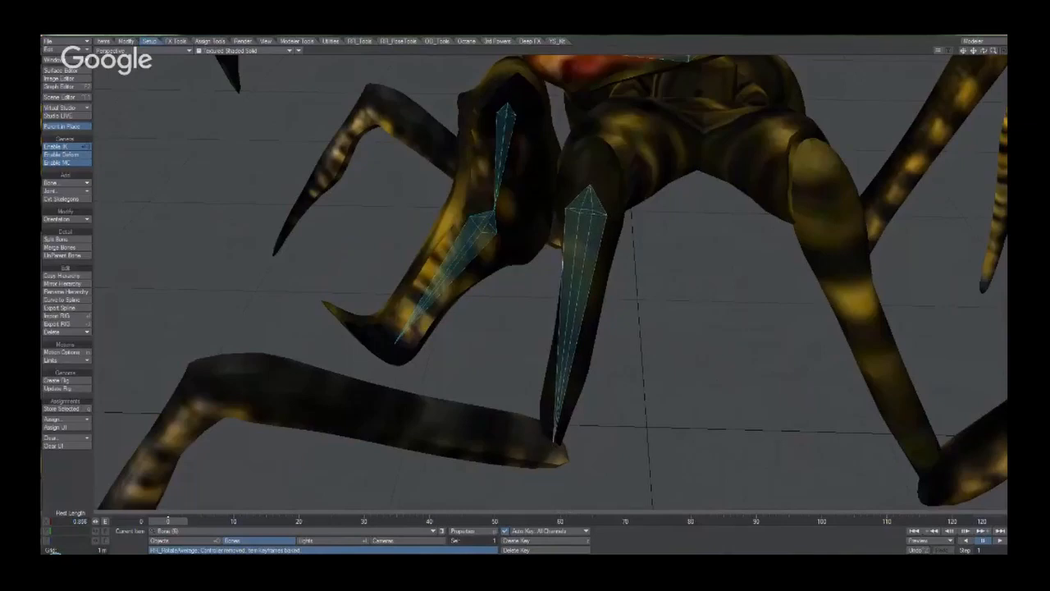
key(equal)
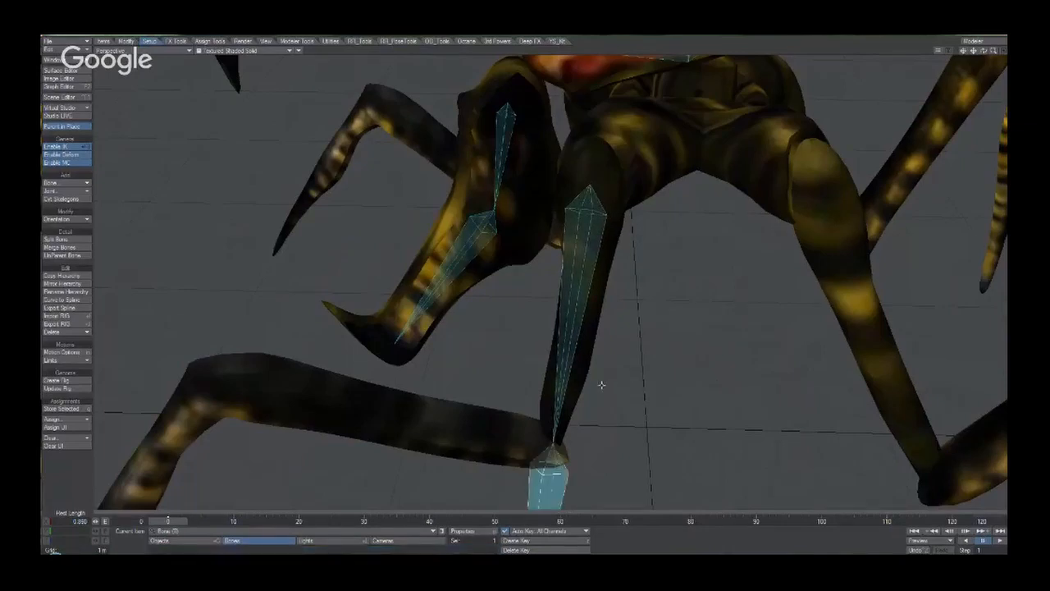
scroll(597, 386, down, 5)
alt+shift+drag(596, 387, 565, 380)
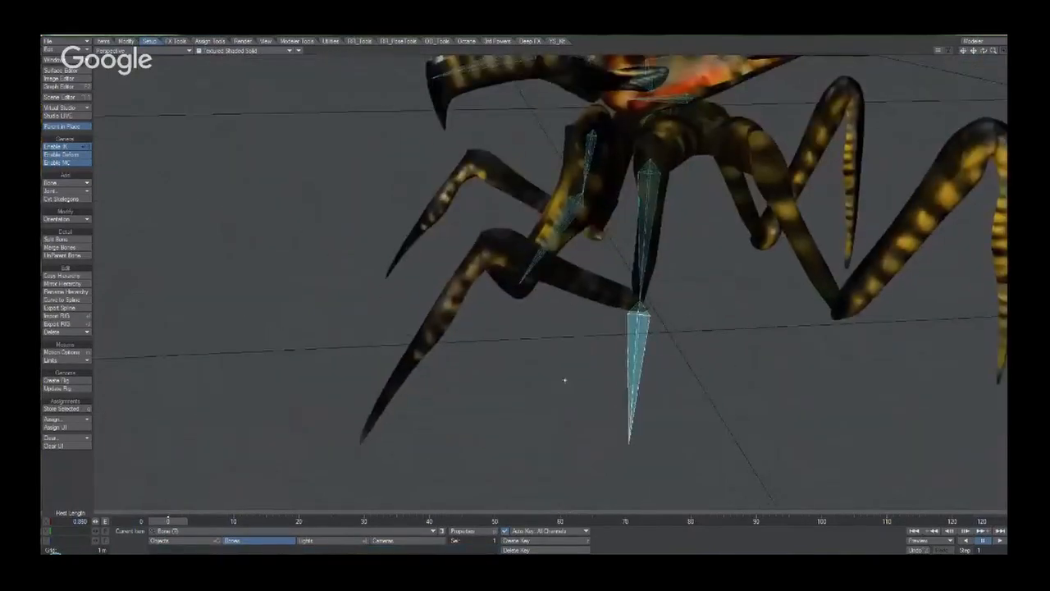
Run RotateAverage on the new child bone and move its controller out to the front leg's raised knee.
key(shift+o)
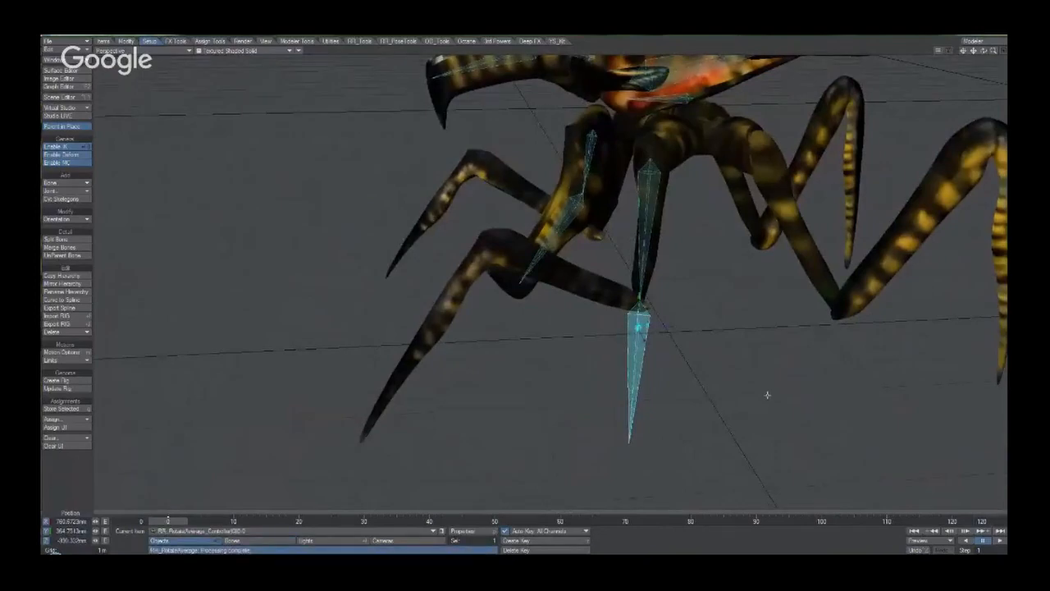
drag(770, 394, 632, 275)
right_drag(770, 395, 770, 365)
drag(492, 294, 492, 239)
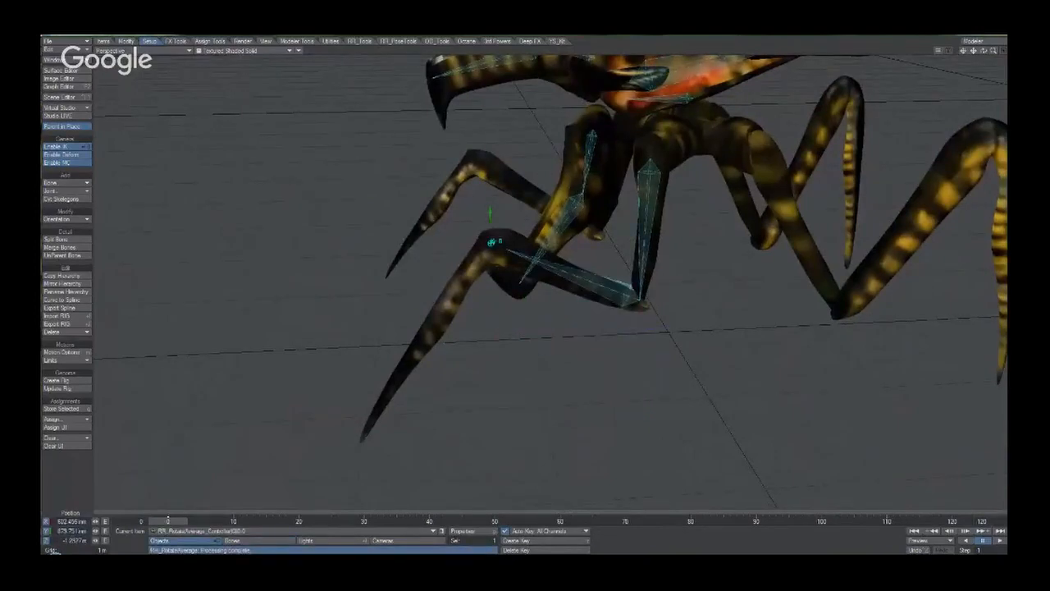
Fine-tune the controller inside the raised knee and finish RotateAverage, aiming the bone along the middle leg segment.
key(shift+a)
scroll(551, 283, up, 3)
alt+drag(550, 283, 689, 242)
drag(552, 283, 677, 308)
drag(712, 328, 666, 344)
right_drag(667, 344, 668, 343)
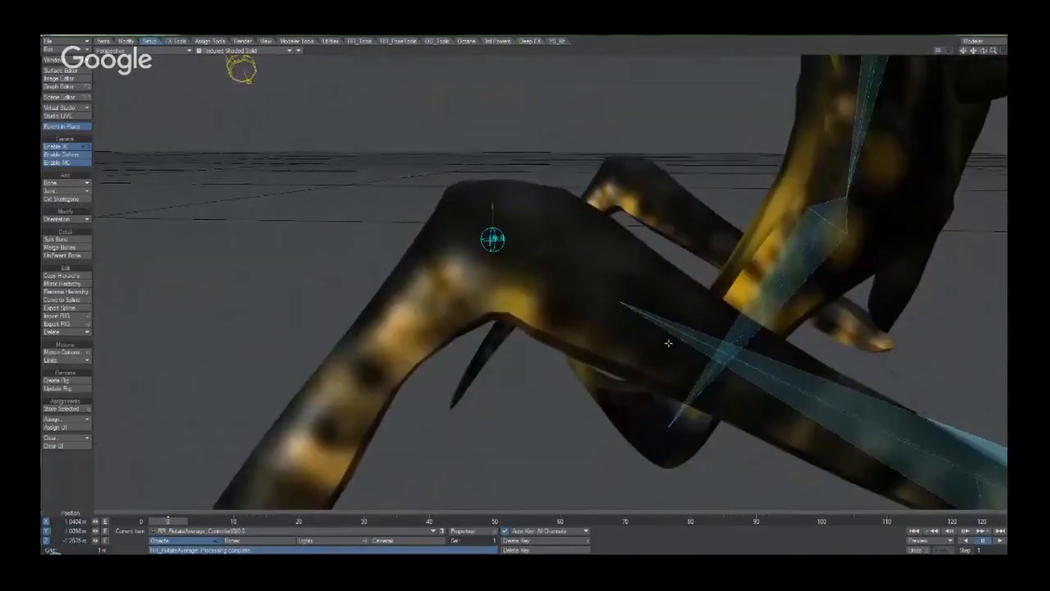
scroll(668, 343, down, 5)
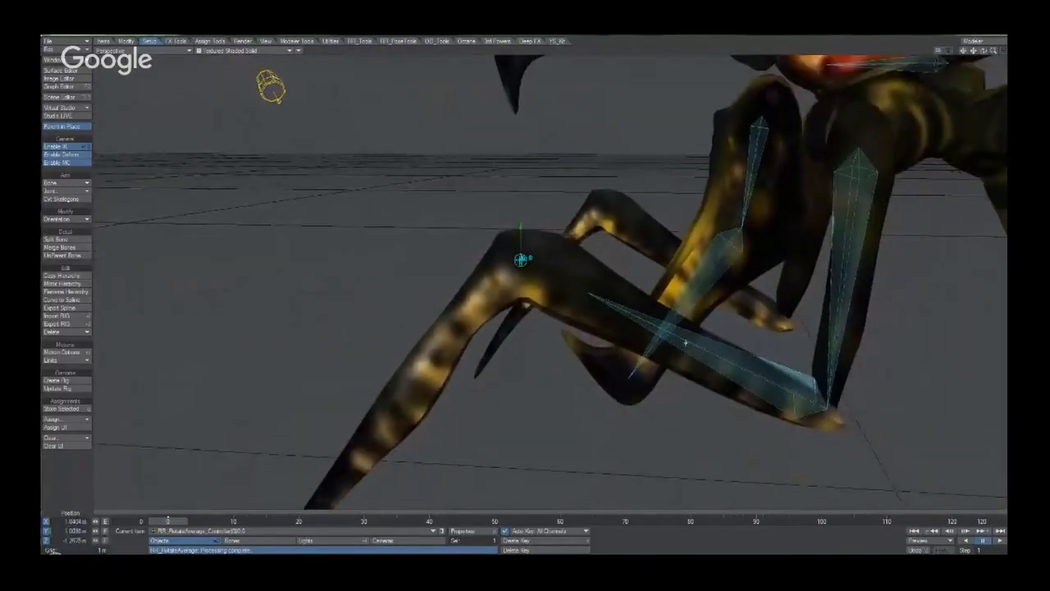
alt+drag(686, 342, 593, 363)
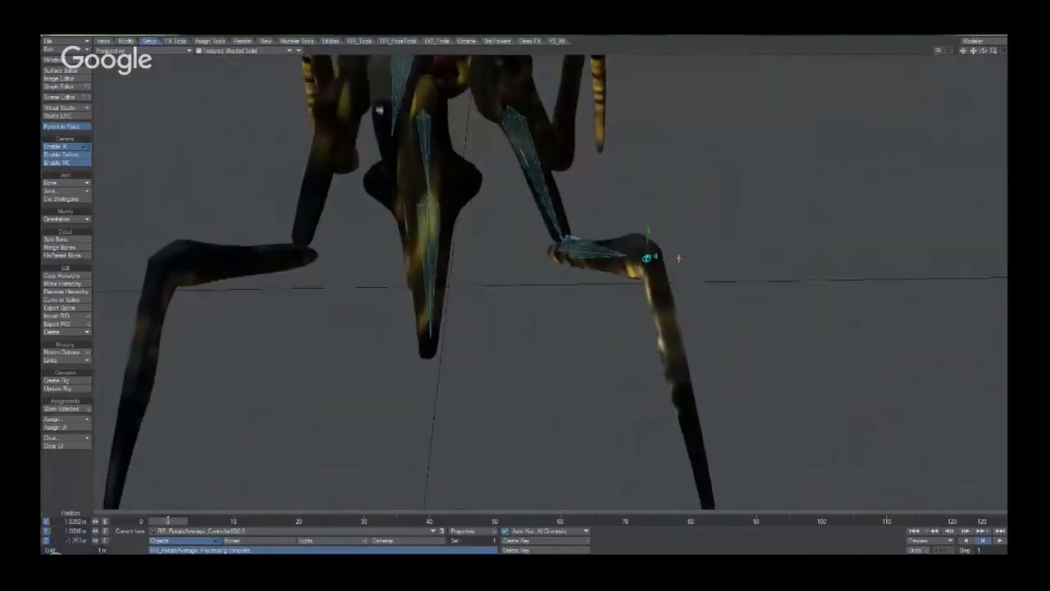
key(shift+b)
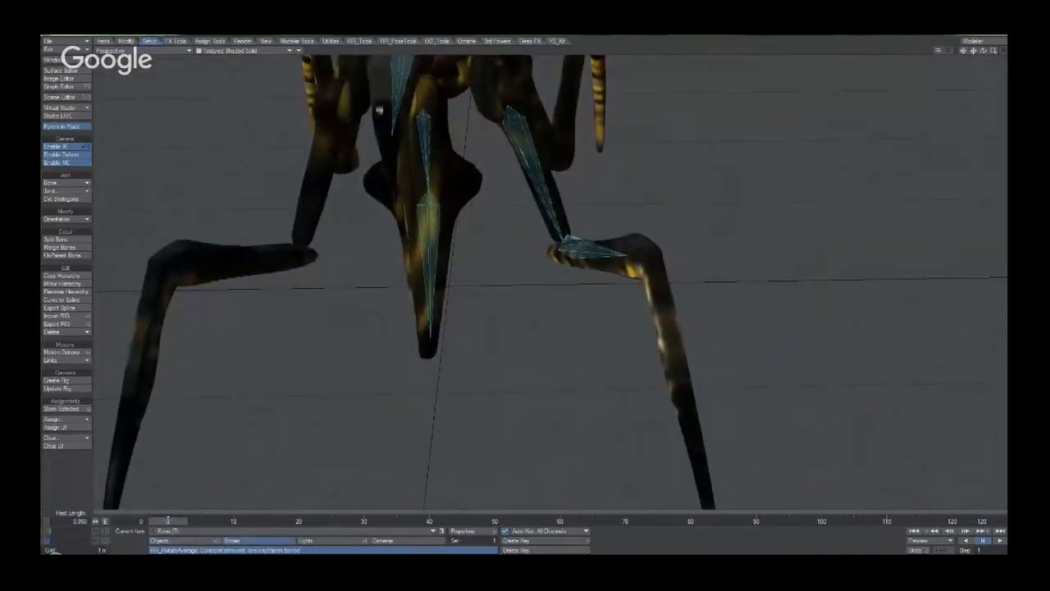
Switch to a separate empty Layout scene and set up two nulls spaced apart on the ground.
key(F12)
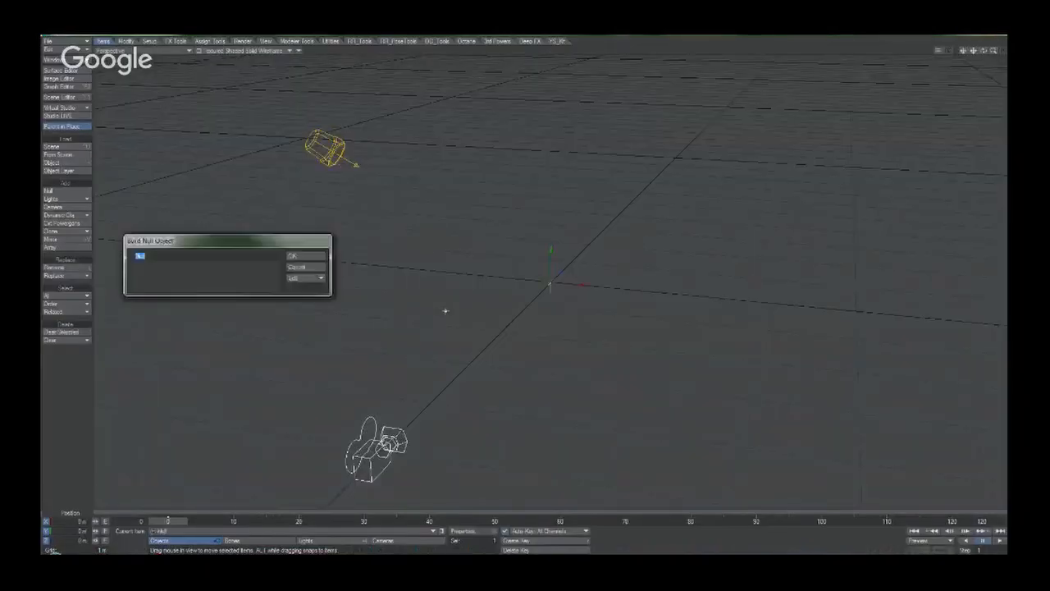
mouse_move(550, 284)
mouse_down()
mouse_move(631, 293)
mouse_move(558, 287)
mouse_move(590, 305)
mouse_move(554, 283)
mouse_move(562, 278)
mouse_up()
shift+click(551, 284)
key(F1)
scroll(551, 283, up, 5)
key(F1)
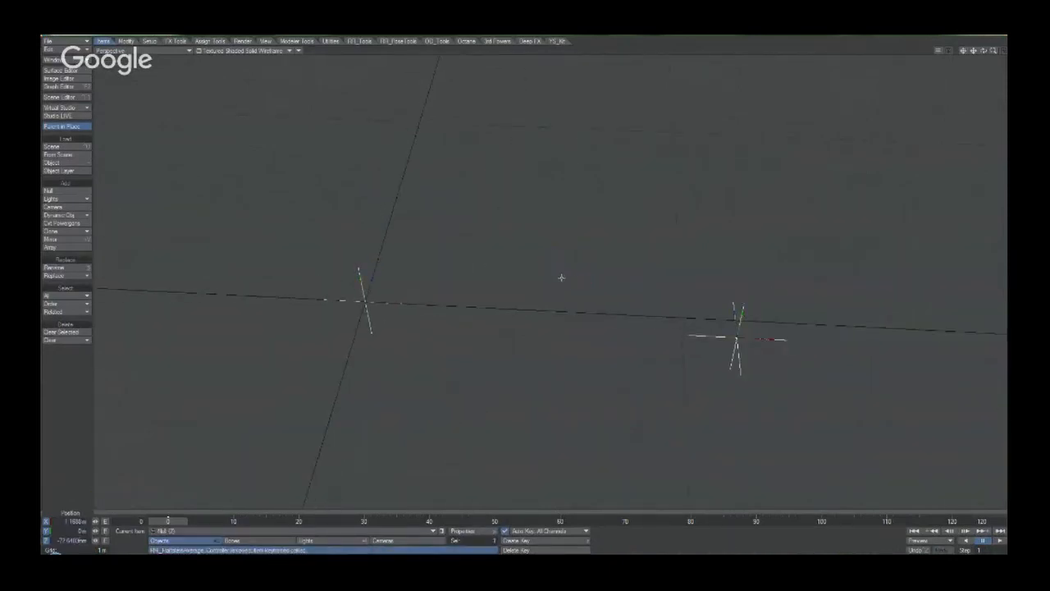
Run RotateAverage on both nulls, move the controller away from them, and scale it up and down to spread their aim.
key(F2)
drag(607, 434, 635, 288)
key(h)
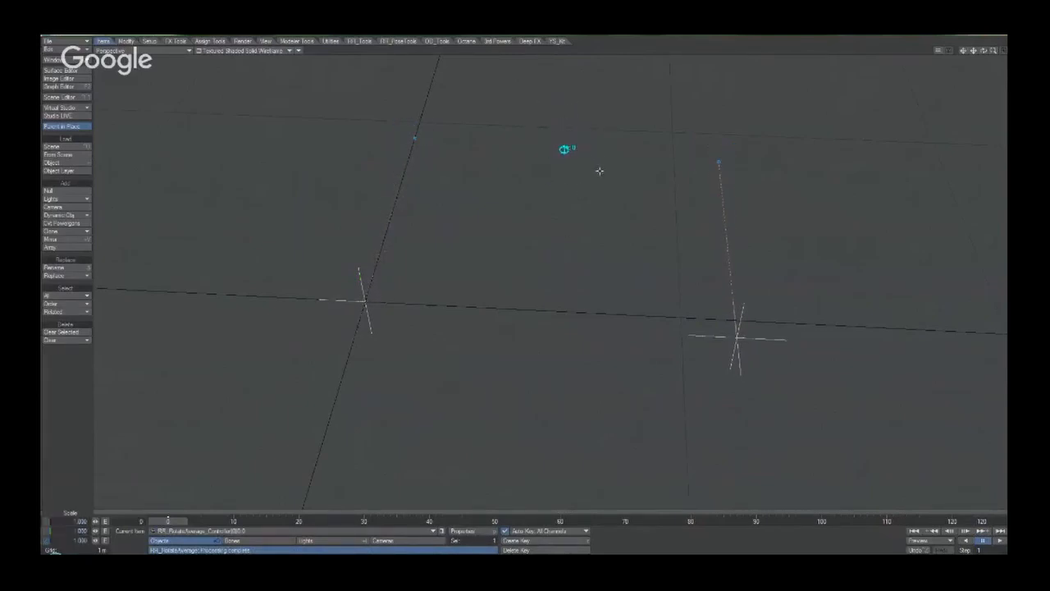
drag(614, 201, 577, 201)
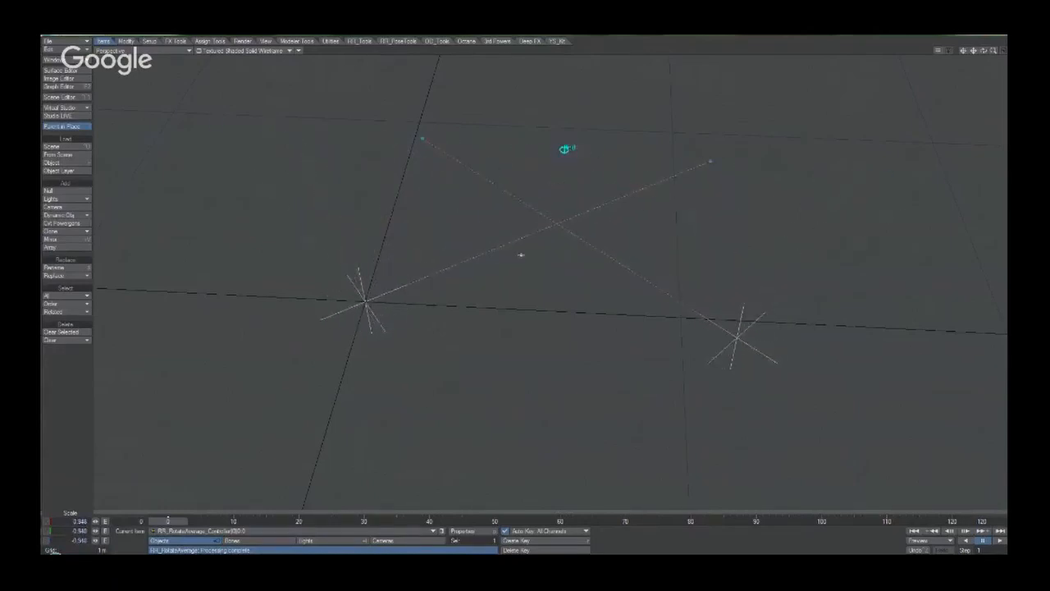
drag(521, 255, 682, 255)
ctrl+alt+drag(549, 282, 410, 281)
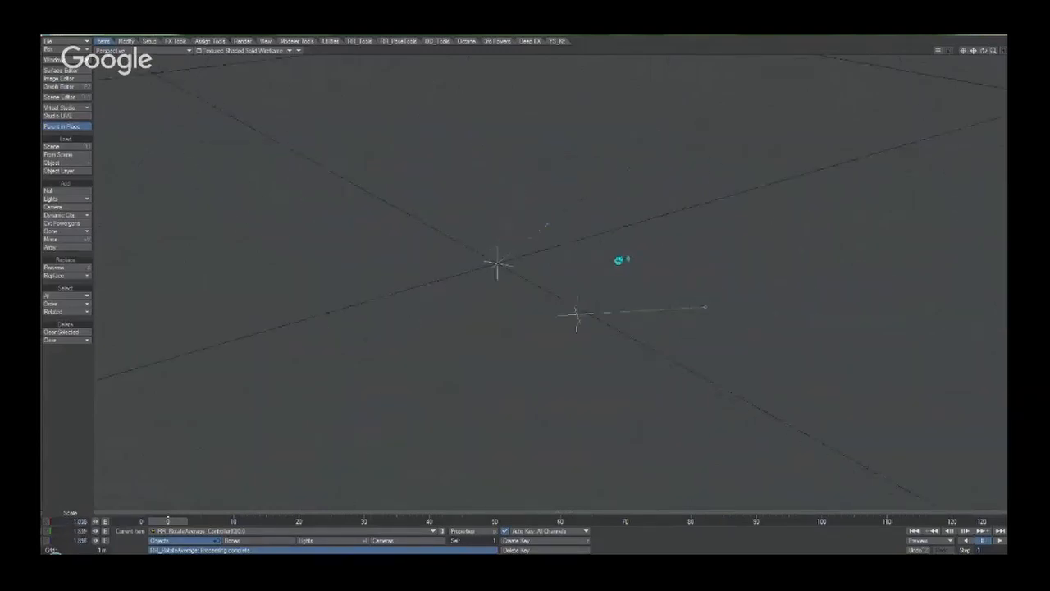
drag(517, 289, 588, 289)
Finish RotateAverage on the nulls and exit the test scene without saving.
key(minus)
click(997, 36)
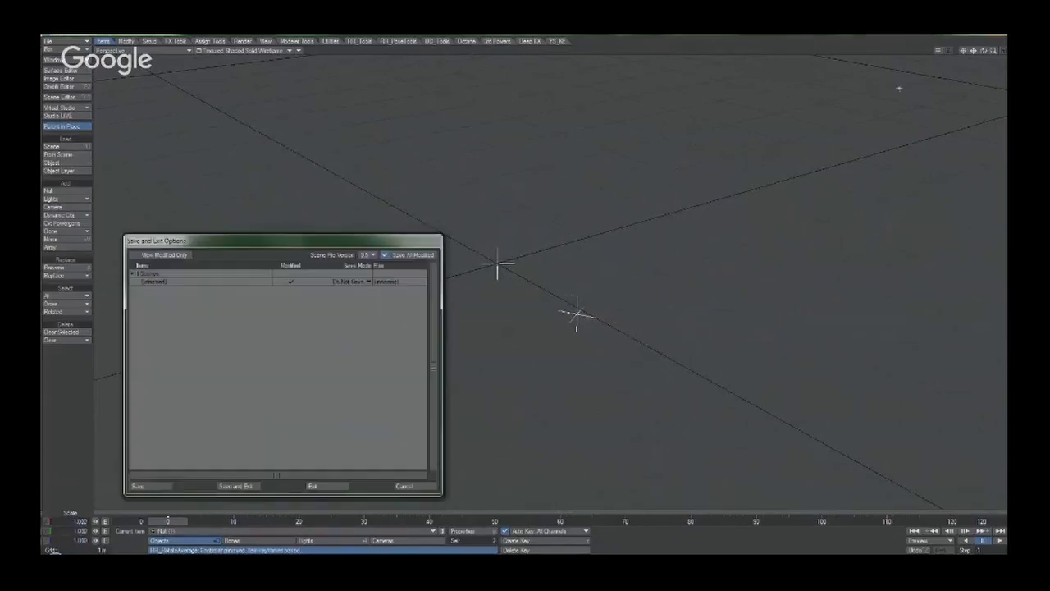
click(340, 488)
Extend the middle leg bone to the raised knee, rest length about 1.07, and add a child bone at its tip.
alt+drag(365, 435, 238, 345)
alt+drag(546, 387, 540, 384)
drag(562, 278, 517, 254)
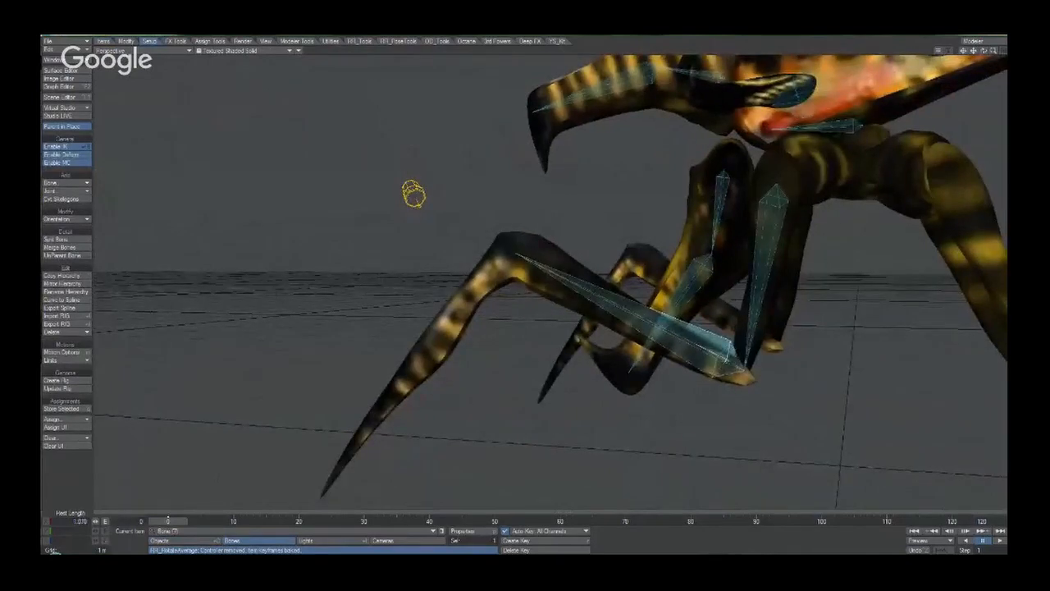
key(=)
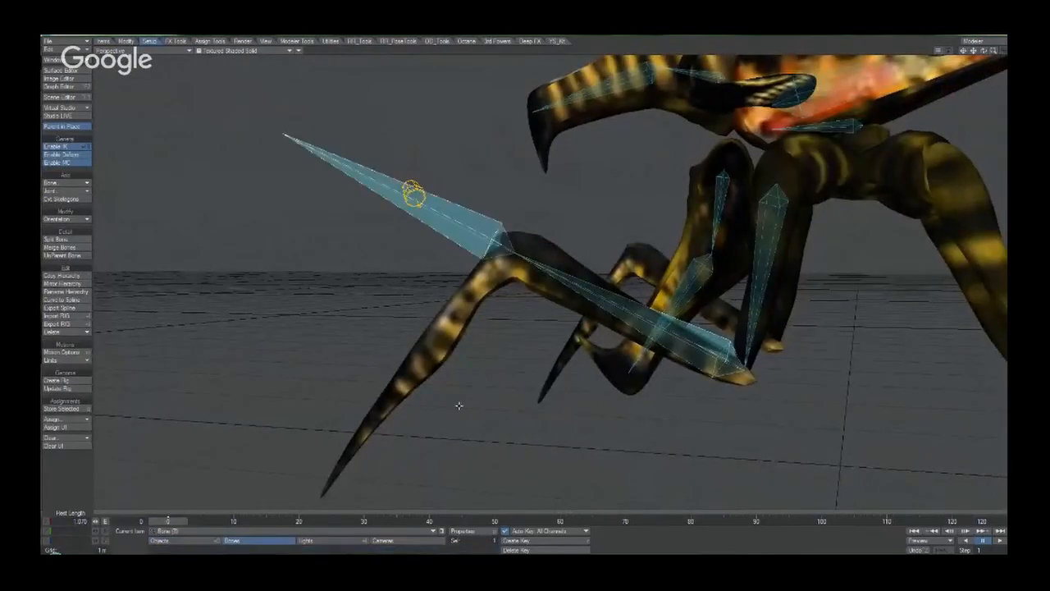
Run RotateAverage on the lower leg bone and move its controller down toward the pointed end of the front leg.
key(shift+o)
right_drag(458, 405, 460, 459)
drag(460, 459, 575, 419)
drag(550, 285, 460, 434)
drag(546, 435, 447, 417)
Fine-tune the controller at the front leg's pointed tip and finish RotateAverage, aiming the bone down the lower segment.
key(g)
alt+drag(625, 402, 574, 416)
alt+drag(740, 419, 745, 424)
mouse_move(745, 424)
mouse_down()
mouse_move(719, 425)
mouse_move(737, 424)
mouse_move(728, 423)
mouse_up()
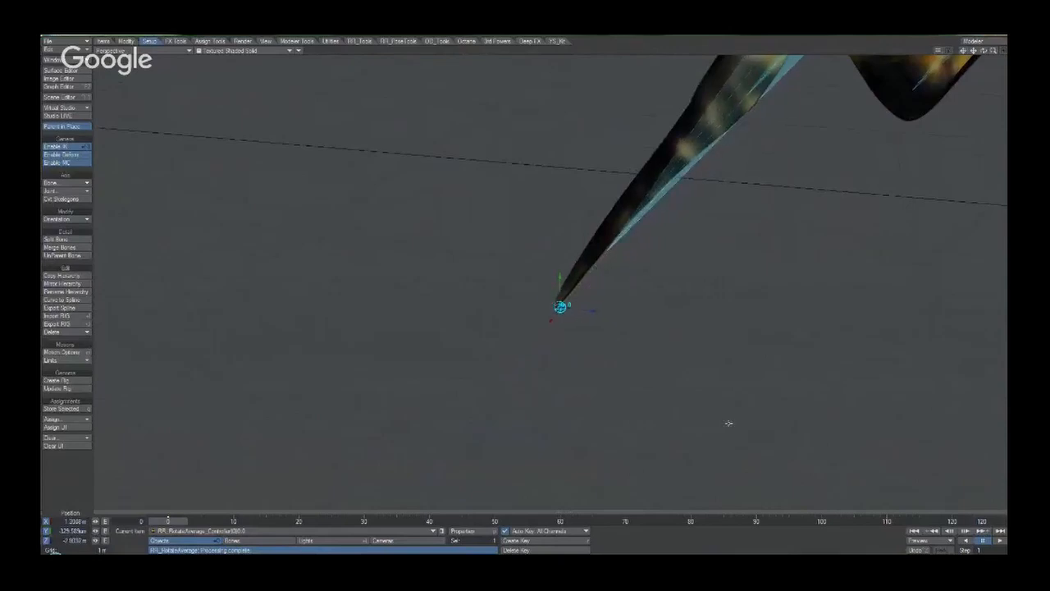
right_drag(728, 423, 727, 416)
alt+drag(726, 421, 760, 501)
key(r)
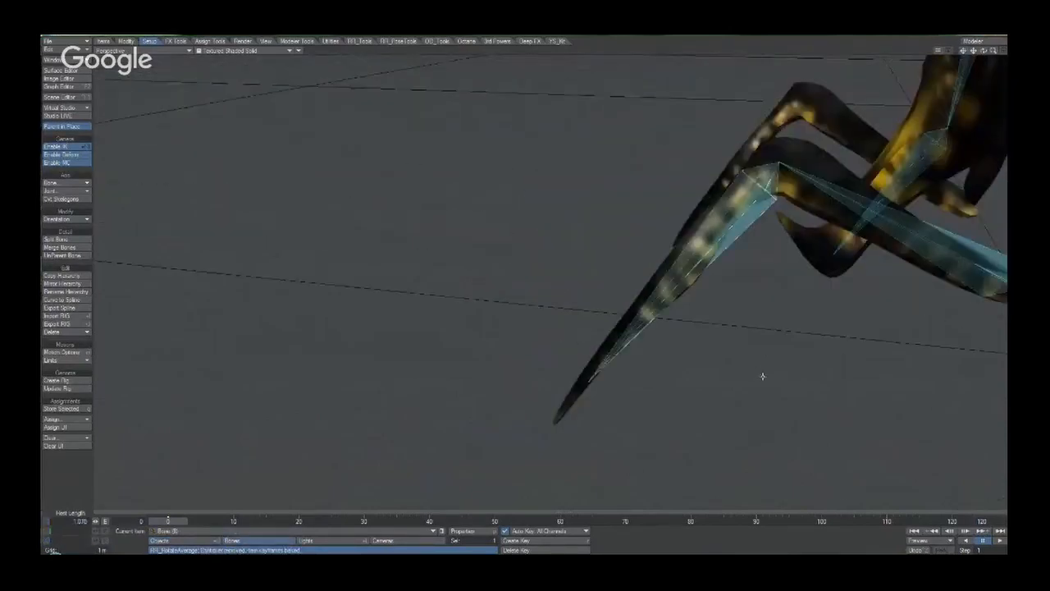
Extend the lower leg bone so it ends at the front leg's pointed tip.
alt+drag(761, 372, 875, 460)
alt+shift+drag(821, 361, 690, 361)
alt+drag(656, 262, 656, 131)
Select the front leg's upper bone and rename it Leg_Front_Left.
click(631, 173)
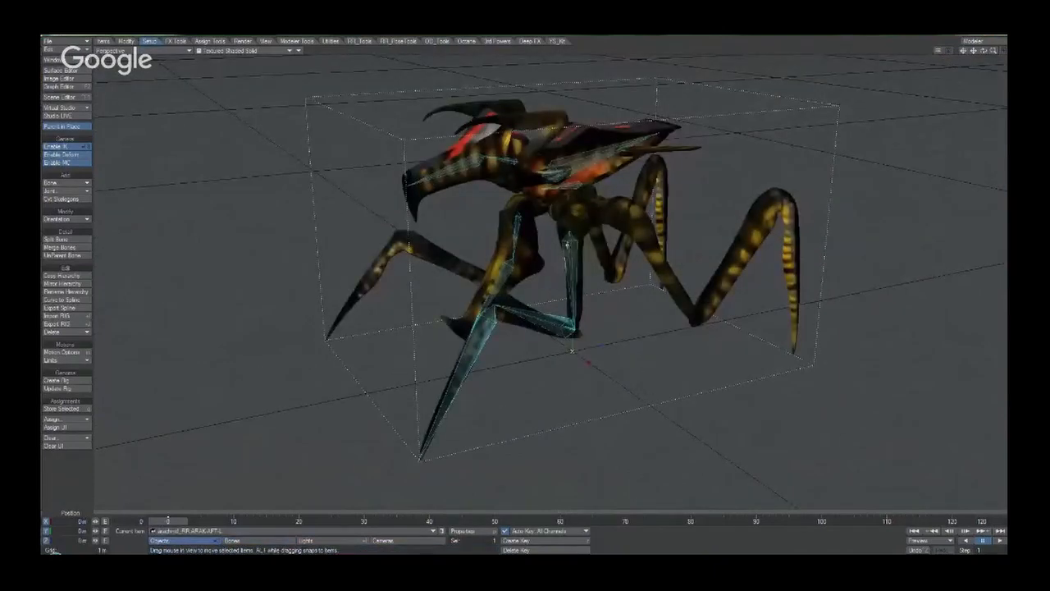
key(shift+b)
key(y)
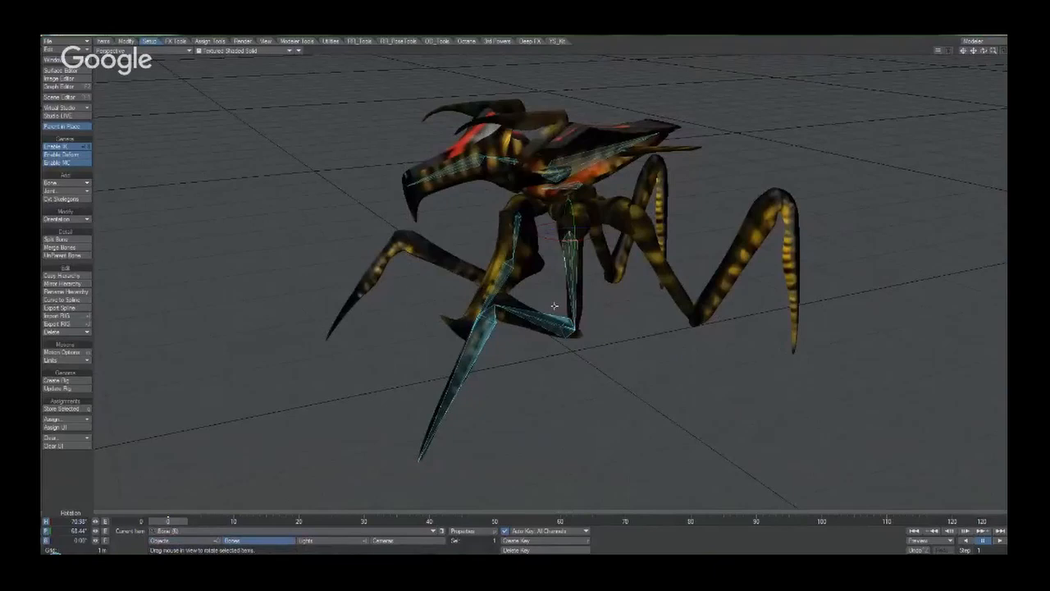
key(ctrl+r)
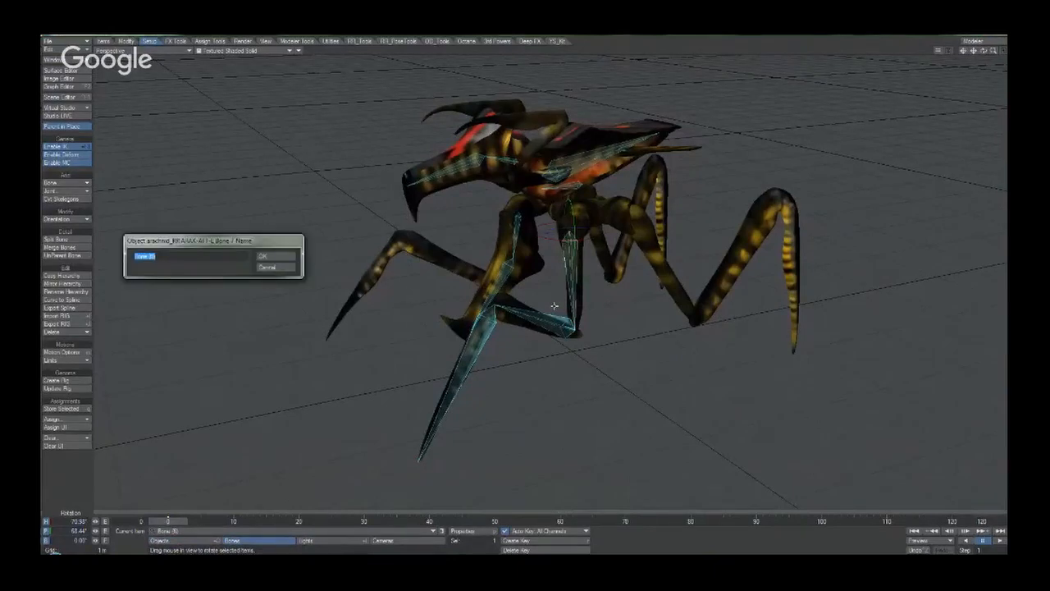
key(BackSpace)
key(ctrl+a)
key(ctrl+c)
key(Return)
Give the leg's middle and lower bones the same name, Leg_Front_Left, and reselect the upper bone.
key(Down)
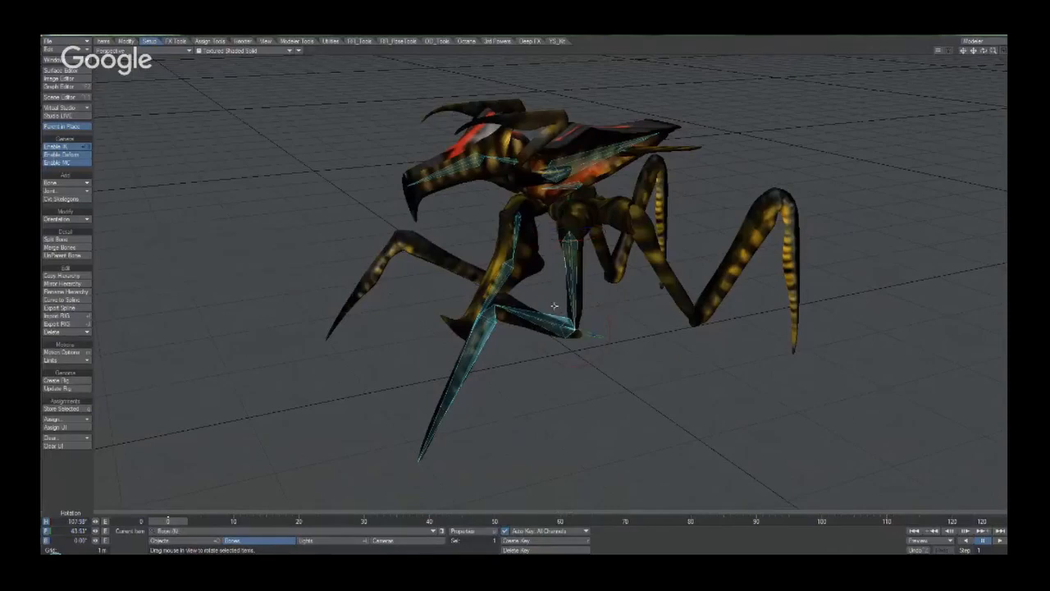
key(ctrl+r)
key(ctrl+v)
key(Return)
key(Down)
key(ctrl+r)
key(ctrl+v)
key(Return)
key(Up)
key(Up)
key(Down)
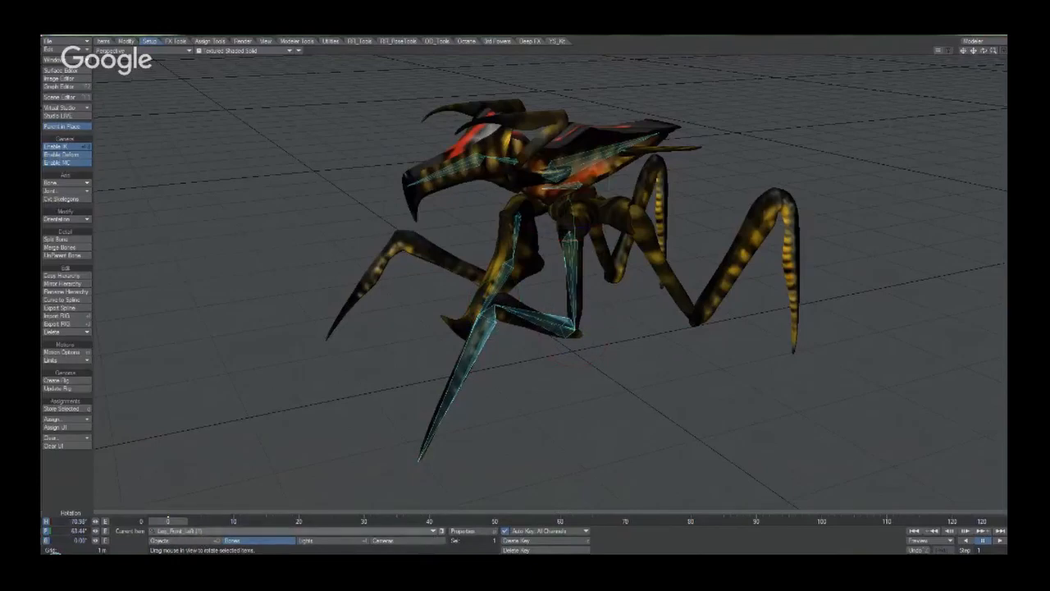
Mirror the Leg_Front_Left bone hierarchy across the X axis, replacing the string Left with Right in the names.
alt+drag(615, 341, 574, 243)
key(t)
key(shift+o)
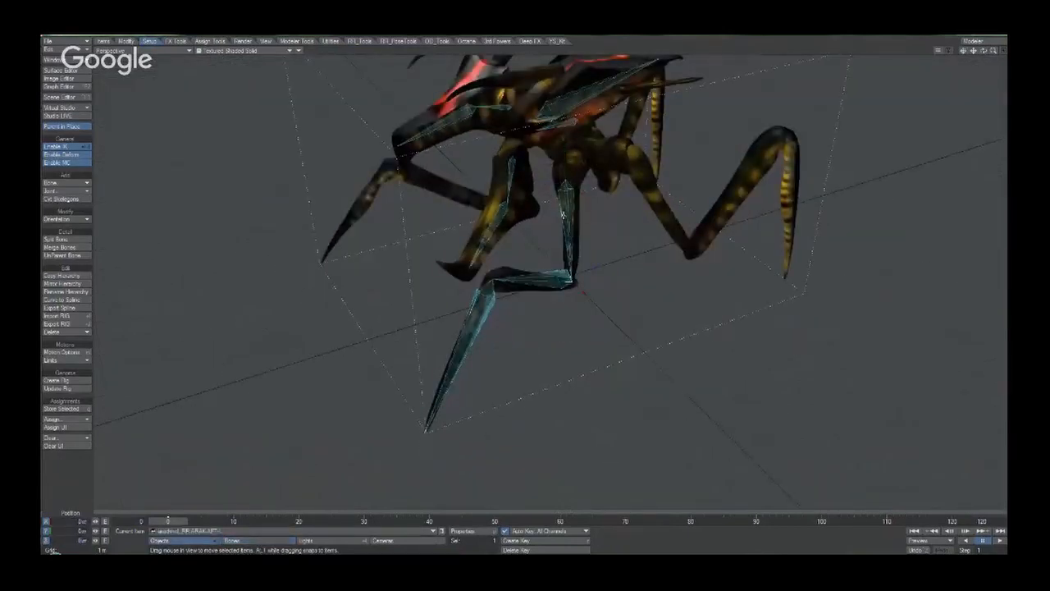
key(shift+b)
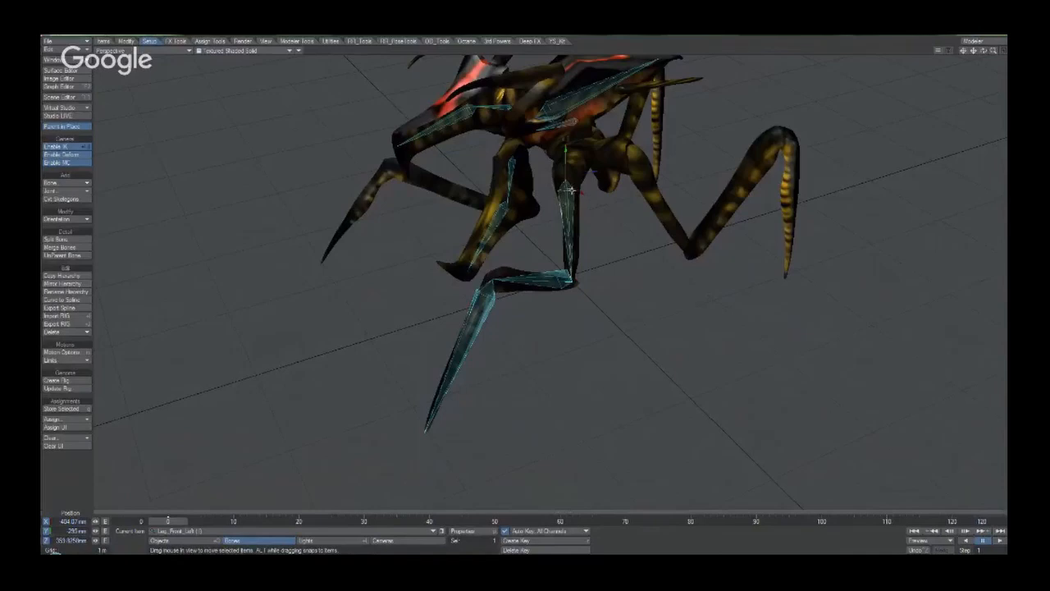
alt+drag(572, 190, 571, 156)
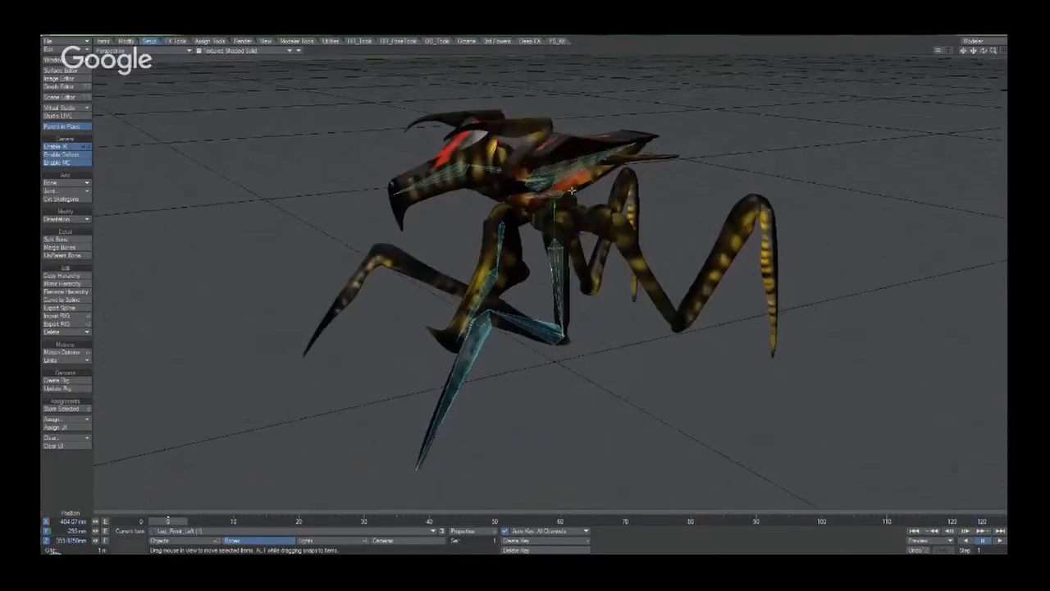
click(71, 285)
drag(261, 240, 239, 196)
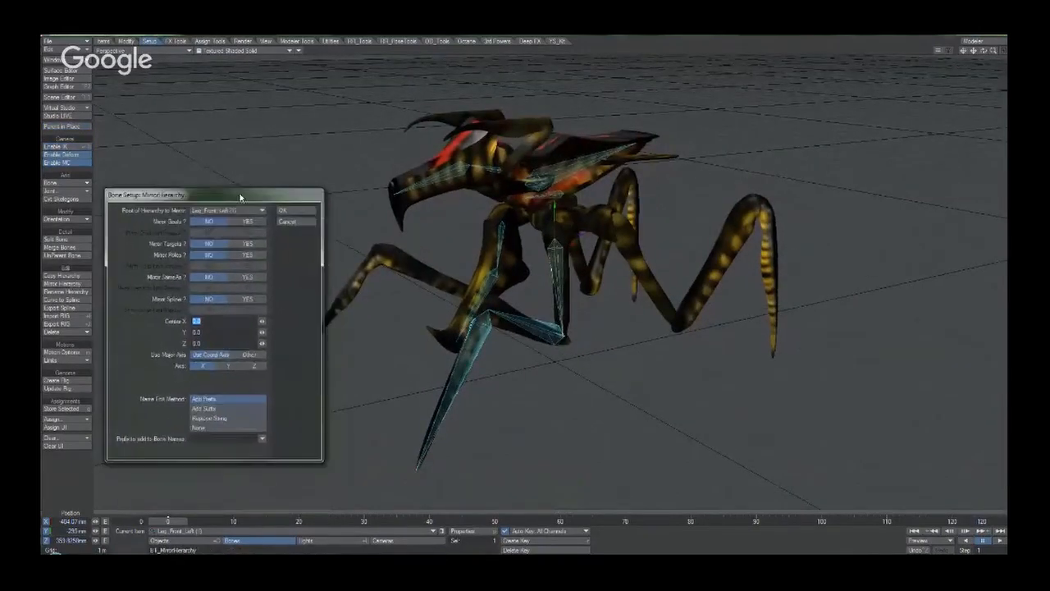
click(226, 399)
click(217, 418)
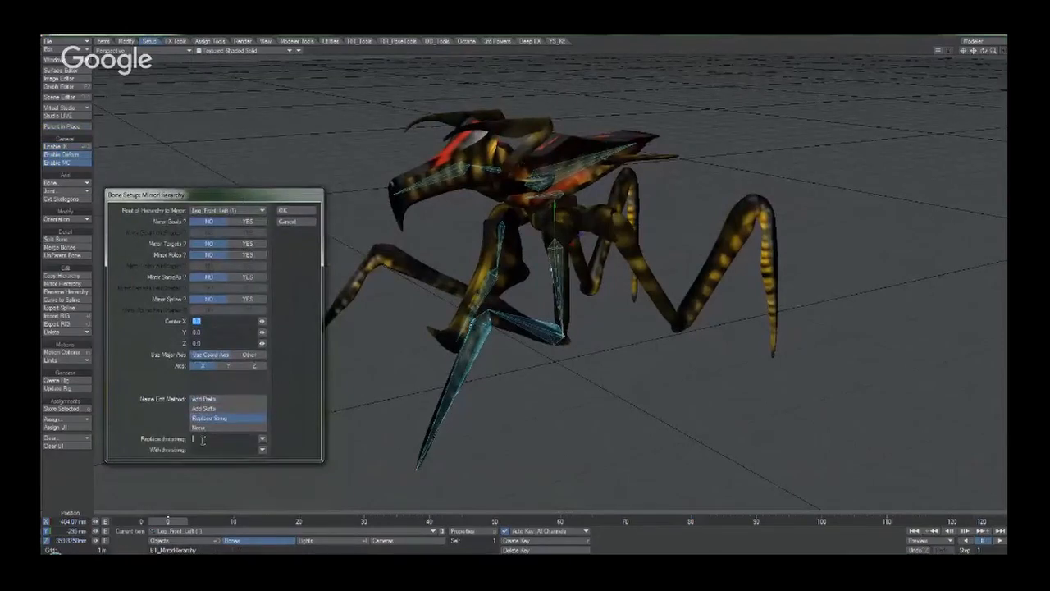
text(Left)
click(282, 211)
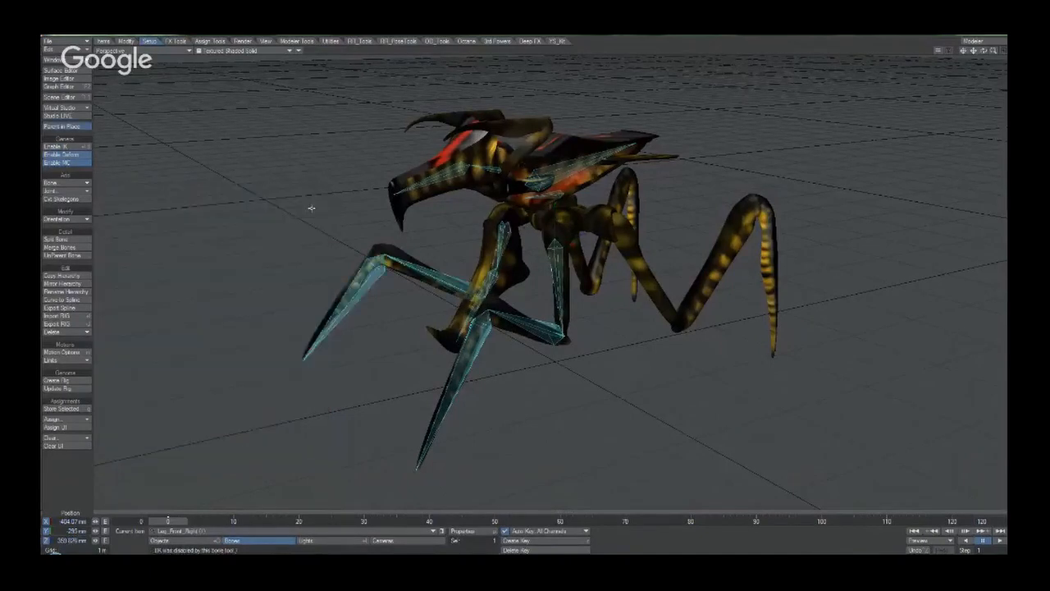
Mirror the Leg_Front_Left bone hierarchy across the Z axis, replacing the string Front with Back in the names.
alt+drag(394, 213, 481, 258)
click(587, 187)
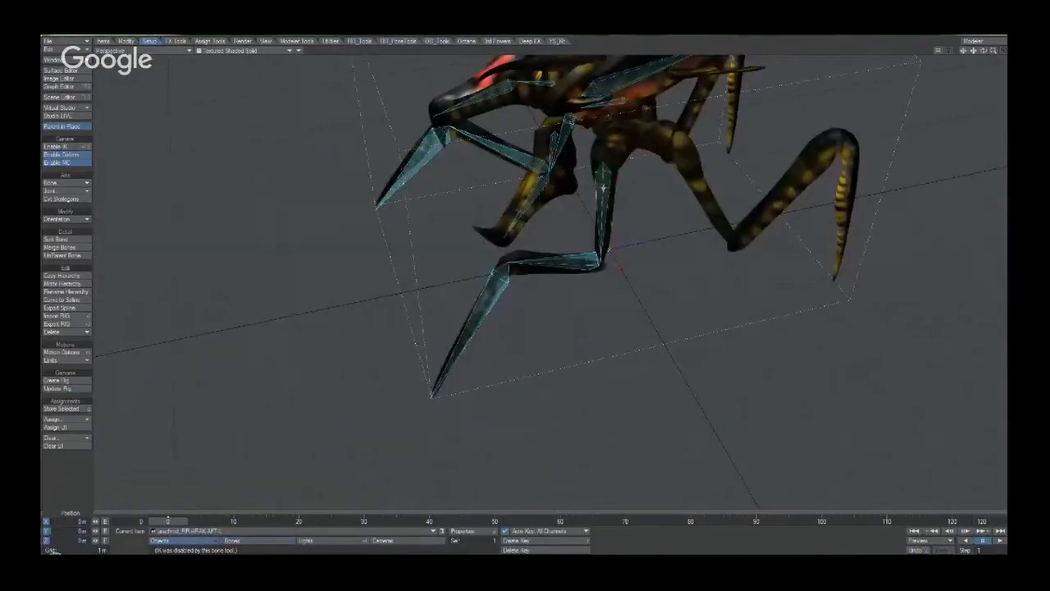
click(604, 185)
alt+drag(619, 224, 661, 226)
alt+drag(558, 225, 615, 227)
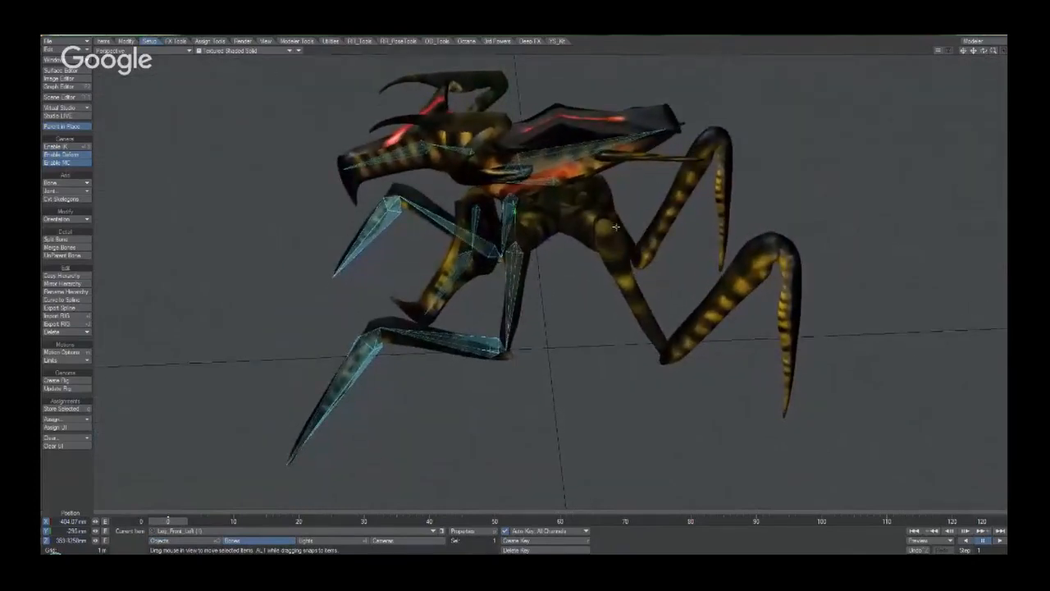
click(73, 284)
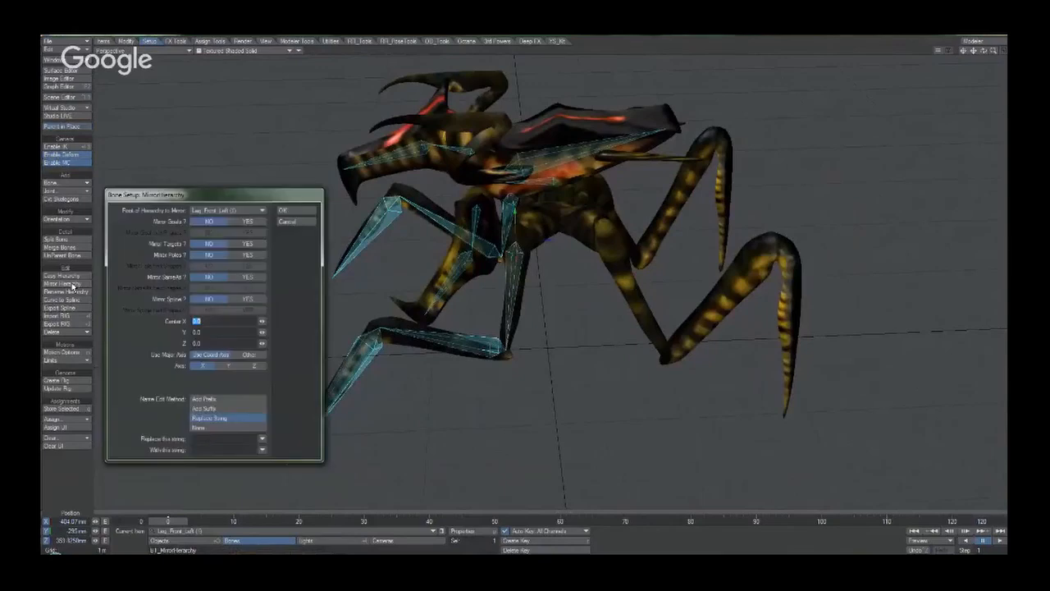
mouse_move(218, 198)
mouse_down()
mouse_move(278, 172)
mouse_move(220, 204)
mouse_up()
click(254, 371)
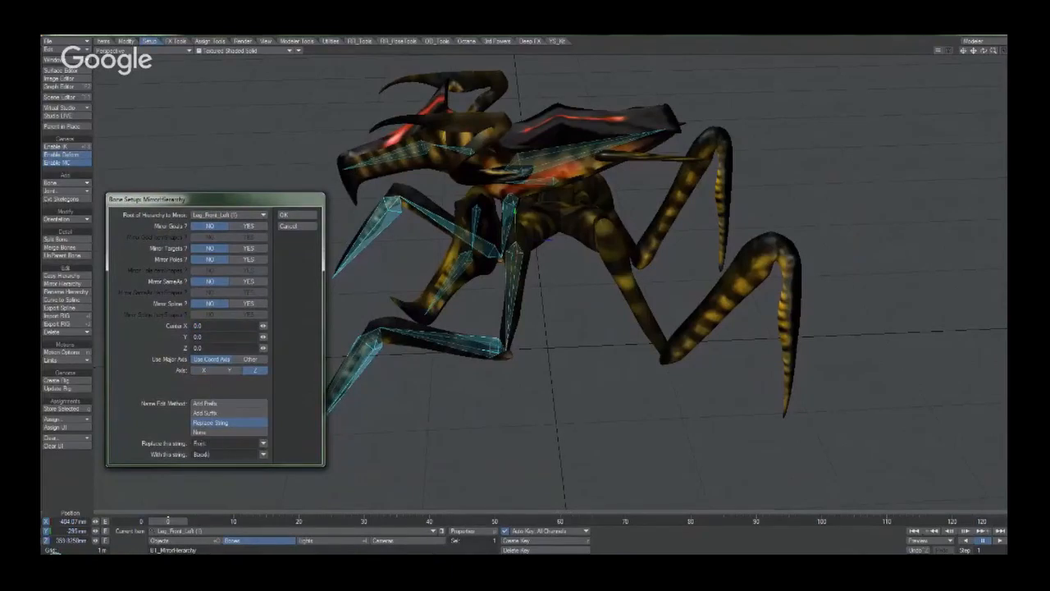
click(301, 214)
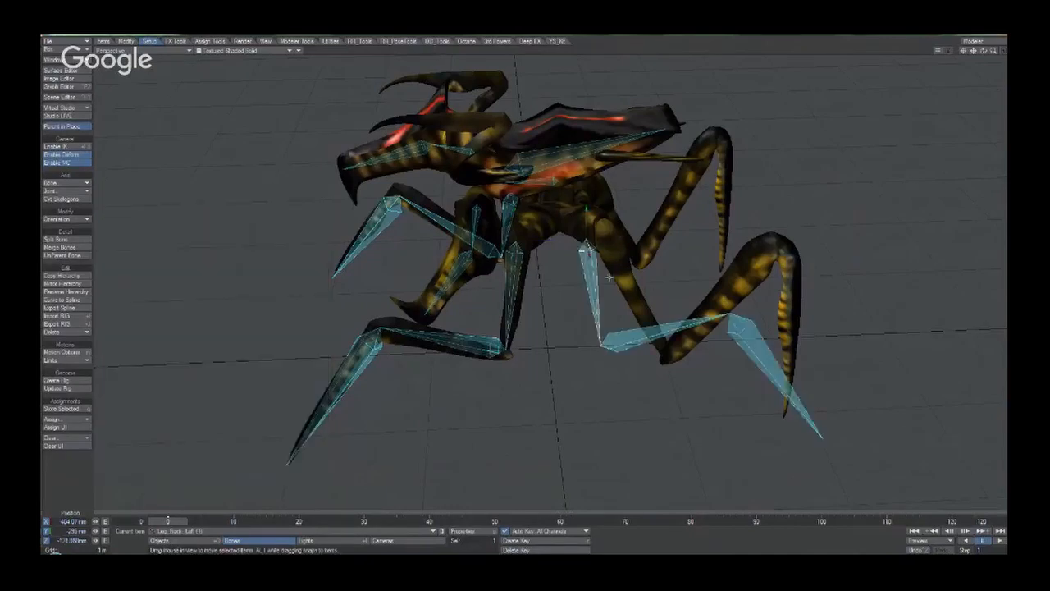
Move the mirrored Leg_Back_Left bone chain back so its upper bone starts at the back left leg's hip joint.
drag(604, 238, 628, 238)
key(ctrl+z)
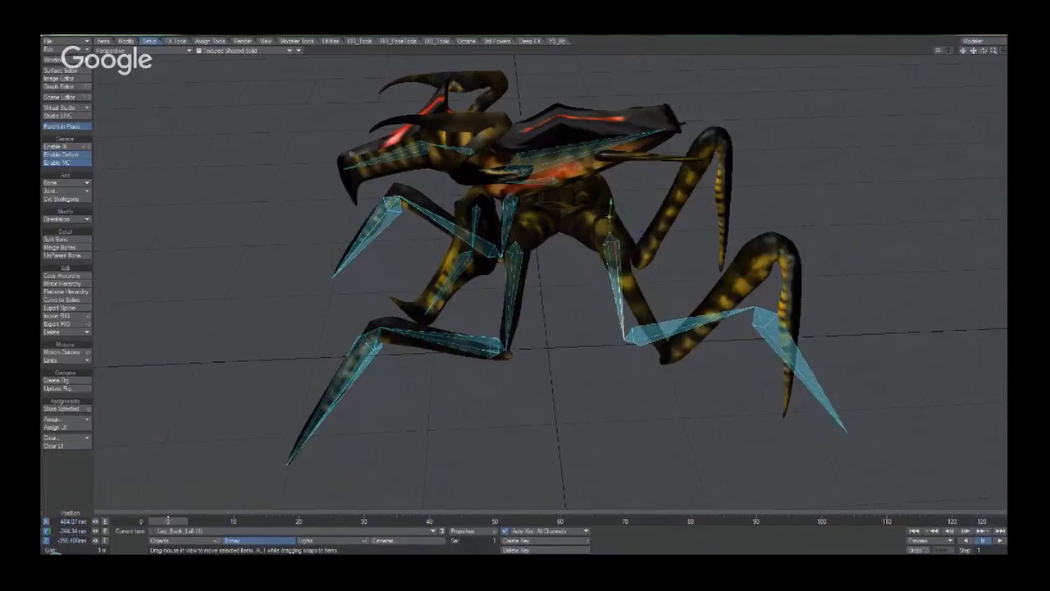
key(g)
drag(994, 50, 951, 51)
alt+drag(632, 271, 484, 389)
Aim the back left leg's upper bone along the upper leg segment toward its lower joint using RR_RotateAverage.
key(shift+o)
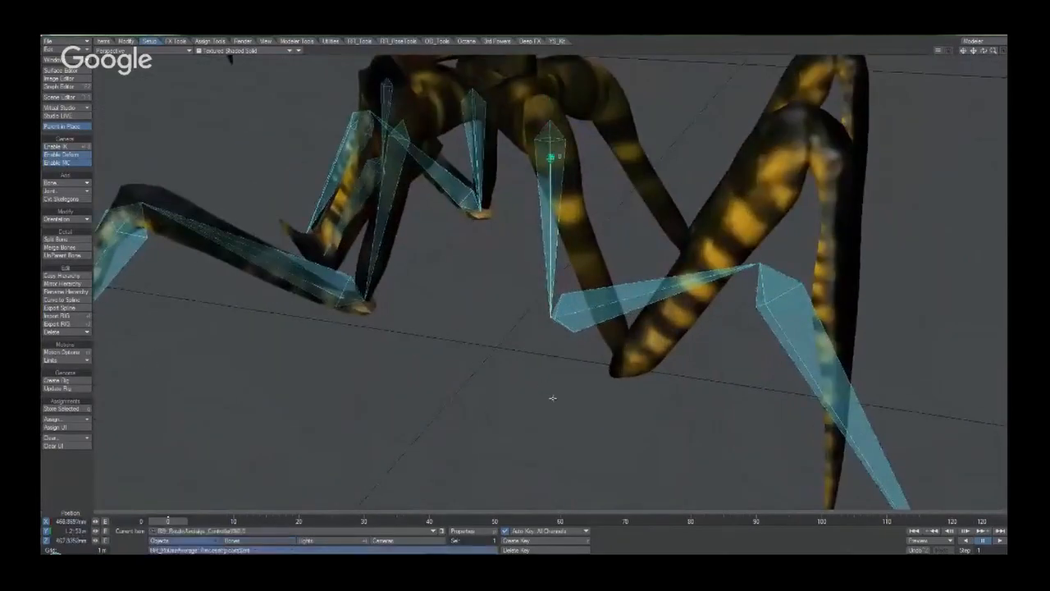
right_drag(553, 396, 553, 493)
drag(551, 382, 604, 385)
key(a)
drag(678, 373, 624, 375)
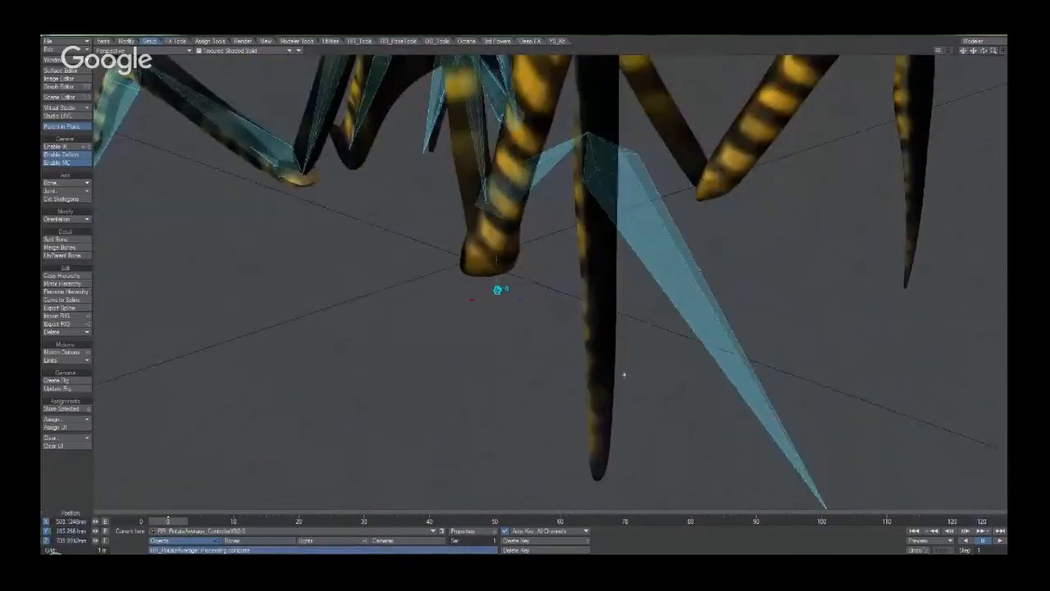
right_drag(624, 375, 624, 361)
alt+drag(623, 372, 684, 374)
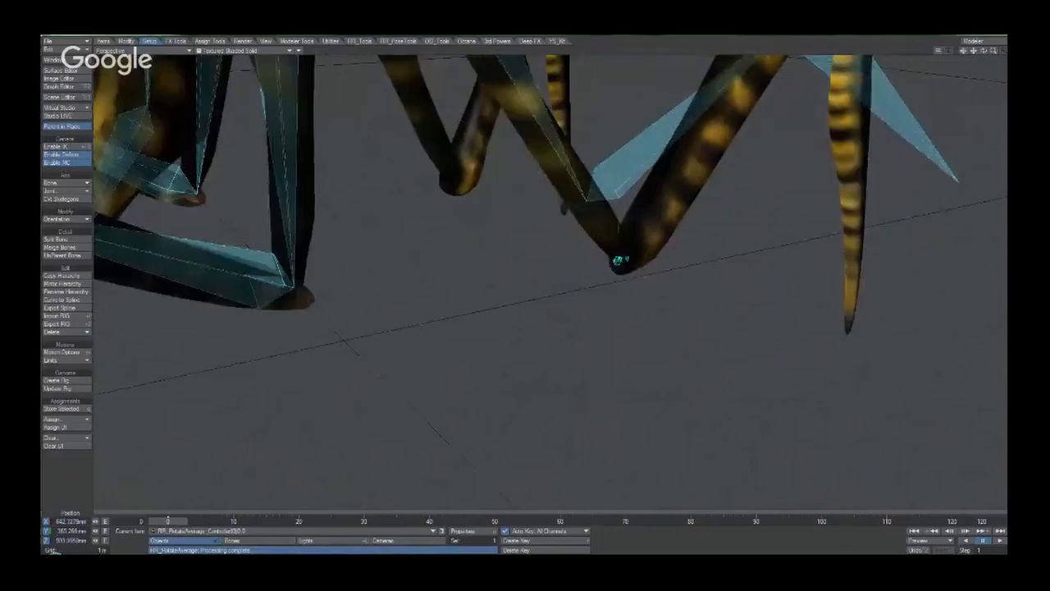
right_drag(685, 374, 686, 357)
alt+drag(686, 356, 654, 332)
mouse_move(635, 366)
alt+mouse_down()
mouse_move(657, 368)
mouse_move(641, 376)
alt+mouse_up()
drag(642, 376, 647, 354)
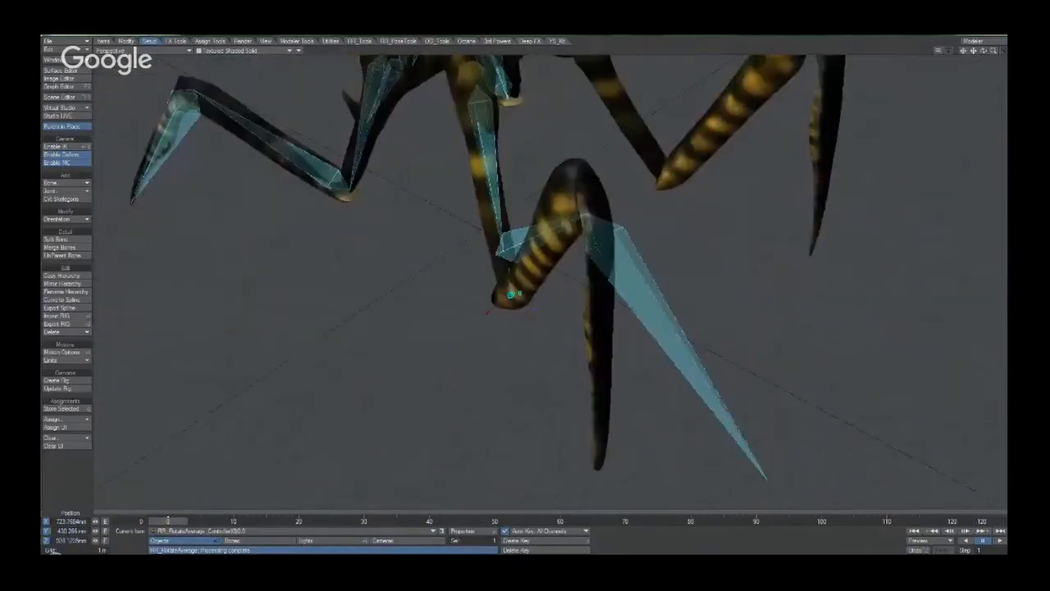
click(624, 348)
mouse_move(621, 263)
alt+mouse_down()
mouse_move(610, 223)
mouse_move(624, 210)
mouse_move(620, 240)
mouse_move(633, 259)
mouse_move(599, 264)
mouse_move(634, 262)
alt+mouse_up()
drag(510, 186, 505, 185)
scroll(607, 272, up, 2)
scroll(607, 271, down, 3)
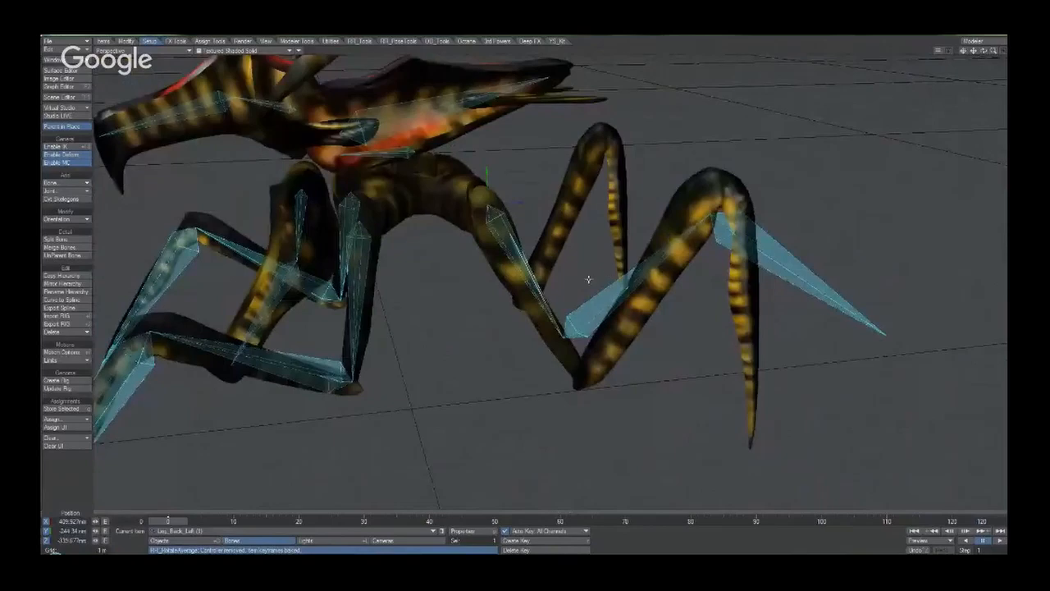
Try to scale the Leg_Back_Left bone chain up so the upper bone reaches the end of the upper leg segment.
alt+drag(589, 279, 590, 279)
key(shift+h)
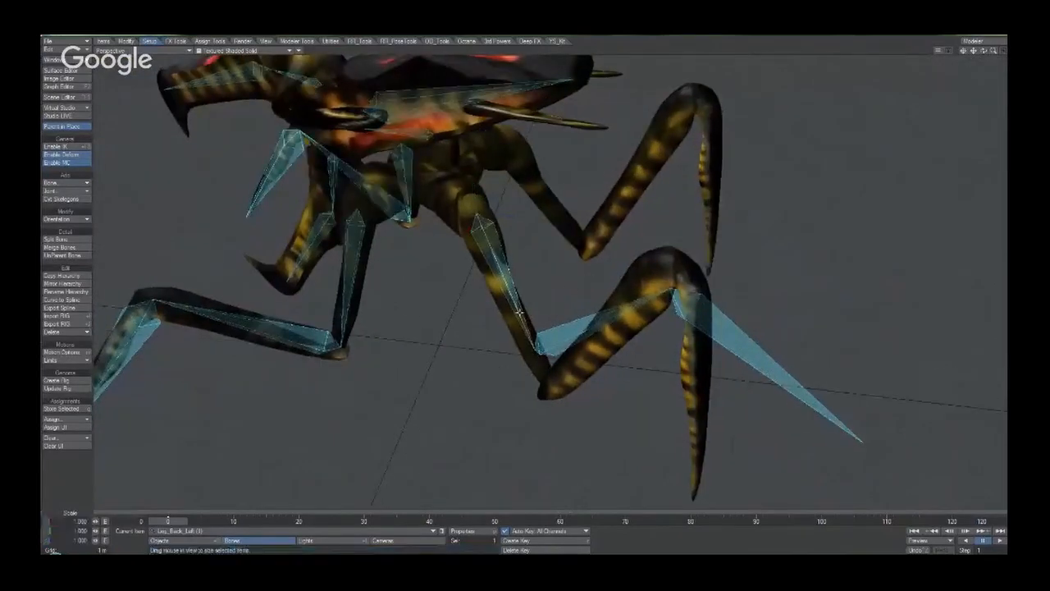
drag(523, 329, 583, 312)
key(ctrl+z)
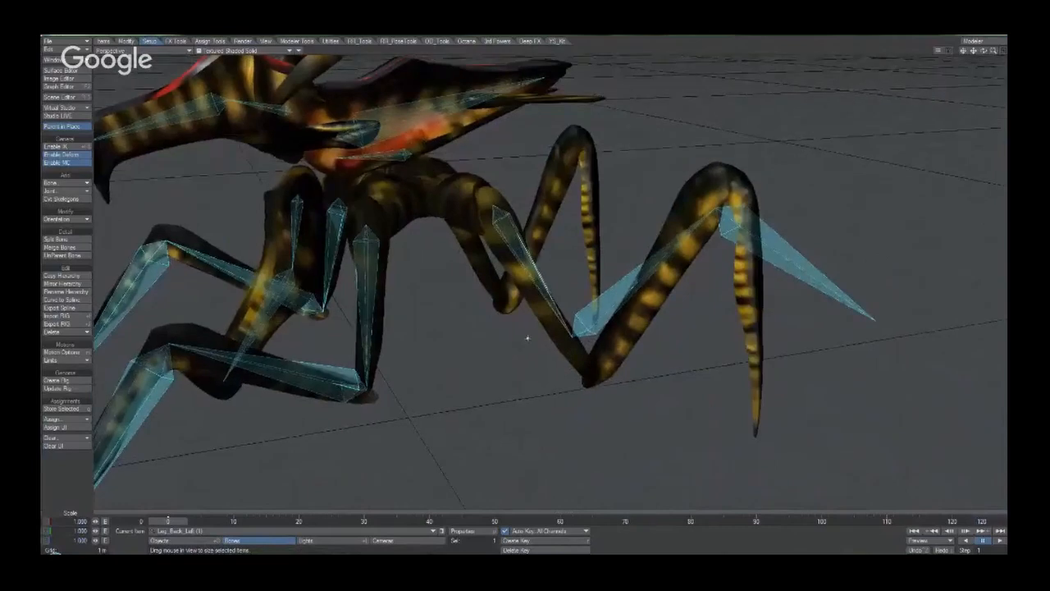
drag(528, 338, 589, 365)
key(ctrl+z)
drag(540, 359, 586, 360)
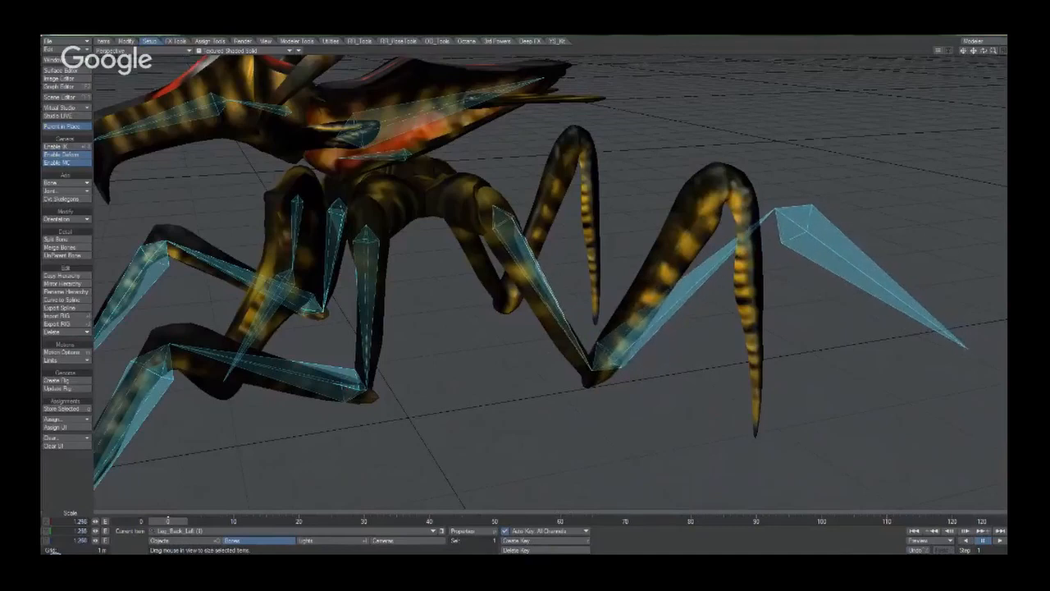
key(ctrl+z)
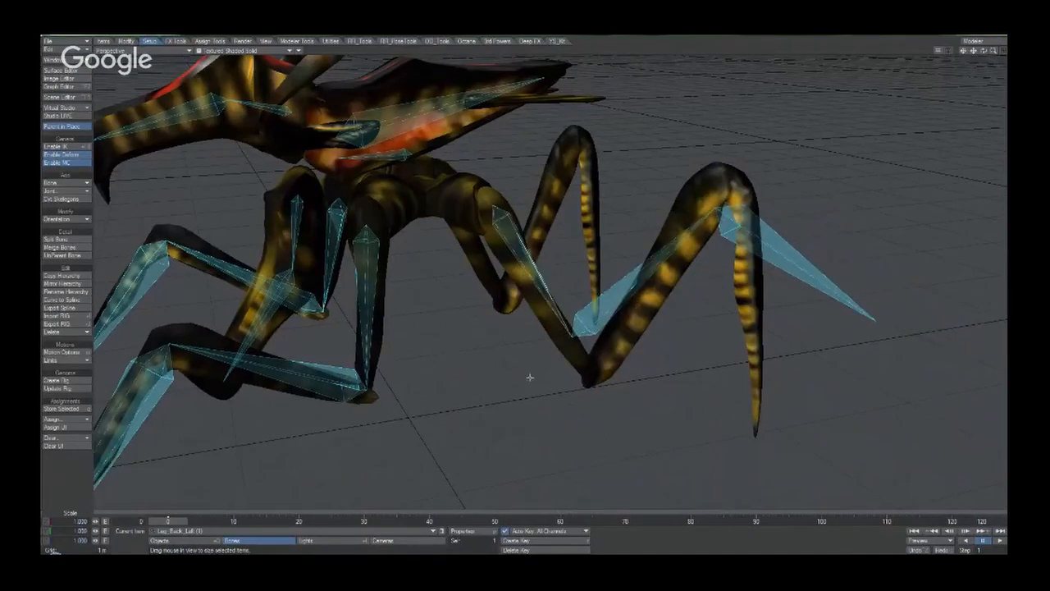
Try adjusting the rest length of the back left leg's upper bone in its bone properties.
key(p)
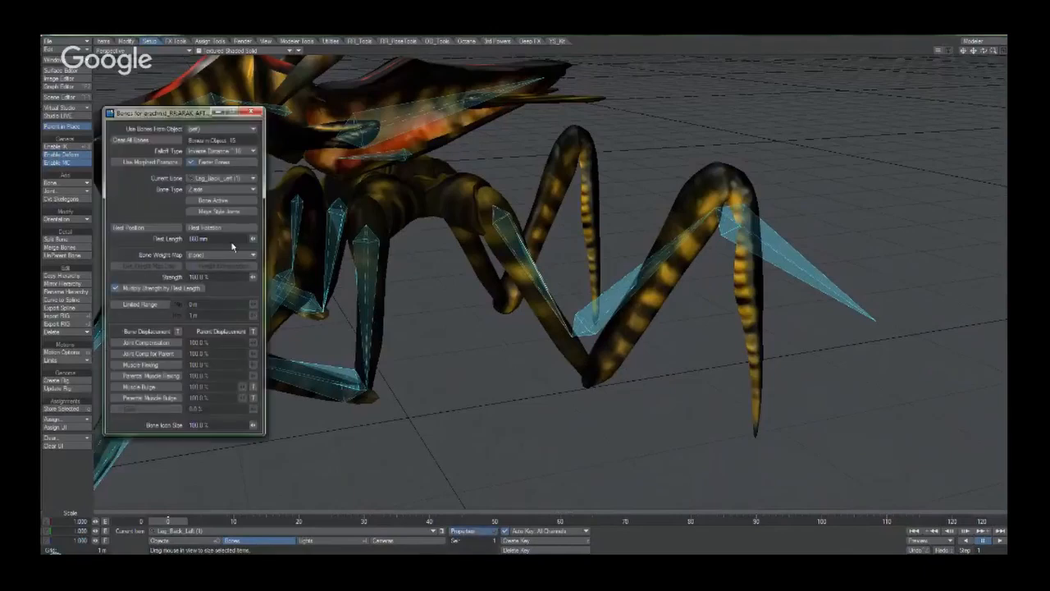
mouse_move(252, 238)
mouse_down()
mouse_move(311, 238)
mouse_move(238, 238)
mouse_up()
drag(252, 237, 260, 238)
click(253, 112)
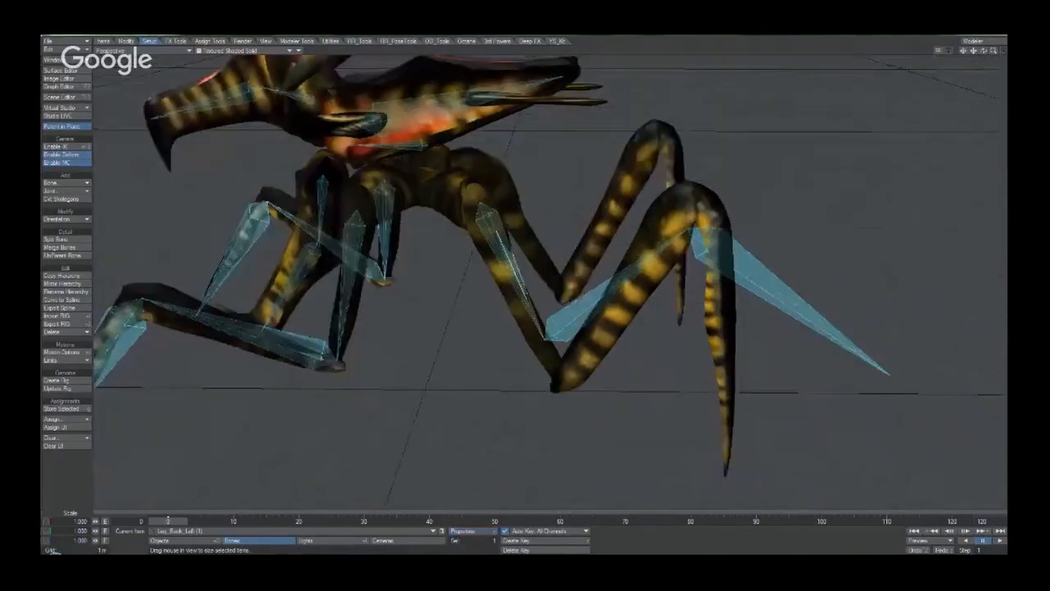
Scale the Leg_Back_Left bone chain to about 1.28 to fit the upper leg segment, and convert the scale to rest length.
alt+drag(611, 228, 611, 258)
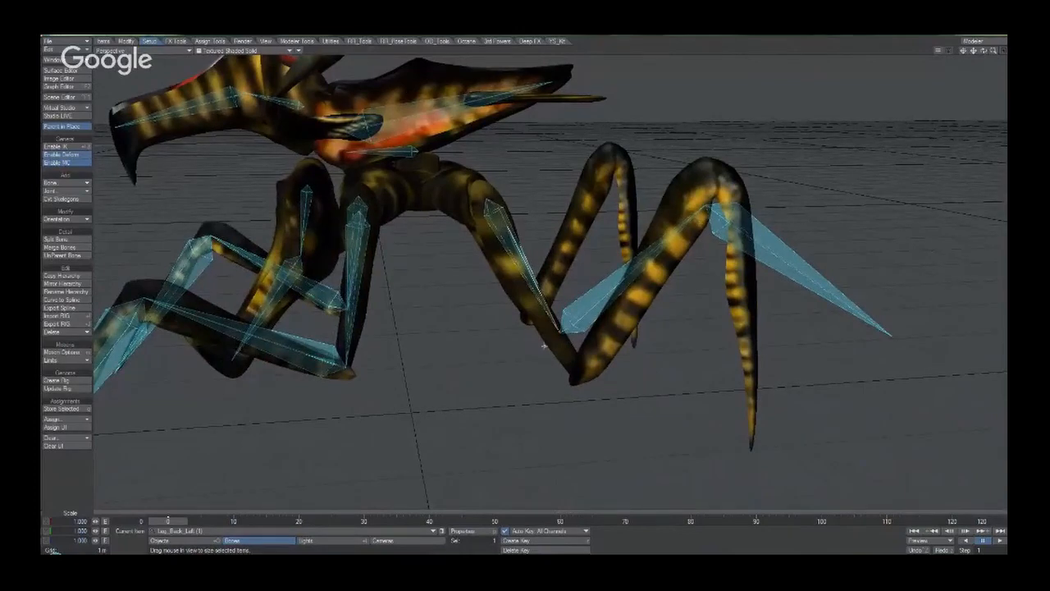
drag(512, 372, 591, 372)
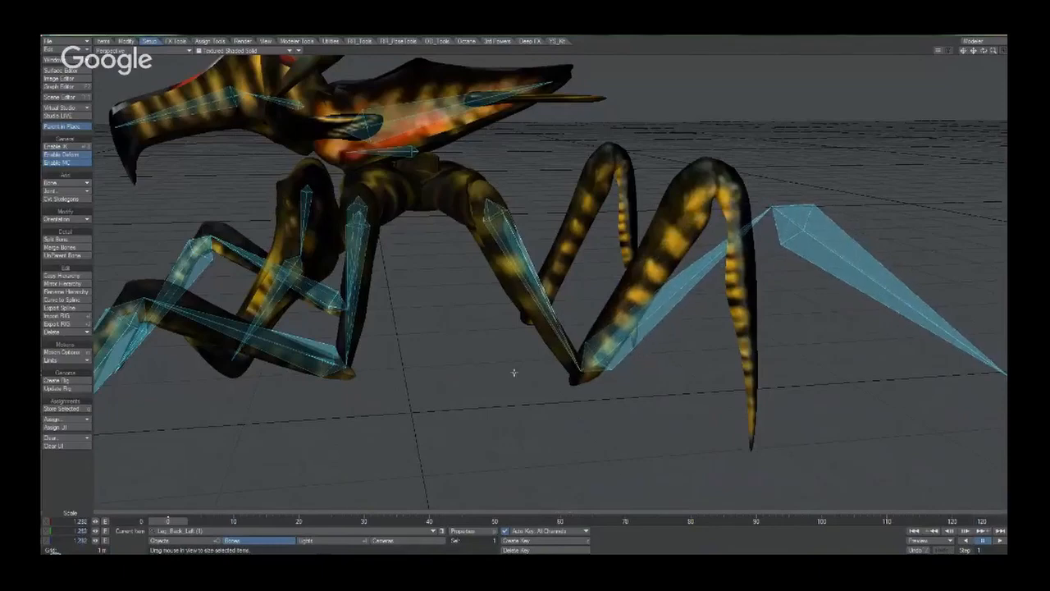
key(r)
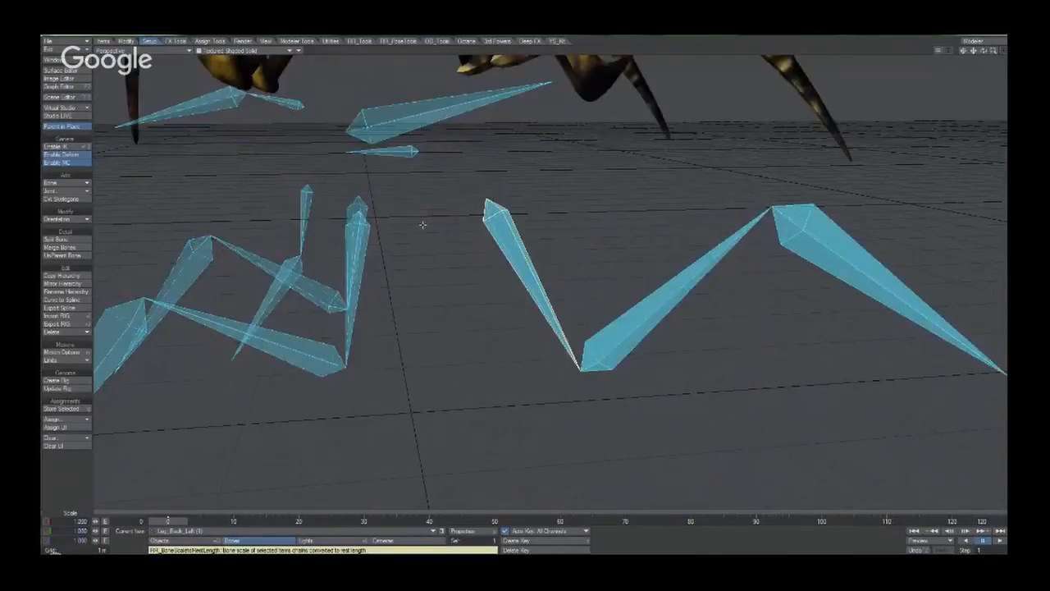
Try to stretch and move the back left leg's middle bone to fit the leg mesh.
alt+drag(530, 239, 536, 244)
key(h)
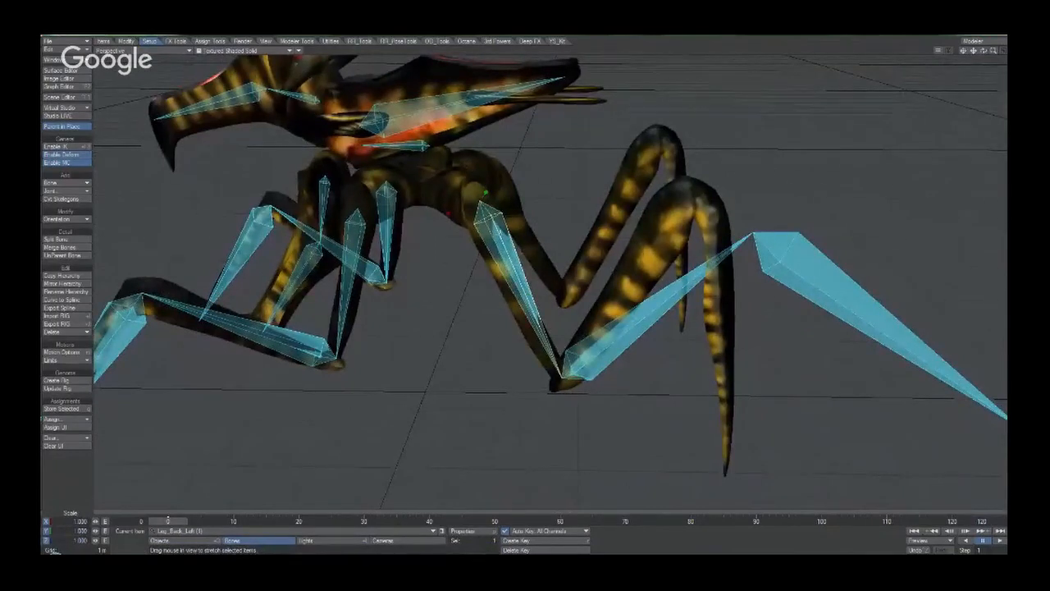
click(79, 521)
key(Tab)
key(Tab)
key(Tab)
alt+drag(627, 273, 655, 261)
click(658, 317)
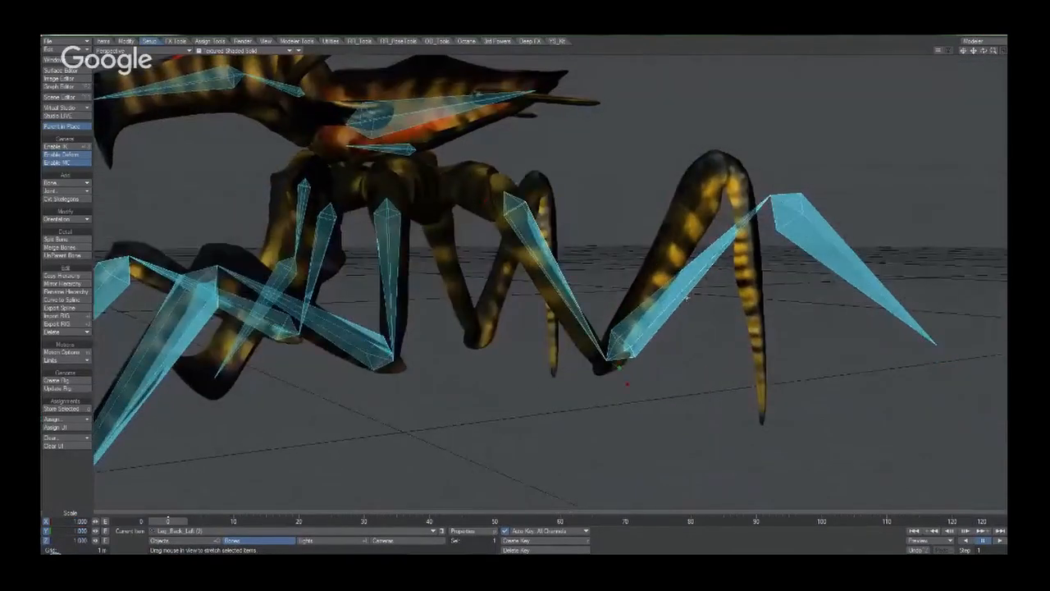
drag(659, 317, 663, 310)
key(t)
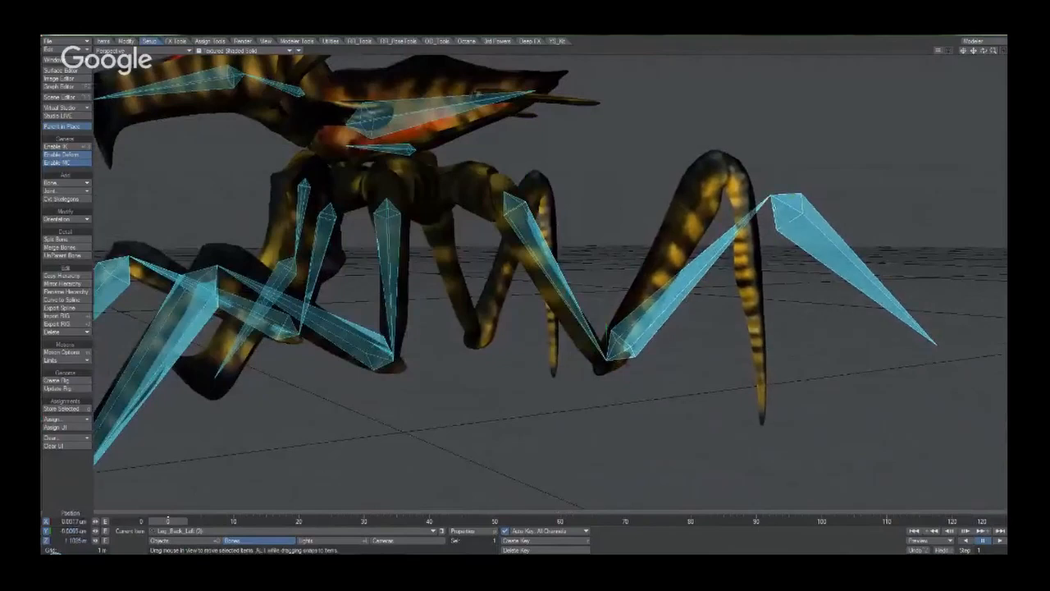
drag(770, 211, 735, 232)
key(shift+o)
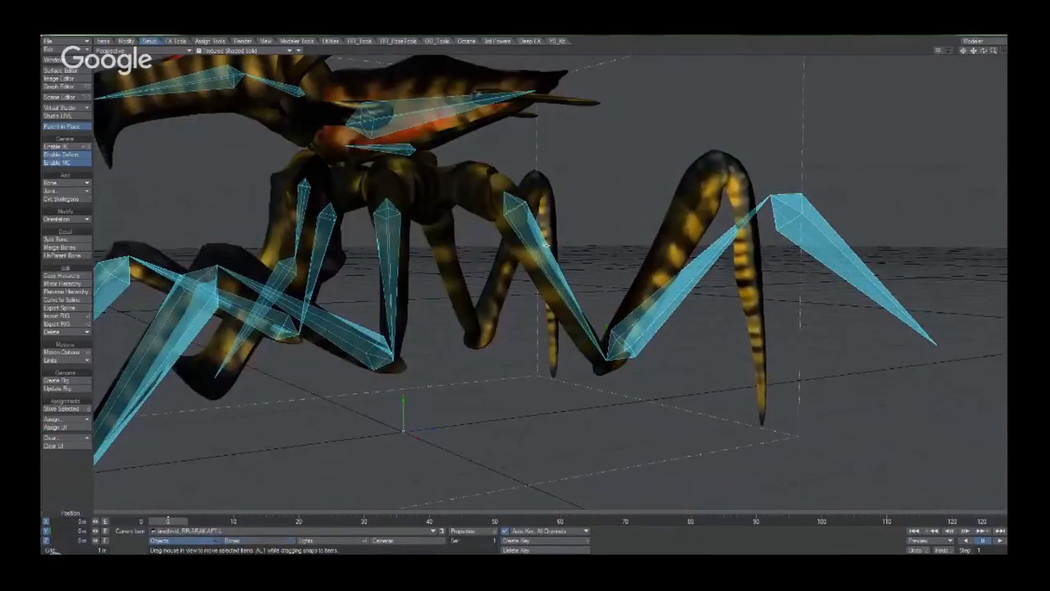
Select the back left leg's middle bone and try to reorient it with RR_RotateAverage.
key(shift+b)
key(k)
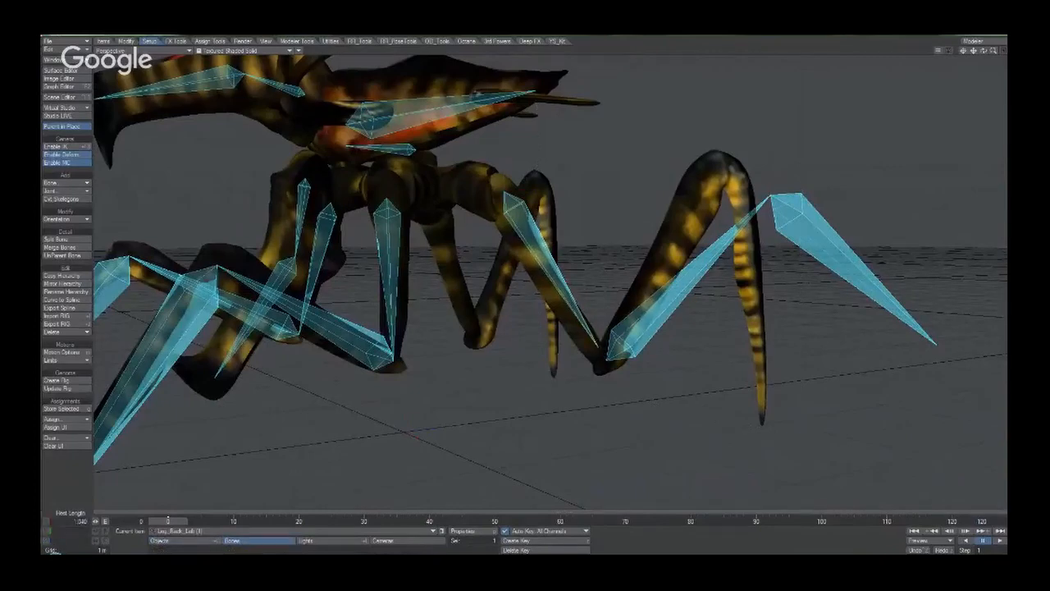
key(Down)
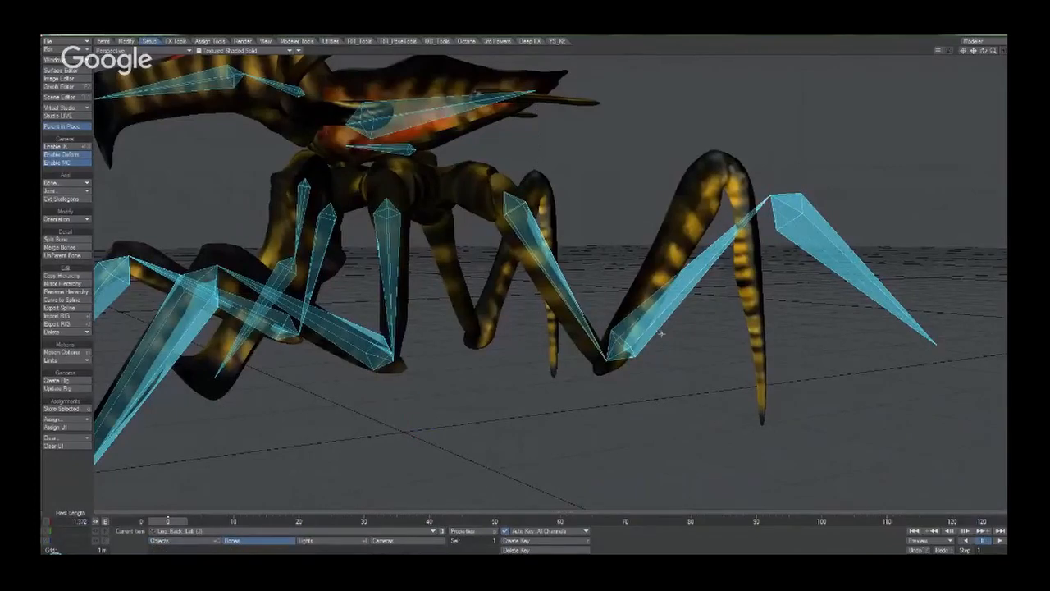
alt+drag(659, 310, 609, 332)
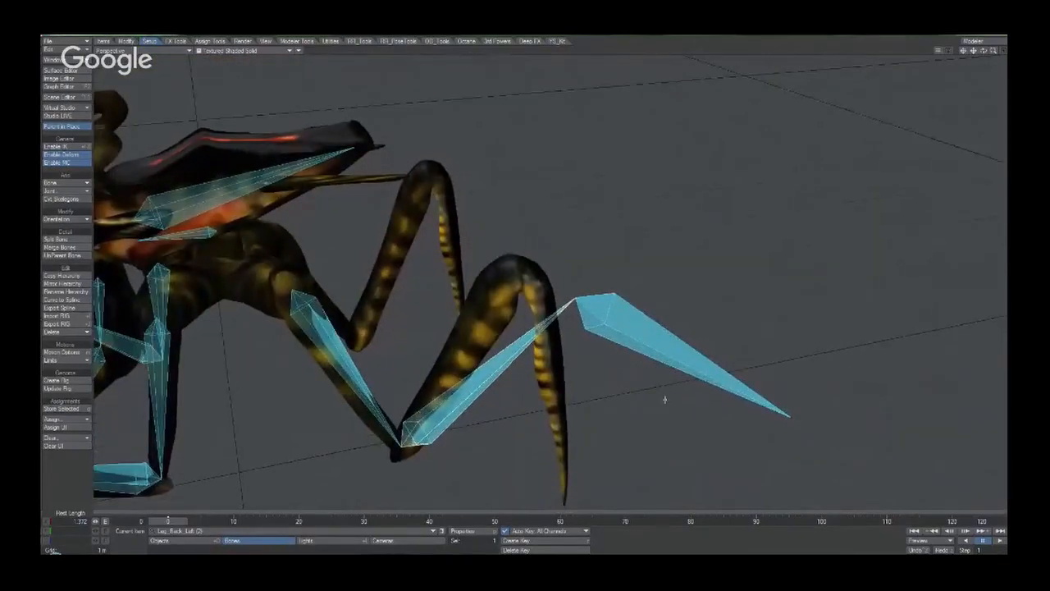
key(shift+y)
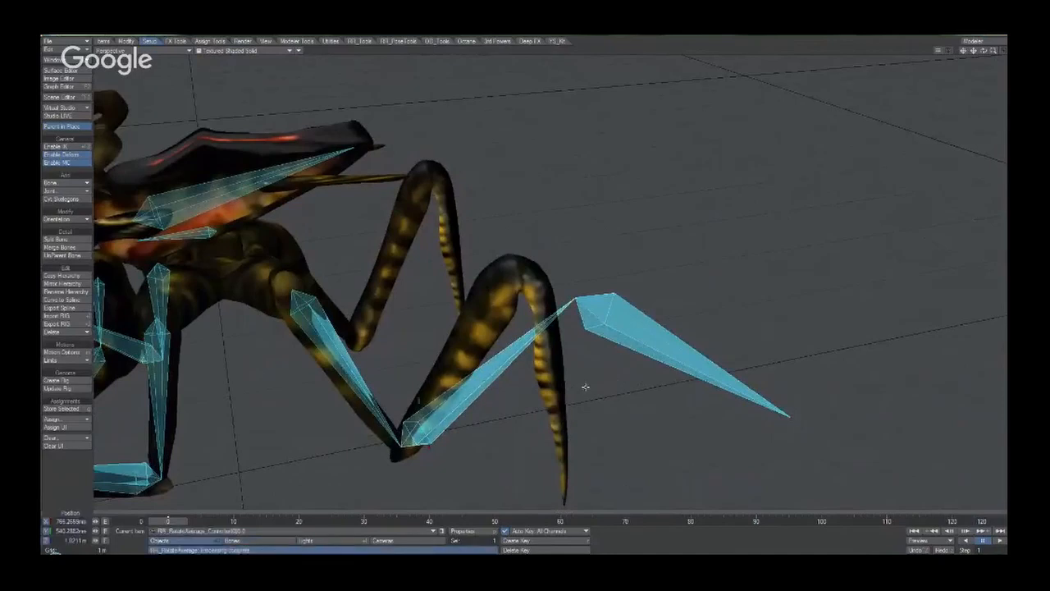
right_drag(588, 385, 588, 321)
key(ctrl+z)
key(shift+y)
alt+drag(588, 385, 517, 353)
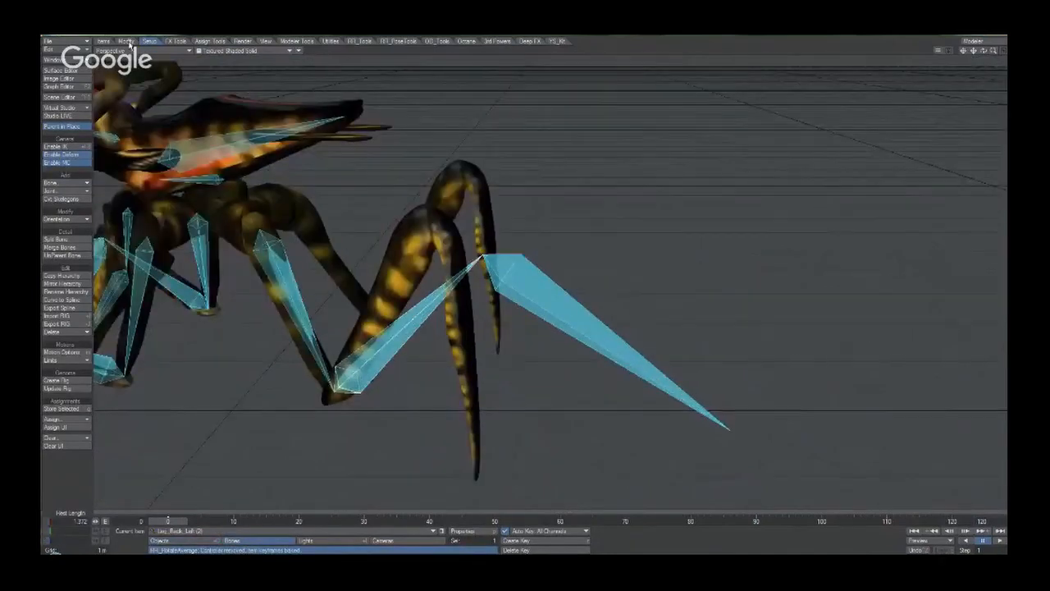
Enable IK, test and undo a rotation of the middle bone, and turn off bone deformation.
click(60, 147)
key(y)
drag(413, 280, 410, 251)
key(ctrl+z)
click(66, 154)
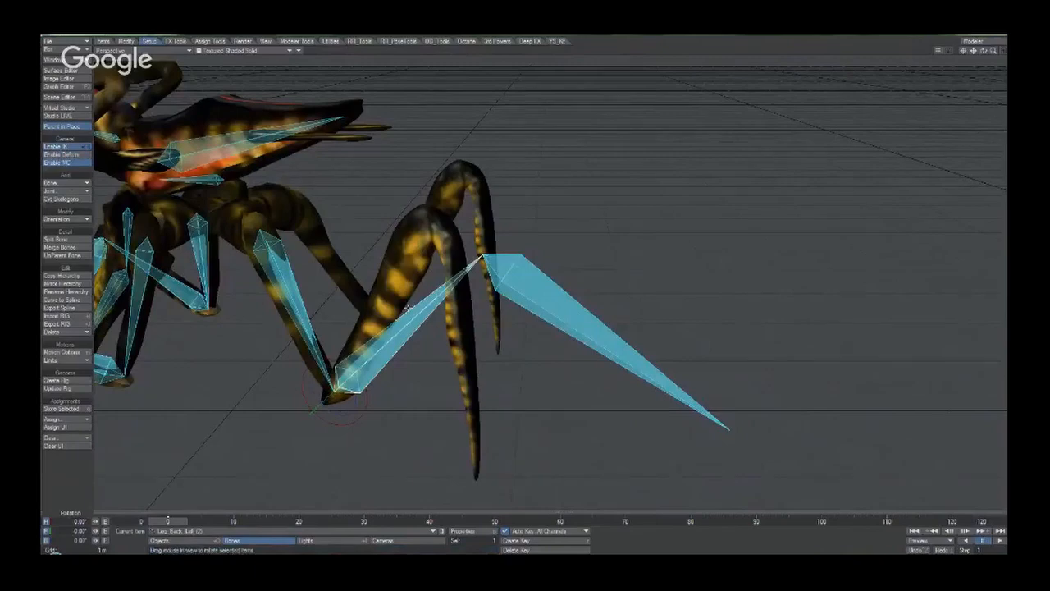
Aim the back left leg's middle bone at the raised knee and its lower bone down to the foot tip using RR_RotateAverage.
drag(426, 170, 497, 210)
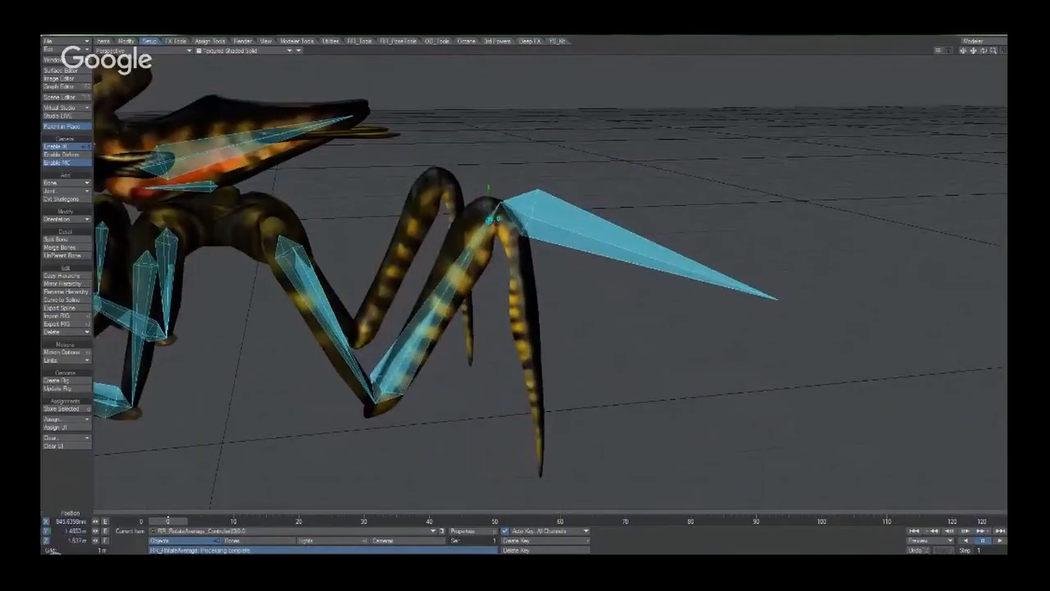
alt+drag(515, 340, 642, 326)
drag(592, 250, 596, 453)
alt+shift+drag(627, 468, 628, 325)
click(643, 332)
key(k)
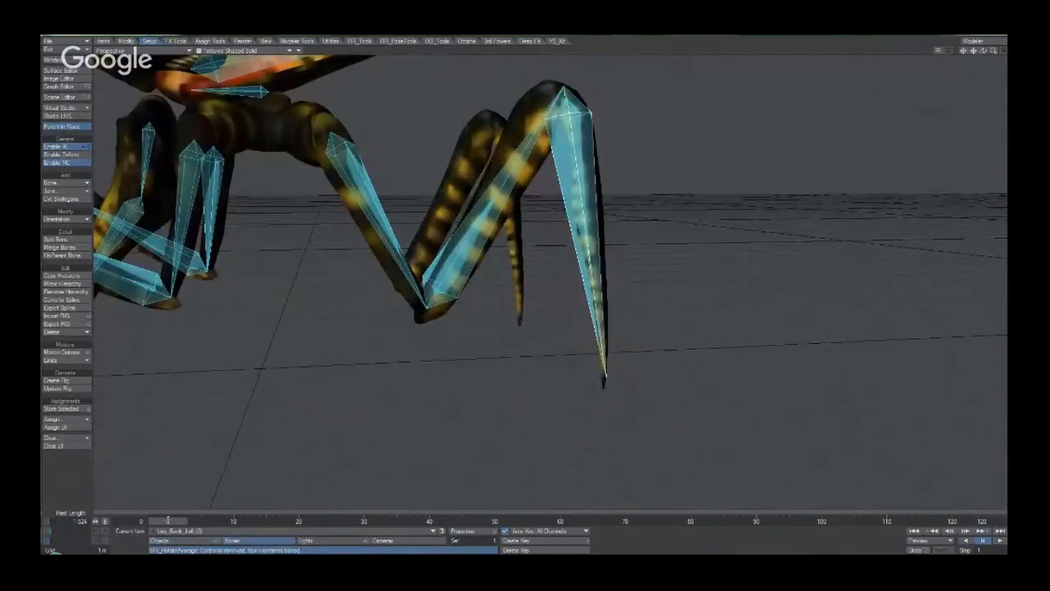
alt+drag(558, 278, 535, 313)
Mirror the Leg_Back_Left bone hierarchy across the X axis, replacing the string _Left with _Right in the names.
key(t)
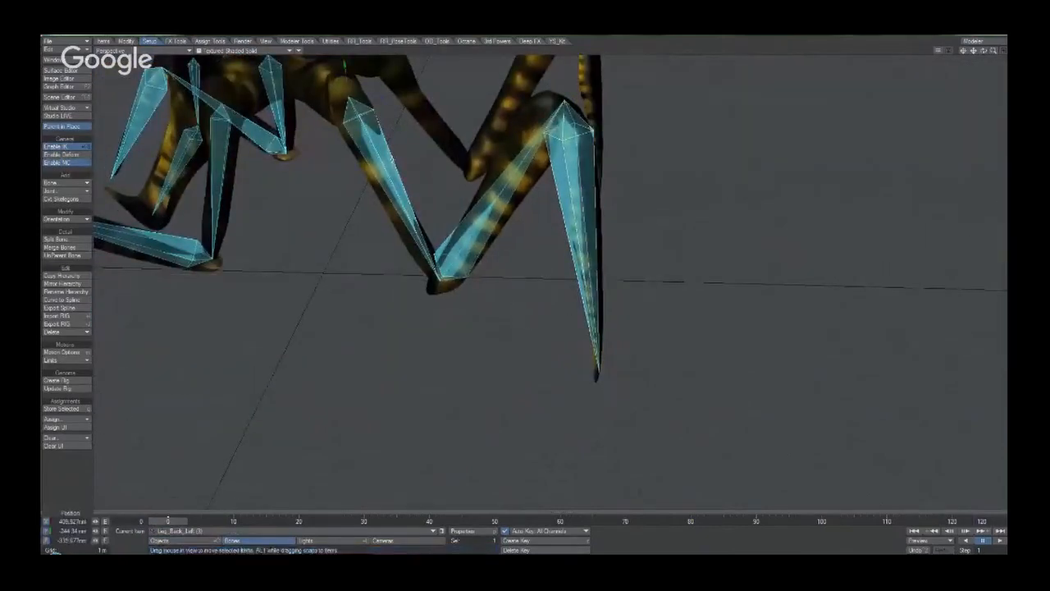
scroll(585, 195, down, 2)
scroll(583, 205, down, 4)
alt+drag(580, 206, 651, 254)
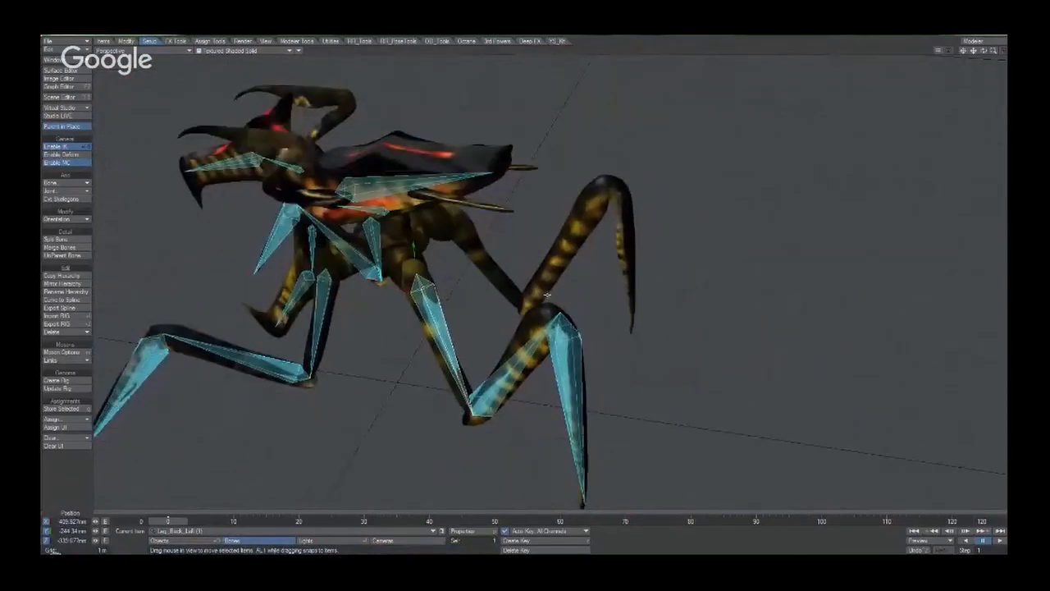
key(y)
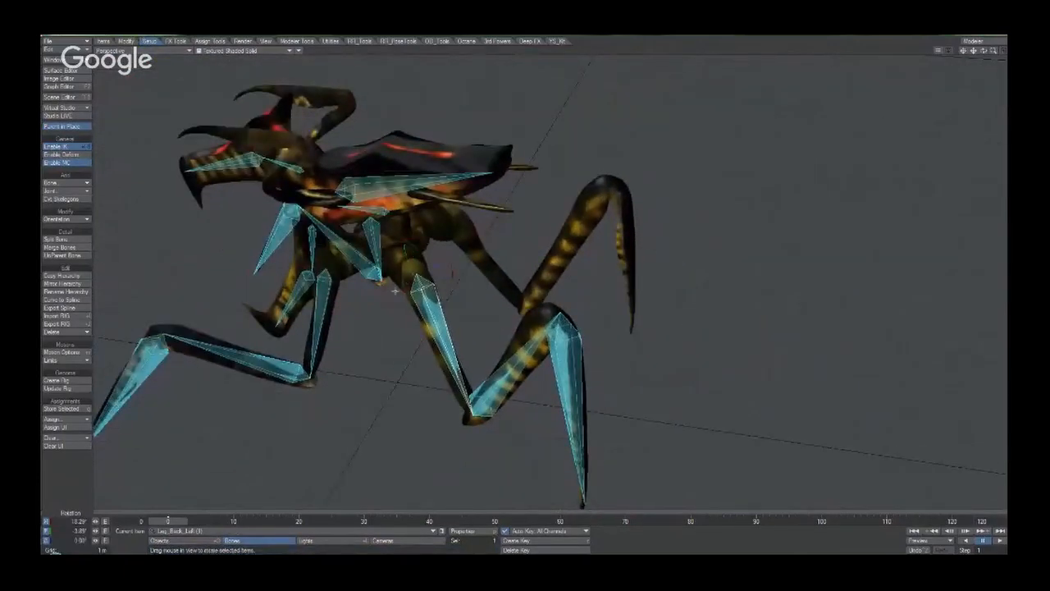
click(64, 283)
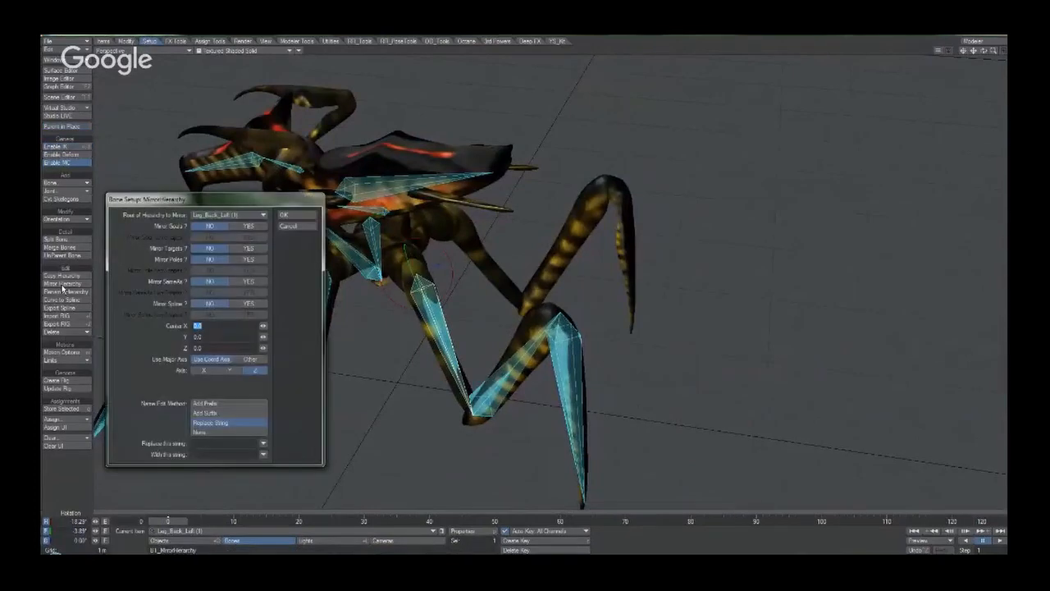
click(209, 422)
click(207, 370)
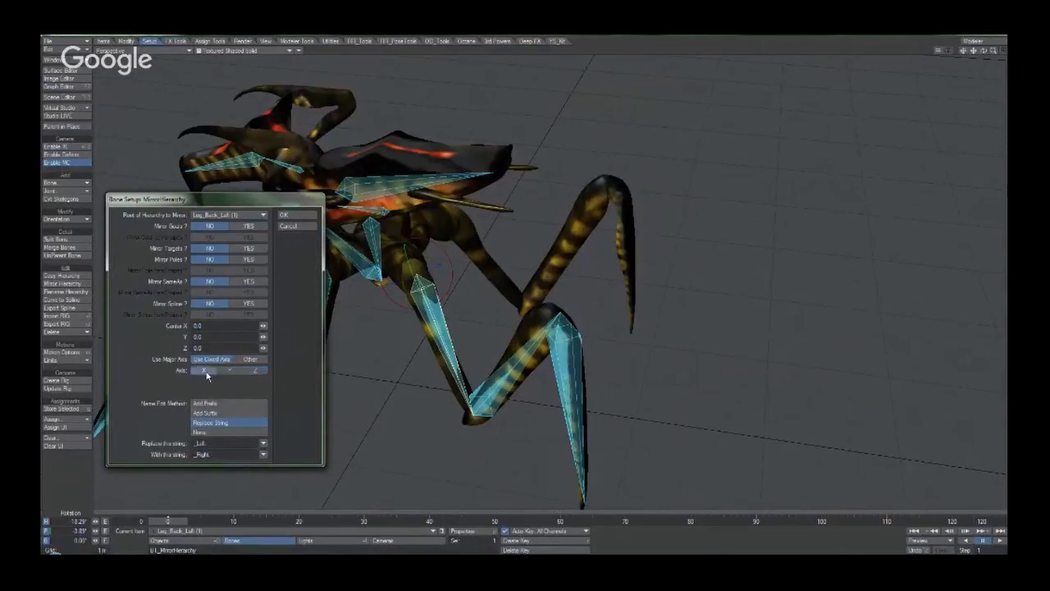
click(287, 217)
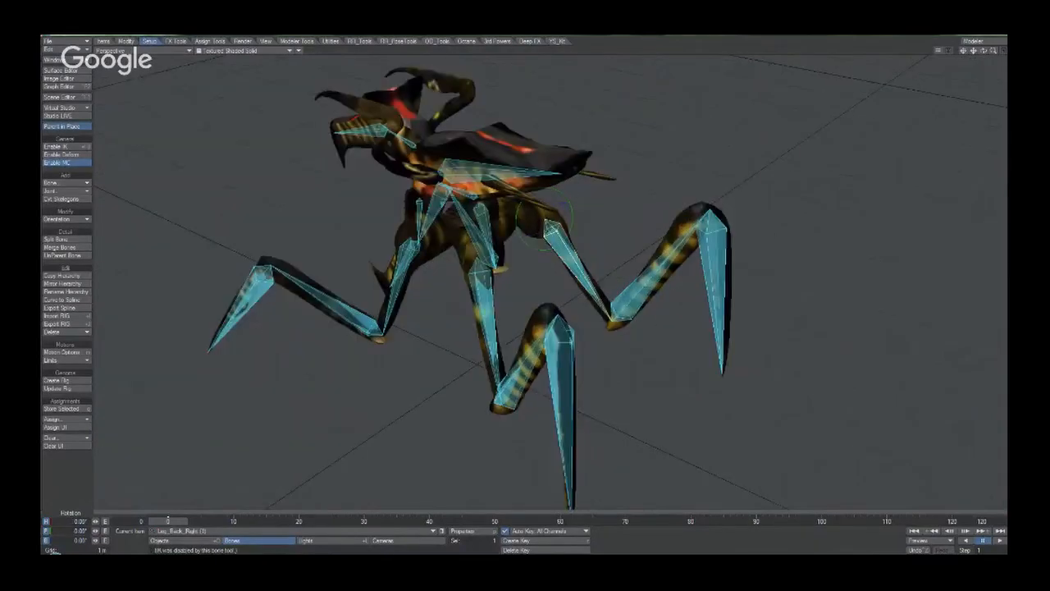
Select all bones of the arachnid model.
mouse_move(983, 51)
mouse_down()
mouse_move(243, 69)
mouse_move(984, 51)
mouse_up()
alt+drag(359, 270, 448, 337)
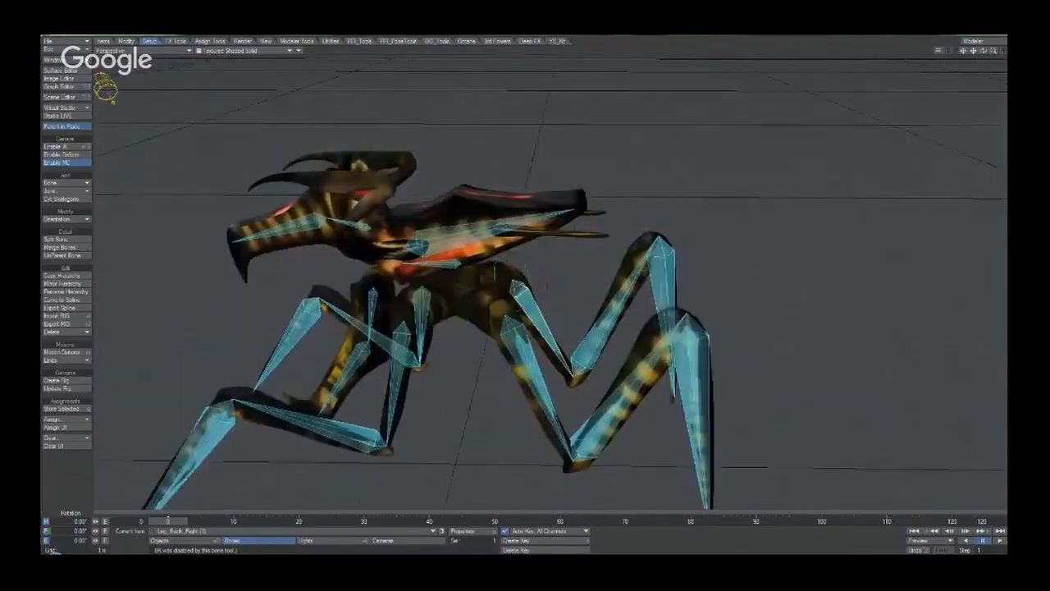
key(ctrl+a)
alt+drag(458, 264, 120, 212)
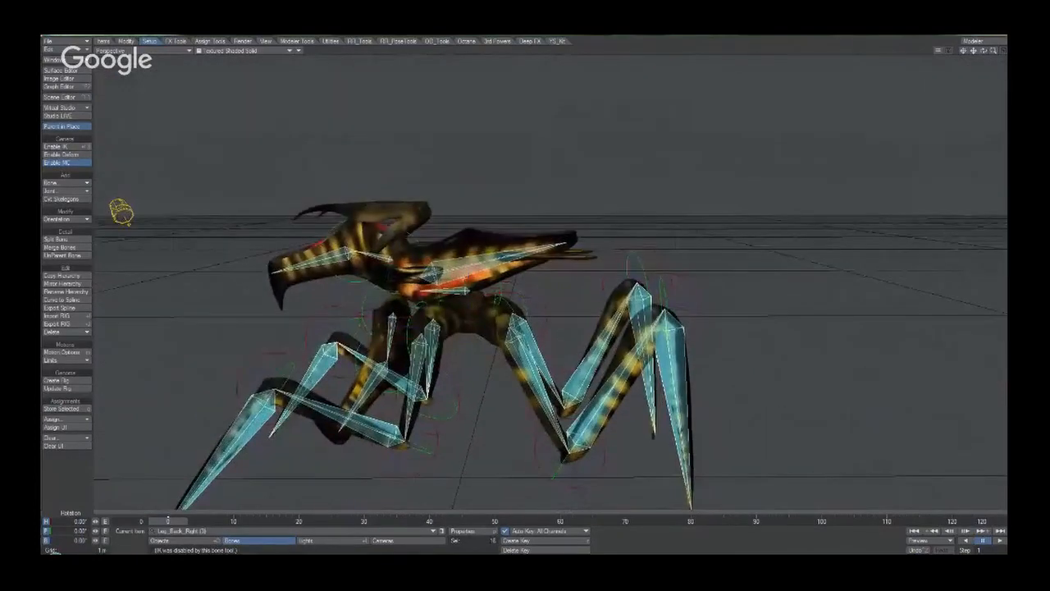
Select the upper Leg_Back_Left bone and record its pivot rotation.
alt+drag(525, 283, 544, 293)
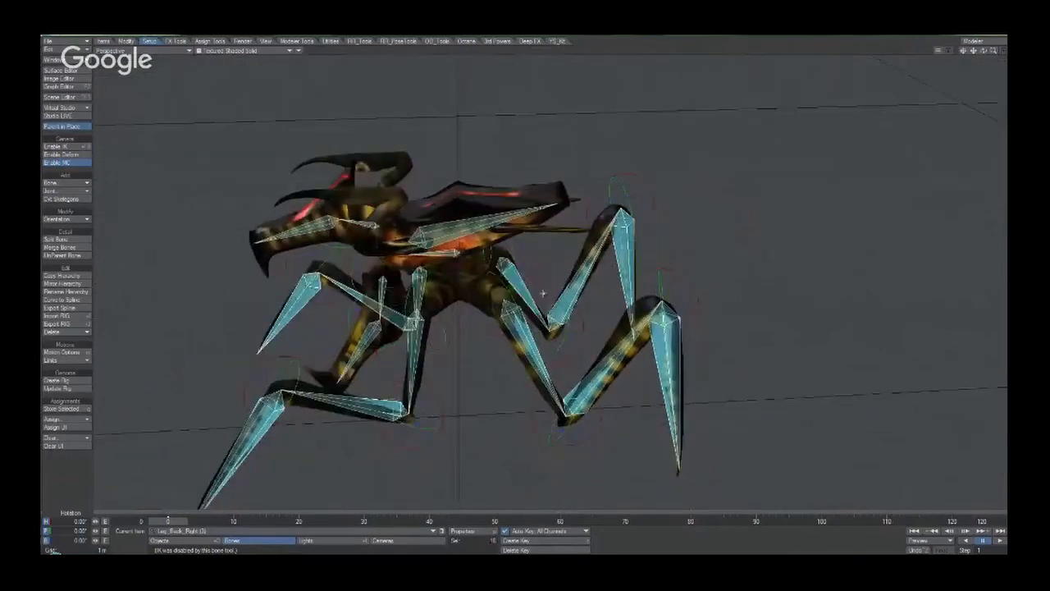
key(t)
click(495, 303)
click(544, 316)
click(512, 318)
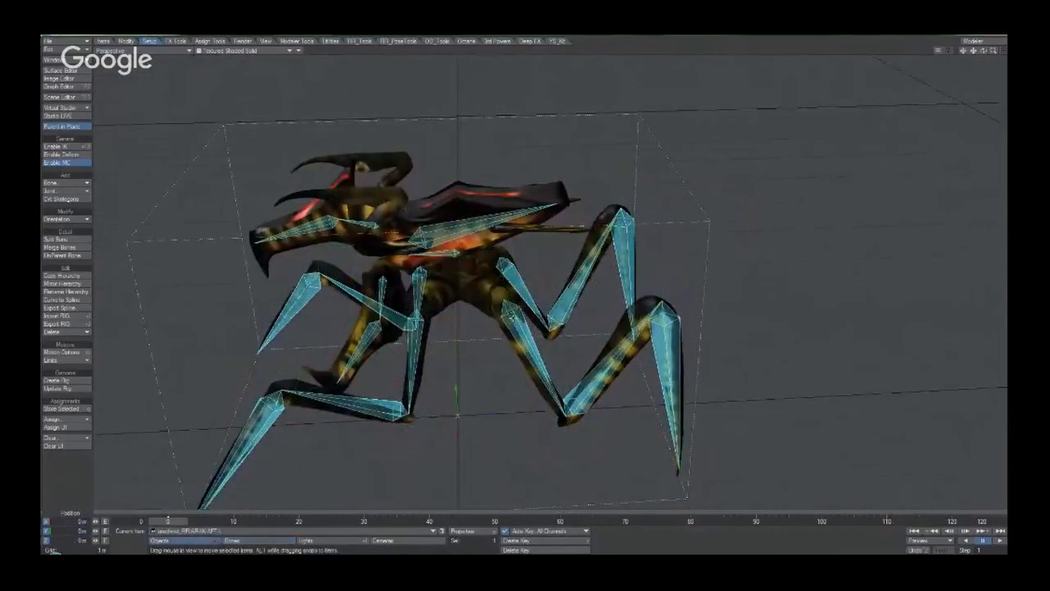
key(y)
key(shift+b)
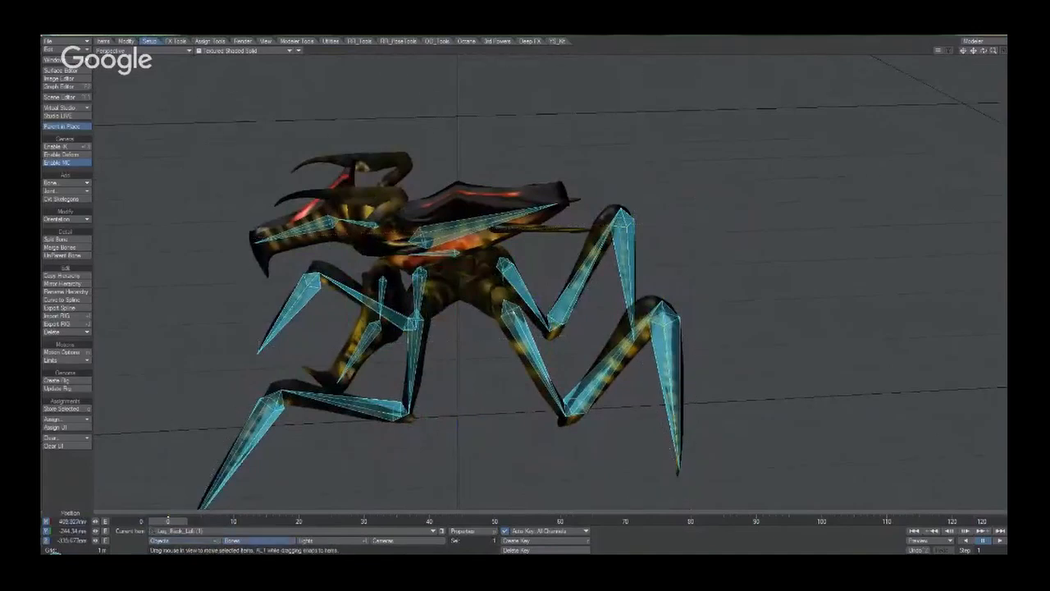
key(y)
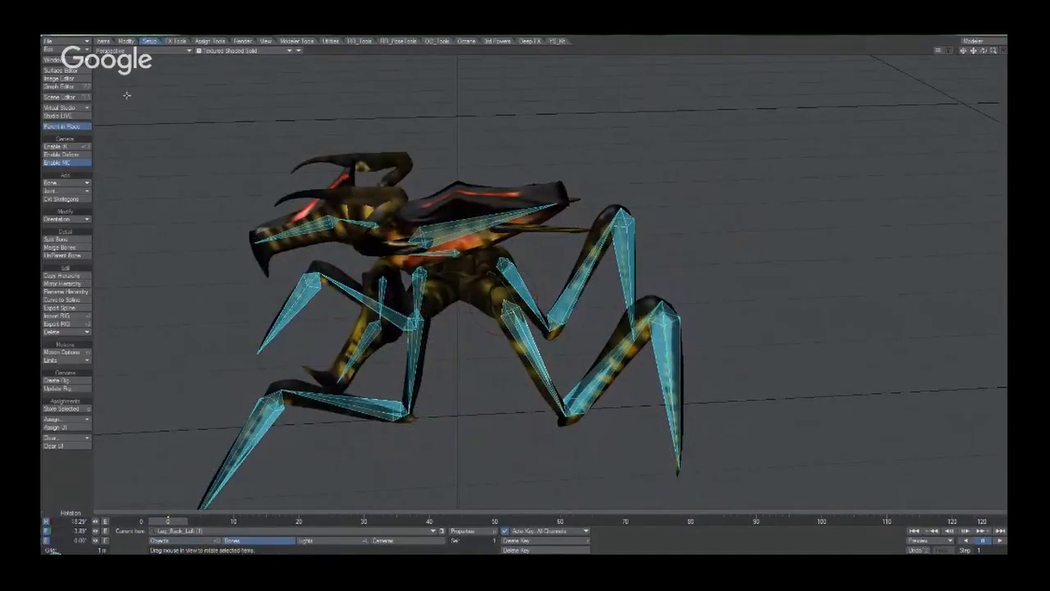
click(64, 219)
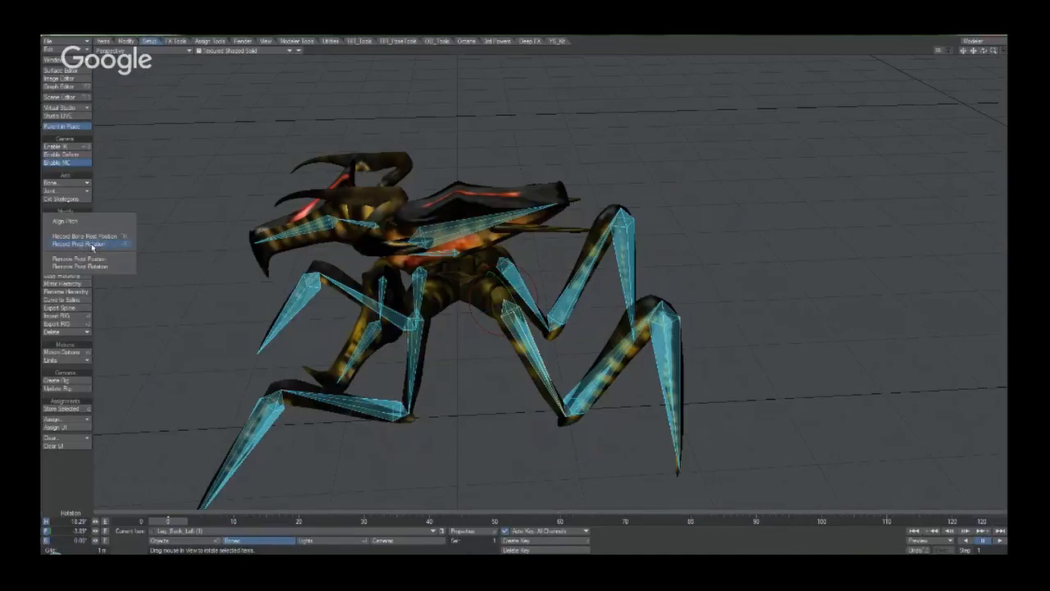
click(95, 244)
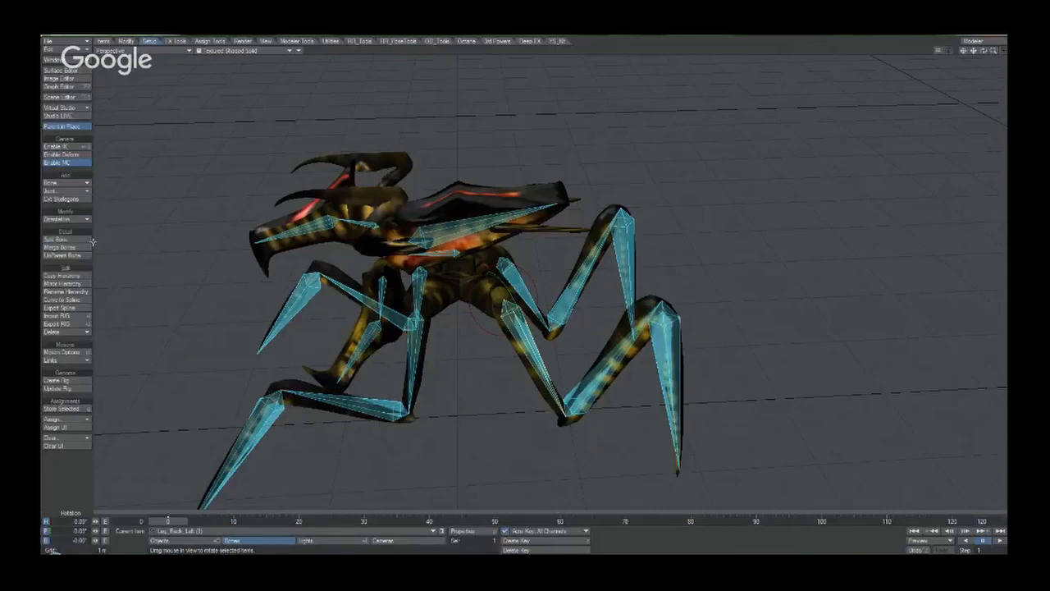
Step through the model's bones one by one and examine the rotation values of each.
key(Down)
key(Down)
key(Down)
key(Down)
key(Down)
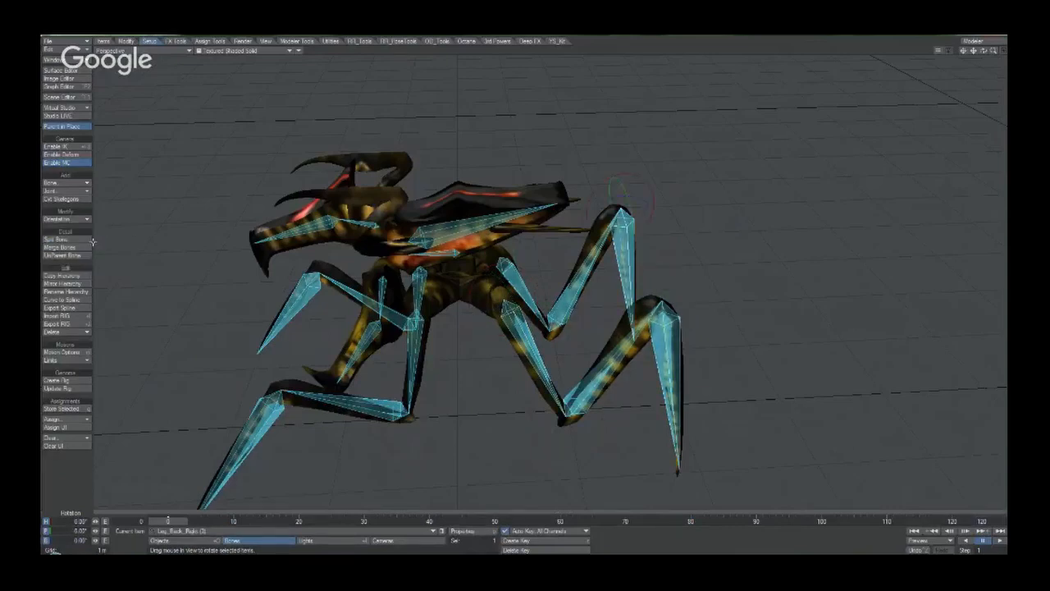
key(Down)
key(Down)
key(Down)
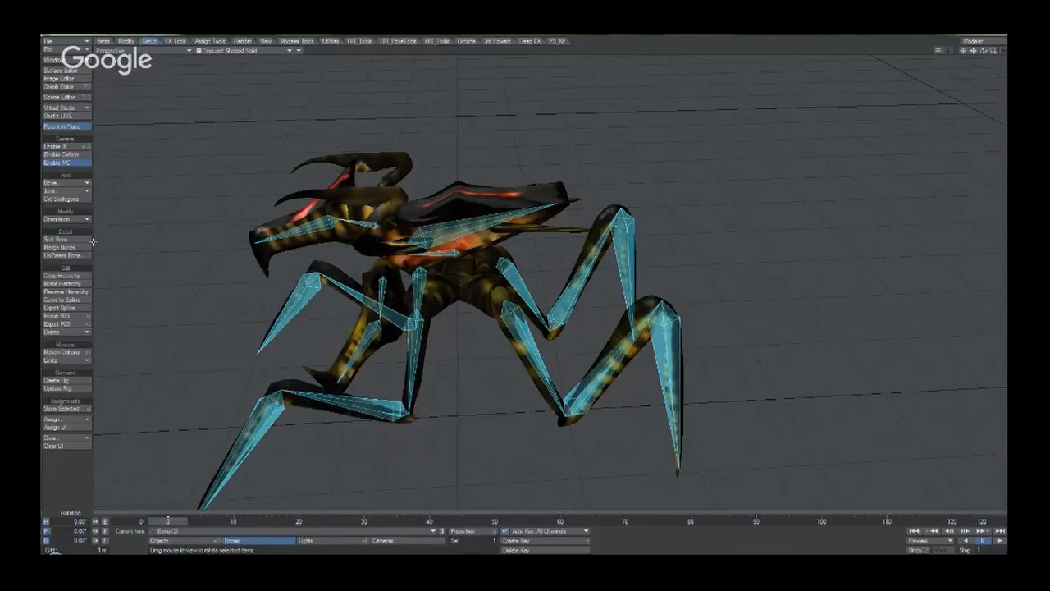
key(Down)
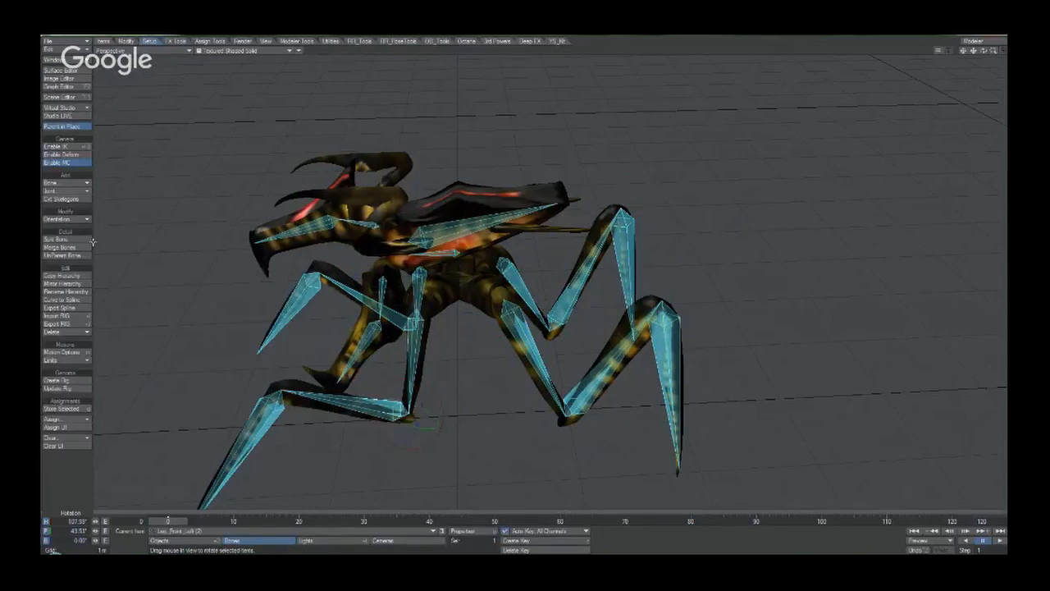
key(Down)
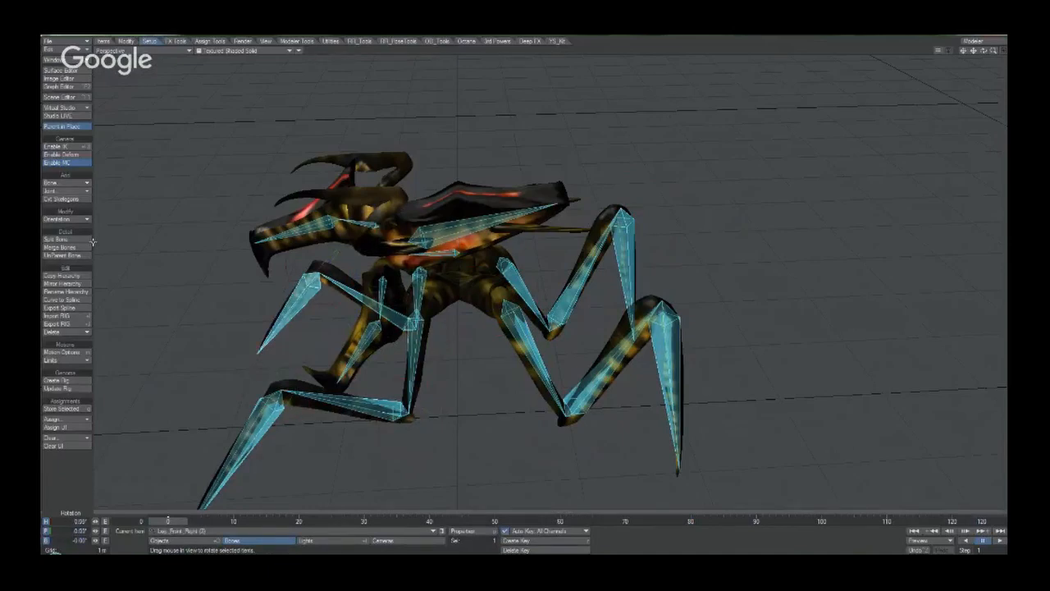
key(Down)
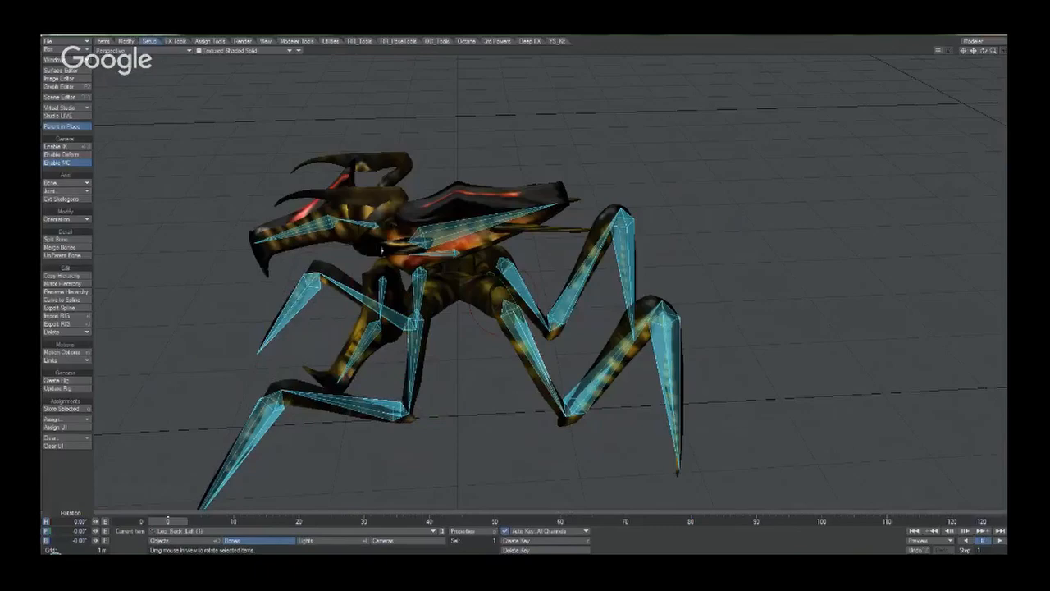
Select all bones of the arachnid and record their bone rest positions.
double_click(439, 256)
alt+drag(439, 256, 575, 190)
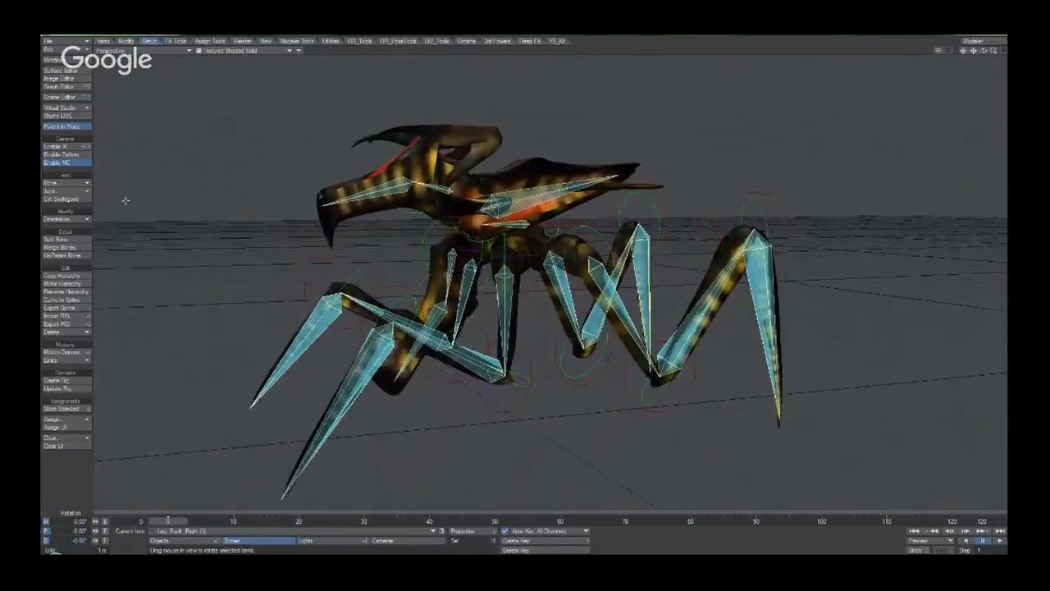
click(85, 183)
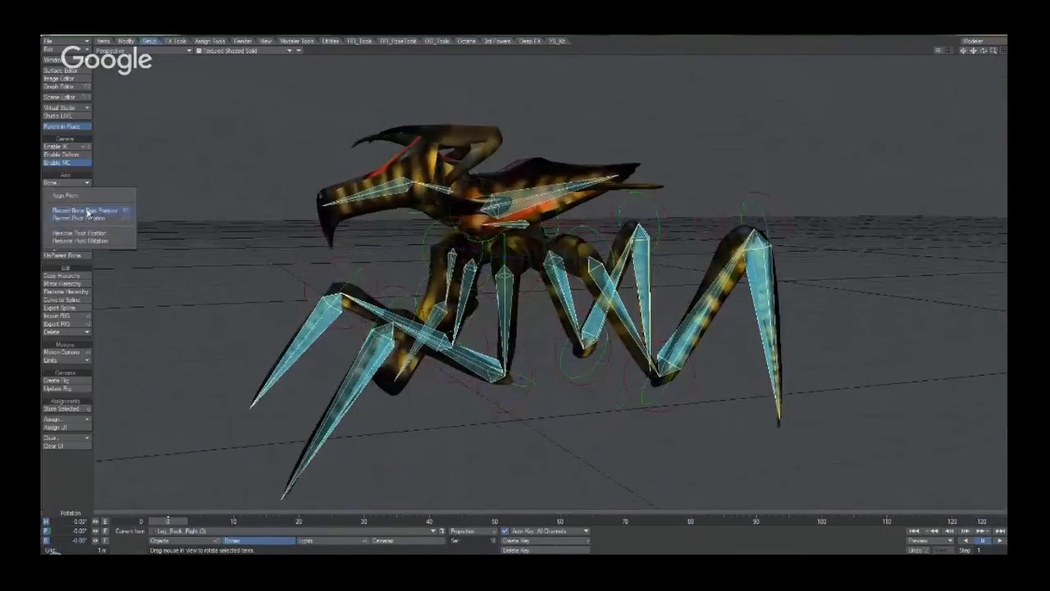
click(88, 212)
Test-rotate the back right leg's lower bone, enable bone deformation and IK, and undo the rotation.
key(t)
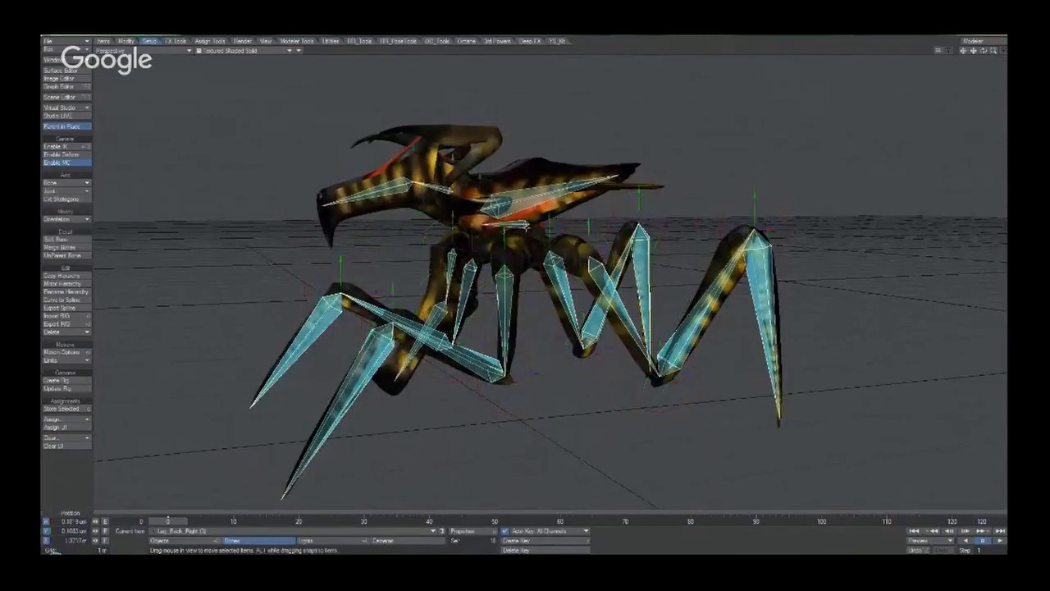
click(519, 224)
click(623, 251)
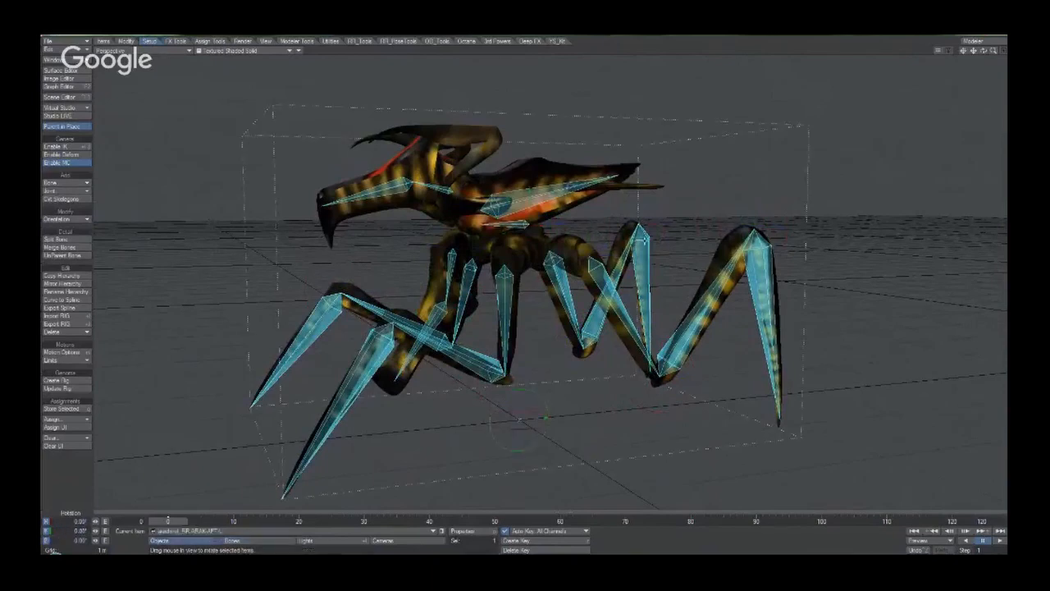
click(644, 269)
drag(643, 215, 644, 136)
key(ctrl+z)
click(61, 155)
click(58, 146)
key(ctrl+z)
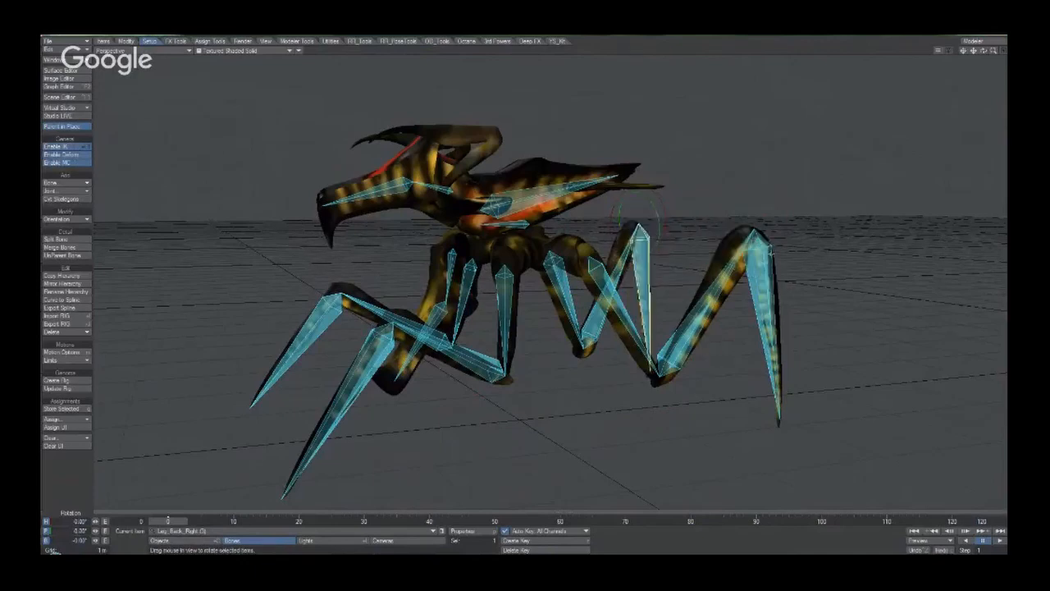
Test-rotate the back left leg's lower, middle and upper bones, undoing the rotations.
click(765, 270)
drag(793, 211, 851, 129)
key(ctrl+z)
click(713, 299)
key(ctrl+z)
click(619, 306)
drag(710, 181, 783, 217)
key(ctrl+z)
key(ctrl+z)
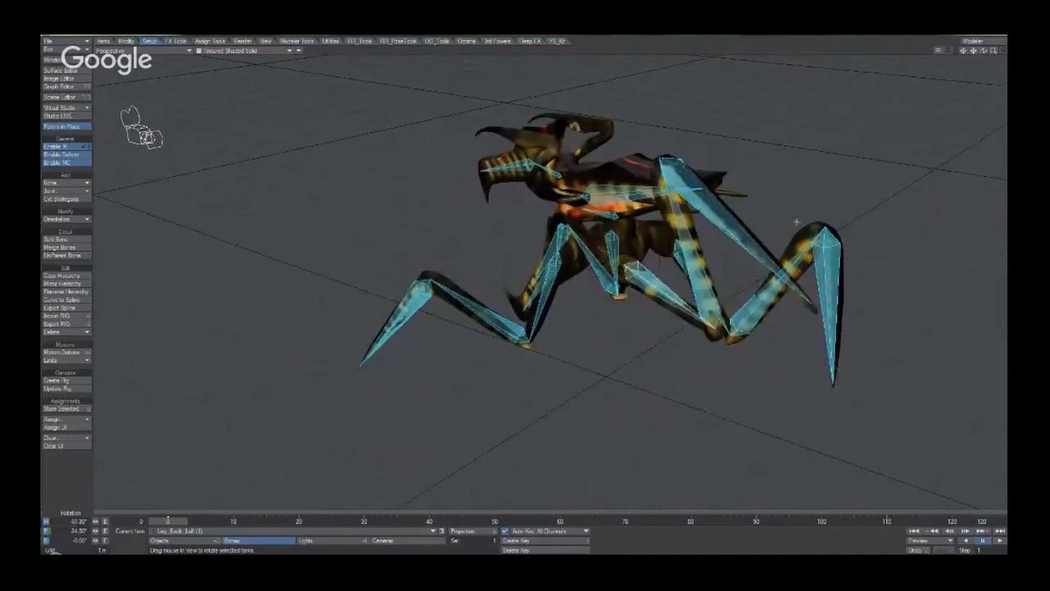
key(ctrl+z)
Open the bone properties and set the falloff type to Inverse Distance ^128.
key(z)
key(p)
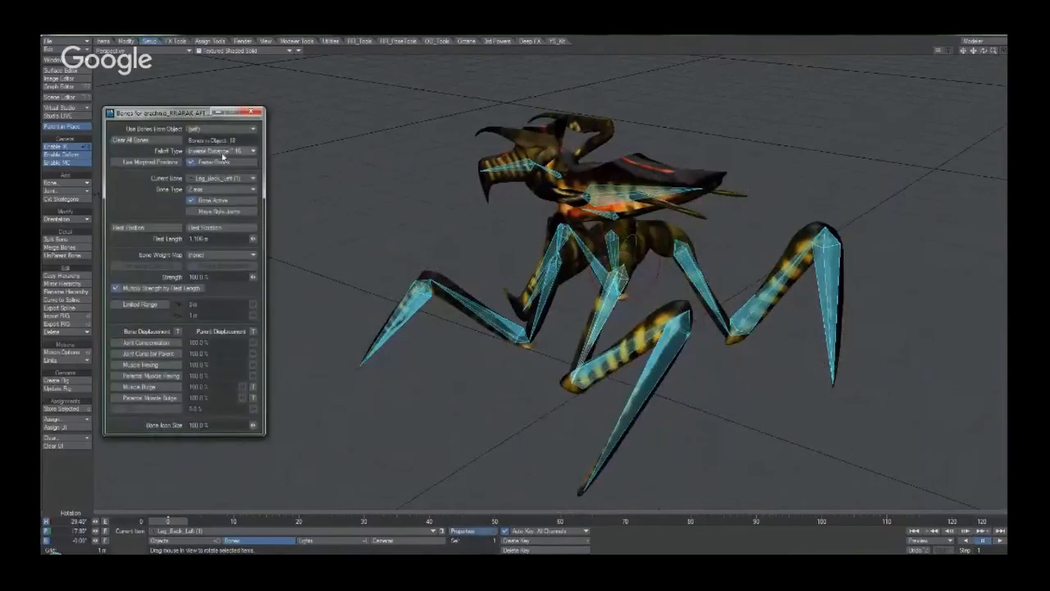
click(195, 153)
click(206, 176)
Test the deformation by rotating the back left leg's upper bone and the large rear body bone, undoing the rotations.
drag(630, 275, 484, 242)
mouse_move(575, 226)
mouse_down()
mouse_move(562, 242)
mouse_move(578, 221)
mouse_move(557, 236)
mouse_move(568, 229)
mouse_up()
key(ctrl+z)
key(ctrl+z)
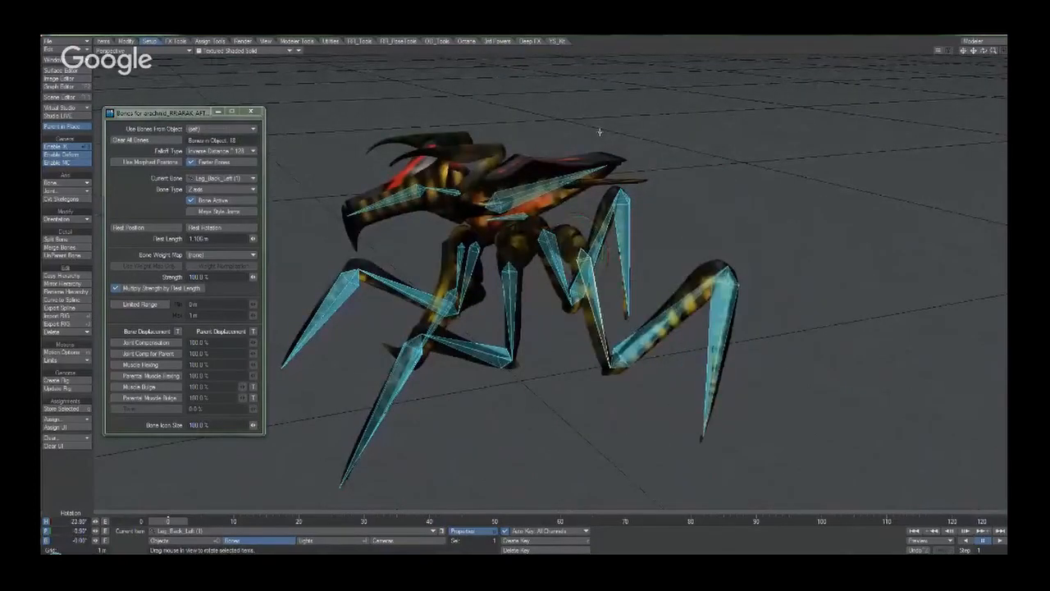
click(609, 162)
click(515, 194)
mouse_move(516, 194)
mouse_down()
mouse_move(515, 230)
mouse_move(515, 201)
mouse_move(515, 212)
mouse_up()
drag(574, 263, 586, 233)
key(ctrl+z)
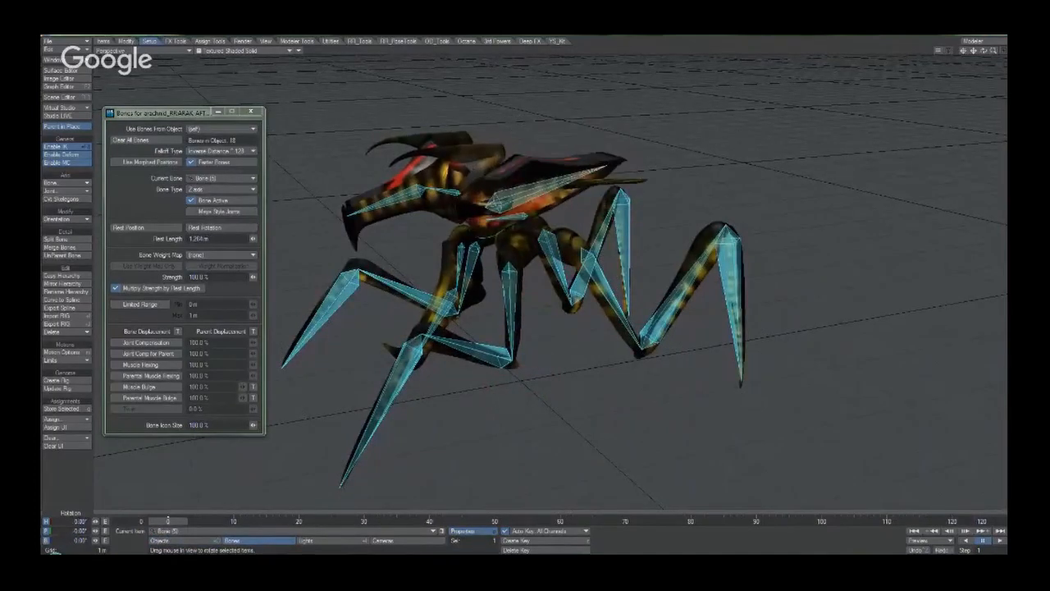
Select the neck and head bones, test-rotate them together downward, and undo the rotation.
click(443, 191)
shift+click(394, 200)
mouse_move(443, 205)
mouse_down()
mouse_move(462, 208)
mouse_move(458, 193)
mouse_move(457, 205)
mouse_move(447, 197)
mouse_move(459, 206)
mouse_move(439, 212)
mouse_move(445, 220)
mouse_up()
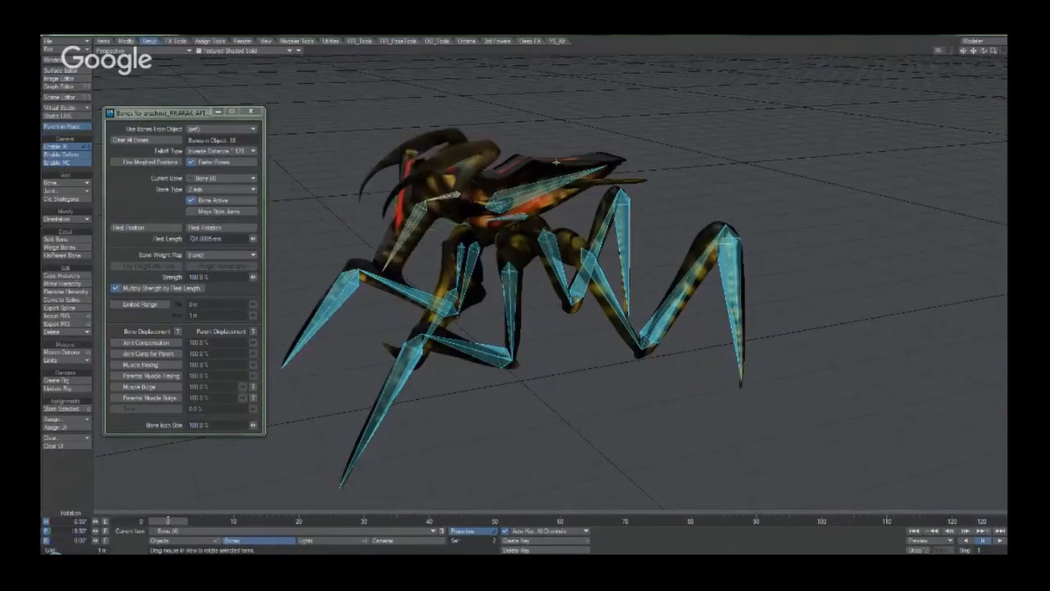
key(ctrl+z)
Test-rotate the front left leg's bones and undo the rotation.
key(shift+o)
alt+drag(448, 258, 481, 271)
click(510, 279)
mouse_move(522, 242)
mouse_down()
mouse_move(507, 251)
mouse_move(535, 253)
mouse_move(512, 248)
mouse_up()
key(ctrl+z)
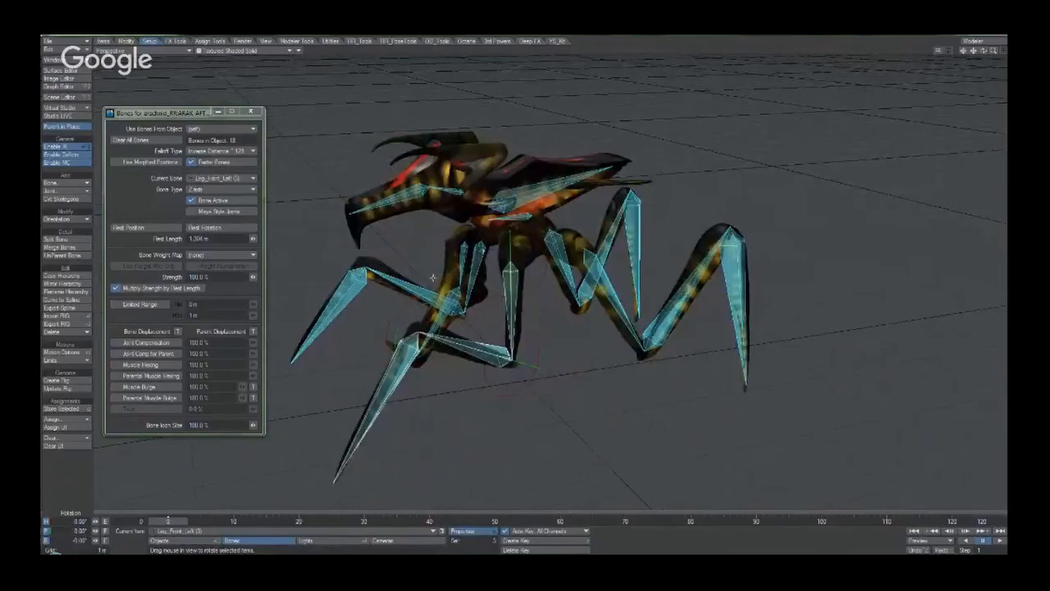
Test the small front bones beneath the head and the front right leg's bones with a rotation, and undo it.
click(463, 273)
alt+drag(394, 287, 457, 271)
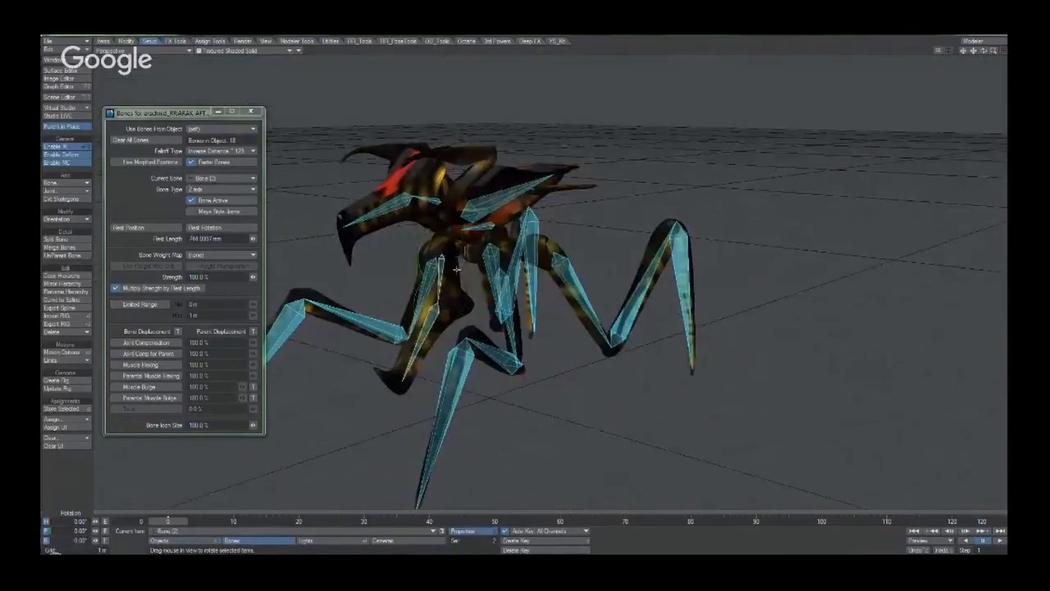
click(414, 294)
click(429, 286)
drag(591, 235, 467, 259)
key(ctrl+z)
Close the bone properties, and select the top-level arachnid_RR:Layer22 object in an enlarged Scene Editor.
alt+drag(610, 186, 545, 263)
click(256, 114)
ctrl+alt+drag(624, 220, 617, 220)
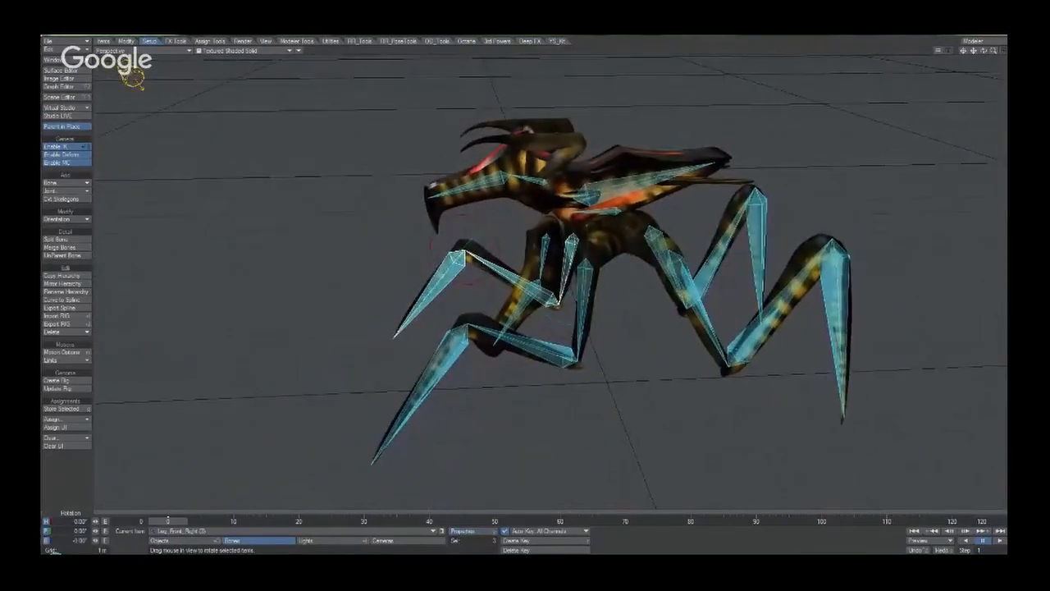
click(617, 212)
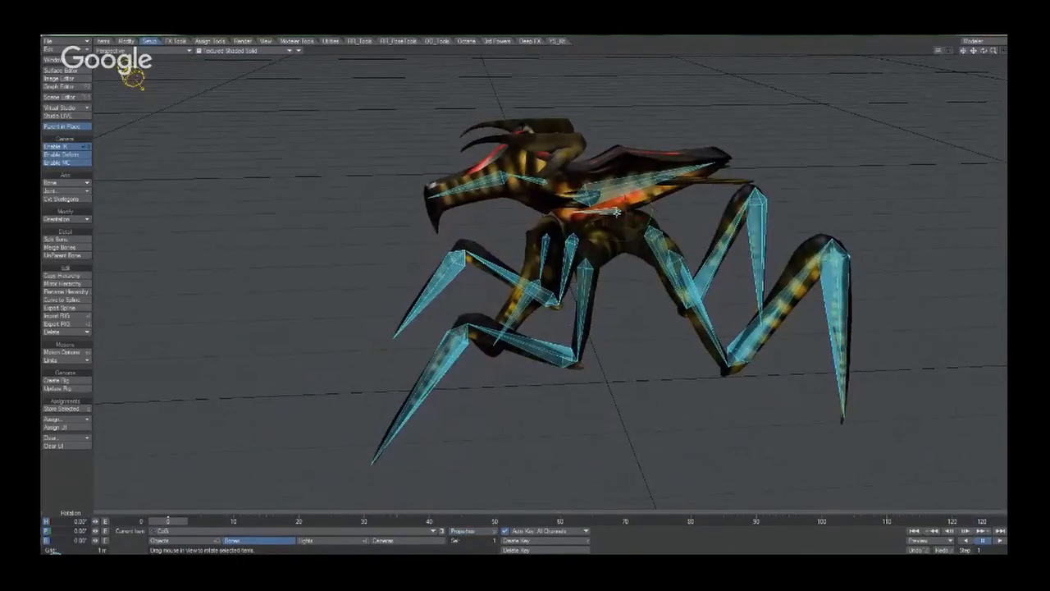
key(ctrl+F1)
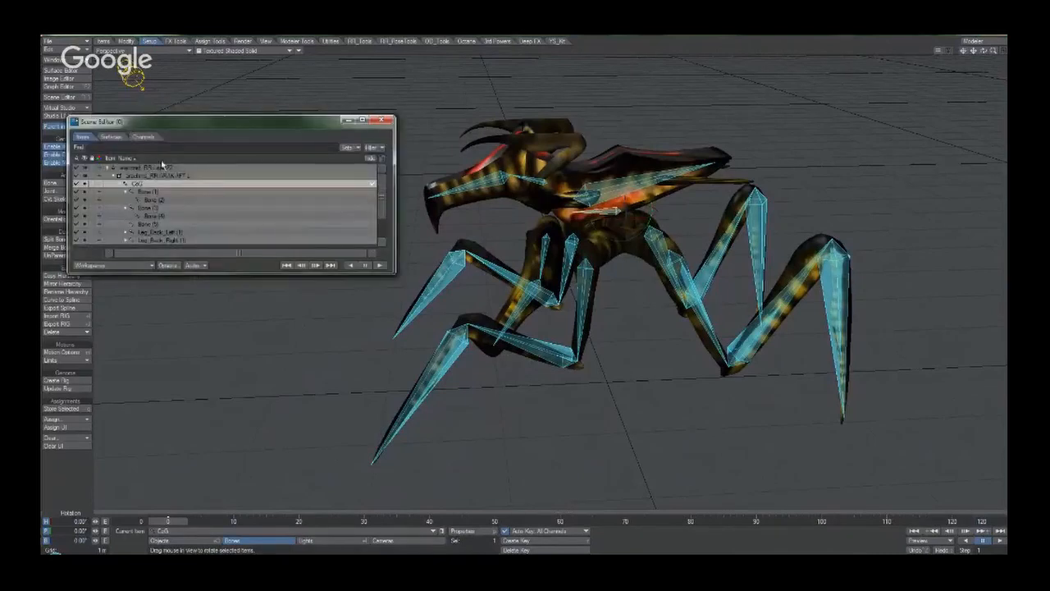
click(151, 169)
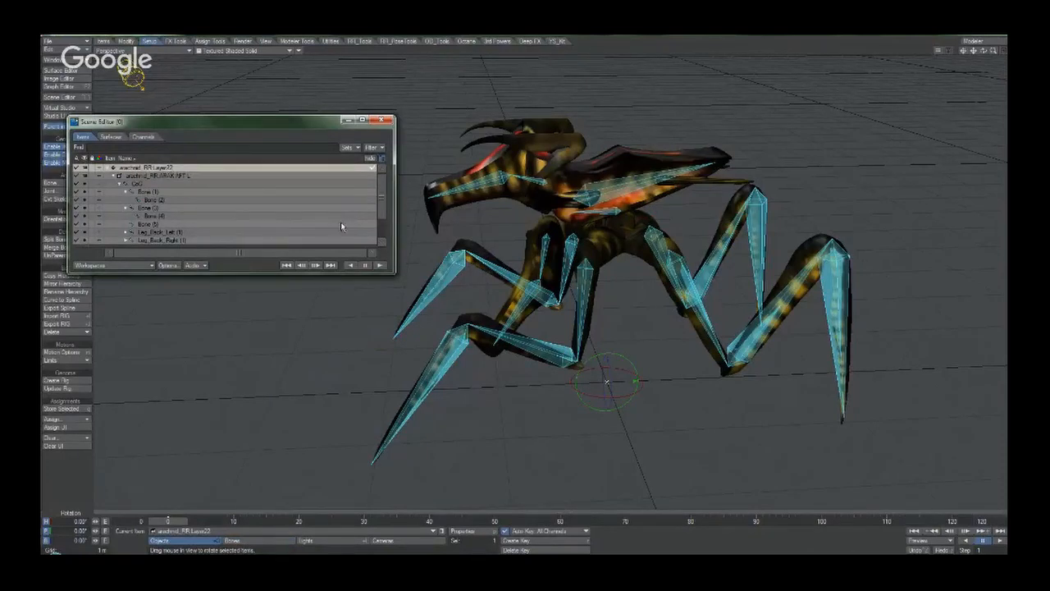
drag(393, 274, 334, 337)
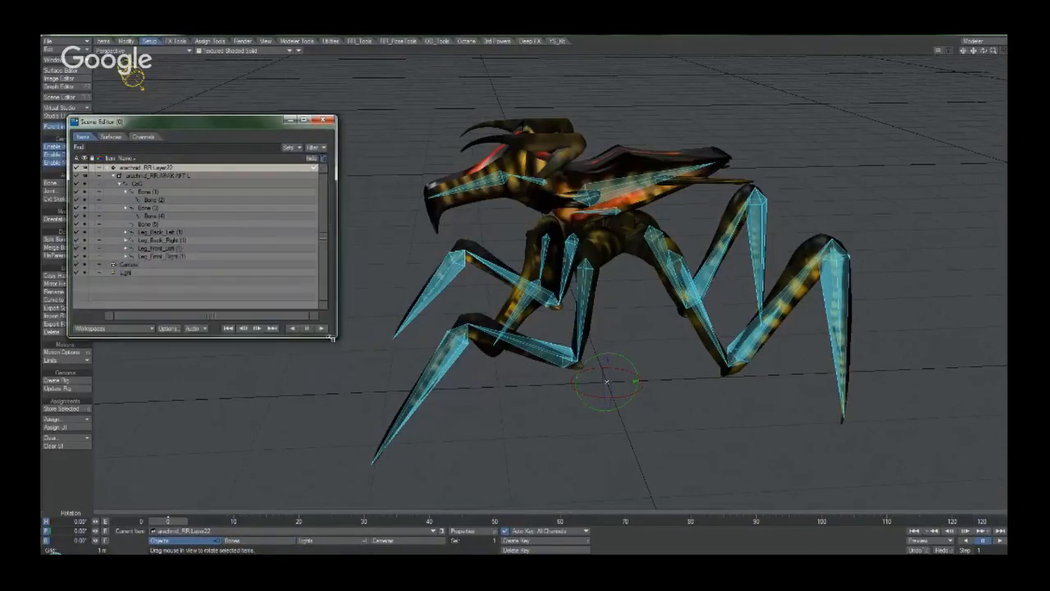
Add the IK_Booster custom object to arachnid_RR:Layer22, and close Object Properties and the Scene Editor.
double_click(151, 169)
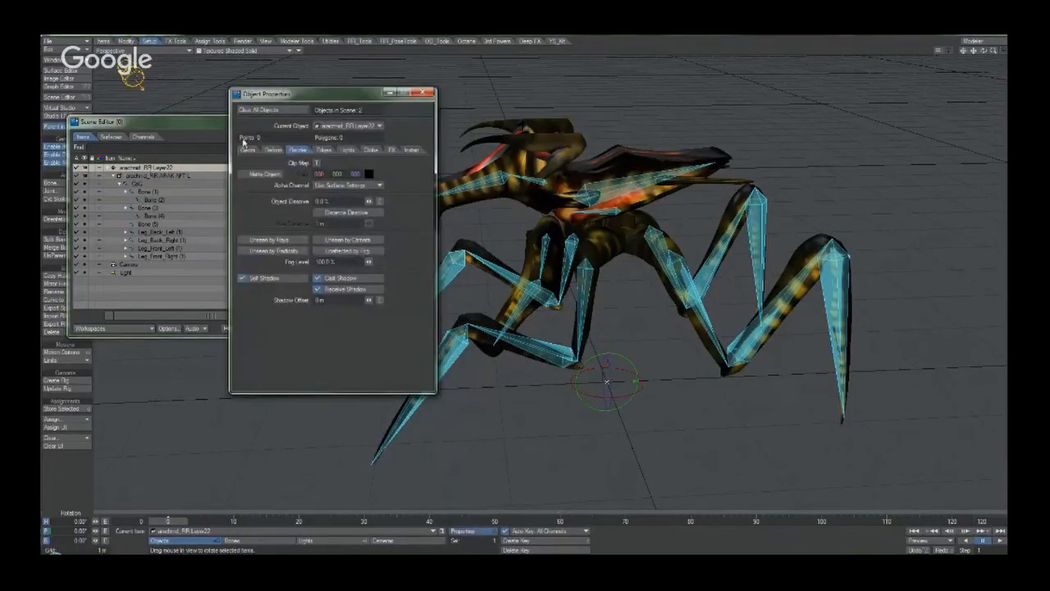
click(252, 151)
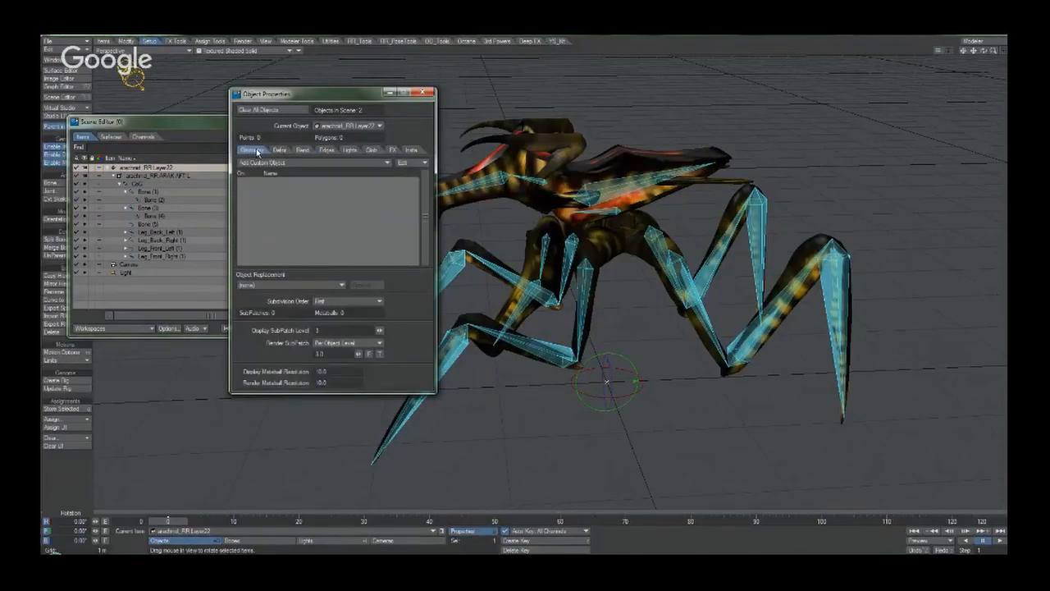
click(301, 164)
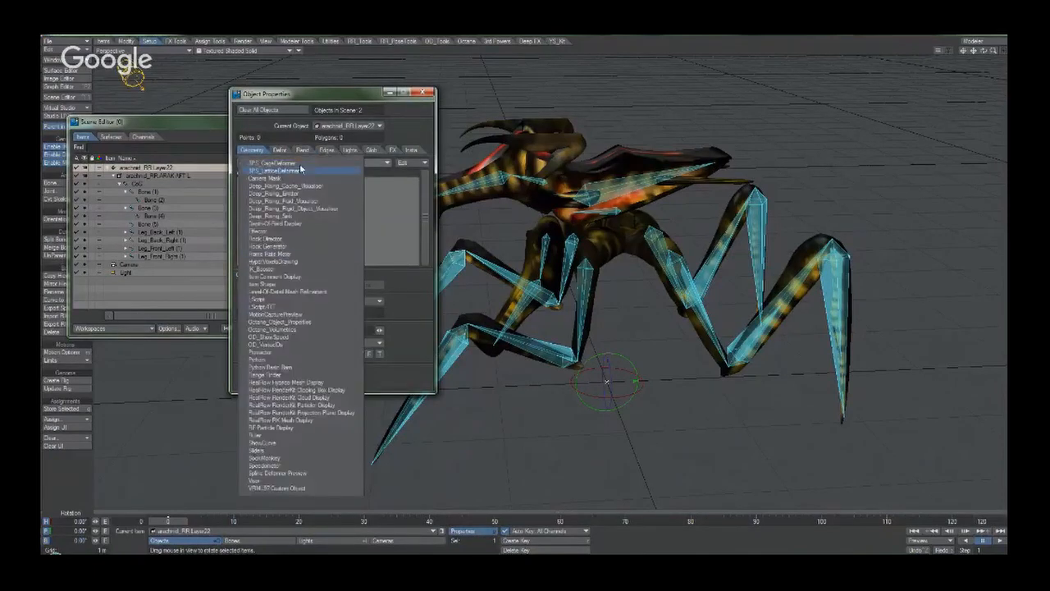
click(292, 269)
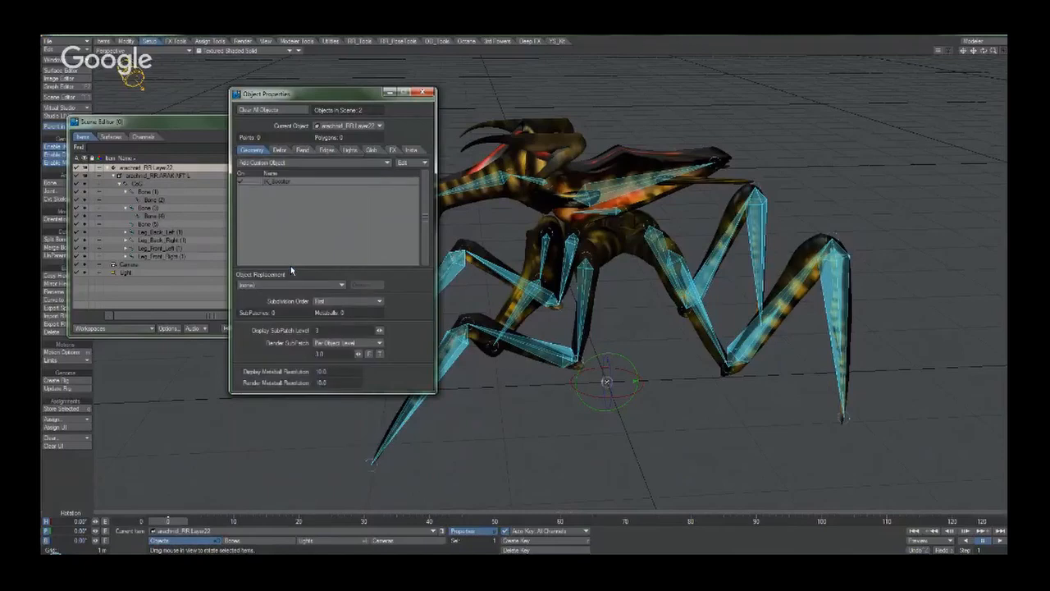
click(425, 92)
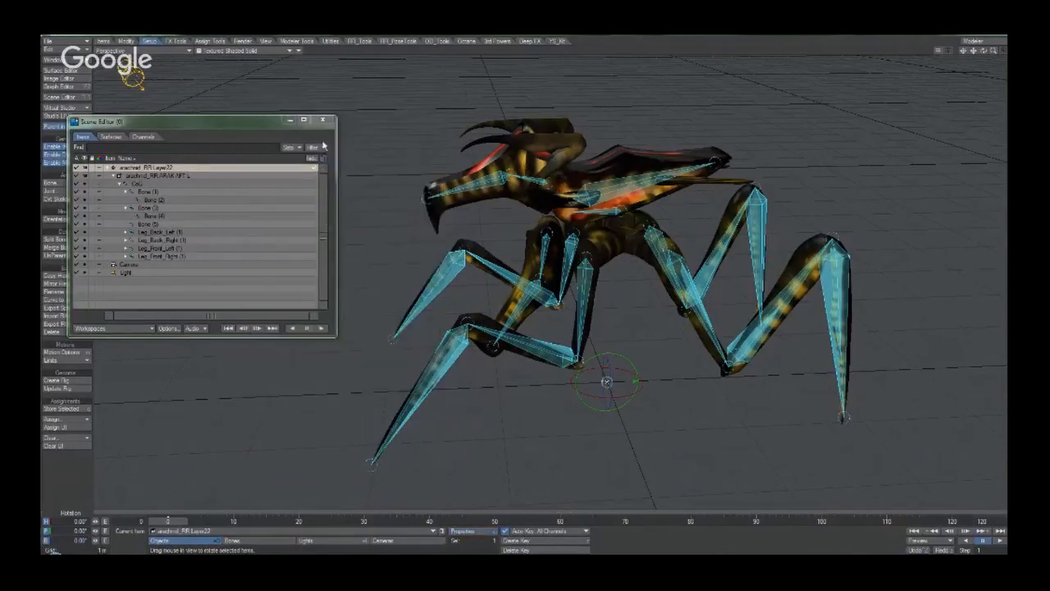
click(323, 121)
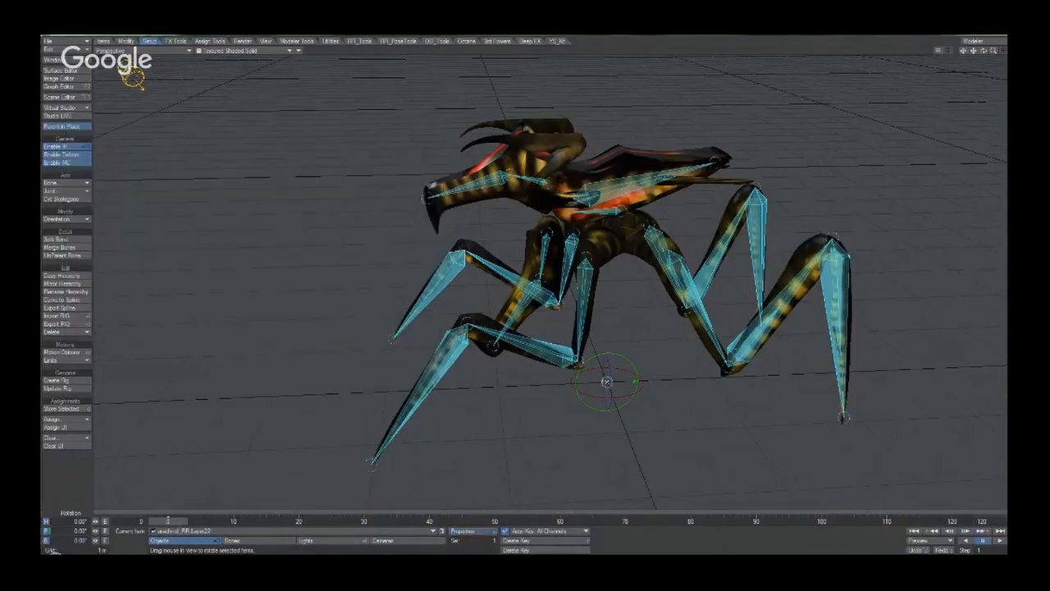
Set the IK_Booster controller size to 1 in its options and accept the dialog.
click(835, 235)
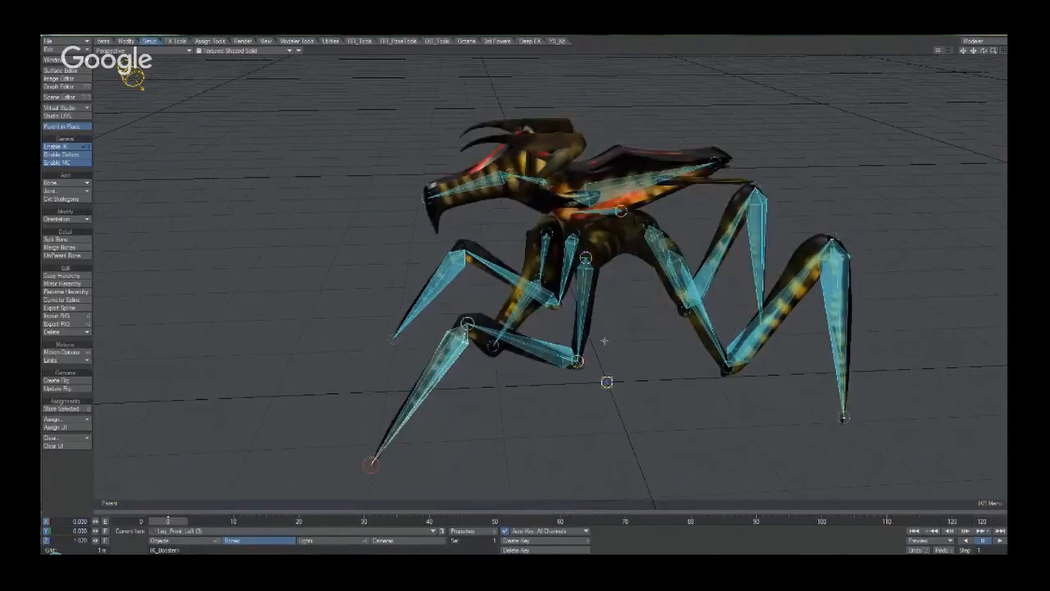
click(984, 502)
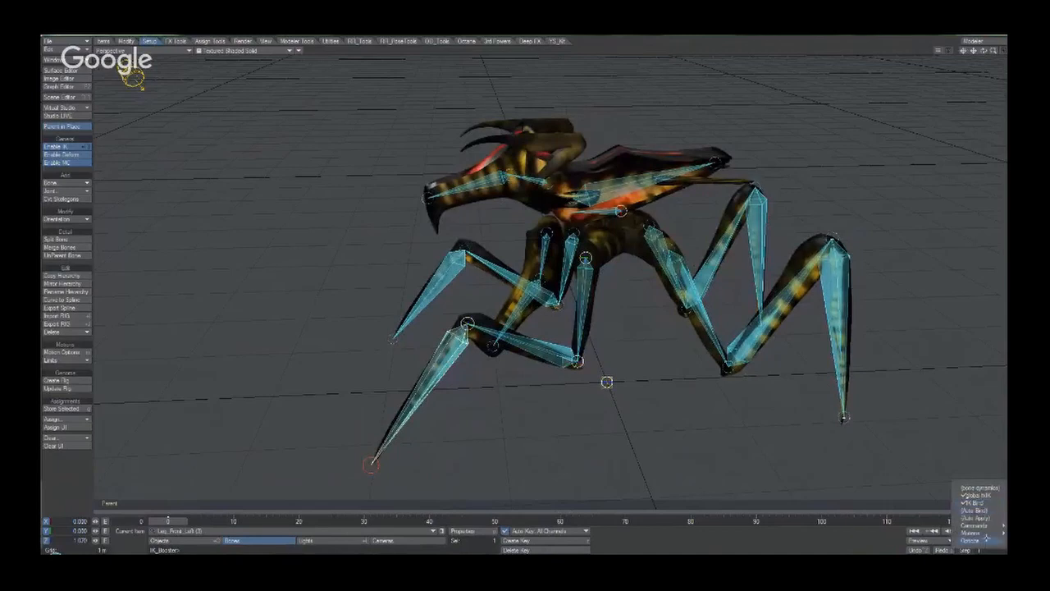
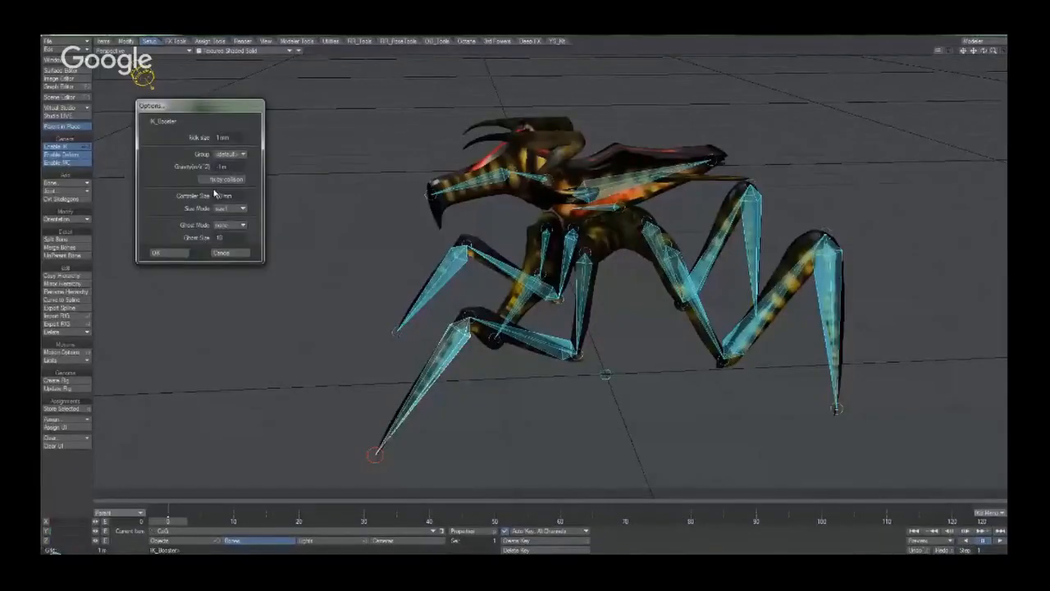
click(227, 196)
text(1)
key(Tab)
click(226, 196)
click(169, 254)
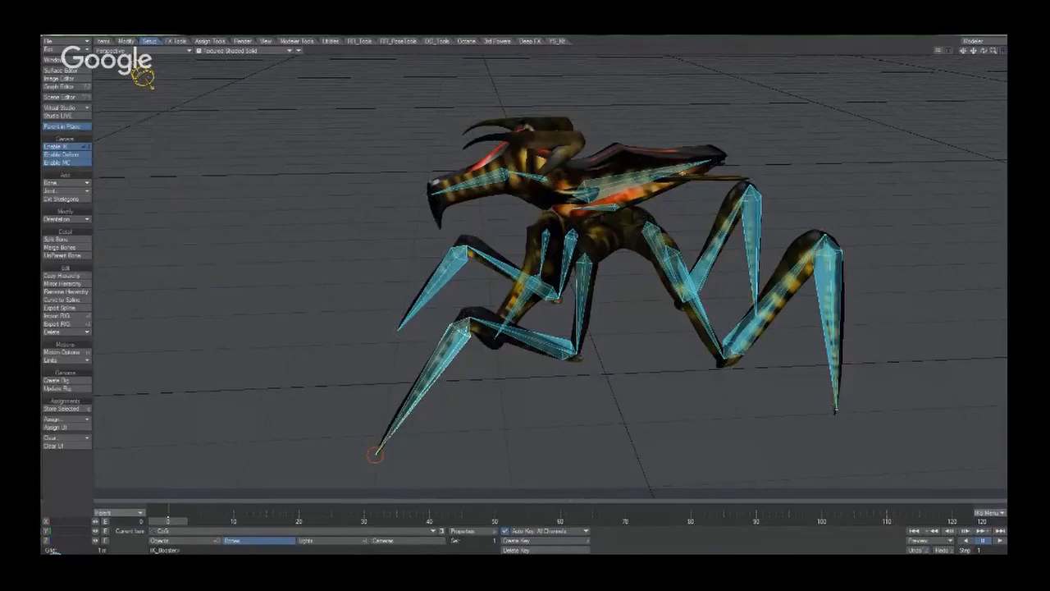
Test the unrestricted IK by pulling the back left and front left feet, and undo the last move.
alt+drag(525, 295, 687, 175)
drag(815, 364, 886, 465)
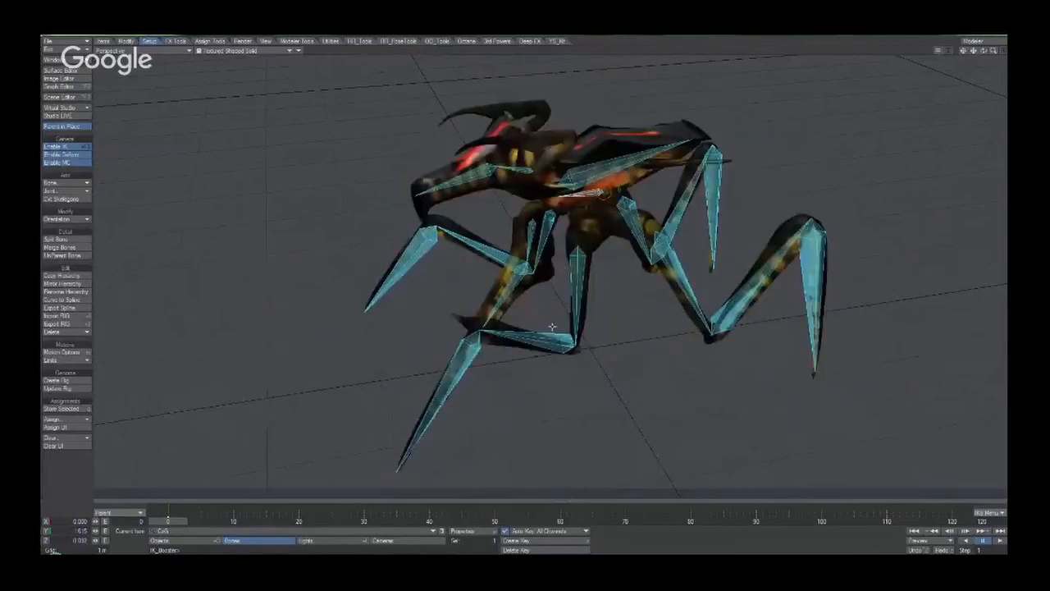
click(539, 340)
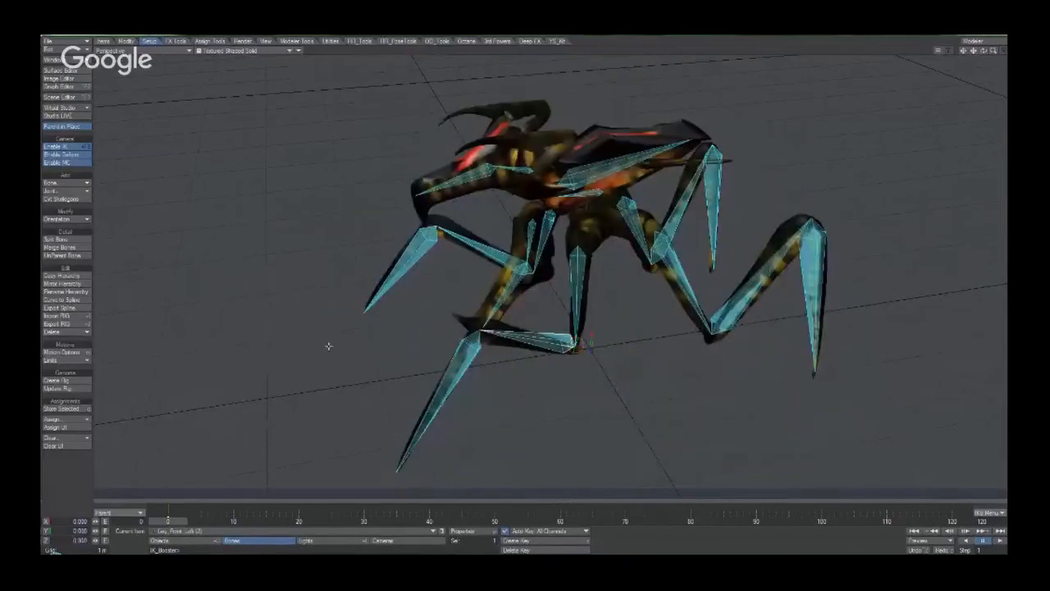
alt+drag(450, 428, 583, 236)
drag(421, 440, 347, 421)
key(ctrl+z)
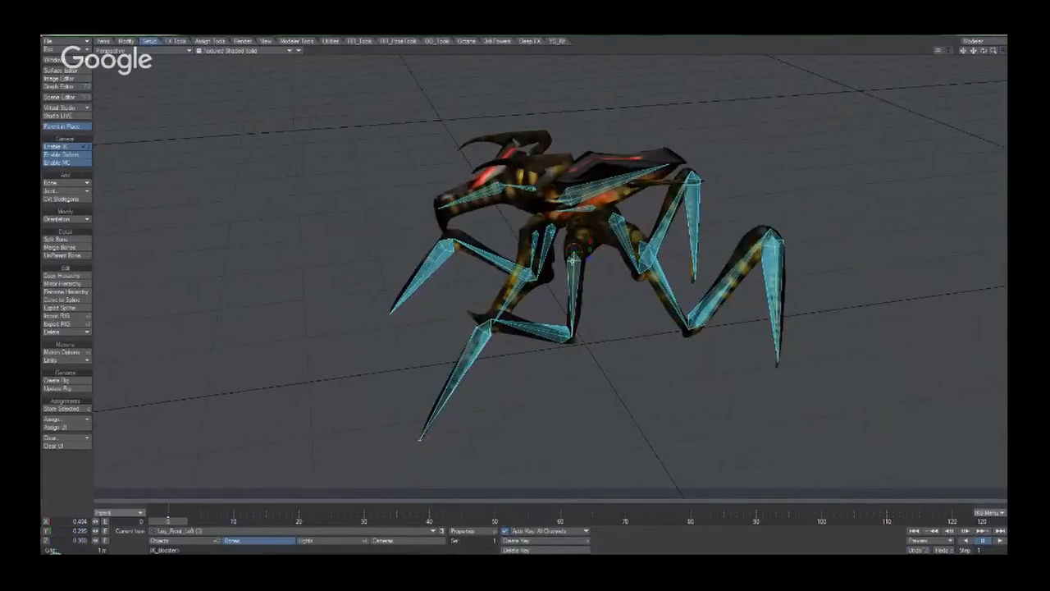
Make the upper bones of the front left, back left and back right legs IK stops.
scroll(593, 239, up, 6)
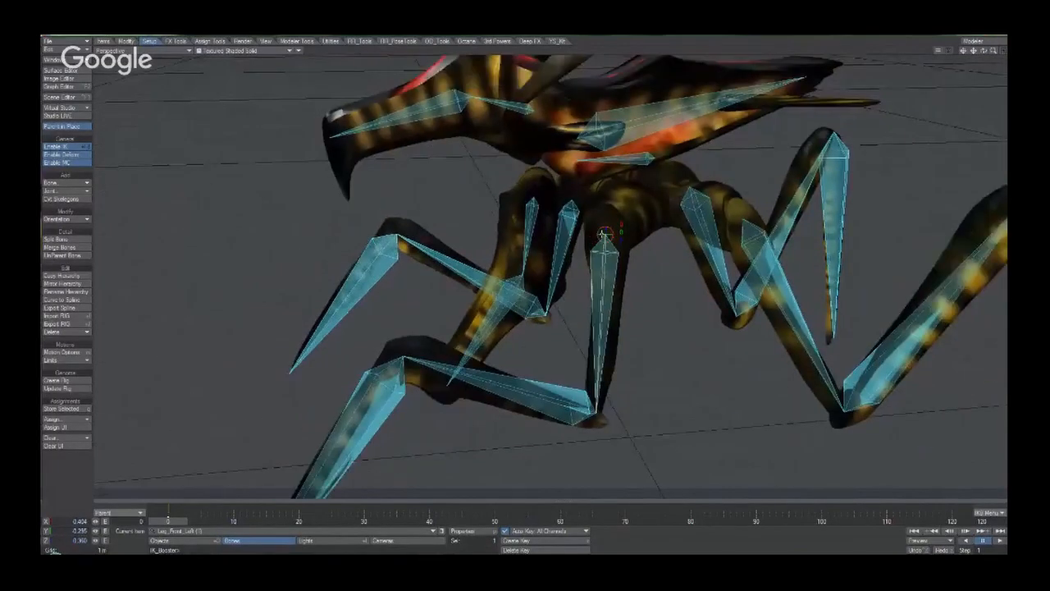
right_click(604, 235)
click(615, 197)
right_click(604, 238)
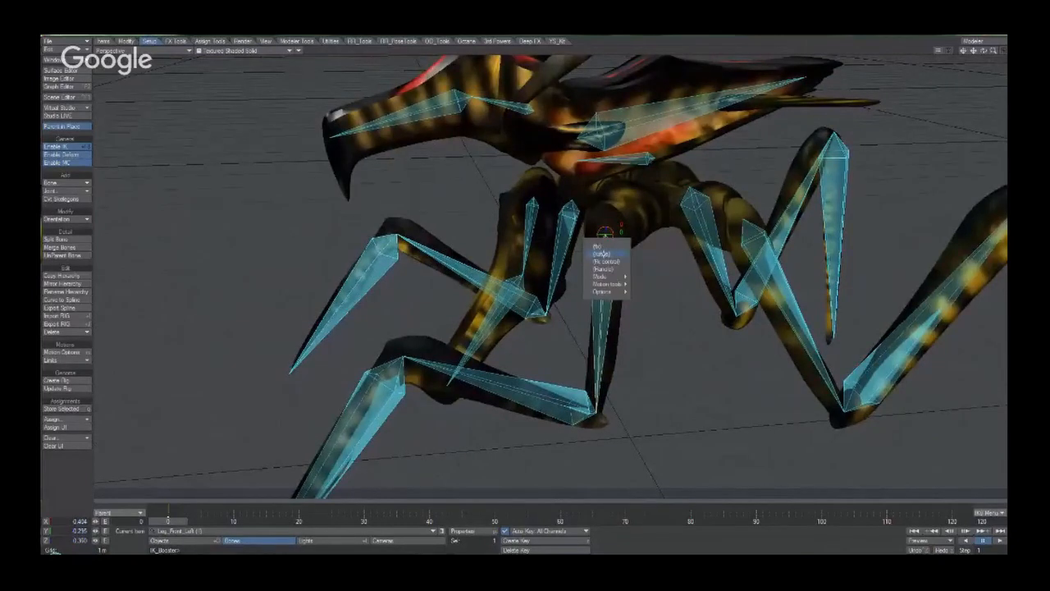
click(603, 254)
click(751, 233)
right_click(739, 219)
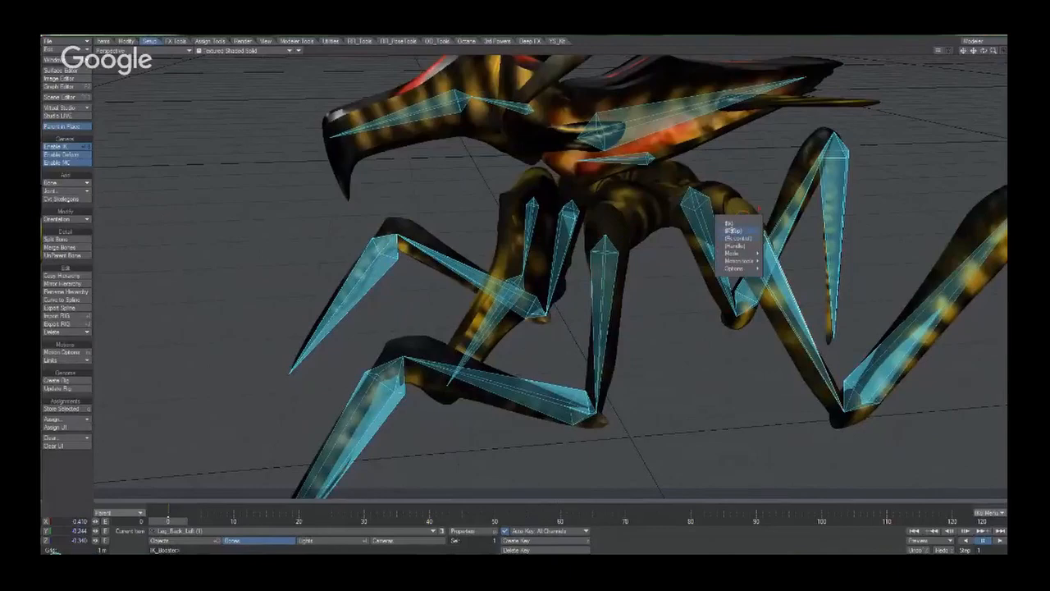
click(731, 231)
right_click(681, 195)
click(673, 206)
Make the front right leg's upper bone, the small front bone and the neck's base bone IK stops.
right_click(572, 199)
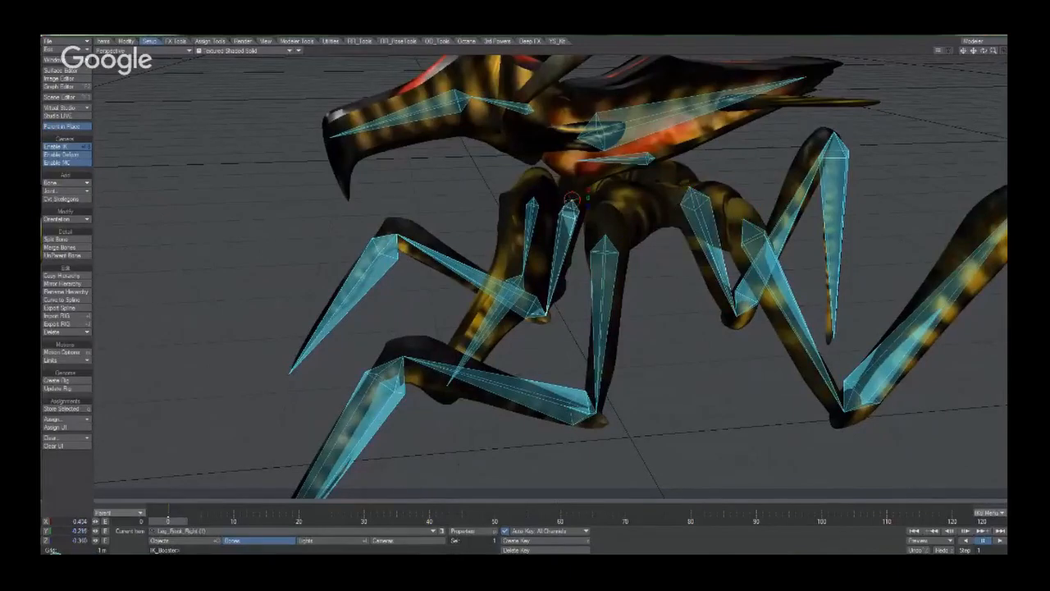
alt+drag(800, 196, 854, 164)
right_click(517, 225)
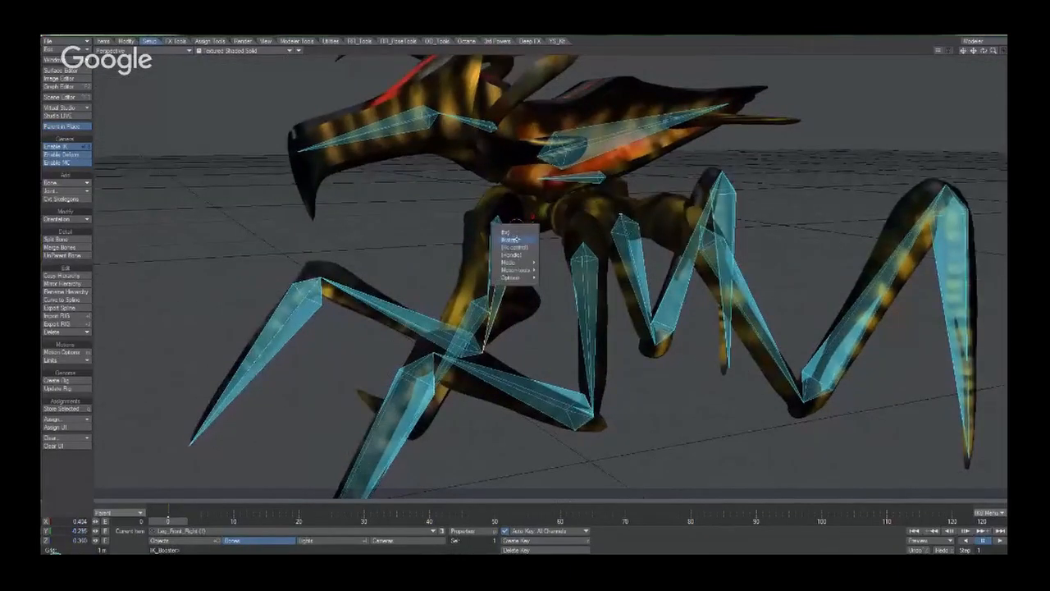
click(517, 239)
alt+drag(557, 219, 512, 250)
click(559, 197)
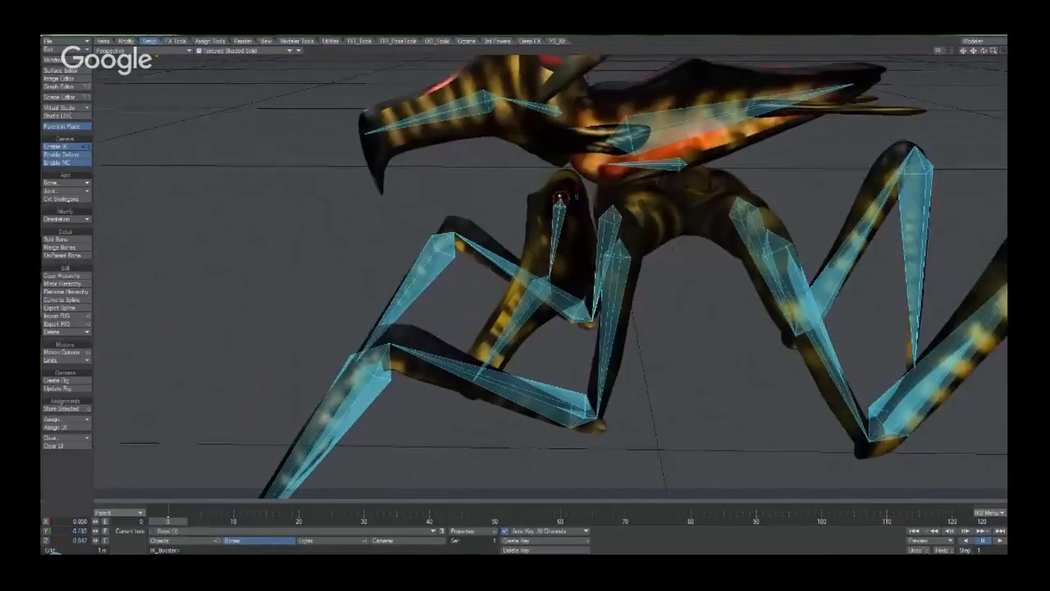
right_click(559, 198)
click(560, 208)
right_click(560, 112)
click(566, 123)
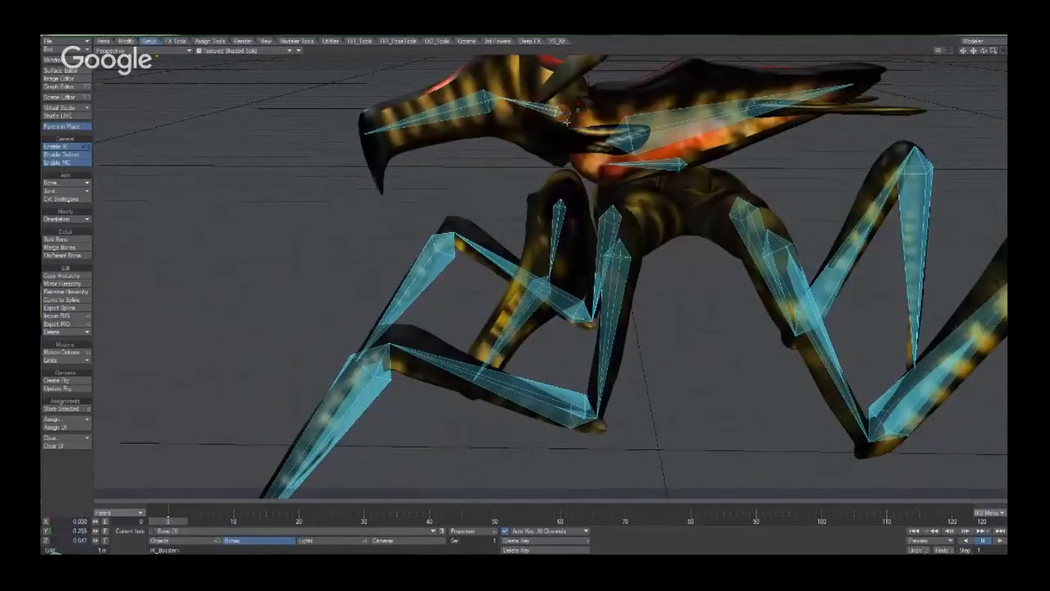
Test the IK stops by pulling the head tip, the front left foot and the back left foot.
mouse_move(372, 141)
mouse_down()
mouse_move(404, 220)
mouse_move(427, 92)
mouse_move(366, 131)
mouse_up()
mouse_move(471, 386)
mouse_down()
mouse_move(357, 250)
mouse_move(472, 386)
mouse_up()
scroll(564, 490, down, 5)
mouse_move(394, 414)
mouse_down()
mouse_move(481, 379)
mouse_move(410, 457)
mouse_move(369, 449)
mouse_move(382, 377)
mouse_move(340, 439)
mouse_move(498, 375)
mouse_move(412, 468)
mouse_move(435, 361)
mouse_move(393, 419)
mouse_up()
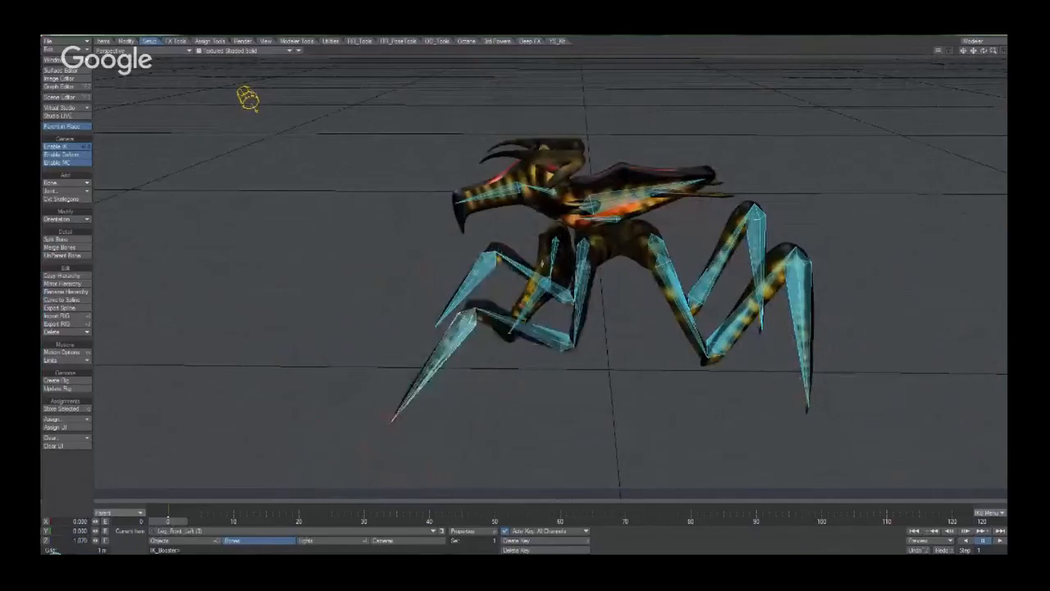
scroll(673, 289, up, 4)
alt+drag(673, 289, 722, 317)
mouse_move(881, 439)
mouse_down()
mouse_move(879, 307)
mouse_move(853, 281)
mouse_move(949, 409)
mouse_move(875, 303)
mouse_move(900, 223)
mouse_move(881, 434)
mouse_up()
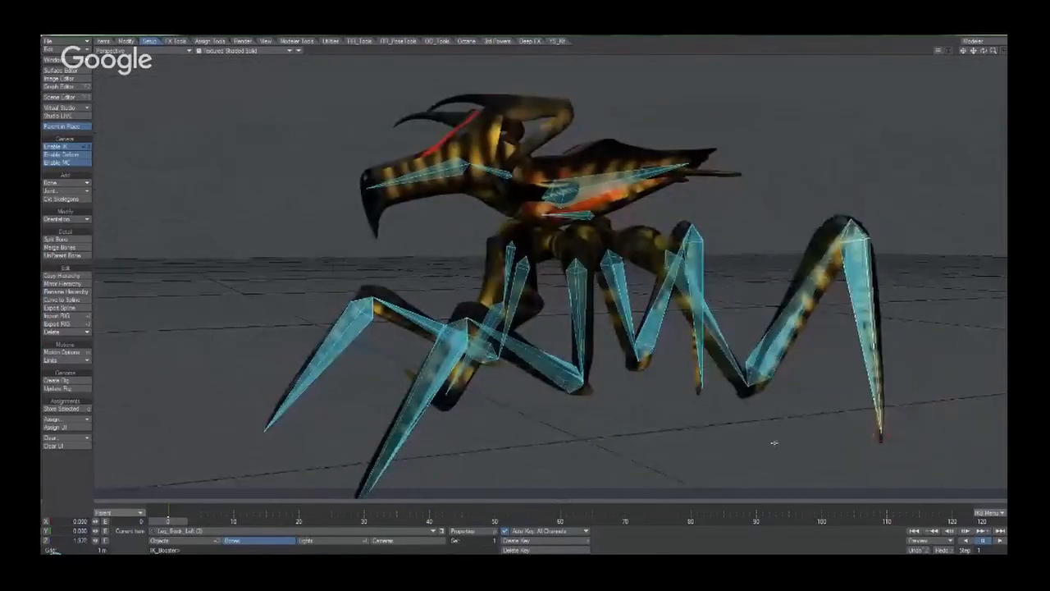
Test-pull the back right foot up and down, undo its moves, and try pulling the front right foot.
drag(700, 389, 678, 375)
key(ctrl+z)
click(648, 366)
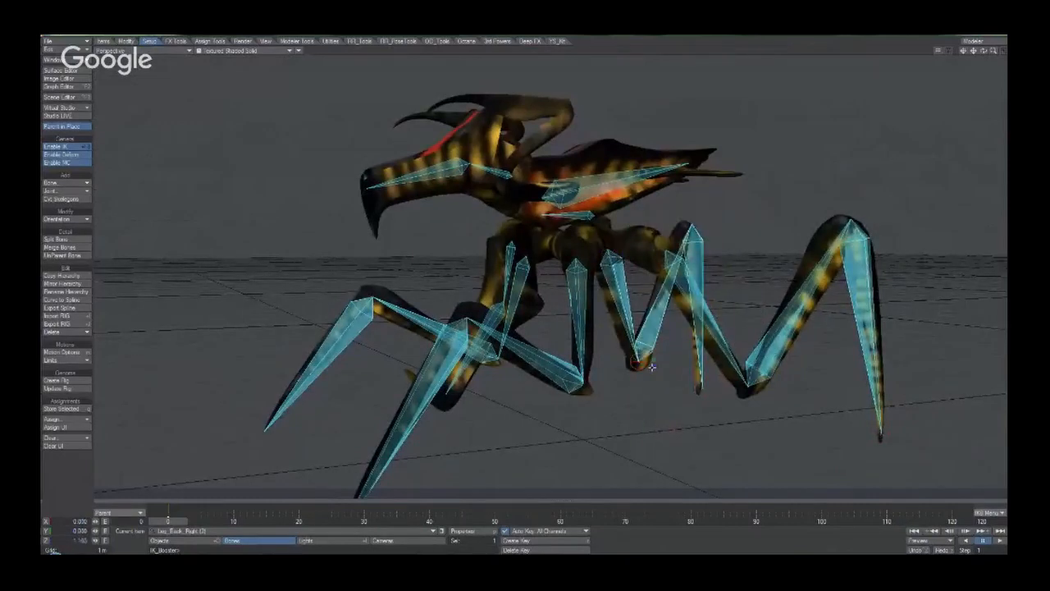
drag(697, 389, 700, 249)
drag(685, 177, 685, 398)
key(ctrl+z)
alt+drag(621, 416, 599, 492)
drag(366, 341, 405, 258)
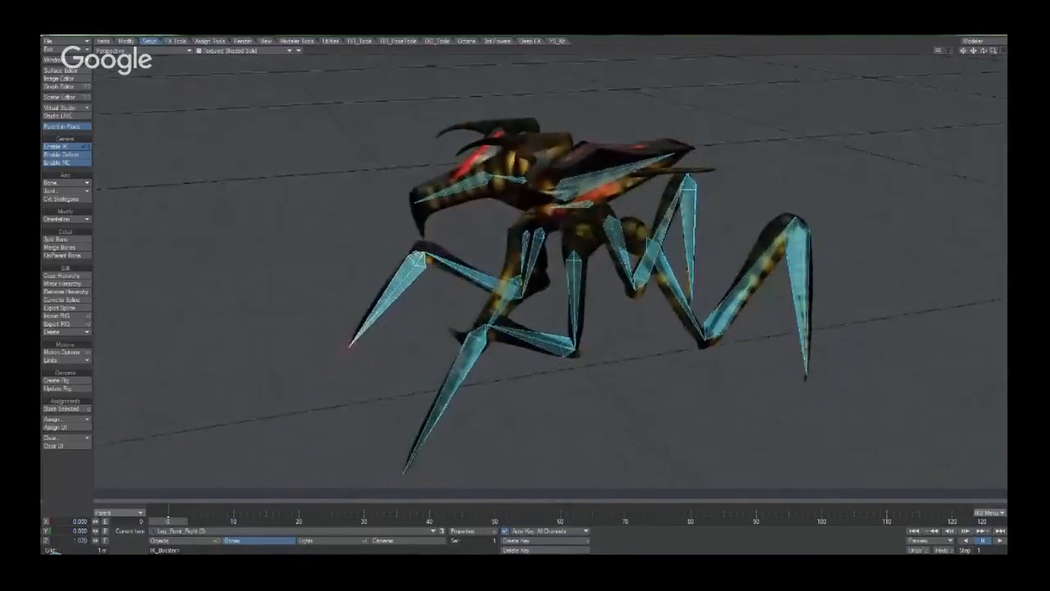
Switch the lowest bone of the front right leg to Quaternion mode, and select the front left leg's bones for the same change.
click(485, 274)
click(408, 256)
right_click(409, 256)
mouse_move(412, 293)
click(464, 301)
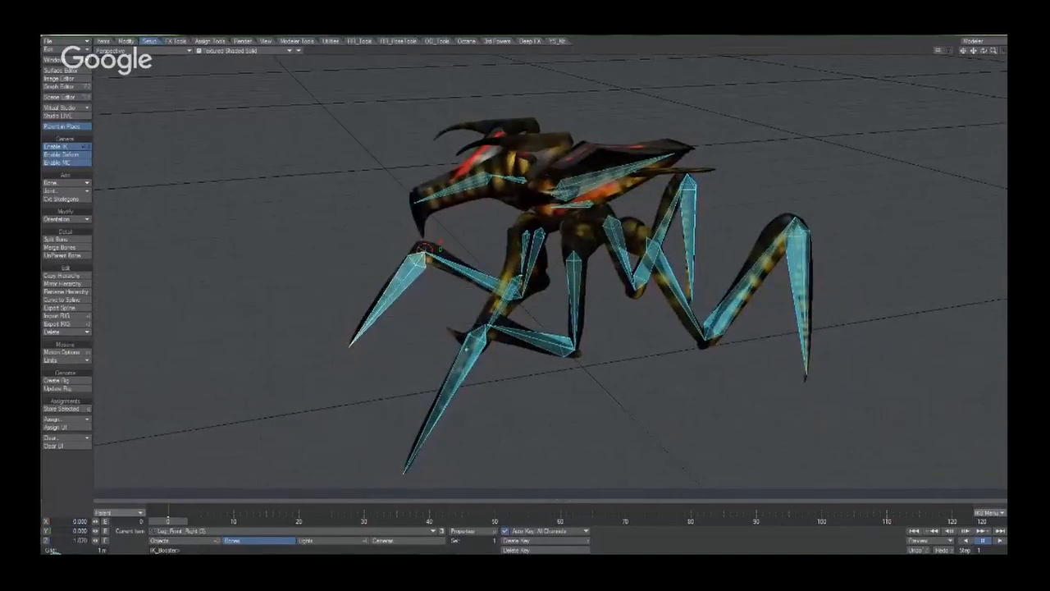
alt+drag(455, 344, 474, 319)
click(474, 319)
right_click(475, 309)
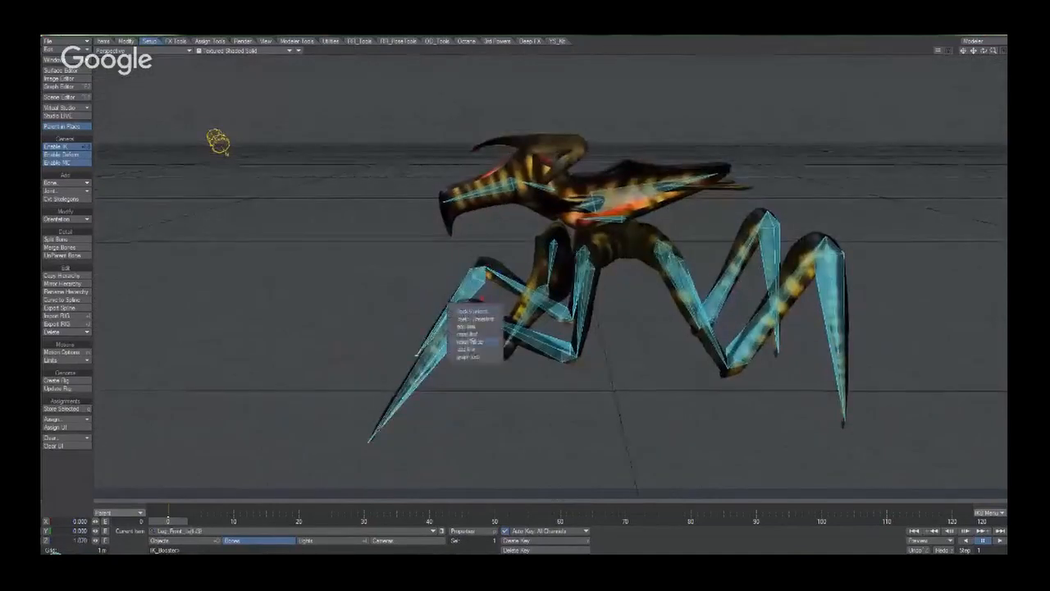
click(438, 262)
right_click(468, 313)
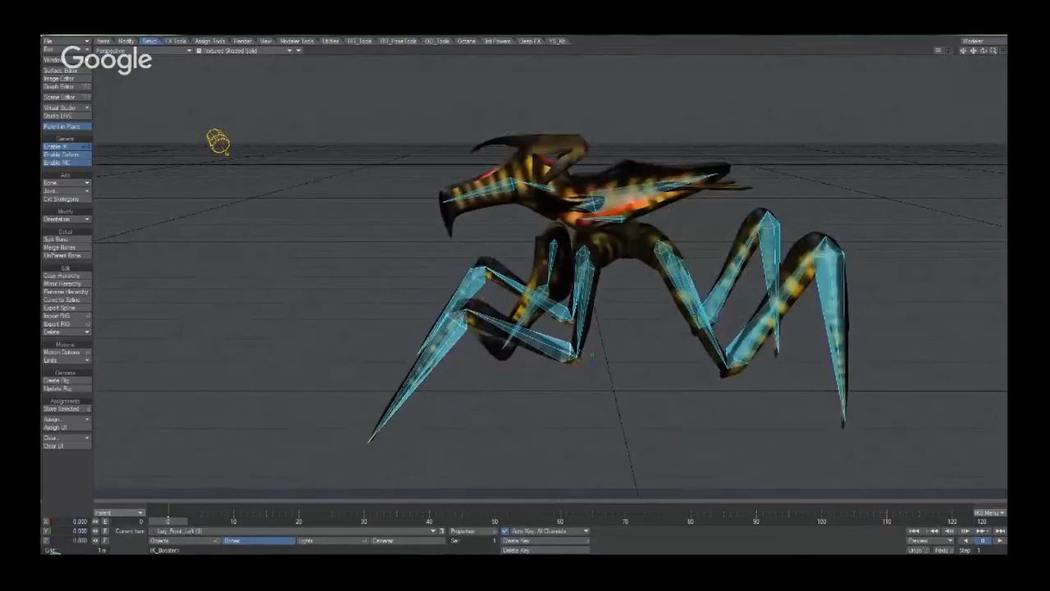
Set the front left leg's middle and upper bones to Quaternion mode.
right_click(561, 359)
mouse_move(568, 392)
click(617, 404)
alt+drag(620, 394, 579, 345)
click(573, 261)
right_click(575, 260)
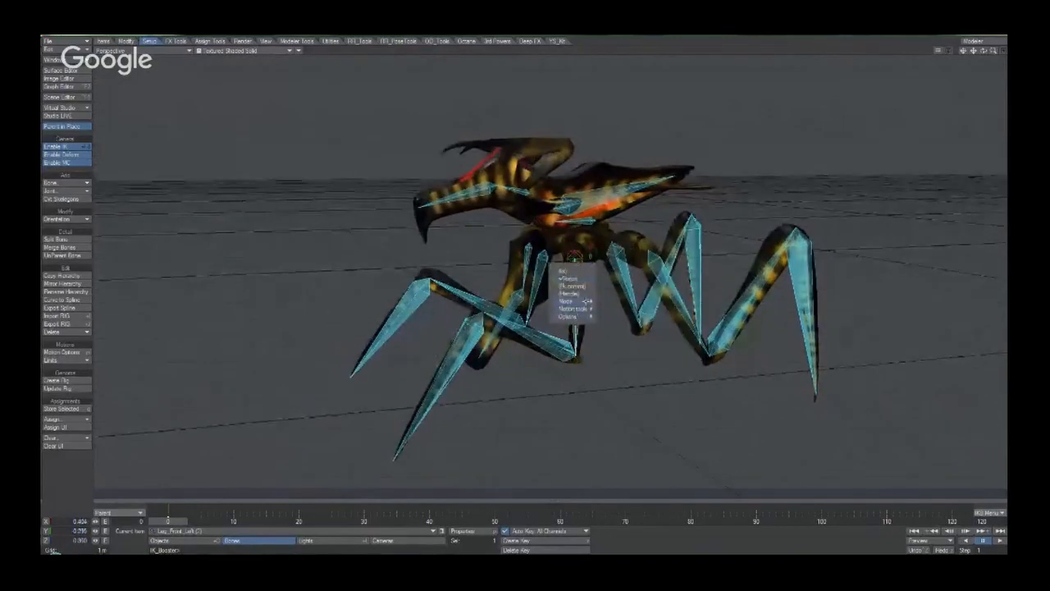
mouse_move(574, 302)
click(615, 322)
right_click(550, 256)
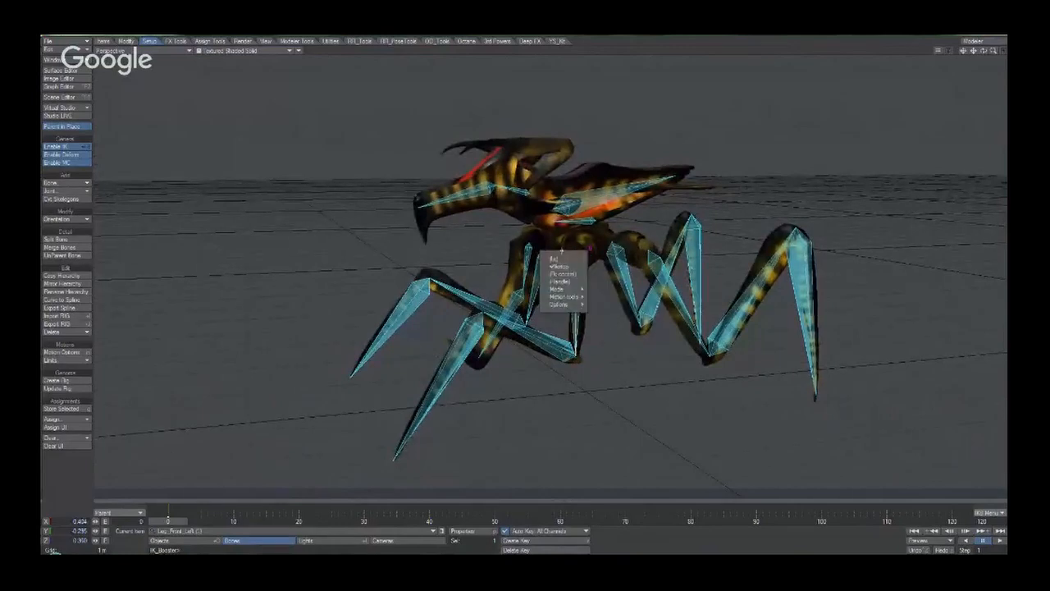
click(608, 302)
Set the upper bones of the front right, back right and back left legs to Quaternion mode.
alt+drag(608, 303, 574, 262)
right_click(573, 251)
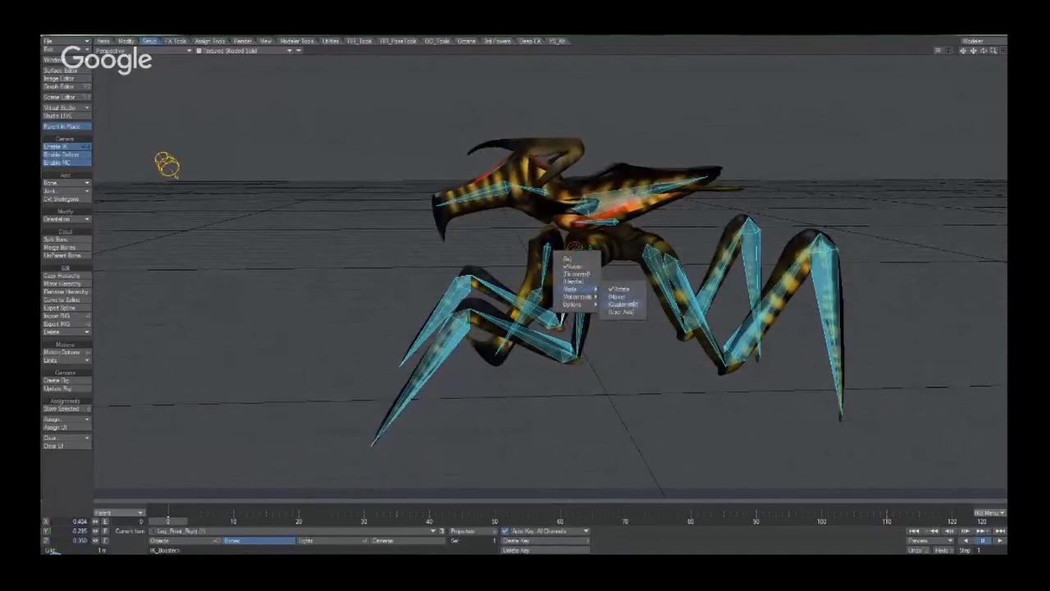
click(633, 305)
right_click(644, 239)
mouse_move(645, 276)
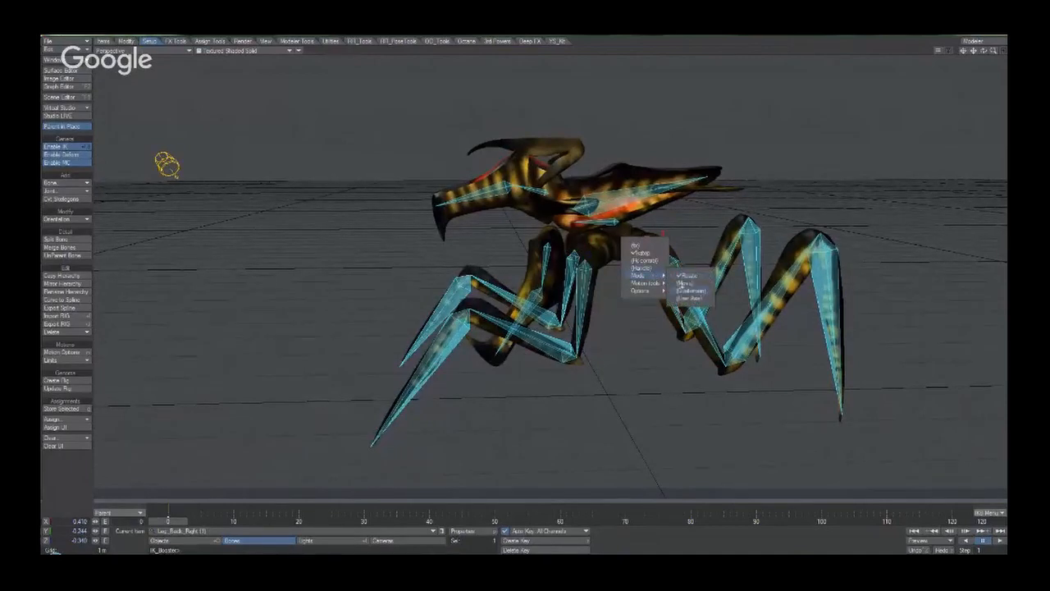
click(684, 290)
right_click(647, 247)
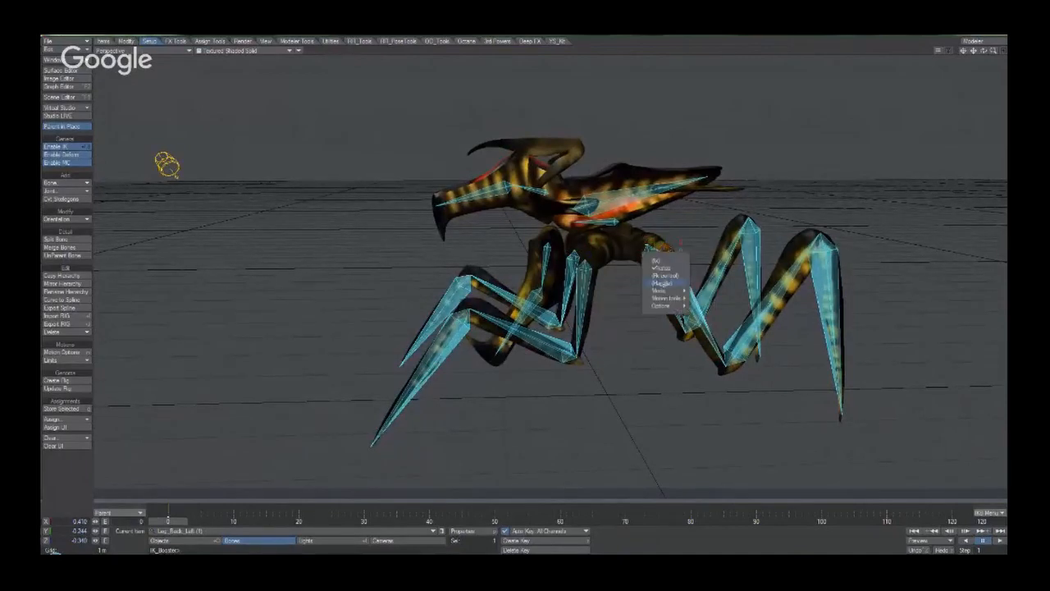
mouse_move(666, 291)
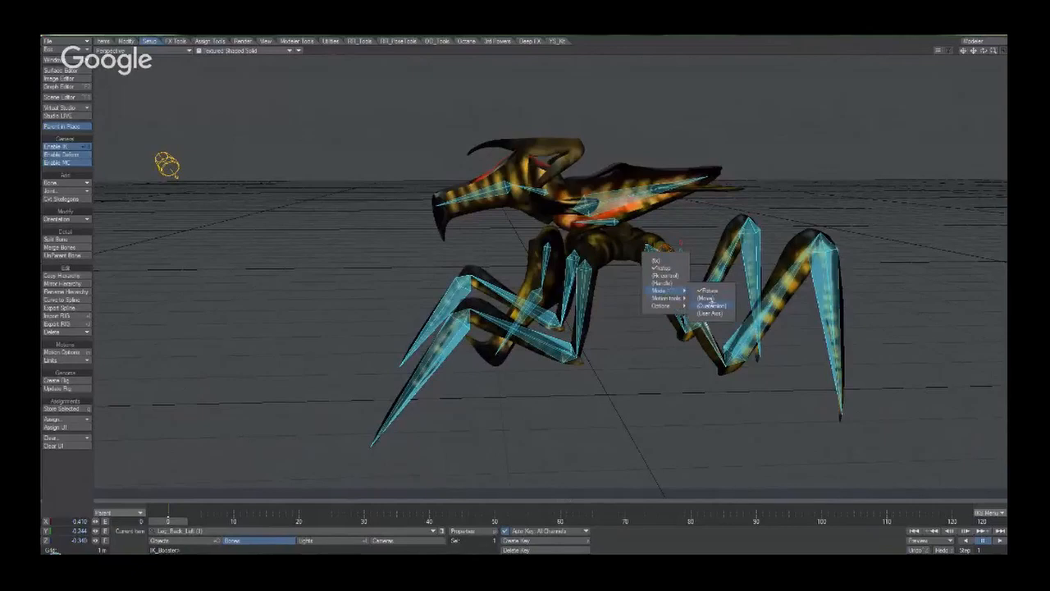
click(710, 300)
alt+drag(719, 256, 743, 252)
Set the middle bones of the back right and back left legs to Quaternion mode.
click(755, 214)
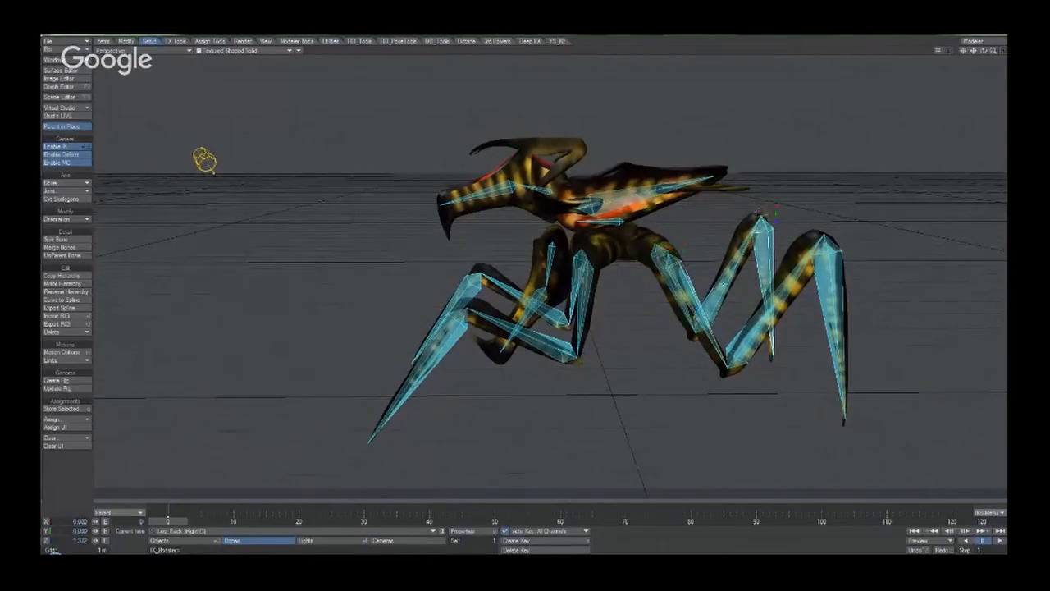
right_click(665, 343)
mouse_move(694, 376)
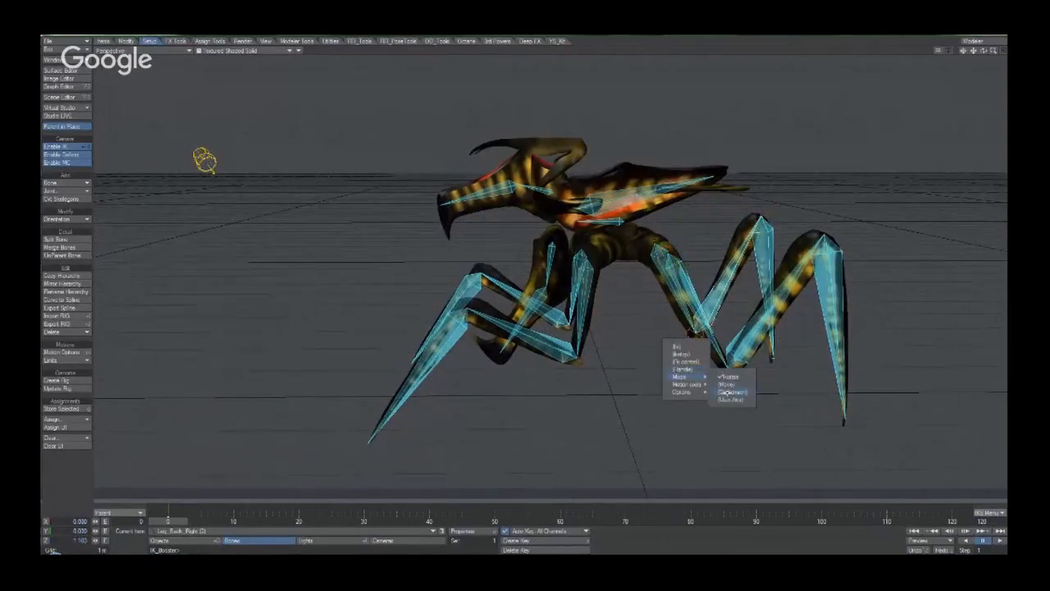
click(730, 392)
right_click(708, 364)
mouse_move(727, 399)
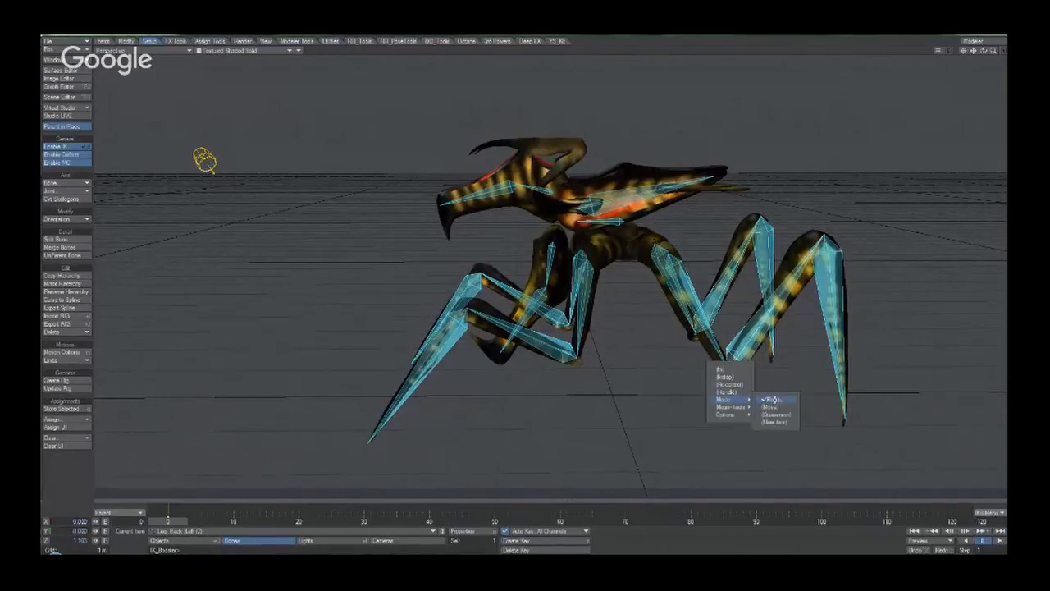
click(773, 400)
Set the lowest bones of the back left and back right legs to Quaternion mode.
right_click(815, 227)
mouse_move(827, 264)
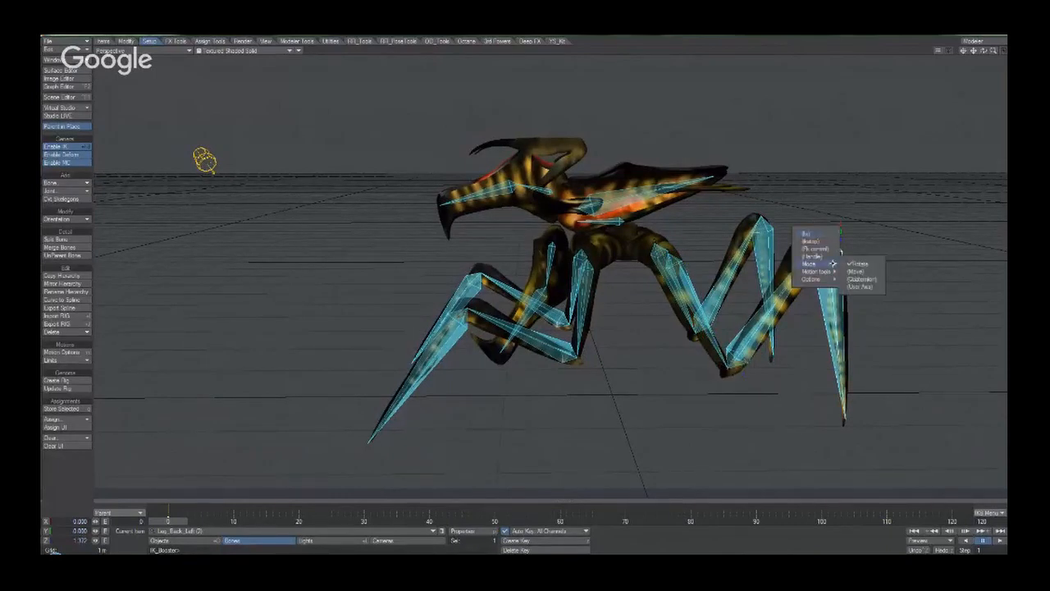
click(866, 279)
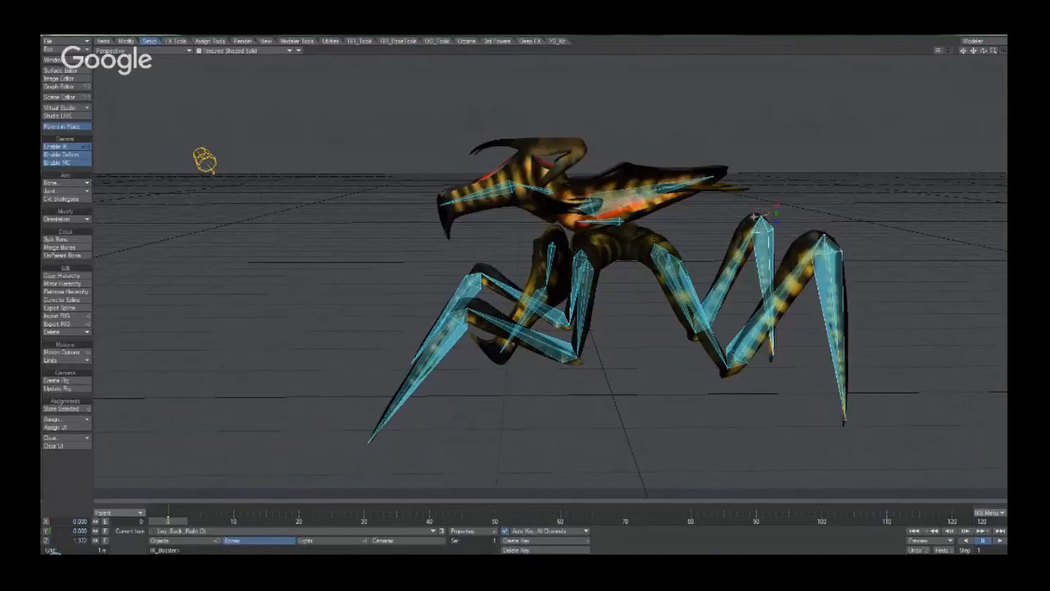
right_click(741, 219)
mouse_move(763, 255)
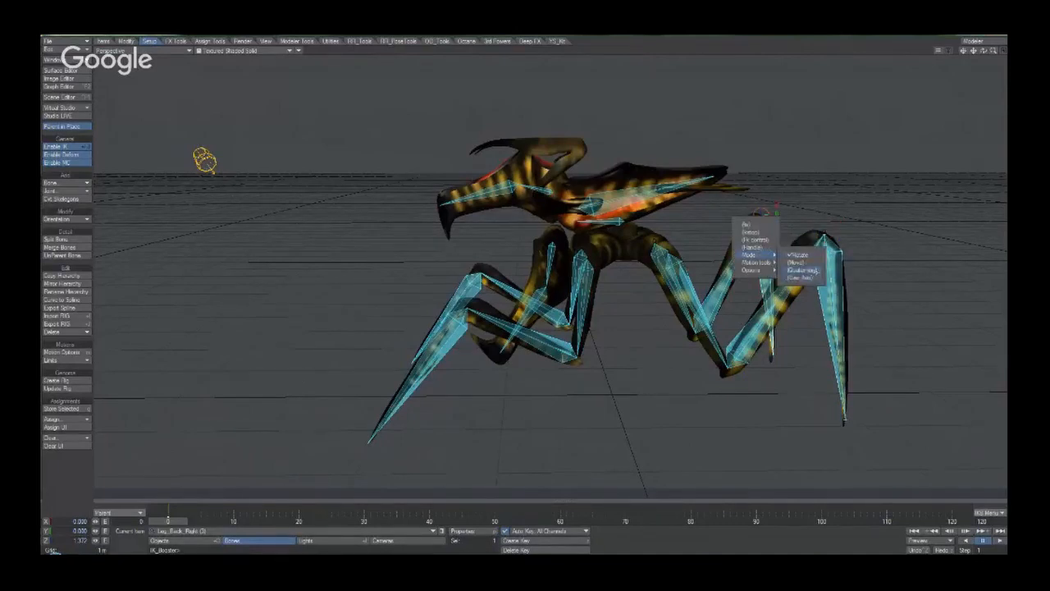
click(802, 270)
Select the front right leg's bones, ending on the upper bone Leg_Front_Right (1).
click(482, 274)
alt+drag(484, 271, 525, 306)
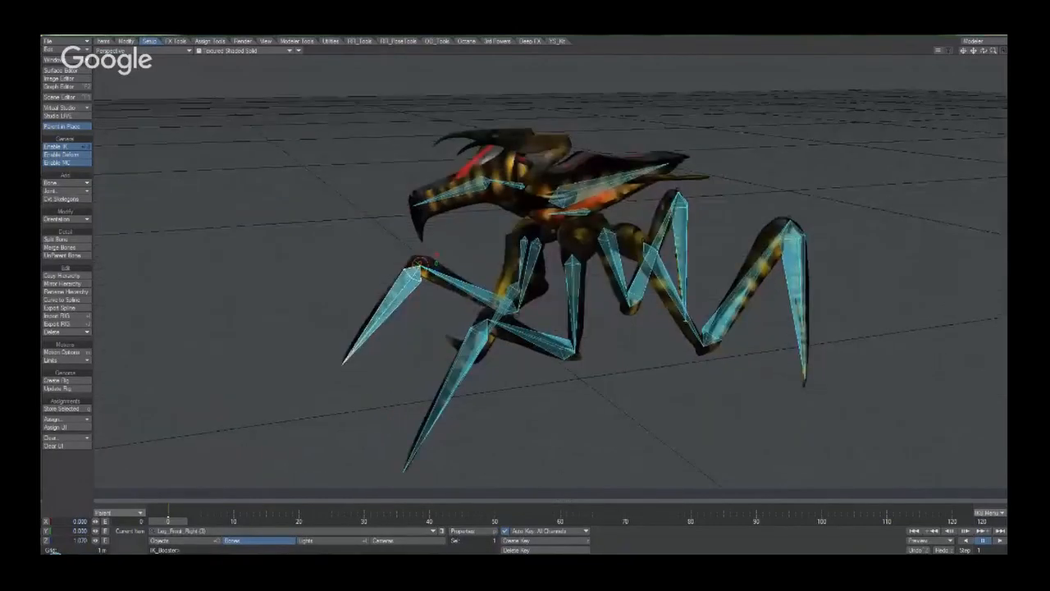
click(521, 310)
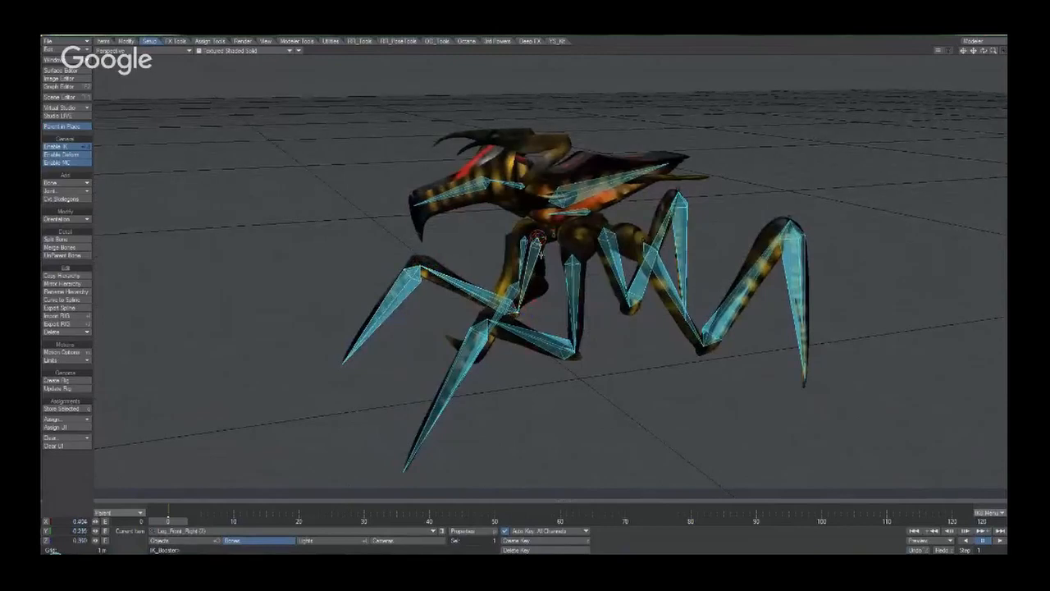
Set the mode of the second bones of the front right and front left legs to Quaternion.
right_click(507, 320)
mouse_move(525, 356)
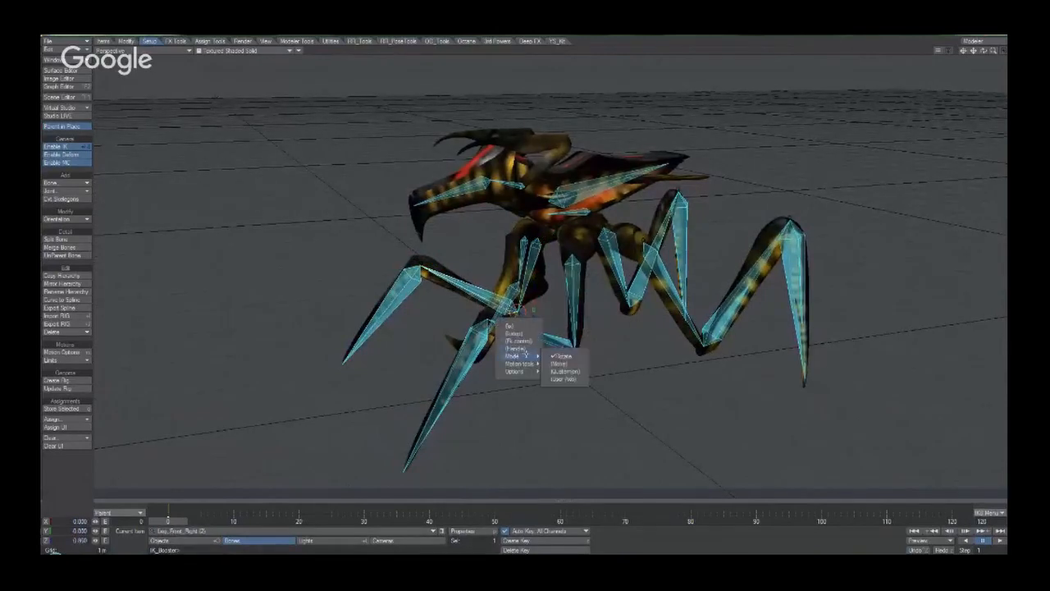
click(563, 371)
click(572, 350)
right_click(572, 351)
mouse_move(575, 389)
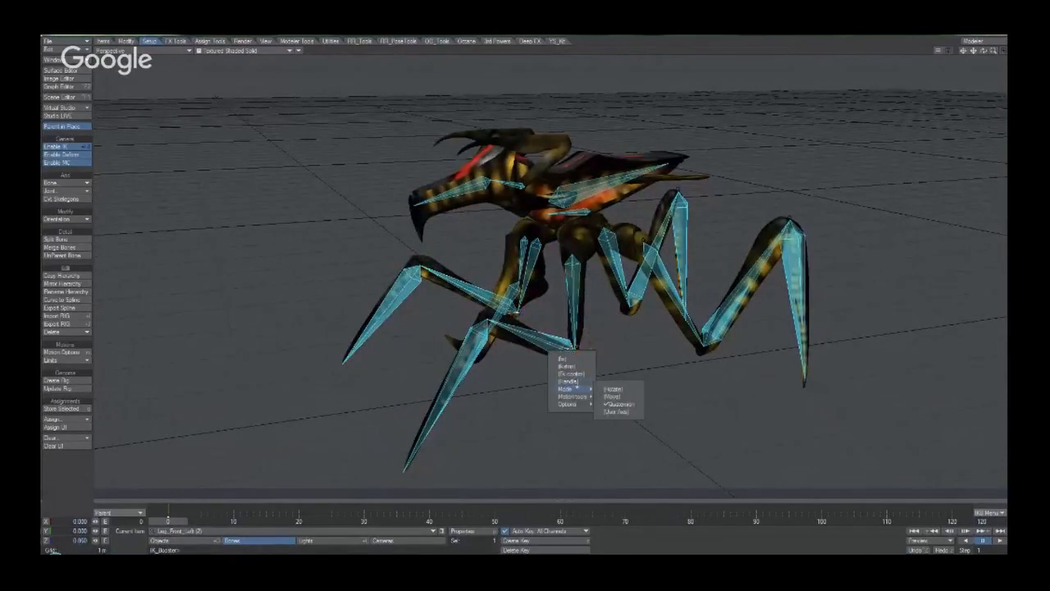
click(630, 403)
Go over the front legs' knee joints and set Quaternion mode on the front right leg's second bone again.
click(488, 317)
click(420, 274)
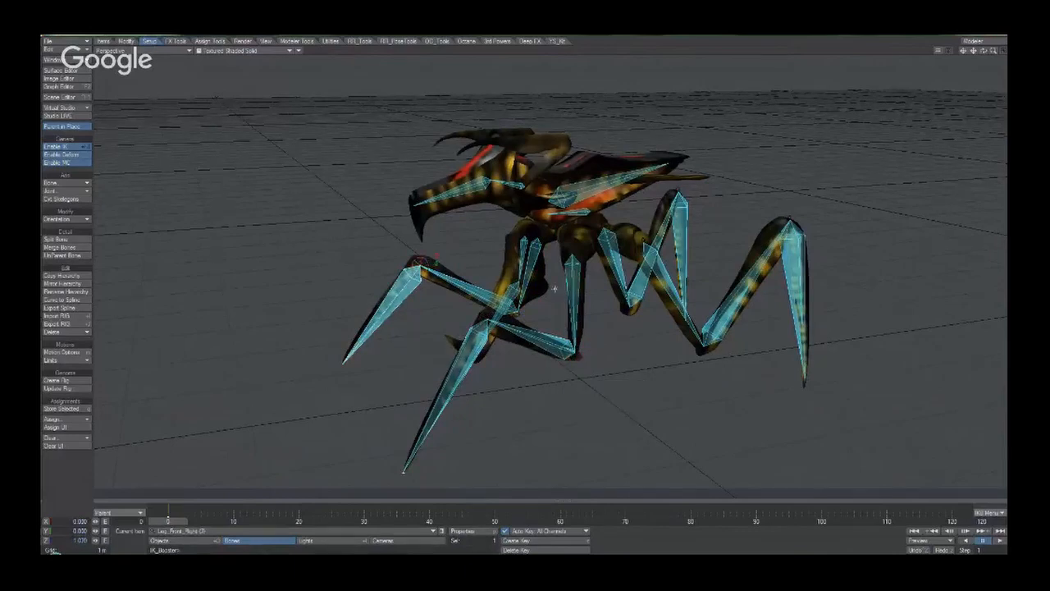
alt+drag(420, 275, 464, 193)
click(577, 339)
alt+drag(592, 327, 568, 291)
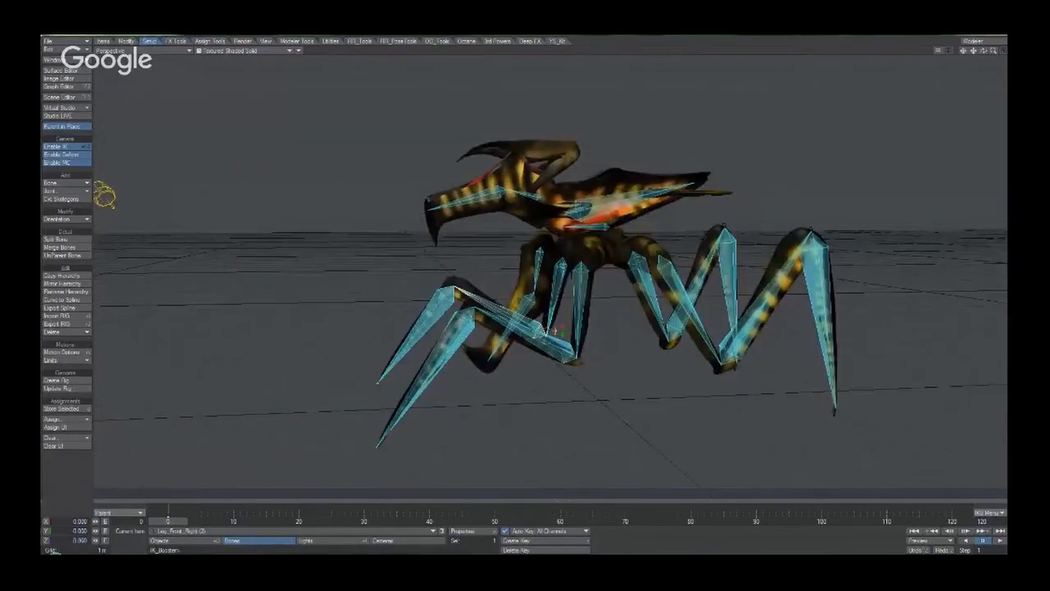
right_click(554, 332)
mouse_move(545, 370)
click(596, 385)
Step through the legs' first bones and on to the second bone of the back right leg.
click(566, 255)
click(563, 256)
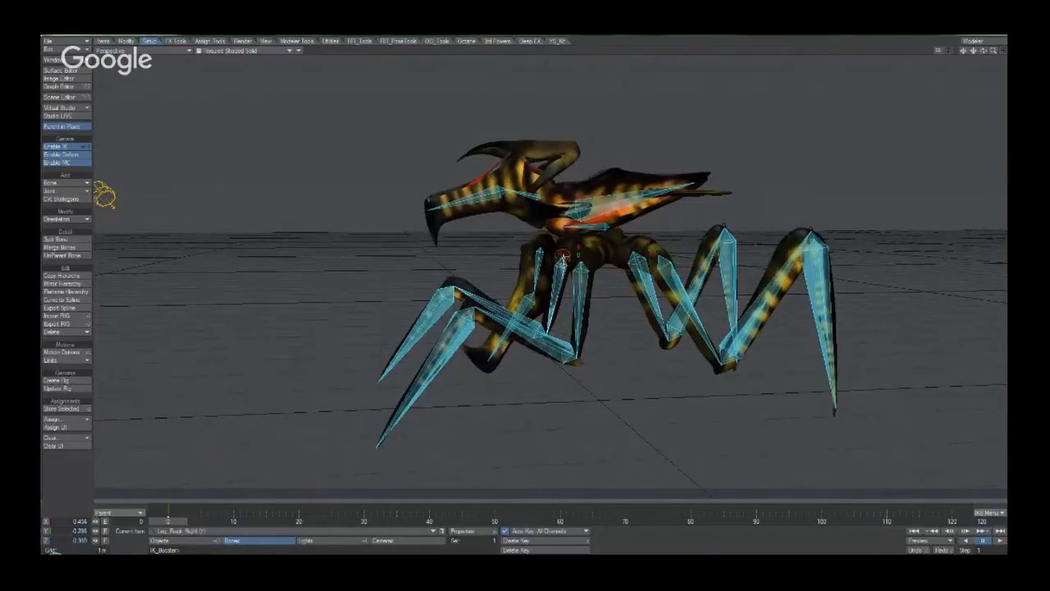
click(580, 261)
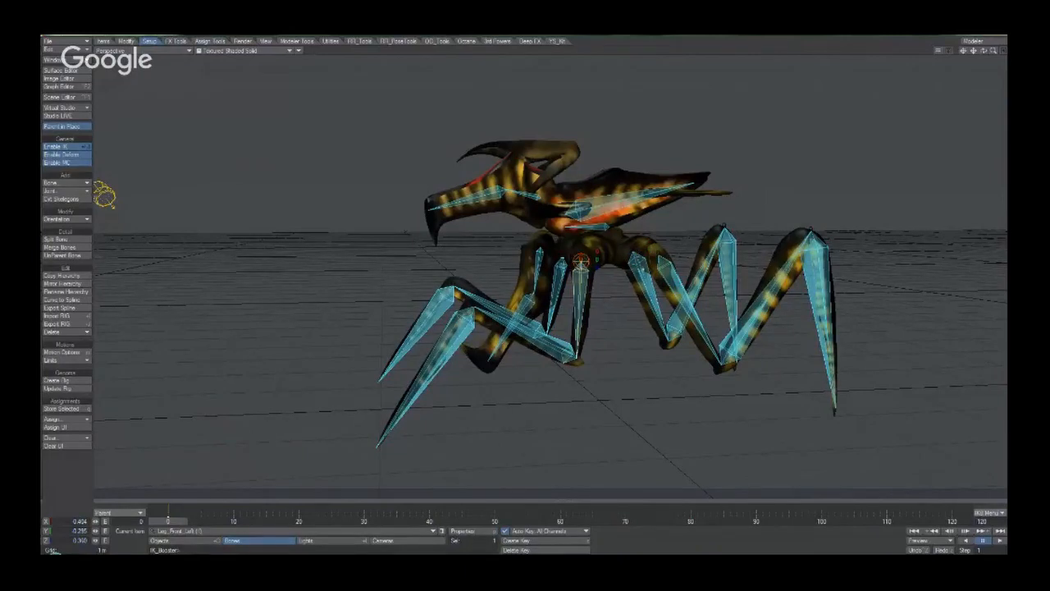
click(648, 289)
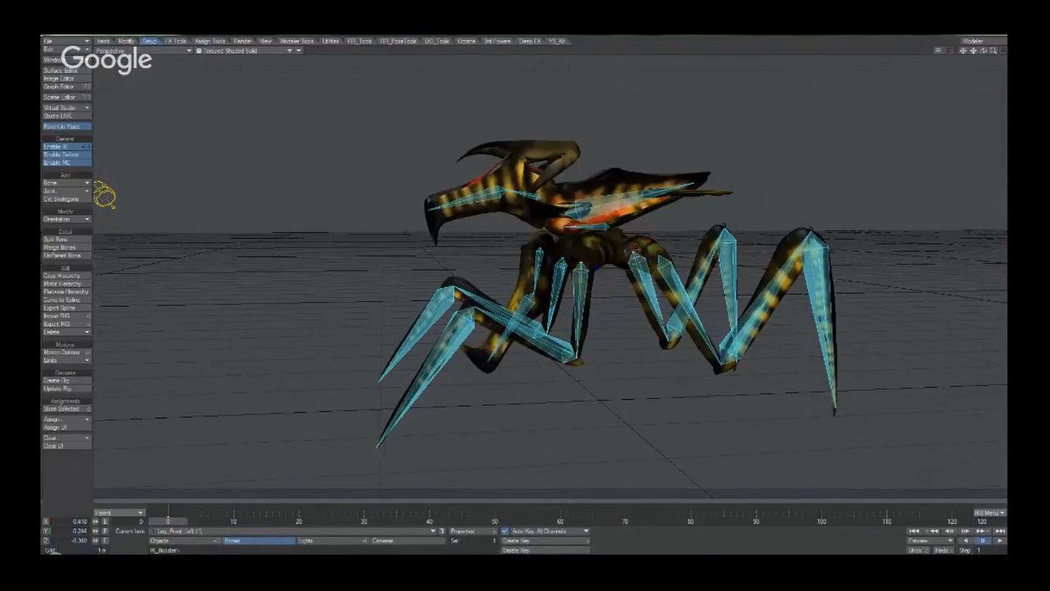
click(697, 306)
key(Down)
key(Down)
key(Down)
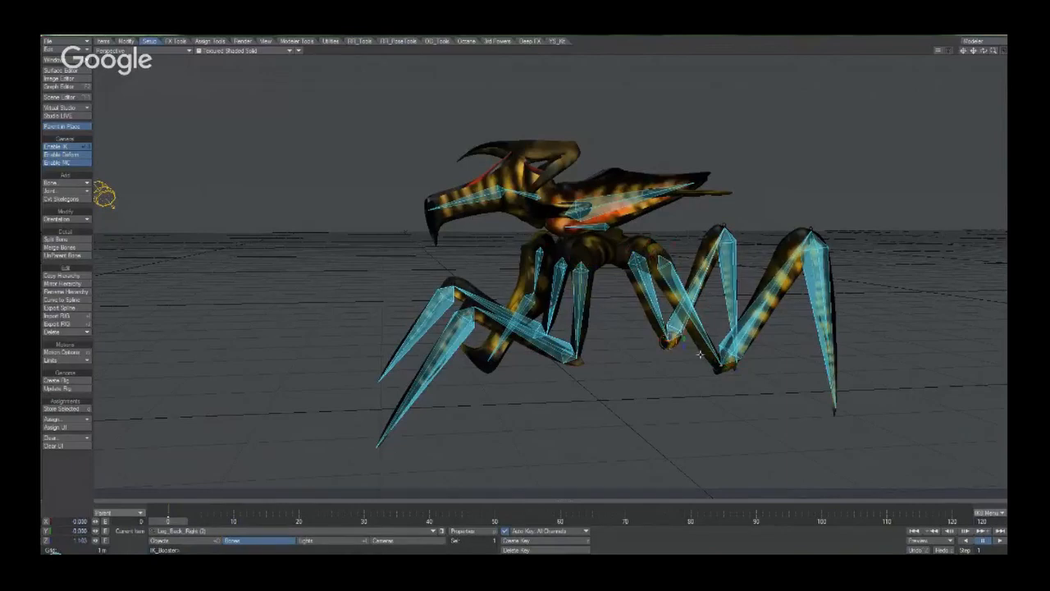
Set the mode of the back left leg's second bone to Quaternion and select the back right leg's joints.
right_click(717, 360)
mouse_move(725, 400)
click(760, 409)
click(671, 339)
click(727, 227)
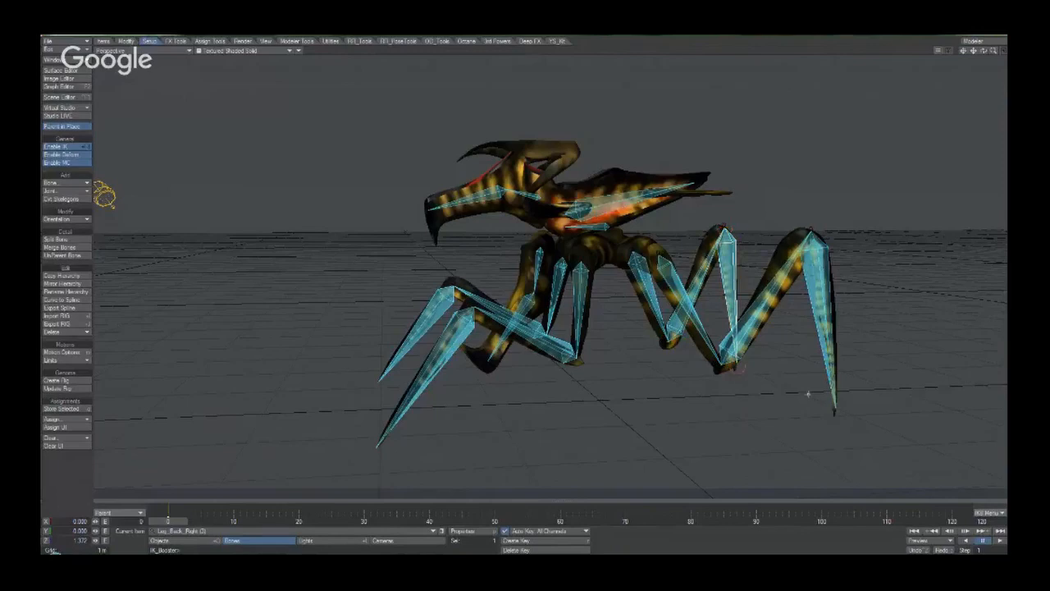
Try pulling the tip of the back left leg slightly, and undo the move.
click(831, 384)
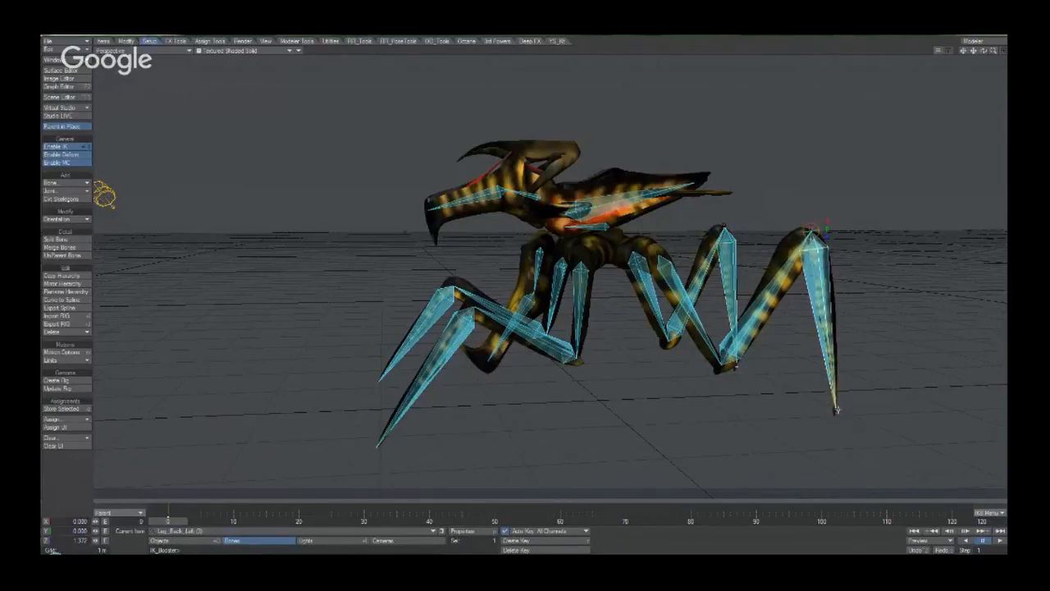
mouse_move(837, 411)
mouse_down()
mouse_move(684, 432)
mouse_move(826, 391)
mouse_move(816, 361)
mouse_move(827, 401)
mouse_move(858, 349)
mouse_move(843, 463)
mouse_move(862, 429)
mouse_move(809, 377)
mouse_move(829, 421)
mouse_up()
key(ctrl+z)
Apply Fix to the goal at the tip of the back left leg.
click(601, 232)
click(837, 394)
right_click(835, 412)
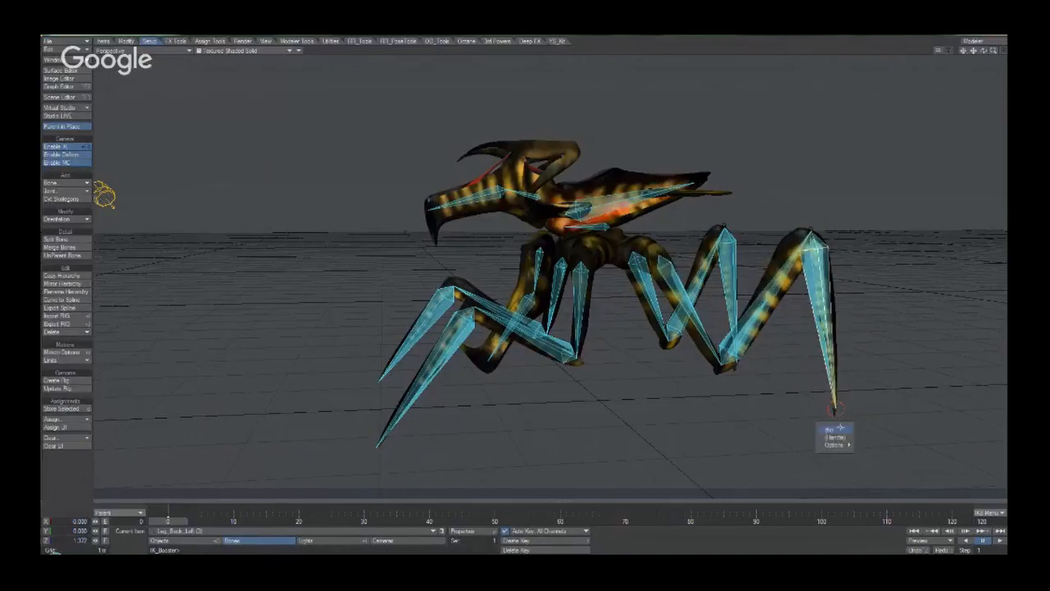
click(835, 428)
mouse_move(812, 231)
mouse_down()
mouse_move(779, 240)
mouse_move(812, 231)
mouse_up()
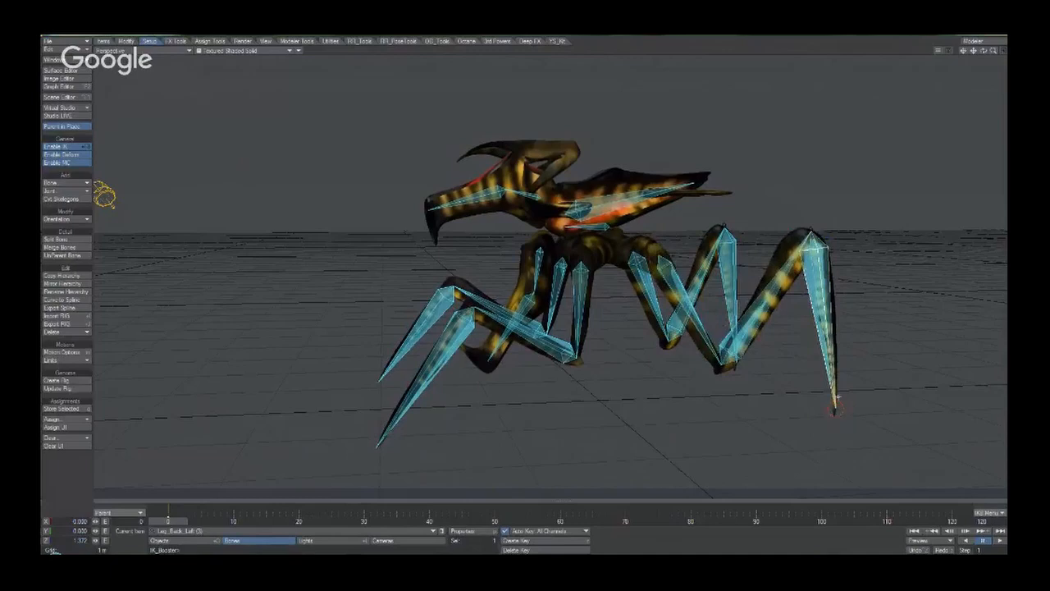
Pull the back left leg's tip in towards the body and back out to test its IK.
drag(821, 420, 757, 402)
drag(885, 409, 666, 379)
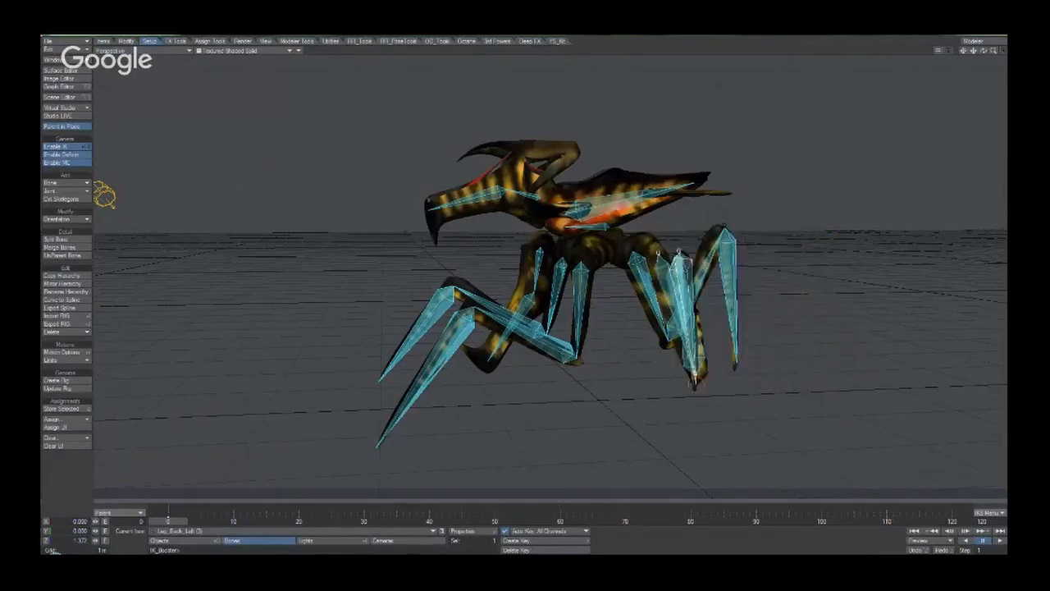
drag(768, 399, 846, 421)
mouse_move(717, 268)
alt+mouse_down()
mouse_move(788, 328)
mouse_move(722, 275)
alt+mouse_up()
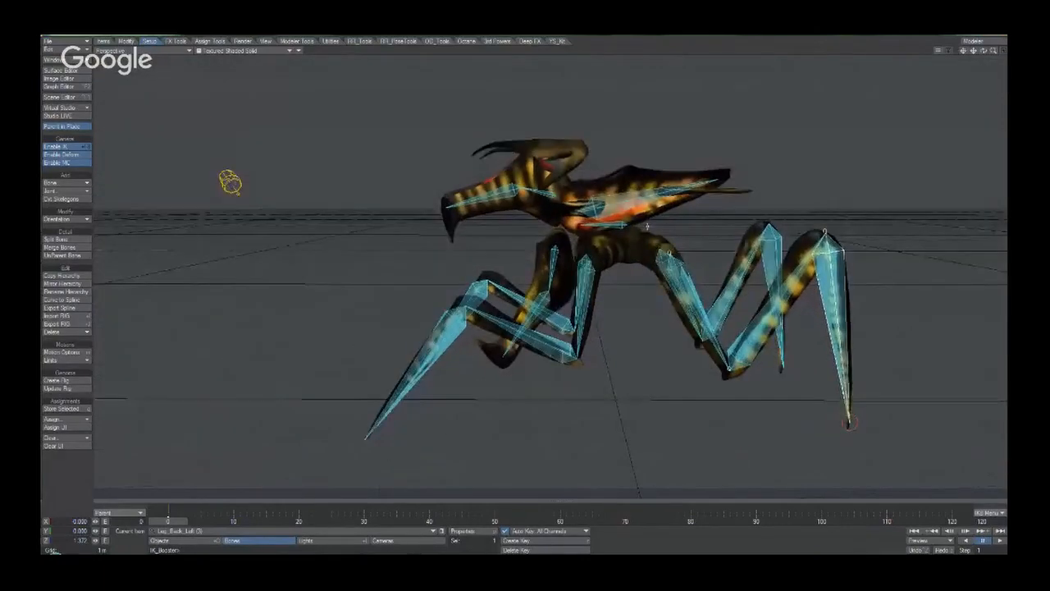
Select the CoG bone and move it to test how the back left leg follows the body.
mouse_move(627, 226)
mouse_down()
mouse_move(627, 246)
mouse_move(627, 225)
mouse_up()
alt+drag(230, 183, 243, 226)
drag(632, 232, 629, 233)
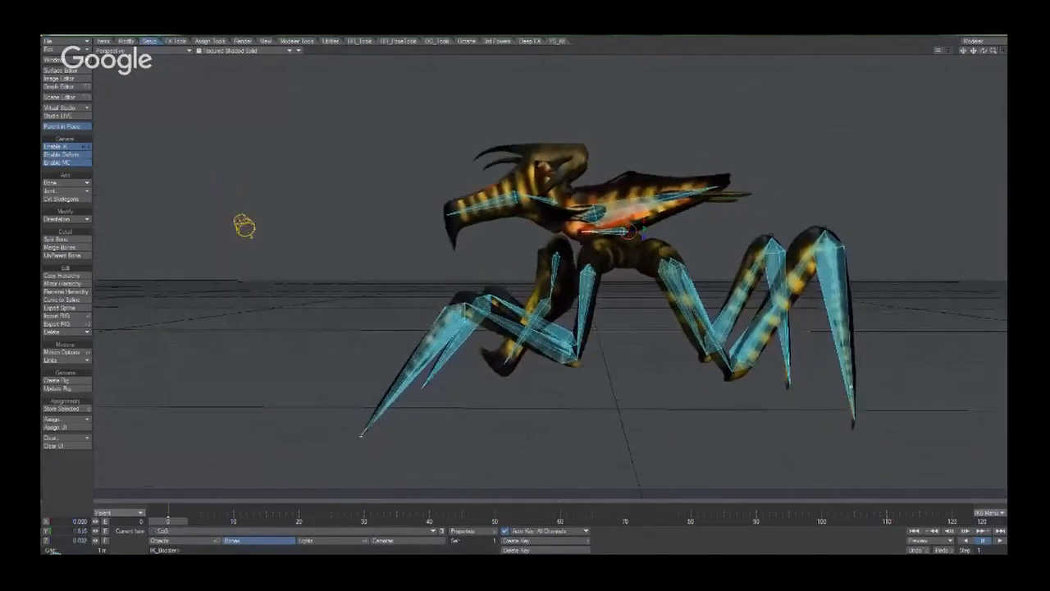
drag(853, 428, 847, 356)
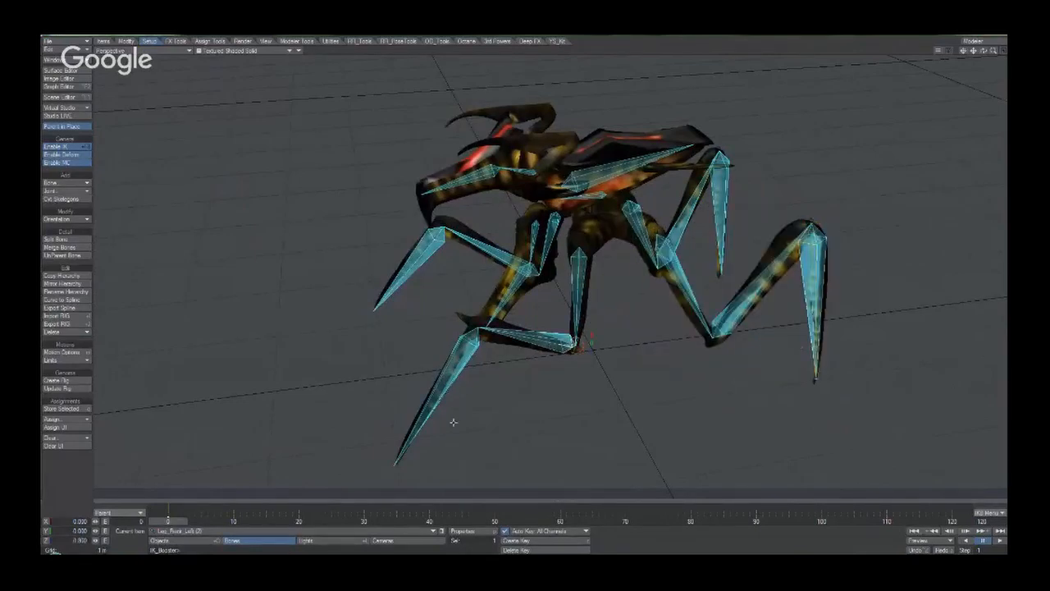
Go over the leg tips and apply Fix to the tip of the back right leg.
alt+drag(399, 460, 368, 436)
alt+drag(368, 436, 394, 400)
alt+drag(656, 238, 667, 284)
scroll(714, 298, up, 5)
scroll(714, 299, down, 4)
scroll(689, 276, down, 3)
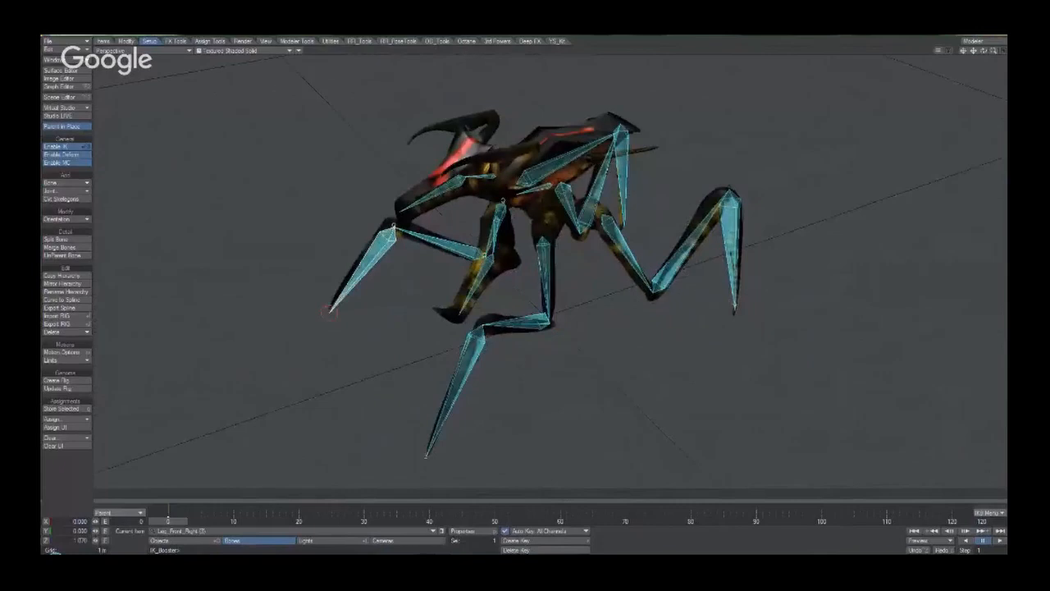
click(738, 310)
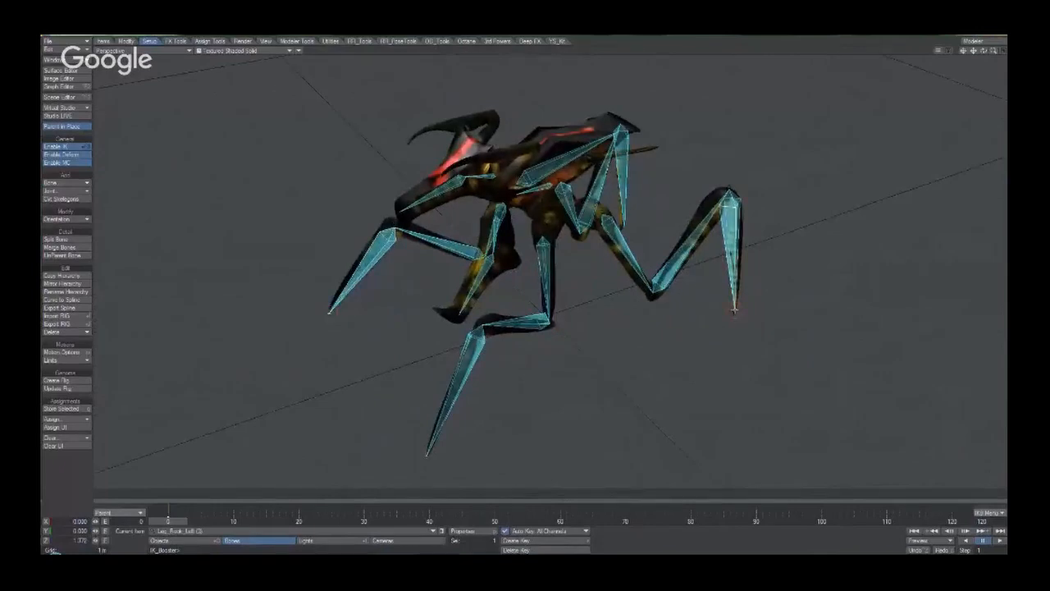
alt+drag(734, 310, 735, 310)
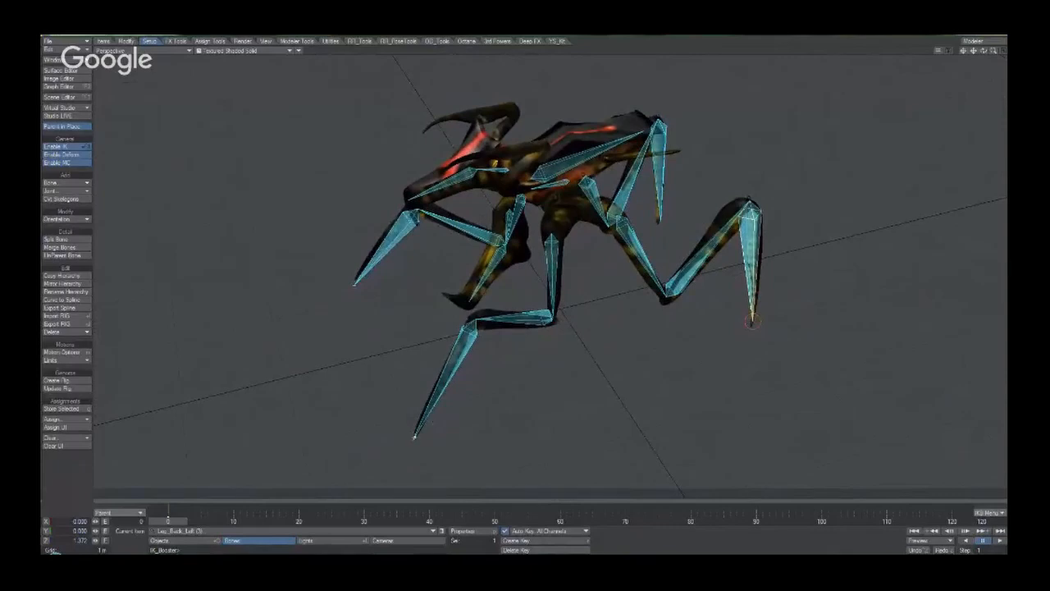
click(353, 283)
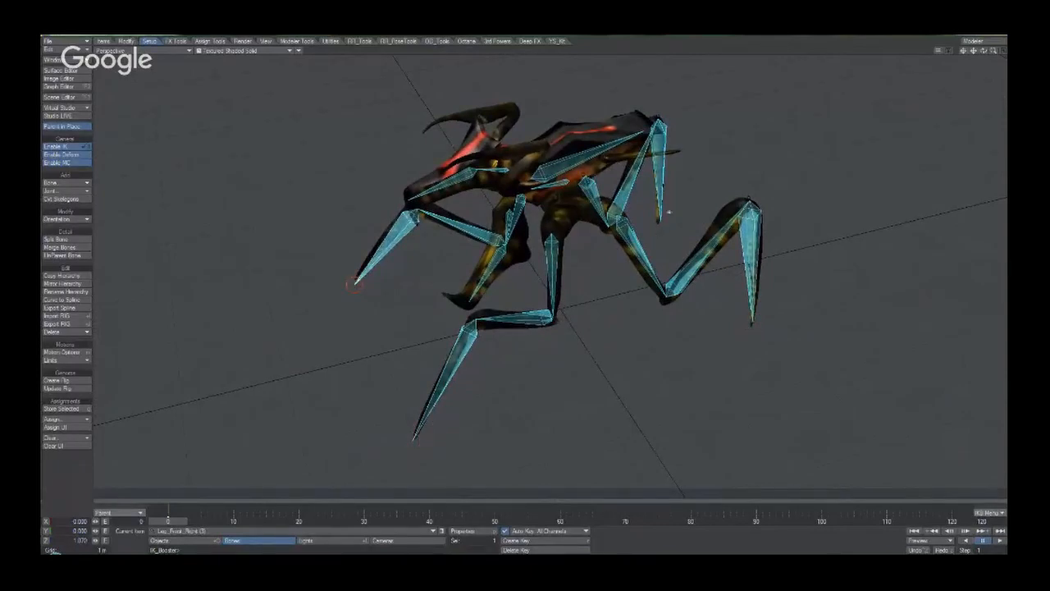
click(660, 218)
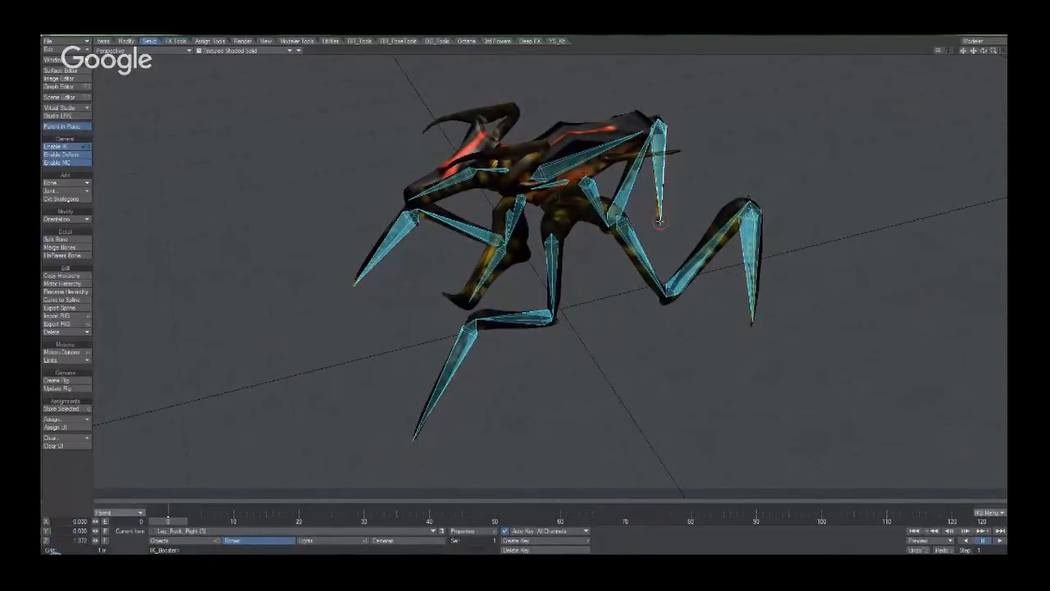
right_click(660, 221)
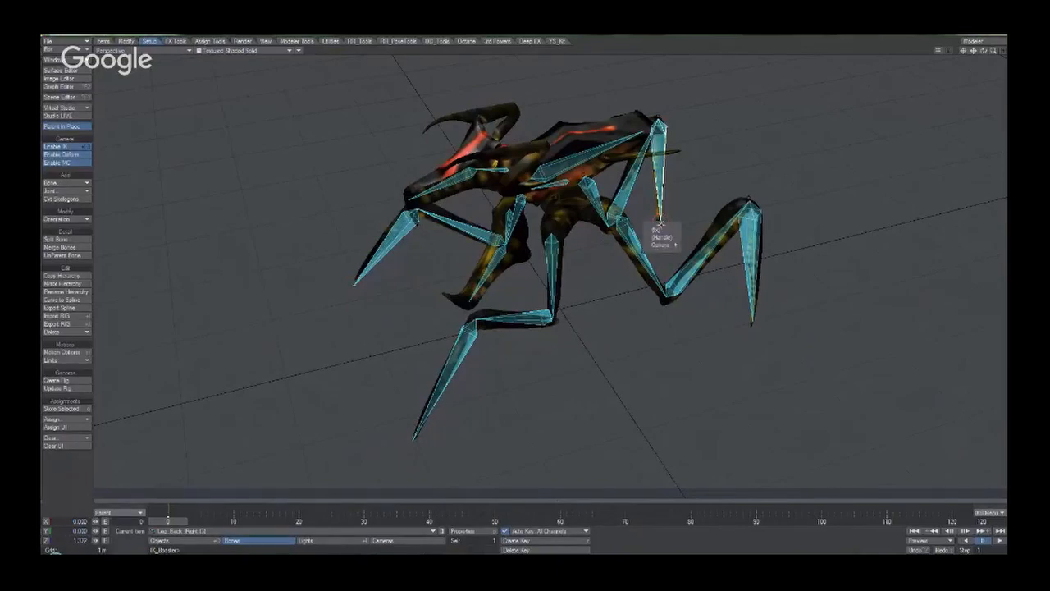
click(661, 230)
Move the CoG bone around to test how the body shifts over the fixed leg tips.
click(739, 299)
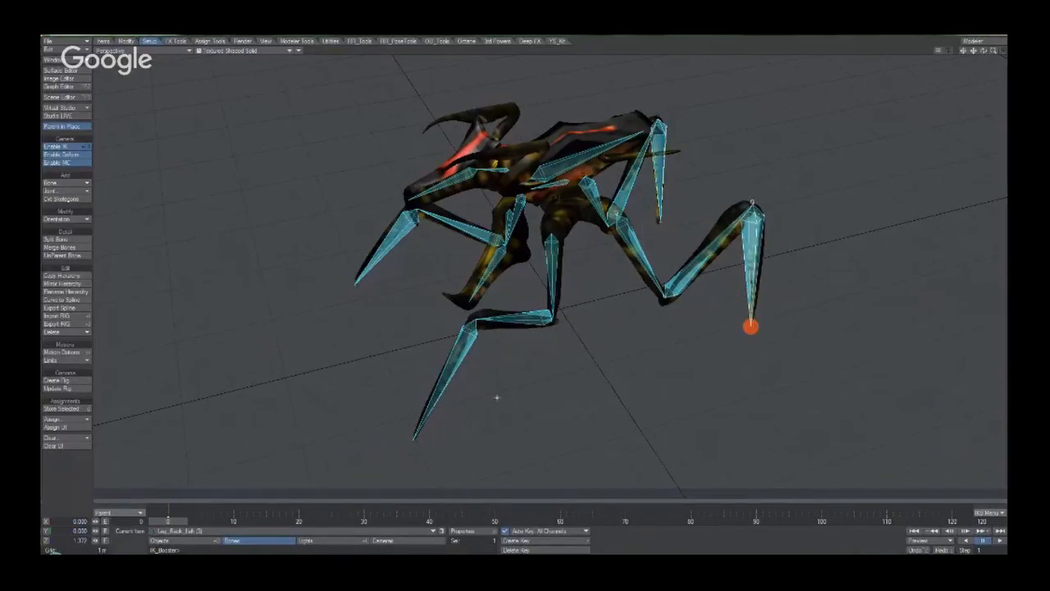
click(354, 284)
alt+drag(572, 283, 591, 230)
drag(598, 232, 597, 226)
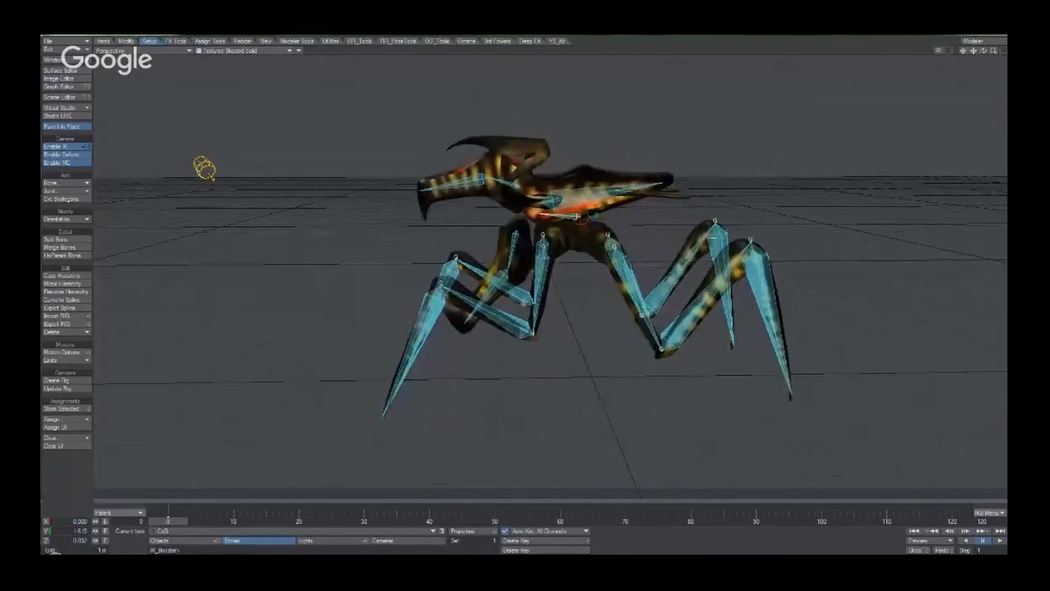
Turn off the IK Bind option and move the CoG bone to test the legs without it.
click(985, 513)
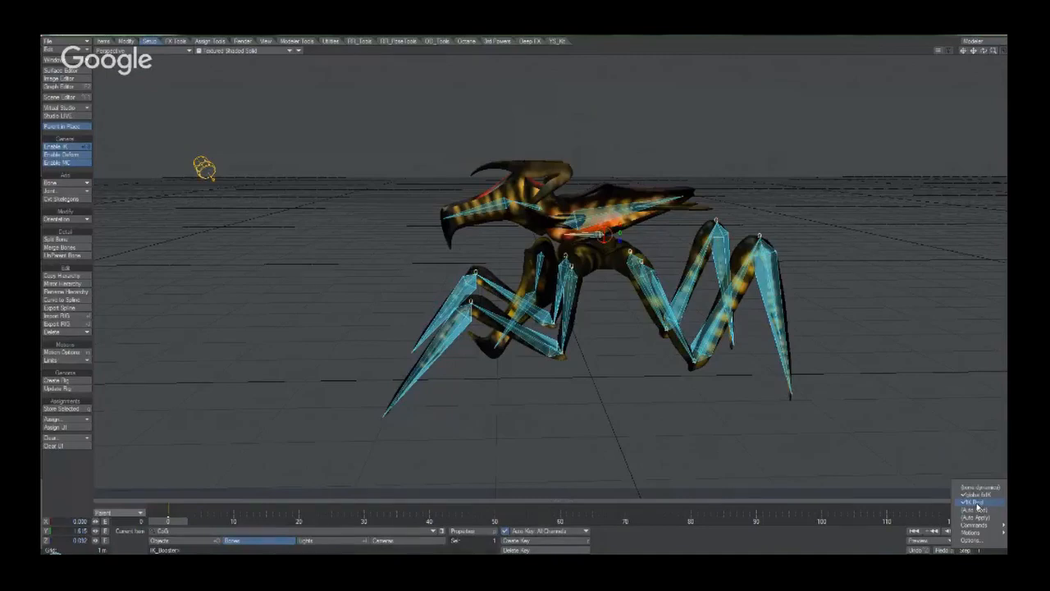
click(977, 503)
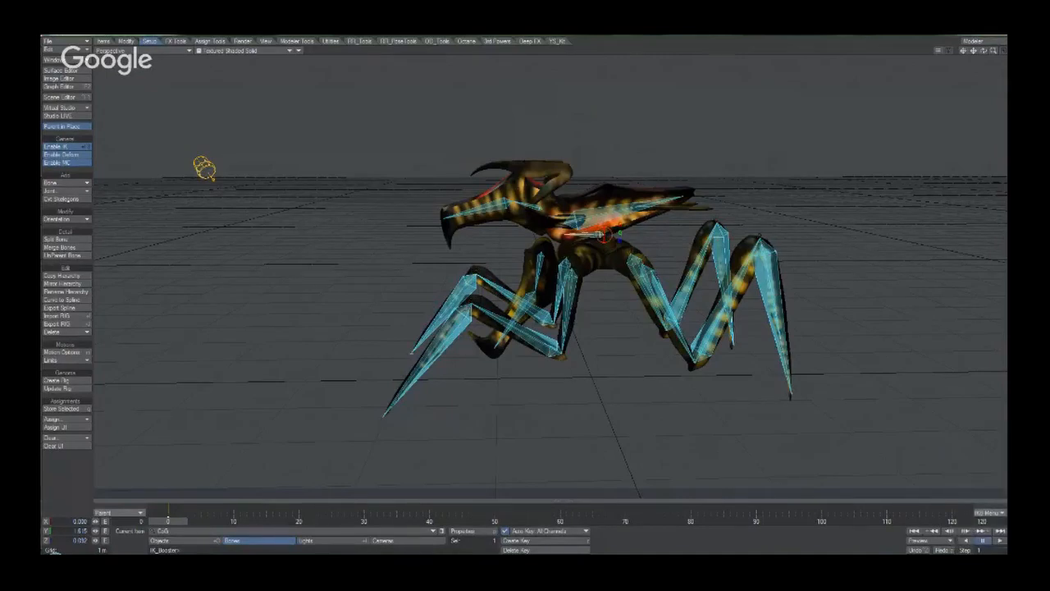
drag(604, 236, 572, 210)
Try pulling the CoG bone far up and away from the ground twice, undoing each move.
click(986, 514)
click(985, 510)
scroll(577, 267, down, 4)
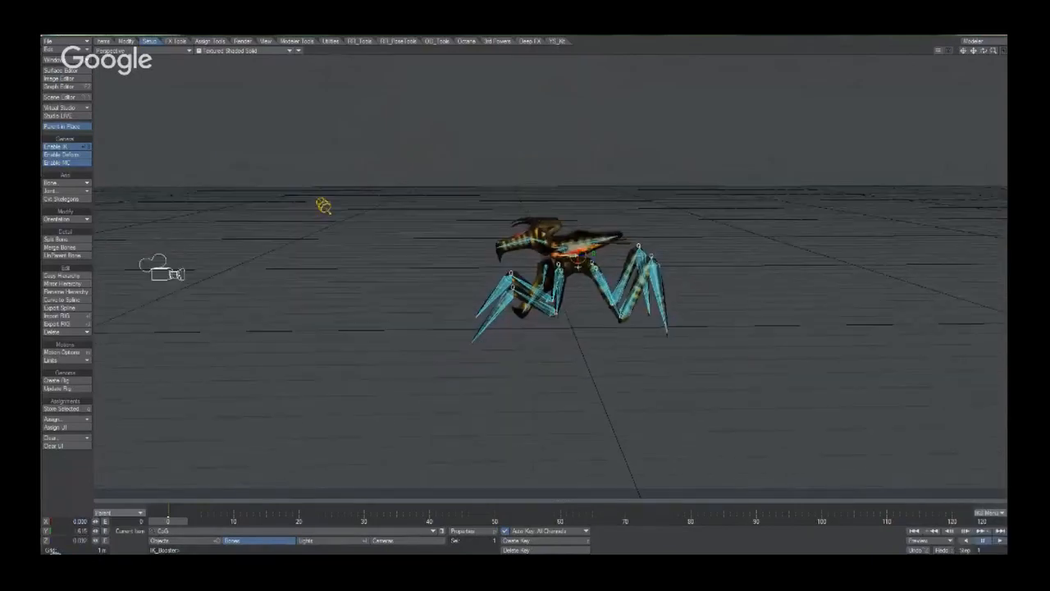
drag(580, 257, 558, 131)
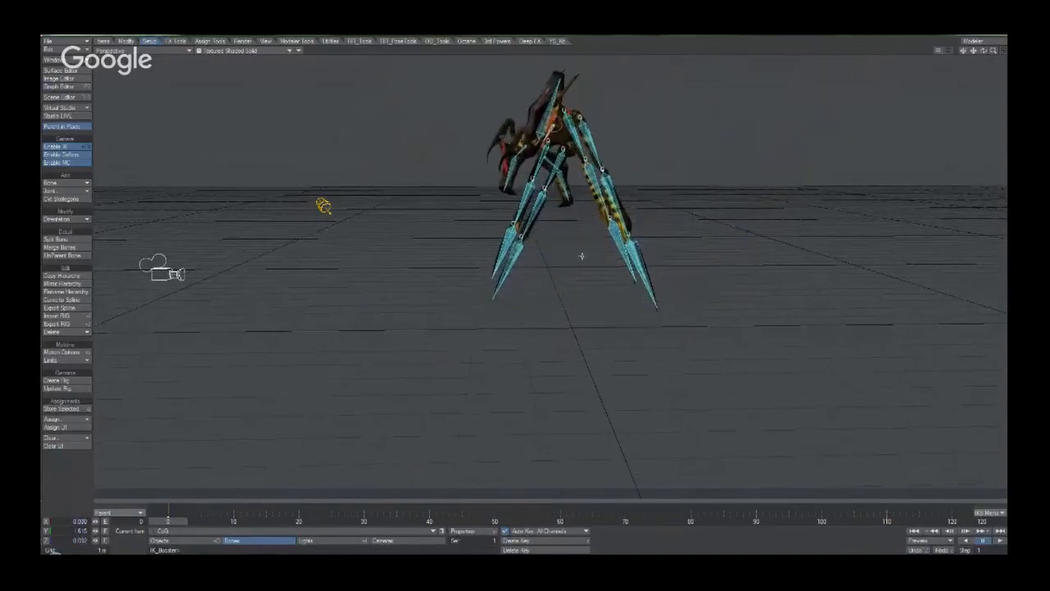
key(ctrl+z)
scroll(551, 271, up, 4)
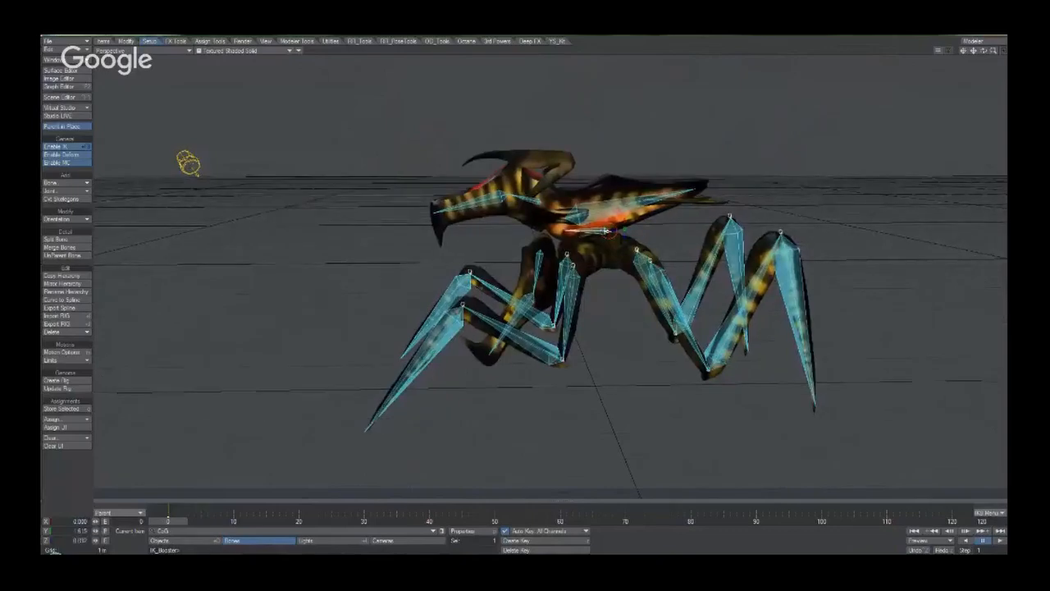
drag(606, 231, 743, 54)
key(ctrl+z)
Toggle the IK Bind option and set the CoG bone's mode to Quaternion.
click(985, 511)
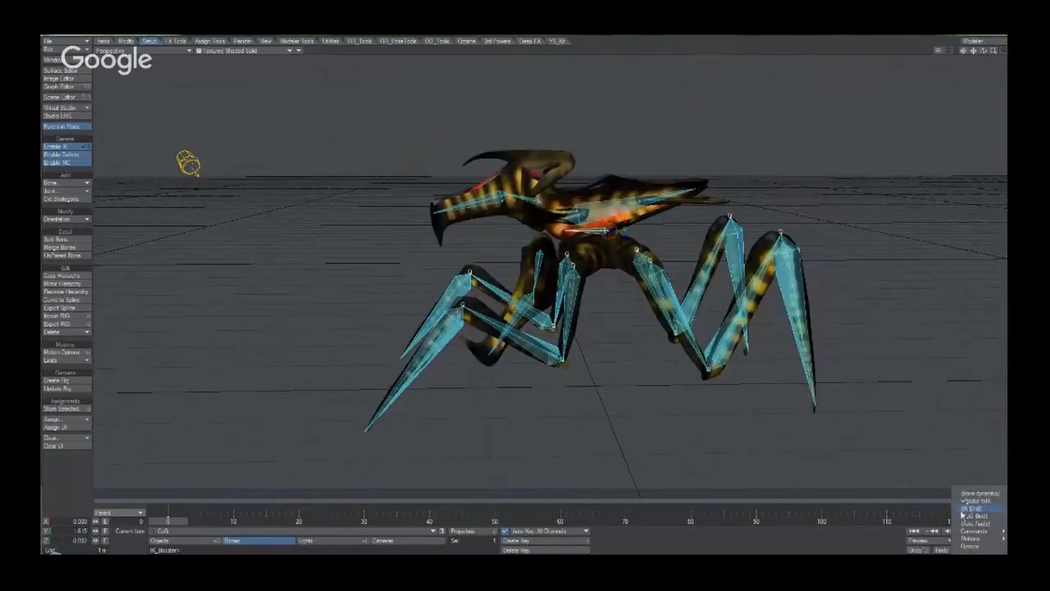
click(973, 508)
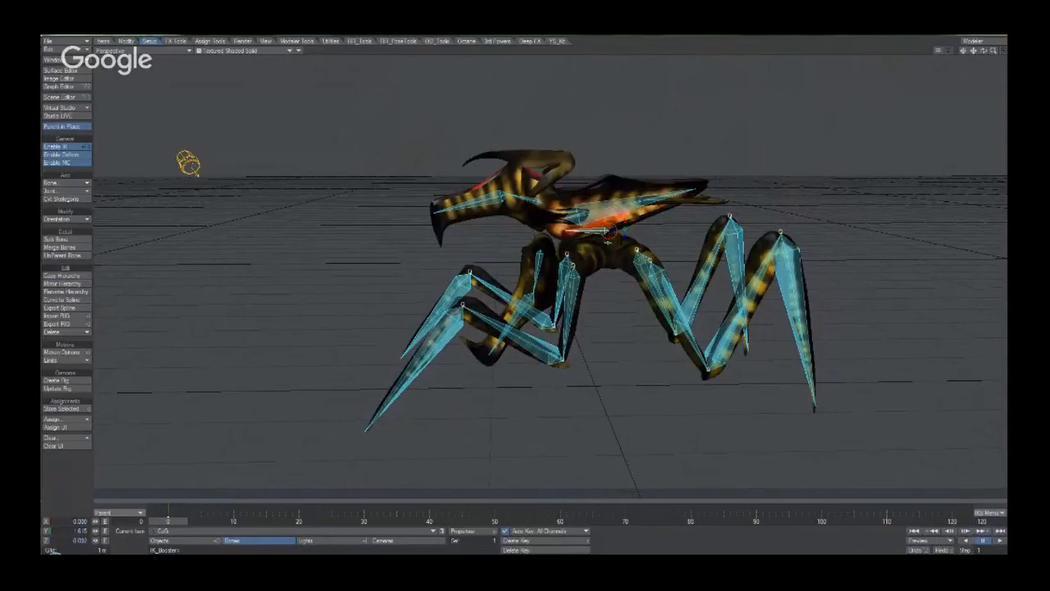
right_click(607, 233)
mouse_move(611, 271)
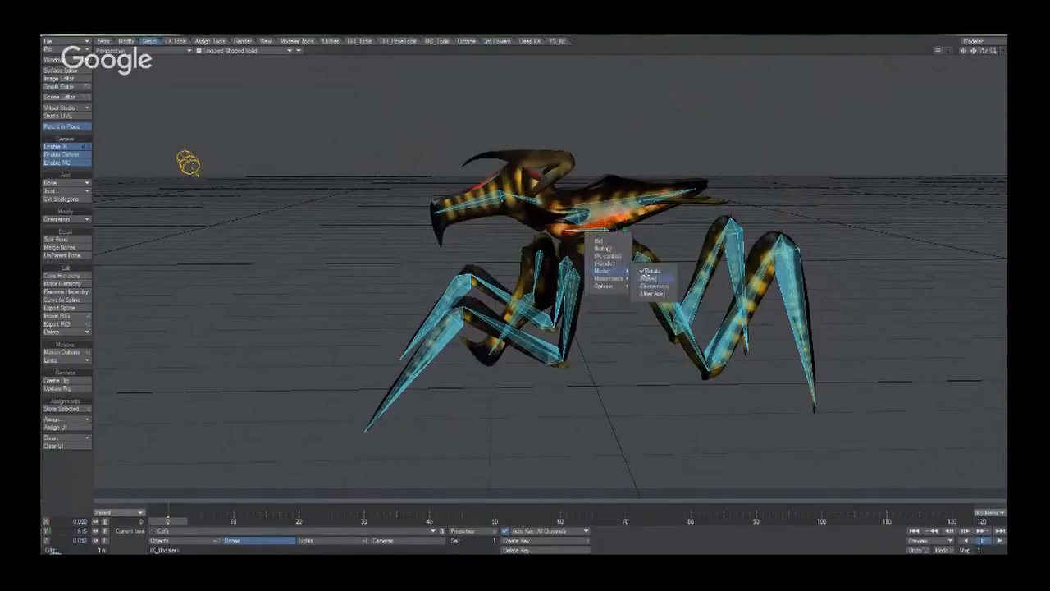
click(653, 285)
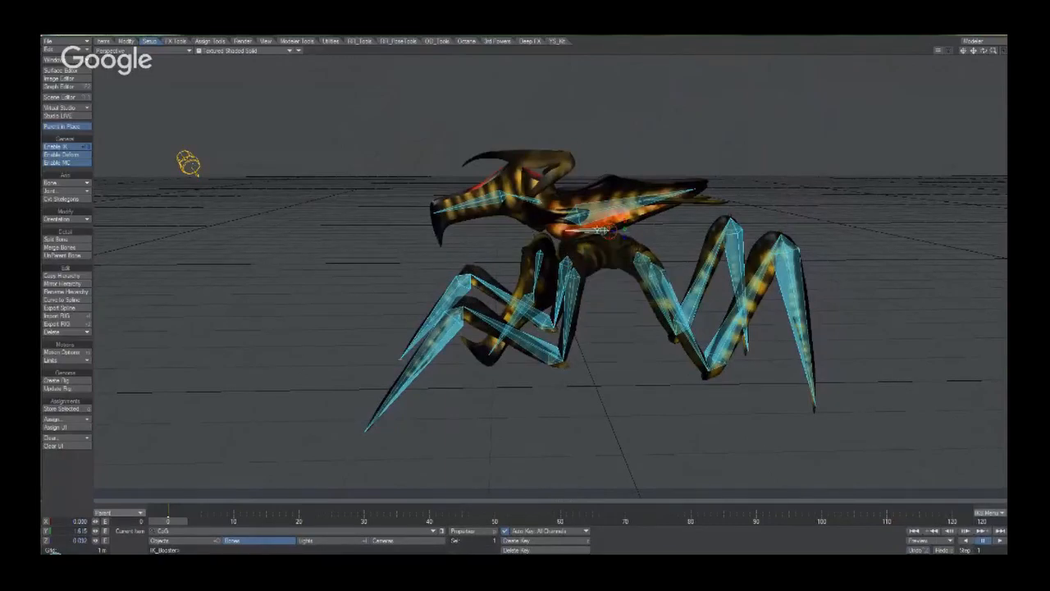
Try pulling the CoG bone upwards with the new mode, and undo the move.
drag(607, 237, 566, 4)
key(ctrl+z)
scroll(681, 304, down, 4)
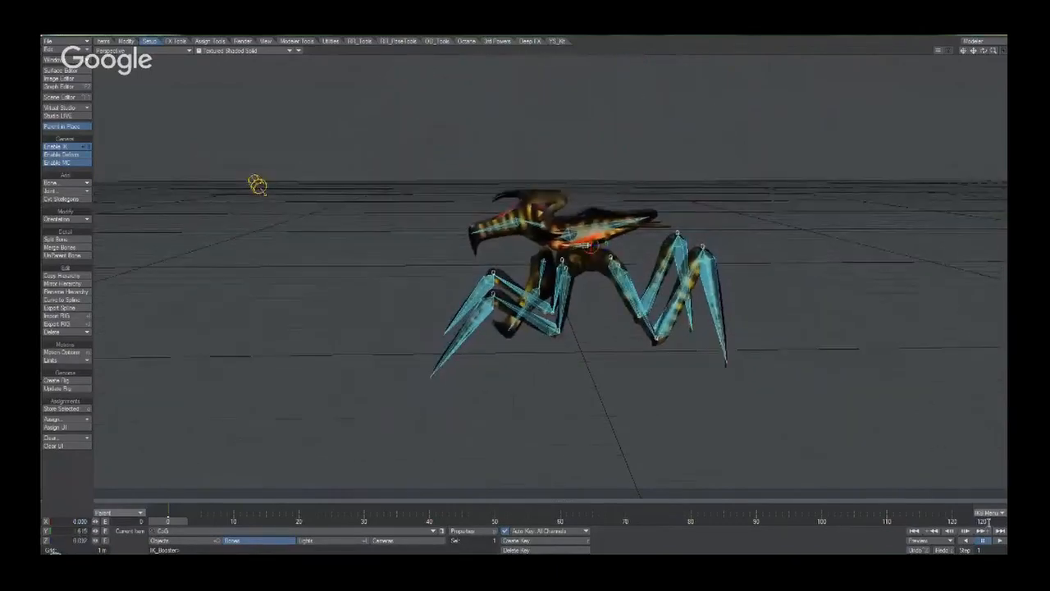
Toggle the IK Bind option and test the front right leg by pulling its tip.
click(989, 513)
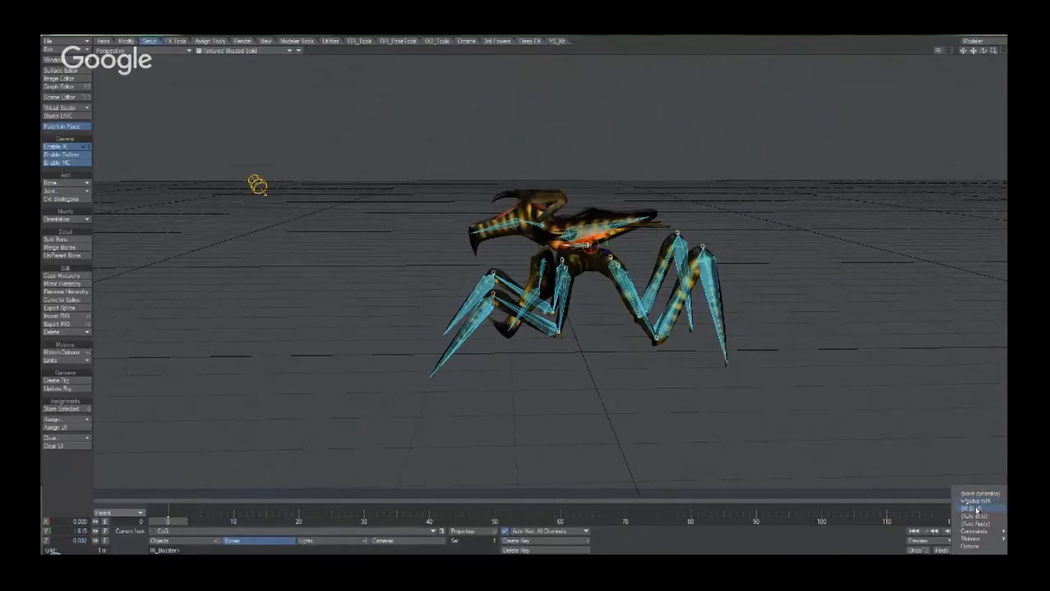
click(974, 509)
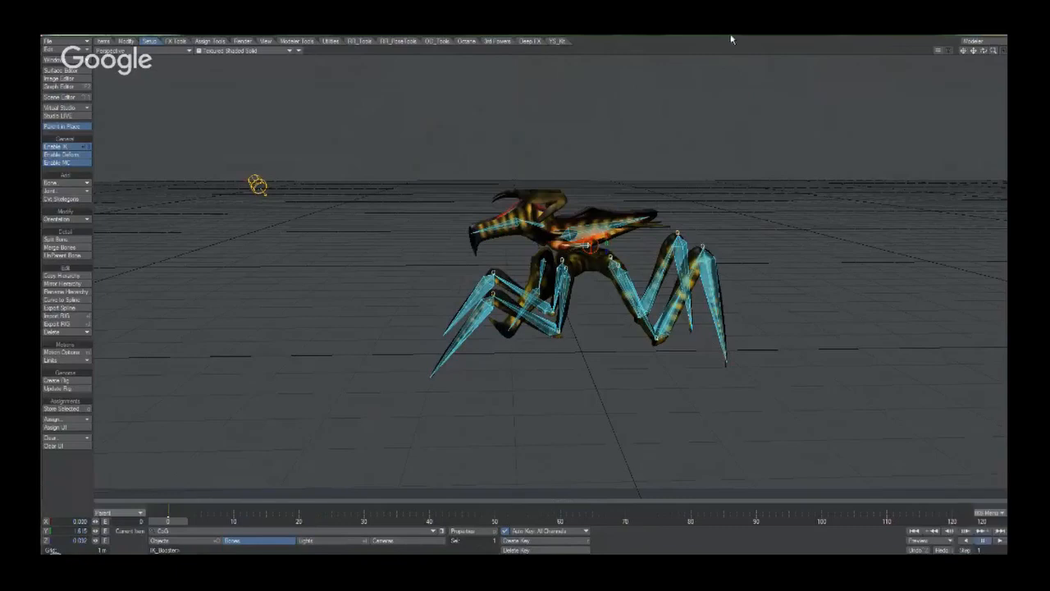
alt+drag(617, 248, 507, 224)
drag(523, 260, 476, 304)
ctrl+alt+drag(476, 303, 472, 236)
click(390, 361)
drag(390, 361, 430, 326)
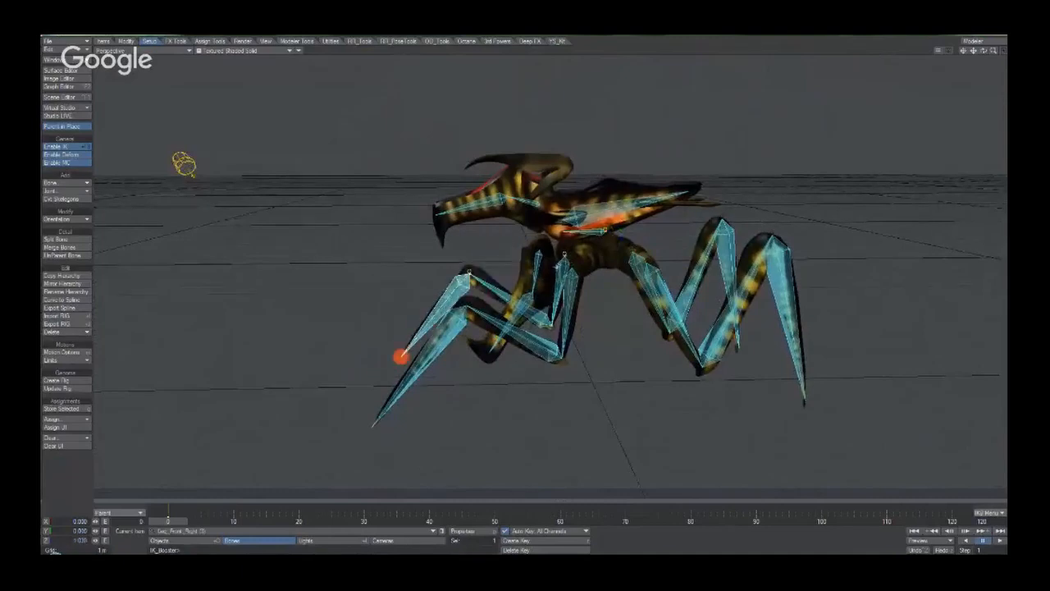
Select the CoG bone, try pulling the front left leg's tip upwards and undo the move.
click(625, 244)
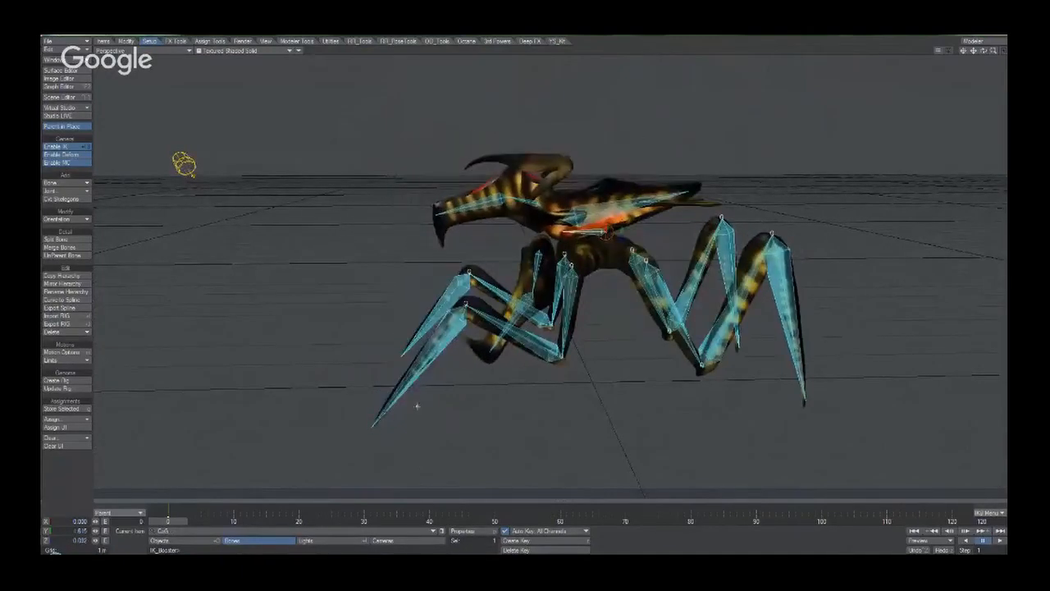
drag(374, 423, 382, 401)
key(ctrl+z)
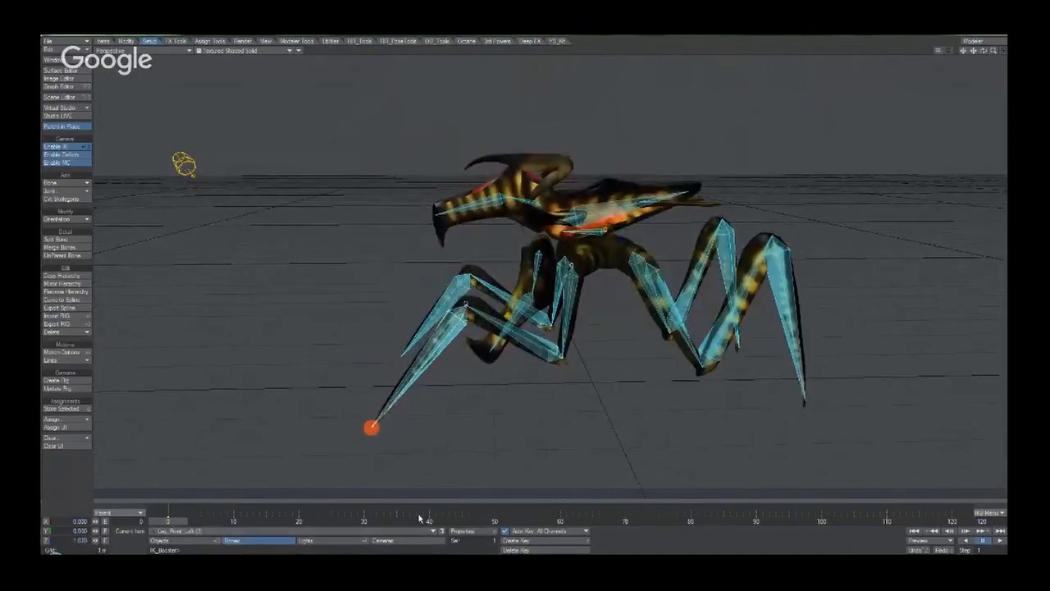
Select the hanging abdomen bone and both front leg tips in turn to examine their IK controls.
click(484, 364)
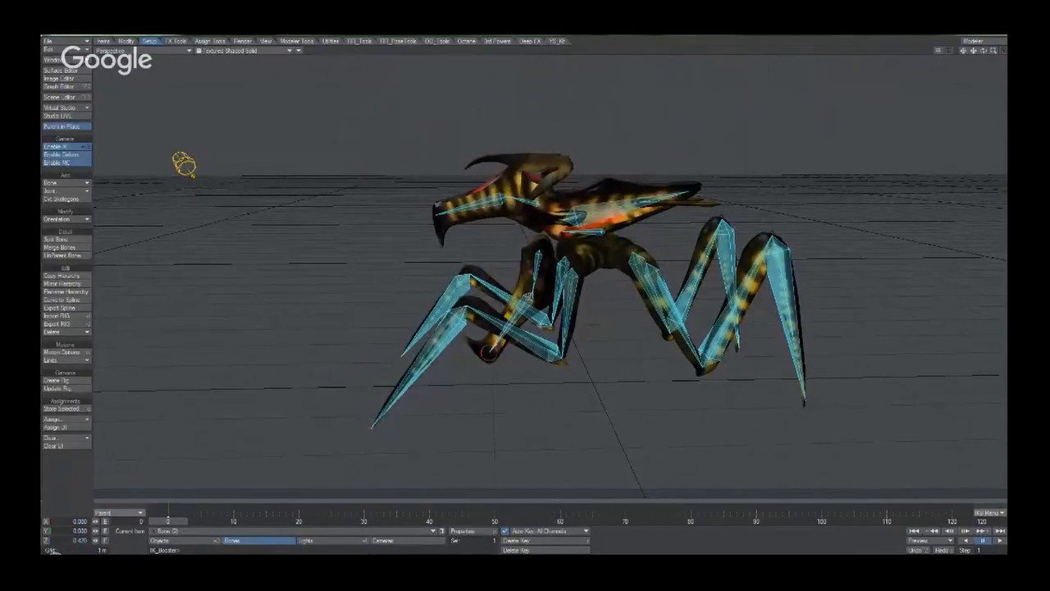
click(279, 563)
click(607, 44)
alt+drag(492, 361, 491, 312)
click(396, 404)
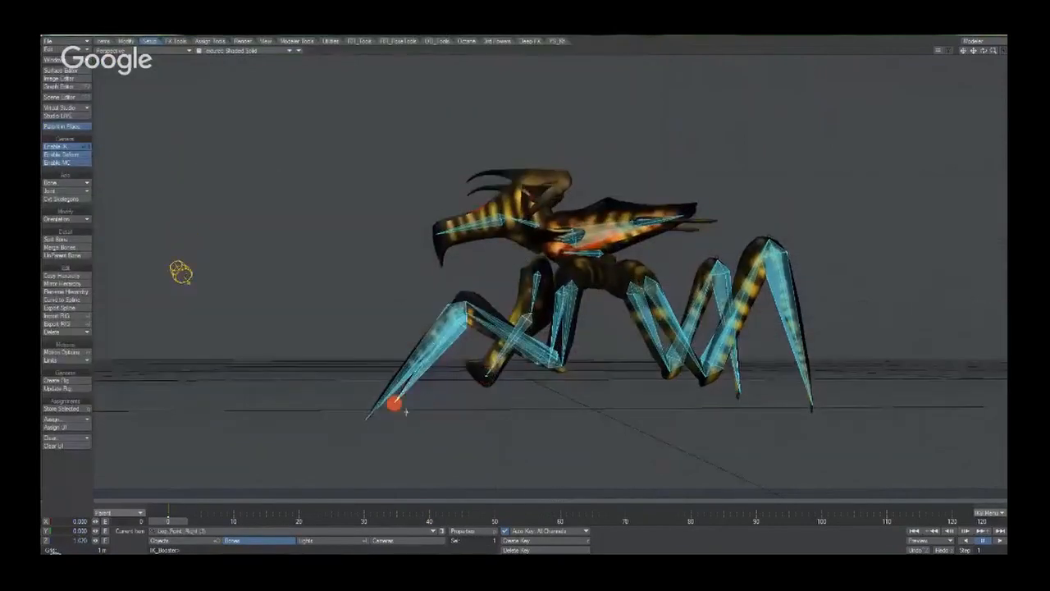
mouse_move(372, 421)
mouse_down()
mouse_move(382, 436)
mouse_move(365, 421)
mouse_up()
Try moving the CoG bone up and forward, viewing the legs from above, and undo the move.
mouse_move(605, 252)
mouse_down()
mouse_move(559, 231)
mouse_move(603, 232)
mouse_up()
alt+drag(603, 232, 594, 315)
alt+drag(473, 280, 476, 287)
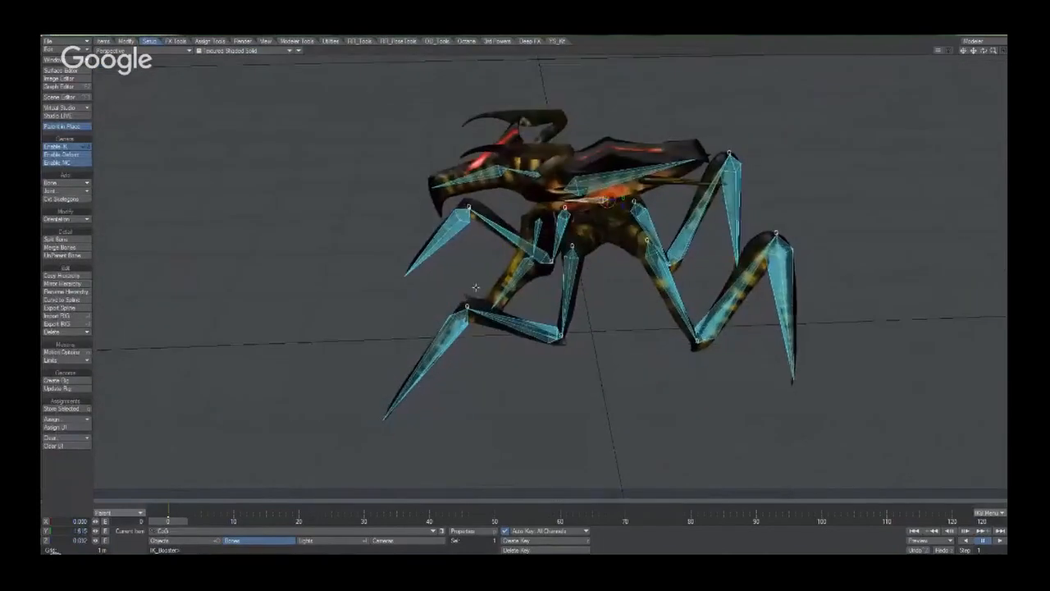
drag(607, 201, 558, 172)
key(ctrl+z)
Try pulling the front left leg's knee joint and its tip to new positions, undoing each move.
drag(466, 306, 495, 330)
key(ctrl+z)
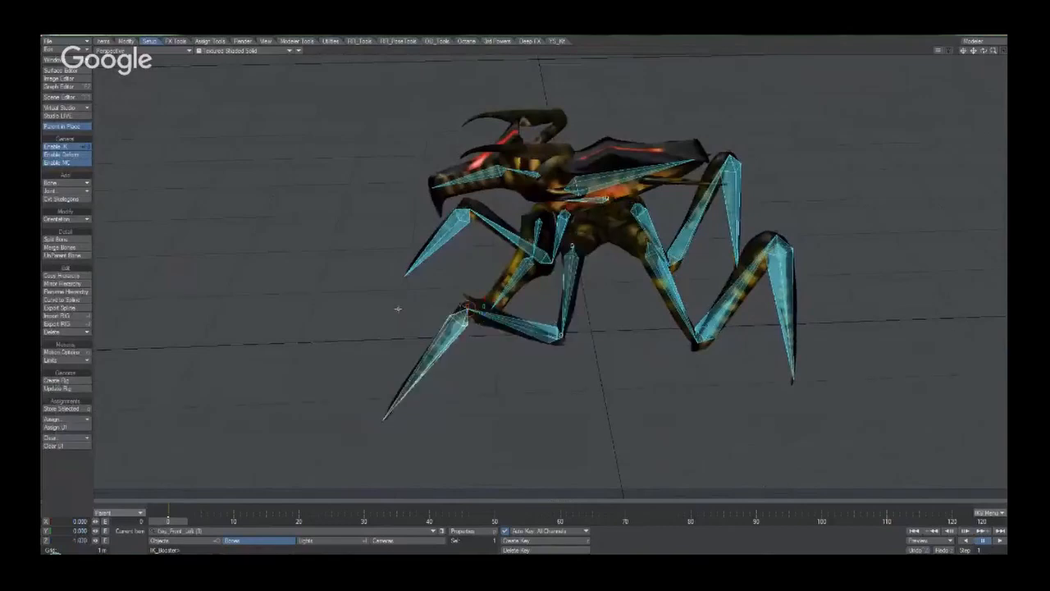
drag(384, 419, 392, 340)
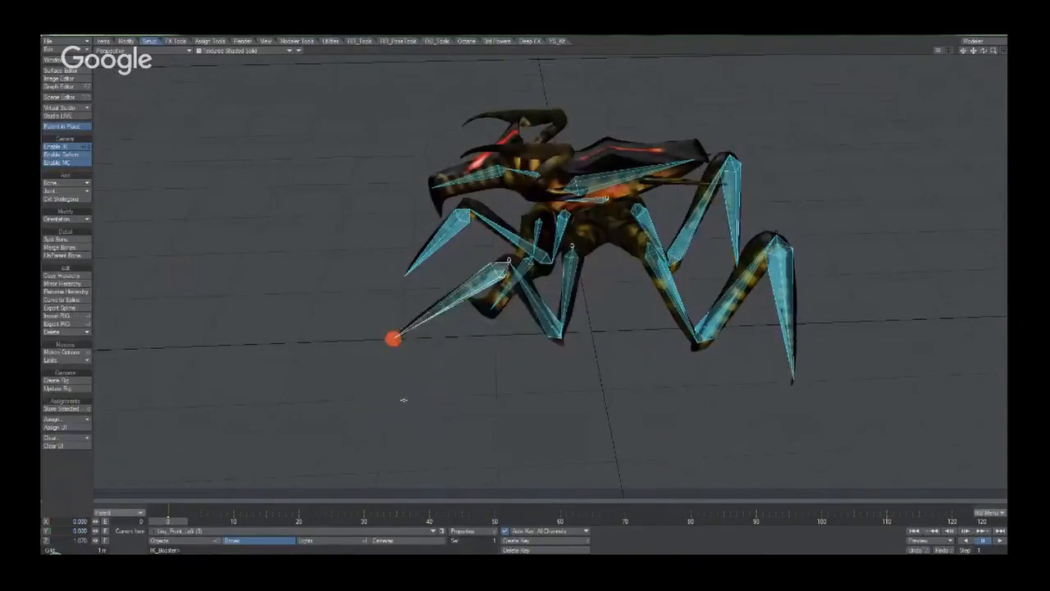
key(ctrl+z)
drag(383, 420, 336, 324)
key(ctrl+z)
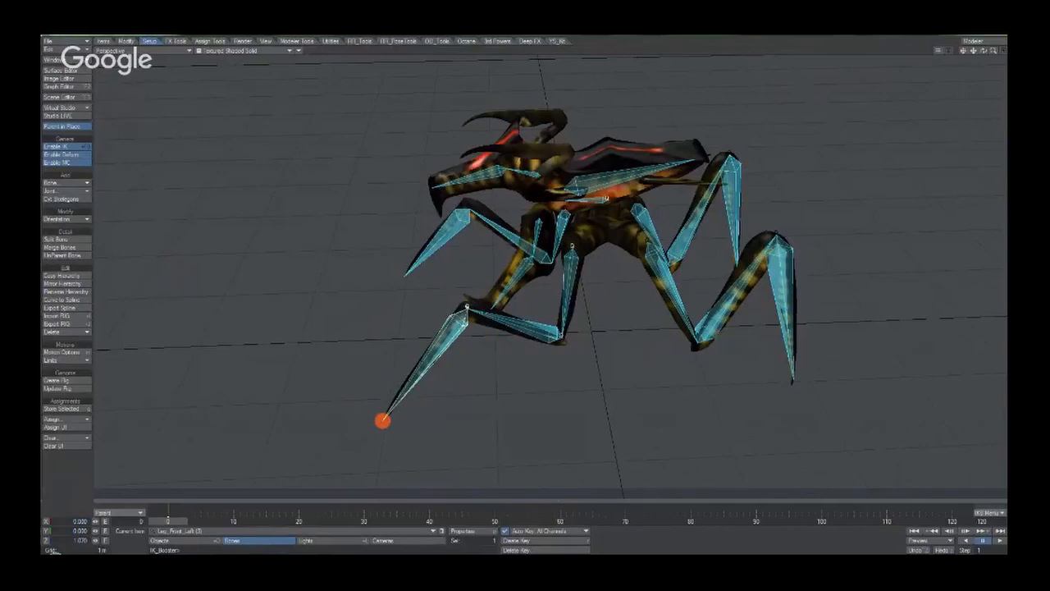
Pull the front left leg's tip far from its resting place in several directions to test how the leg follows.
drag(383, 419, 582, 496)
drag(435, 465, 383, 422)
alt+drag(383, 421, 383, 394)
alt+drag(168, 67, 237, 185)
drag(477, 424, 394, 421)
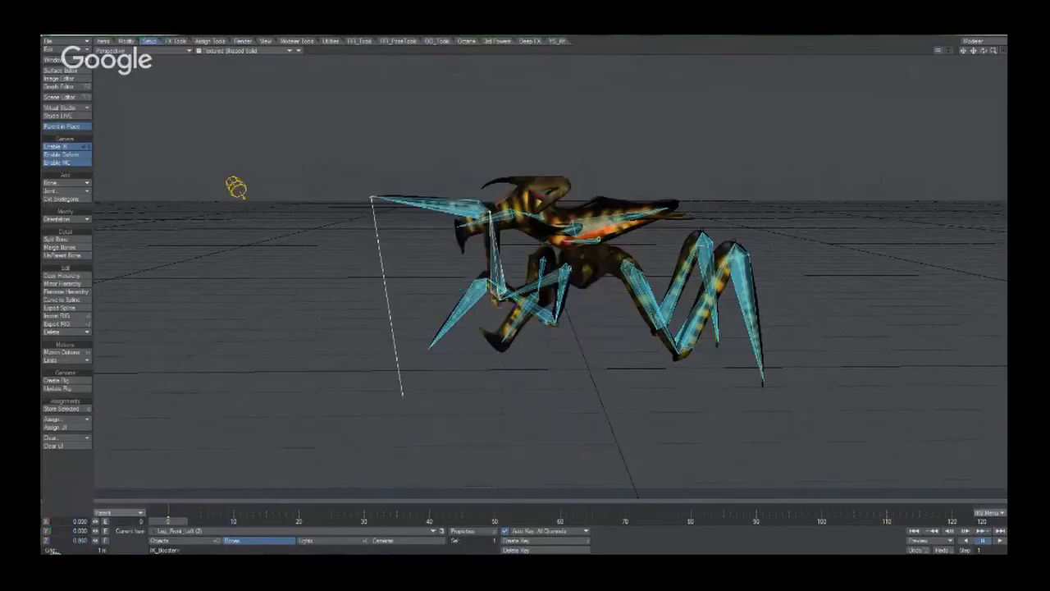
Swing the front left leg's tip under the body and return it to its resting place.
mouse_move(525, 328)
alt+mouse_down()
mouse_move(541, 287)
mouse_move(607, 394)
mouse_move(534, 316)
mouse_move(517, 312)
mouse_move(510, 335)
alt+mouse_up()
drag(408, 403, 564, 474)
click(562, 346)
mouse_move(408, 403)
mouse_down()
mouse_move(605, 465)
mouse_move(485, 435)
mouse_move(539, 465)
mouse_move(362, 316)
mouse_move(408, 402)
mouse_up()
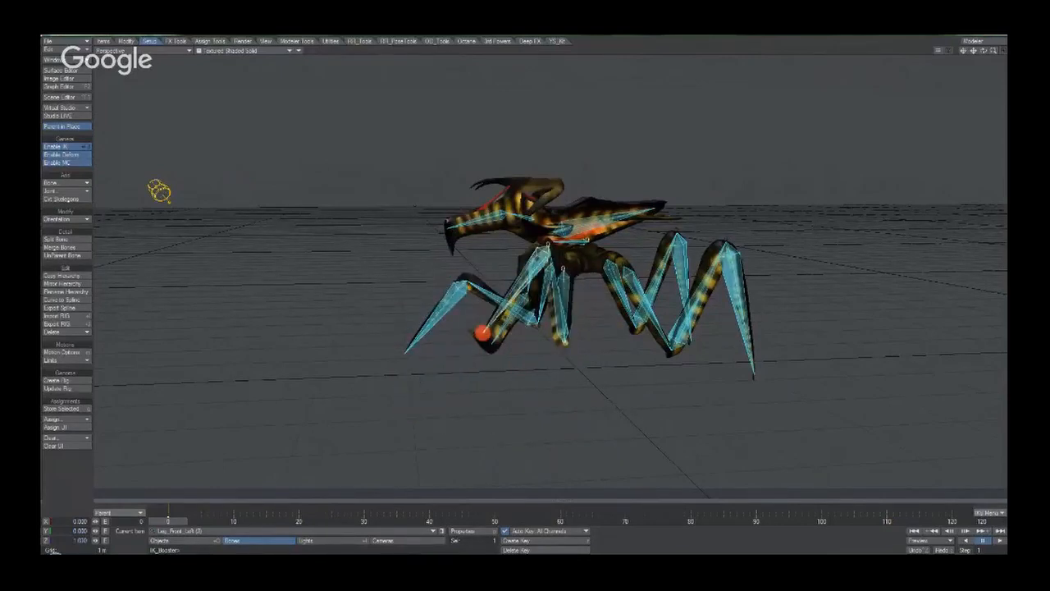
drag(483, 333, 408, 403)
Test the leg tips by shifting the CoG bone forwards and backwards.
scroll(408, 403, up, 2)
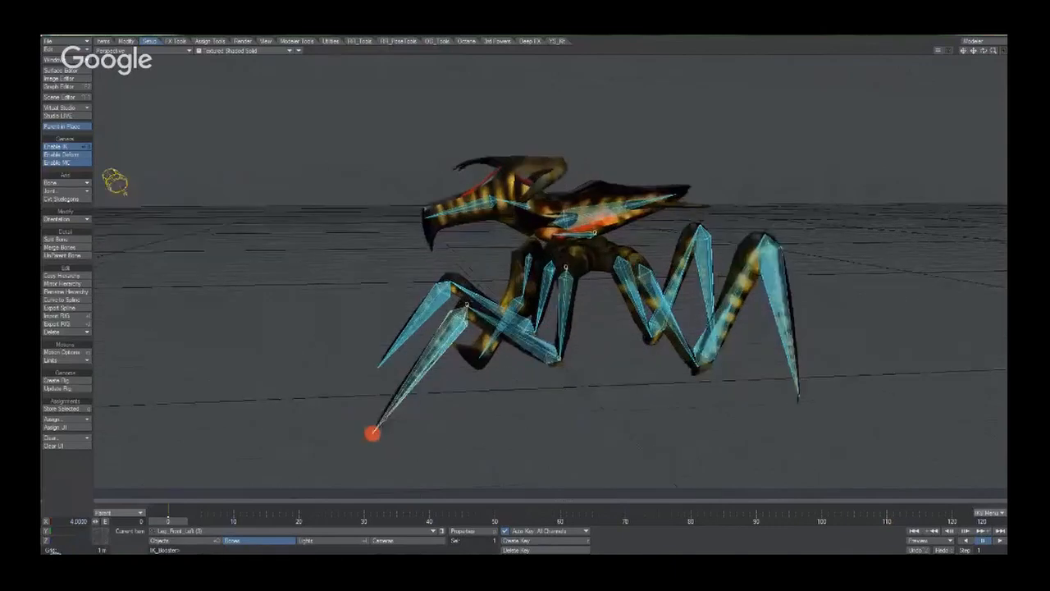
scroll(535, 288, up, 2)
alt+drag(535, 283, 541, 315)
scroll(534, 320, down, 2)
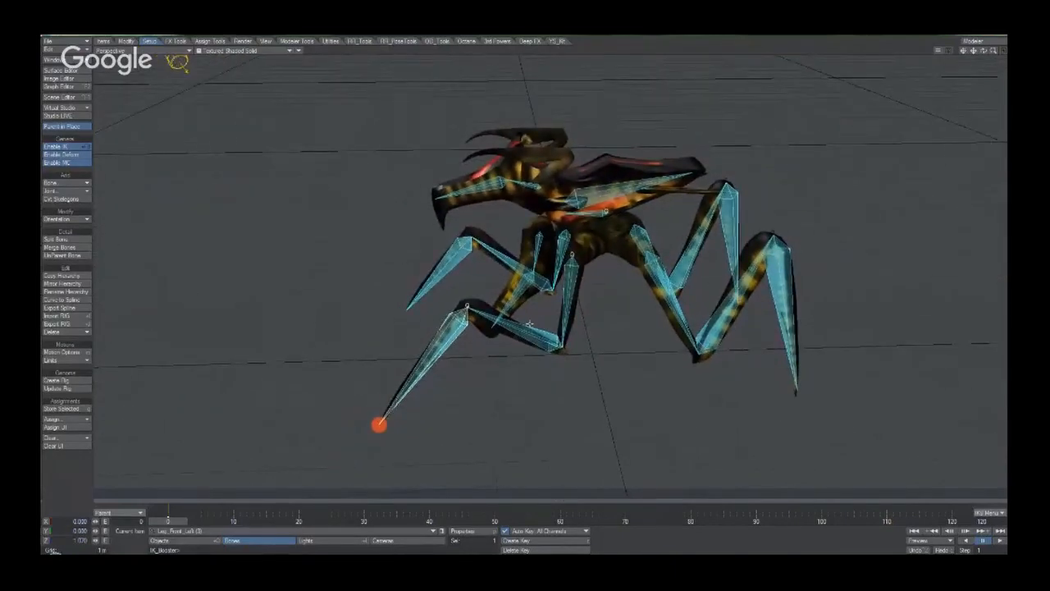
drag(607, 212, 566, 211)
drag(592, 338, 776, 337)
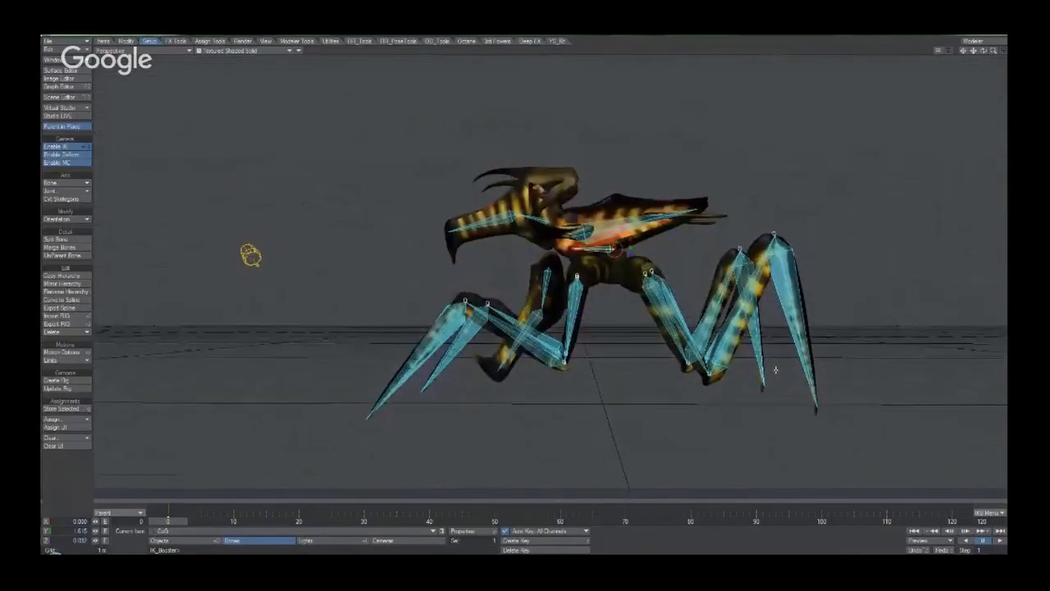
In the right side view, try nudging the CoG bone and raising the front left leg's tip, then undo.
key(3)
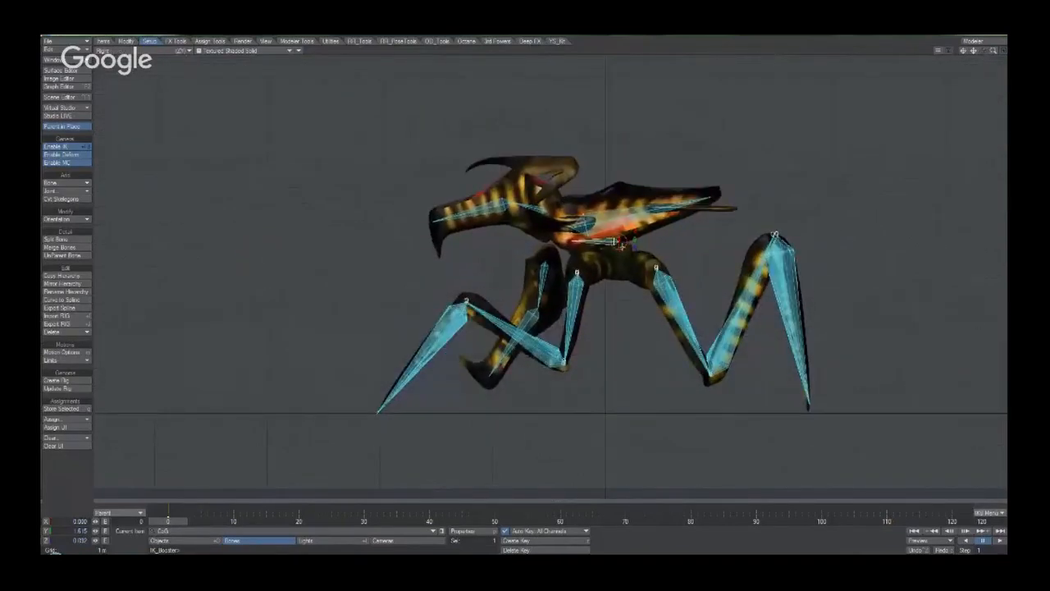
mouse_move(622, 245)
mouse_down()
mouse_move(635, 242)
mouse_move(621, 247)
mouse_move(641, 275)
mouse_move(631, 294)
mouse_move(609, 194)
mouse_move(620, 158)
mouse_move(594, 179)
mouse_move(603, 238)
mouse_move(615, 242)
mouse_up()
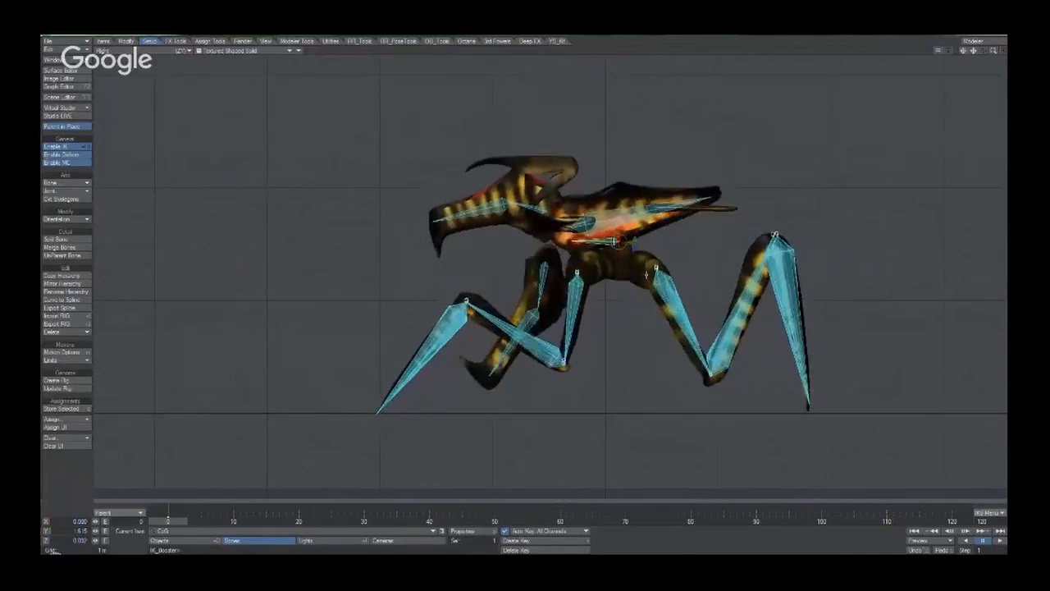
drag(379, 414, 372, 326)
key(ctrl+z)
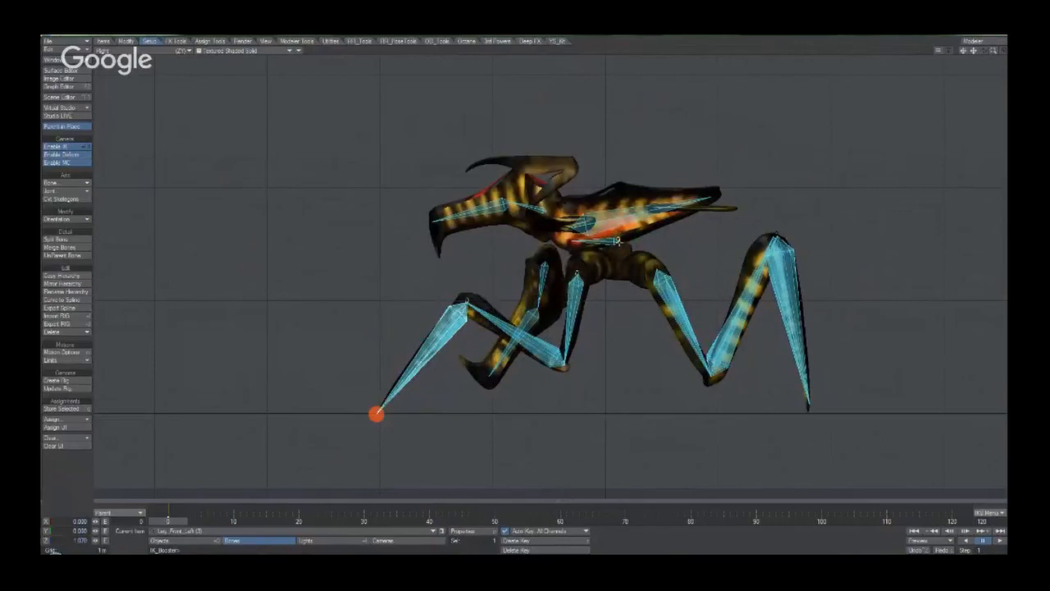
Try pulling the CoG bone far upwards and the back left leg's tip away, undoing each move.
drag(620, 242, 611, 1)
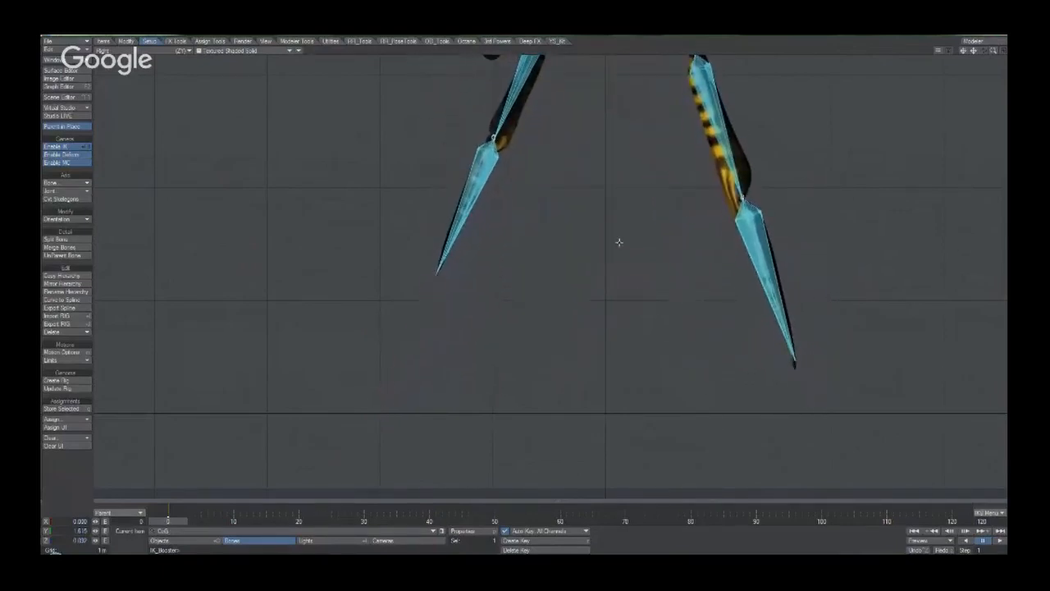
key(ctrl+z)
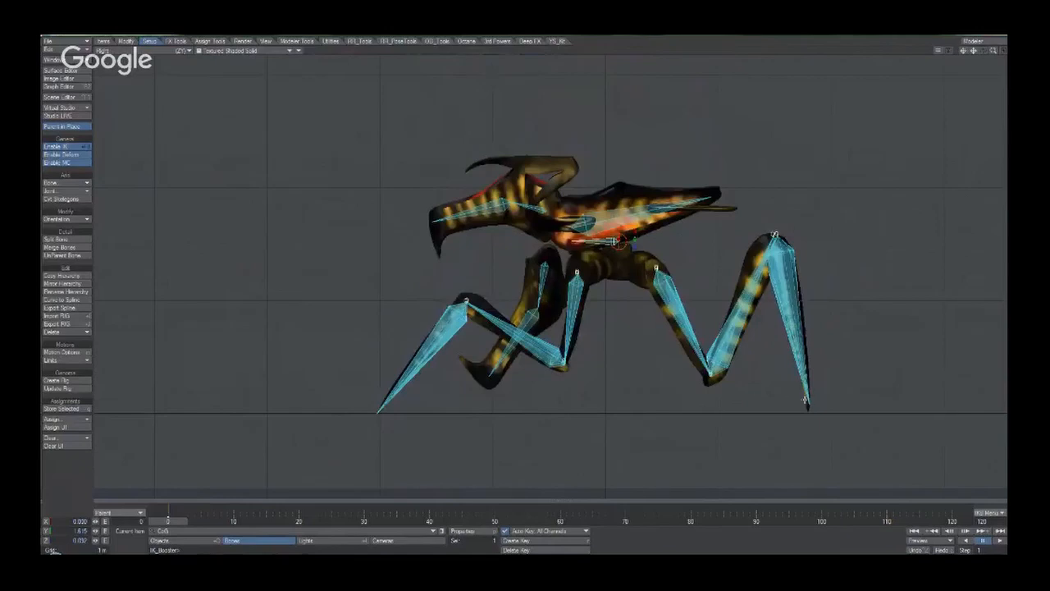
mouse_move(805, 400)
mouse_down()
mouse_move(813, 418)
mouse_move(816, 319)
mouse_move(807, 477)
mouse_move(804, 298)
mouse_move(821, 290)
mouse_move(832, 429)
mouse_move(834, 379)
mouse_move(815, 399)
mouse_move(828, 383)
mouse_move(905, 383)
mouse_move(910, 395)
mouse_move(759, 398)
mouse_move(819, 404)
mouse_move(813, 385)
mouse_up()
key(ctrl+z)
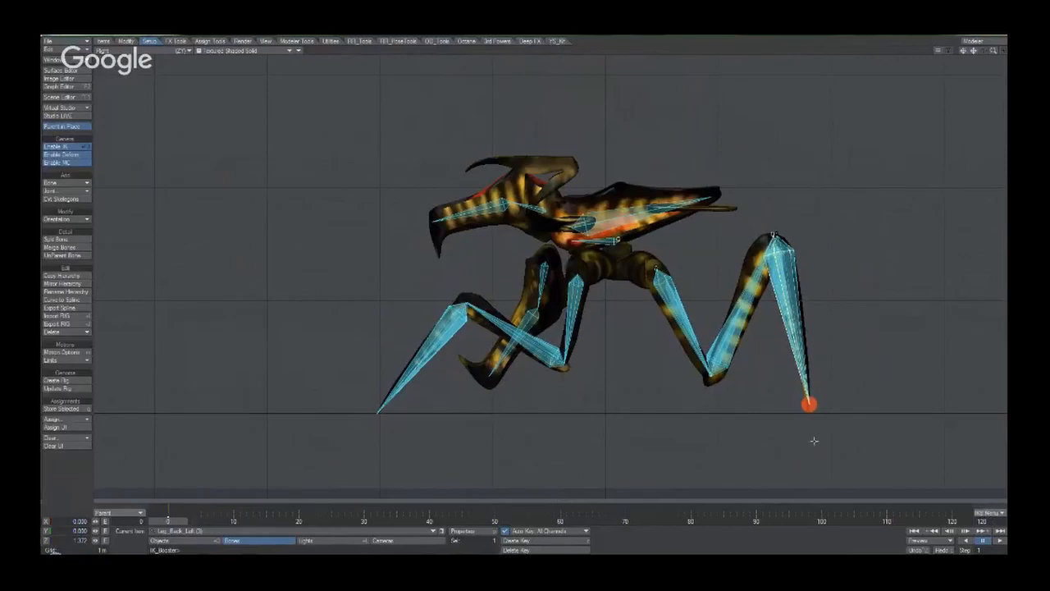
Return to the perspective view and save the scene under the name test.
alt+drag(582, 304, 541, 234)
key(4)
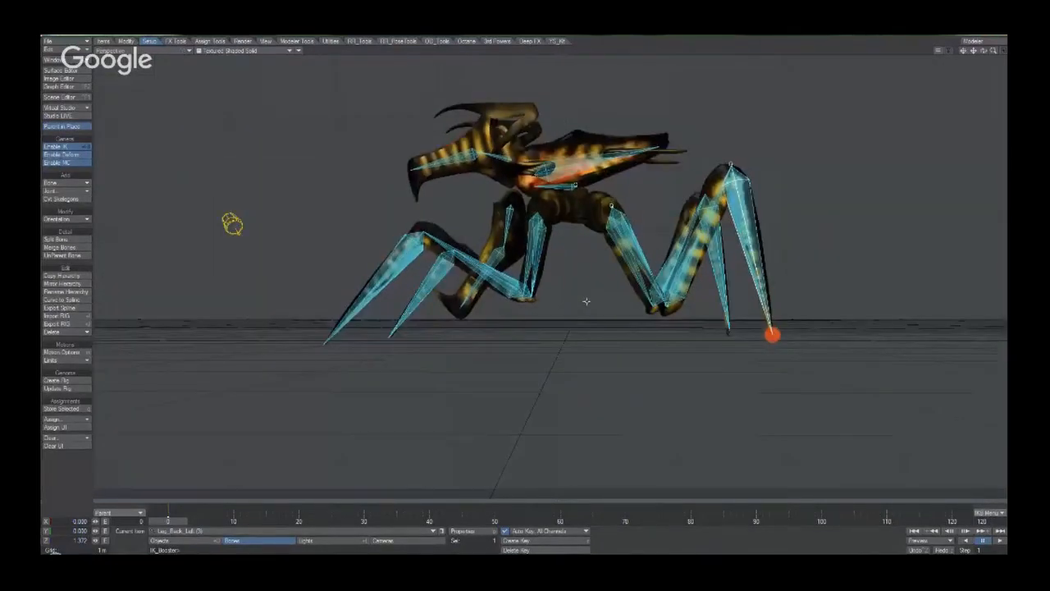
alt+drag(586, 302, 541, 305)
text(s)
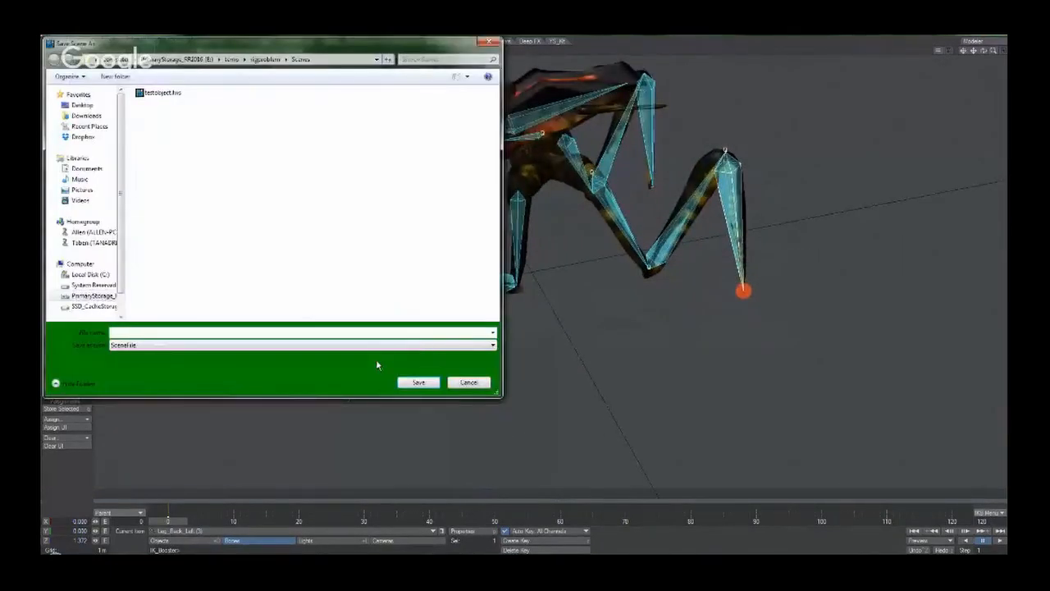
text(test)
key(Return)
Try creating a goal chain for the back left leg with the rig script, and reload the saved scene.
ctrl+shift+right_click(485, 241)
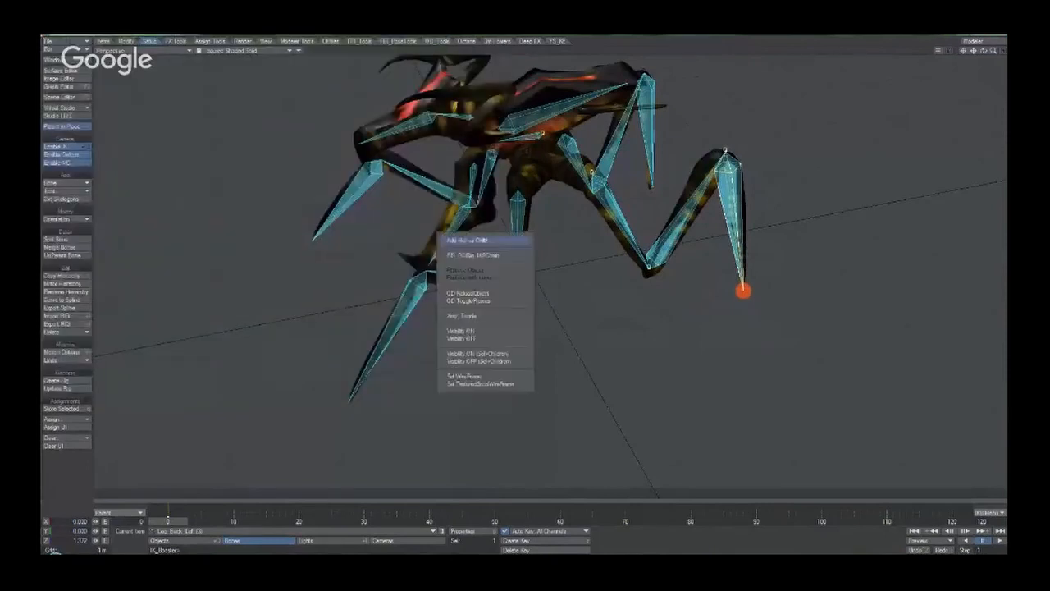
click(486, 241)
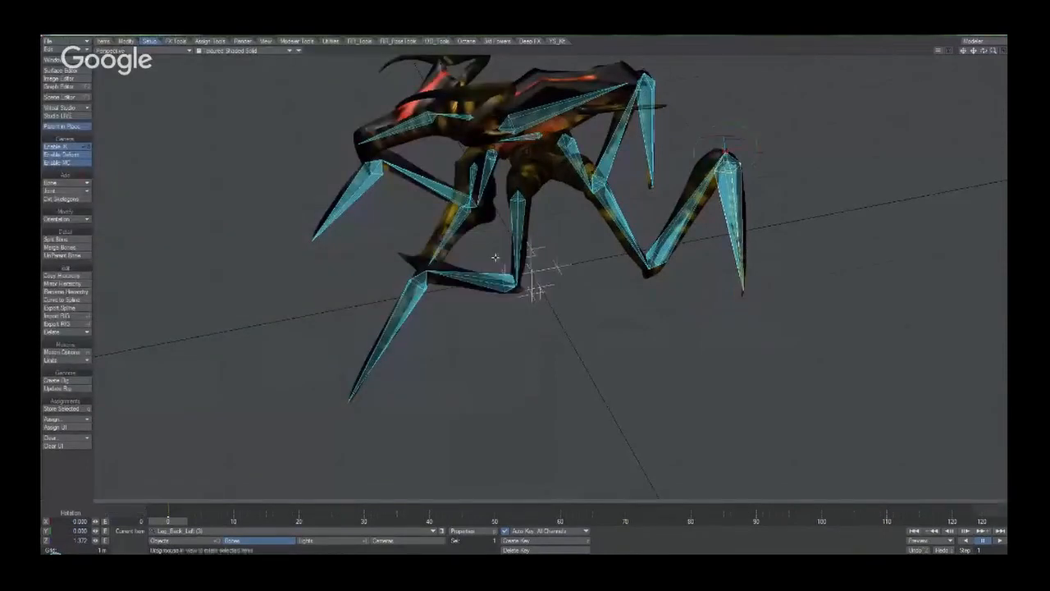
click(47, 41)
mouse_move(126, 48)
click(176, 45)
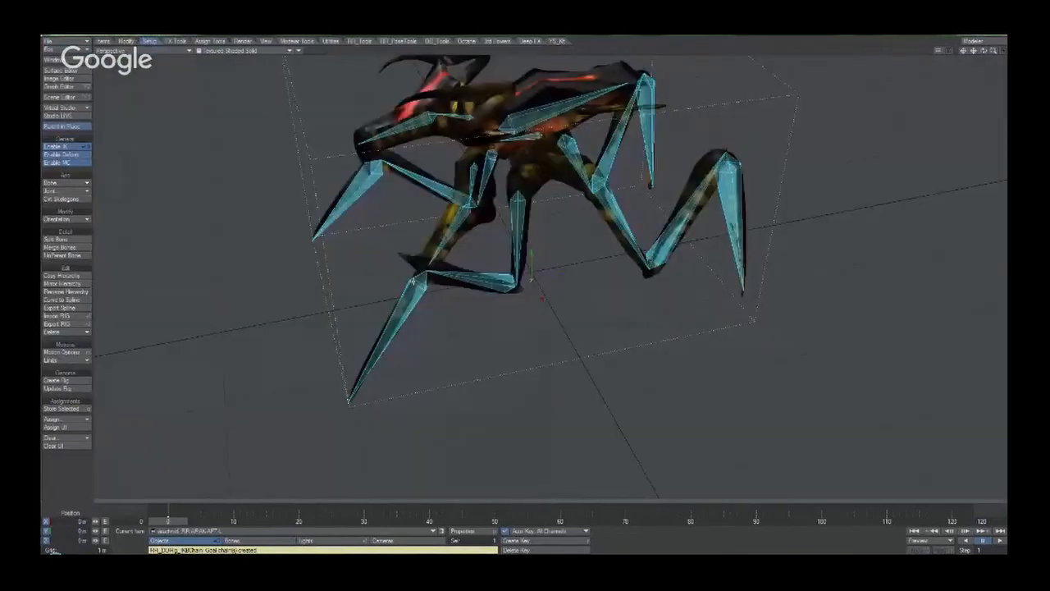
Try pulling the back left leg's tip and examine the rig in the front, right and perspective views.
alt+drag(640, 298, 533, 247)
drag(755, 319, 763, 270)
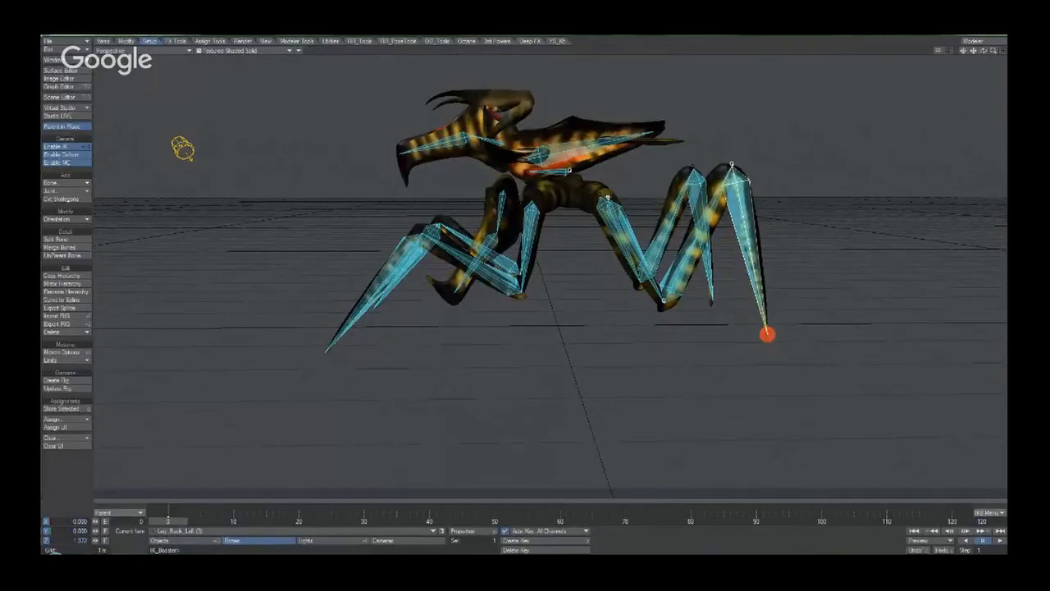
key(1)
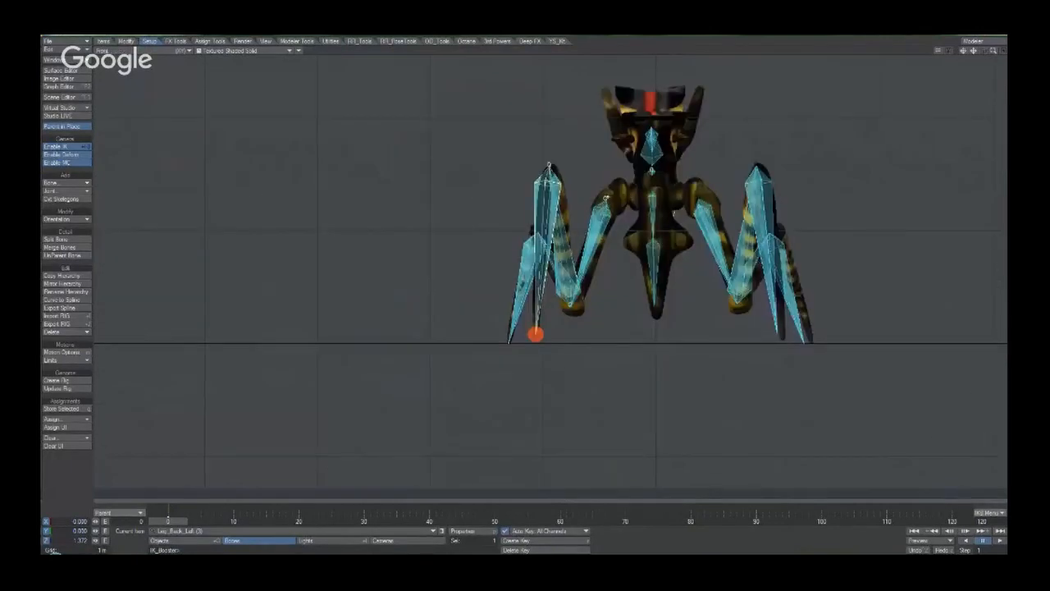
key(3)
key(comma)
key(comma)
key(comma)
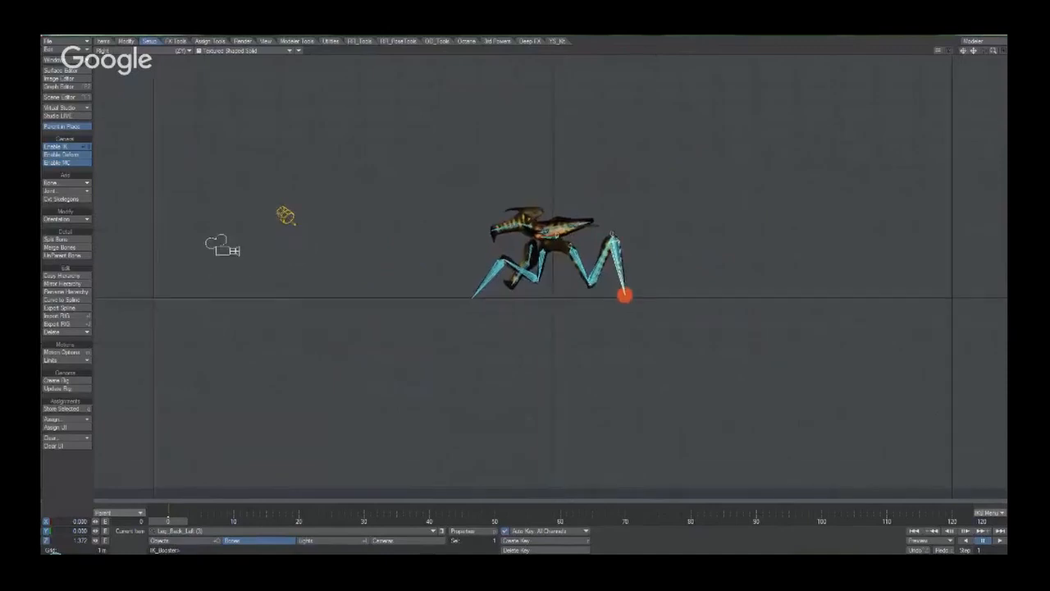
key(4)
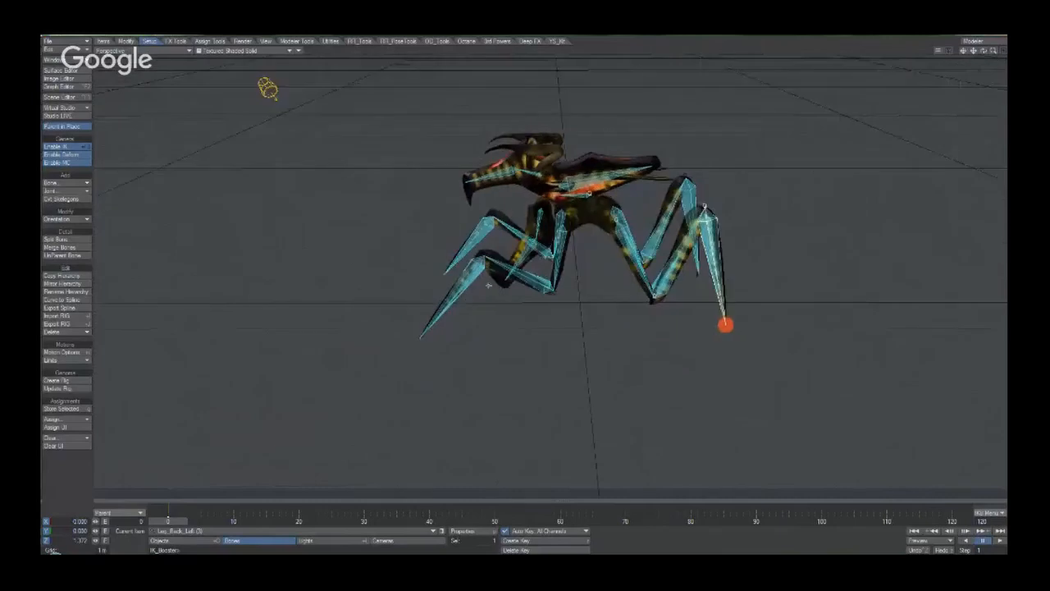
Set the IKBooster mode of the neck and head bones to Quaternion.
mouse_move(509, 218)
mouse_down()
mouse_move(532, 242)
mouse_move(494, 219)
mouse_up()
click(492, 217)
mouse_move(466, 178)
mouse_down()
mouse_move(483, 220)
mouse_move(462, 198)
mouse_move(464, 181)
mouse_up()
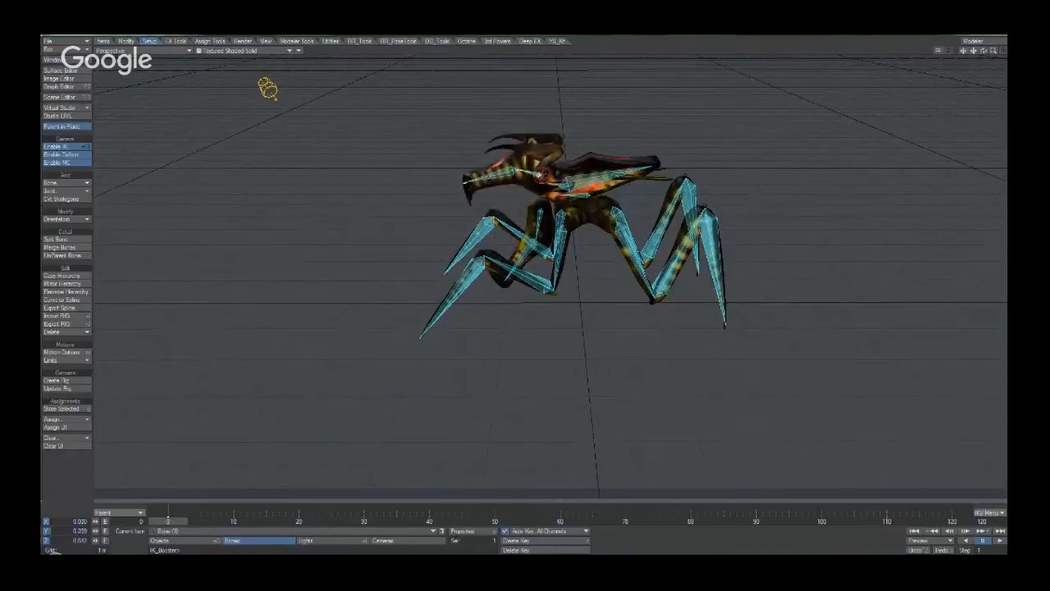
right_click(539, 174)
mouse_move(548, 214)
click(597, 230)
right_click(515, 171)
click(579, 235)
Set the mode of Bone (1) and Bone (2) in the hanging abdomen to Quaternion.
right_click(537, 203)
mouse_move(551, 242)
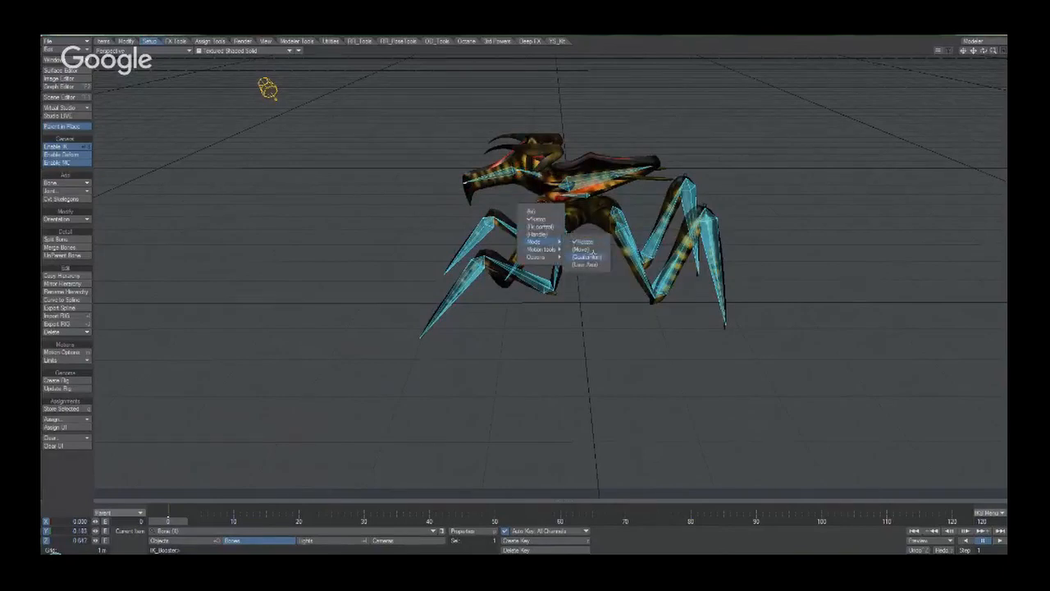
click(586, 255)
right_click(533, 241)
mouse_move(530, 279)
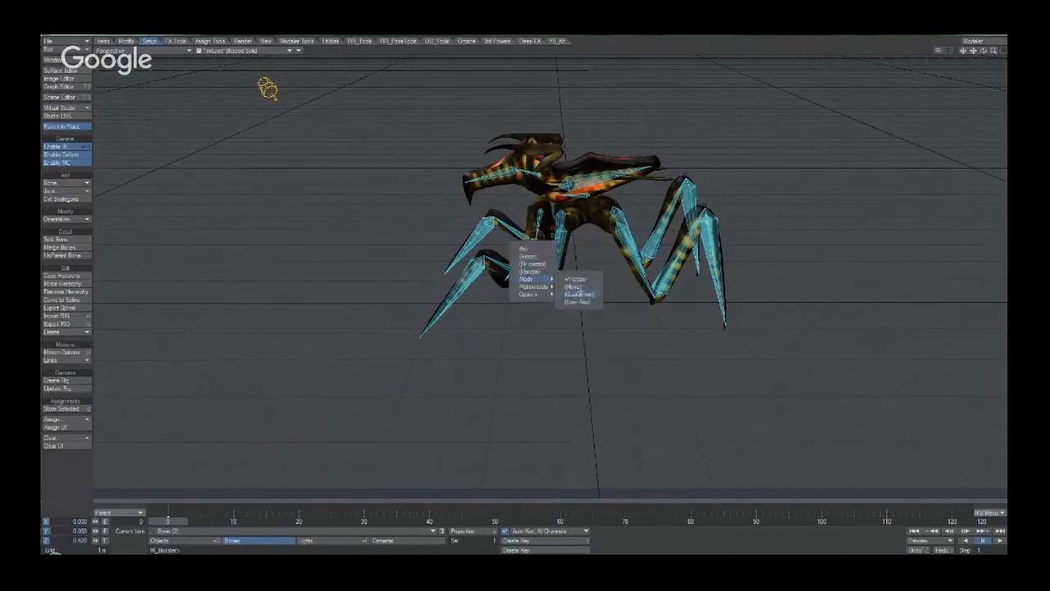
click(582, 293)
Test the Quaternion joints by pulling the front leg area and the tip of the head.
mouse_move(464, 232)
mouse_down()
mouse_move(511, 279)
mouse_move(480, 241)
mouse_up()
drag(467, 182, 493, 194)
scroll(550, 276, down, 2)
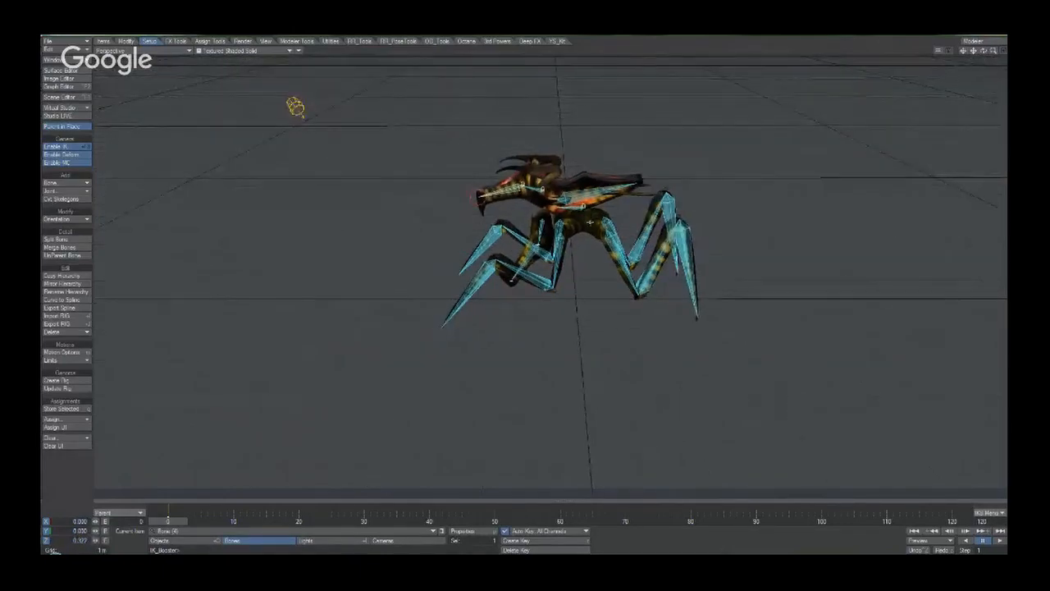
Examine the four-legged rig in the perspective view from ground level, from above and from the side.
scroll(550, 276, up, 6)
alt+drag(550, 276, 583, 227)
scroll(550, 276, down, 5)
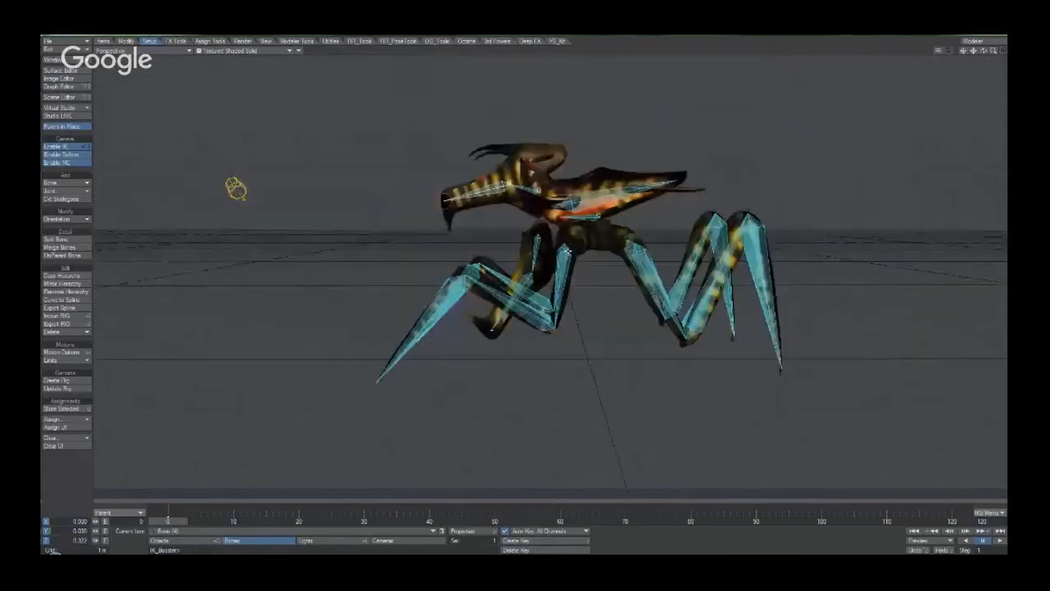
alt+drag(550, 276, 623, 217)
alt+drag(493, 158, 443, 214)
alt+drag(632, 271, 163, 190)
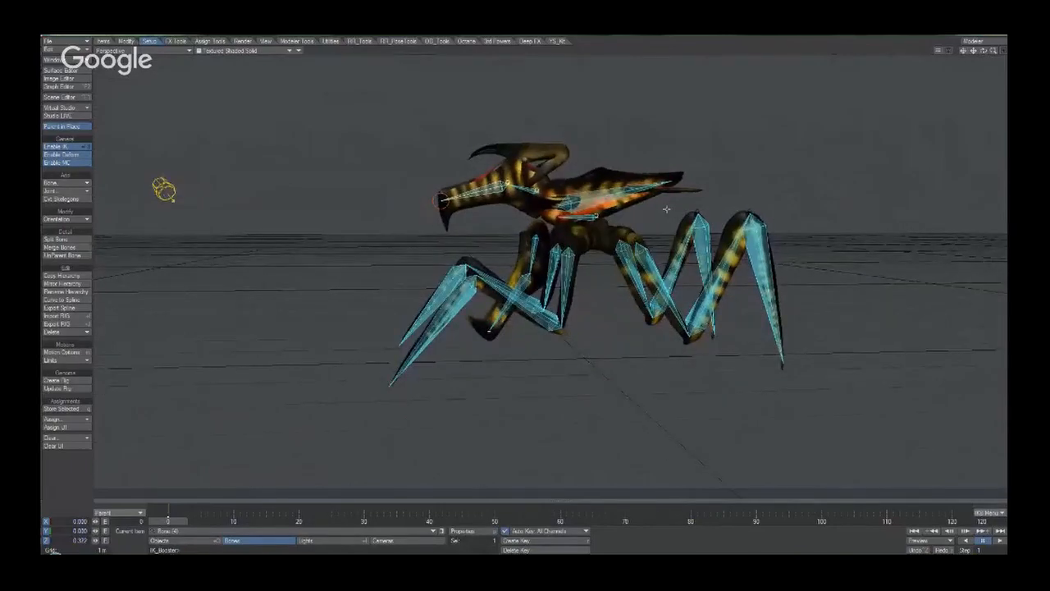
alt+drag(666, 209, 716, 269)
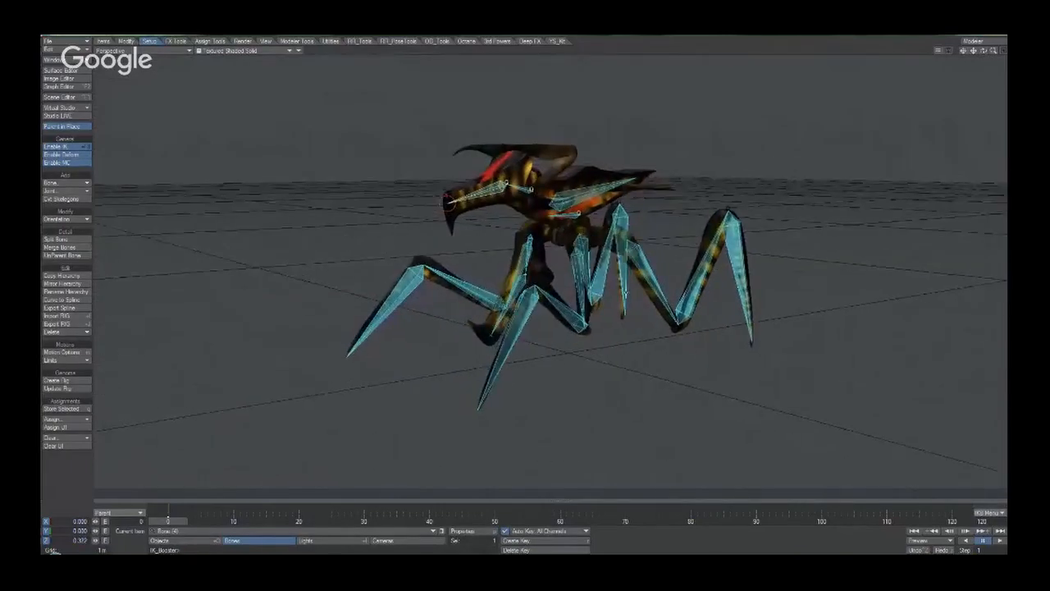
alt+drag(630, 224, 611, 273)
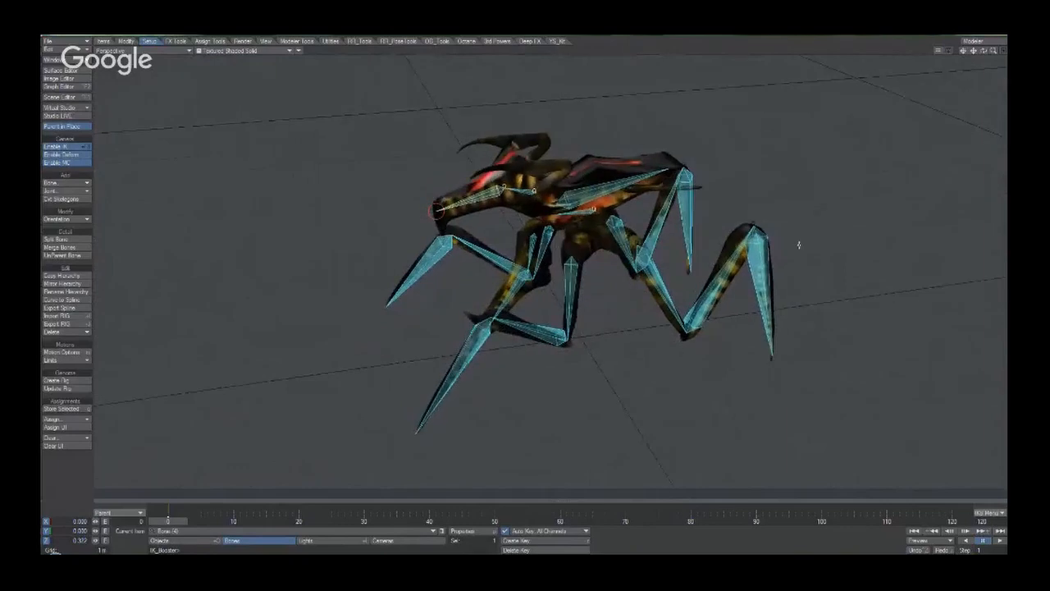
Test the back left leg by pulling its tip, upper joint and lower joint in the perspective view.
click(740, 242)
drag(730, 234, 753, 219)
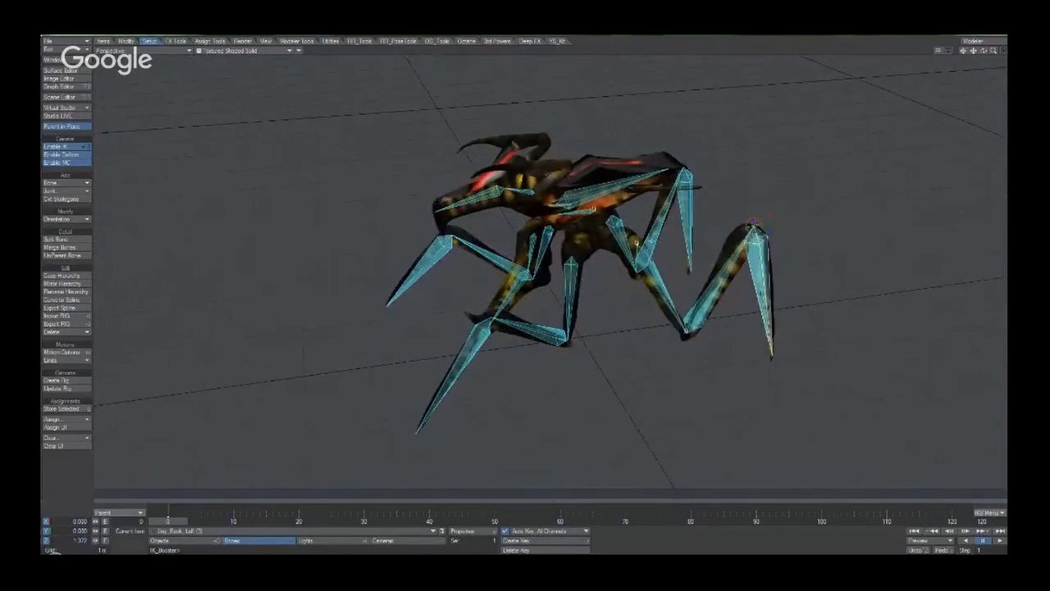
mouse_move(772, 355)
mouse_down()
mouse_move(690, 321)
mouse_move(788, 339)
mouse_move(745, 306)
mouse_move(772, 356)
mouse_up()
drag(689, 333, 734, 308)
Try moving the CoG bone with IKBooster and undo the move.
click(581, 209)
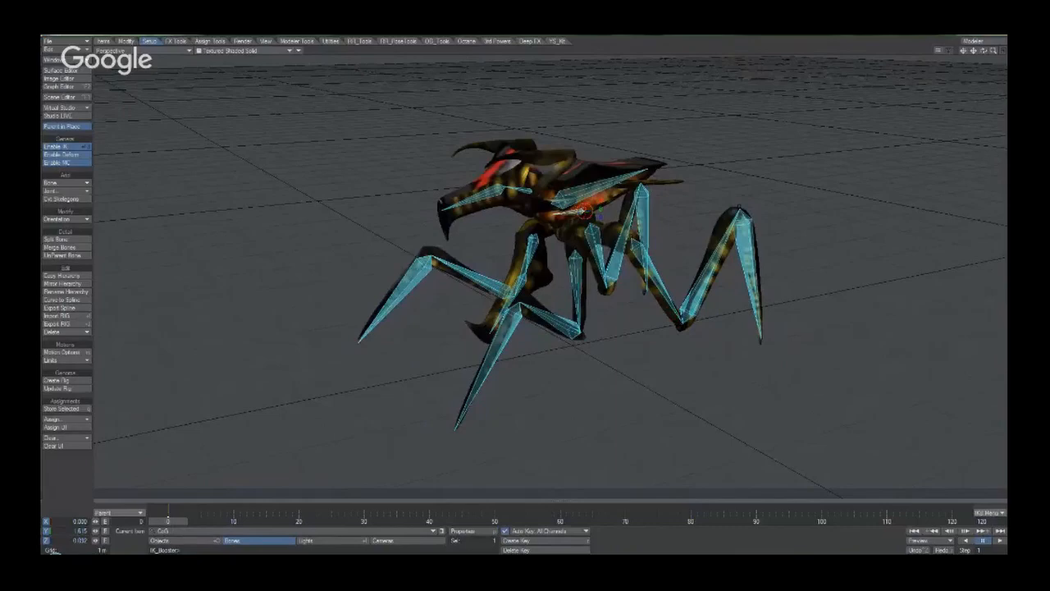
mouse_move(583, 211)
mouse_down()
mouse_move(598, 234)
mouse_move(574, 220)
mouse_move(568, 232)
mouse_move(603, 197)
mouse_move(648, 177)
mouse_move(558, 230)
mouse_move(578, 211)
mouse_up()
key(ctrl+z)
scroll(558, 230, up, 2)
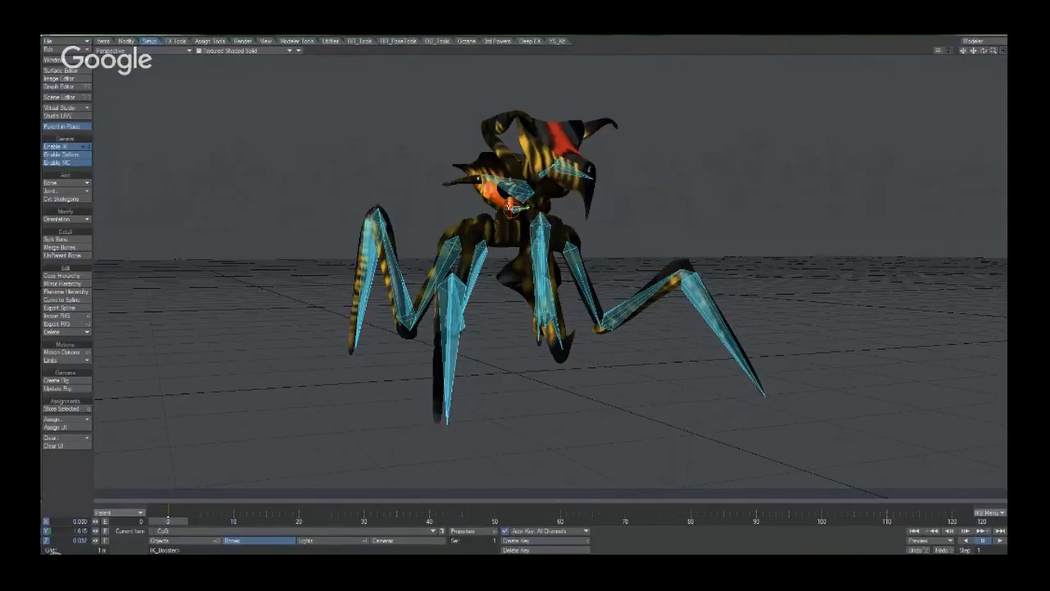
Try pulling a front leg's tip inward and upward and shifting its knee, undoing the tip moves.
drag(765, 397, 727, 304)
key(ctrl+z)
drag(766, 397, 717, 340)
key(ctrl+z)
drag(676, 262, 541, 303)
key(shift+l)
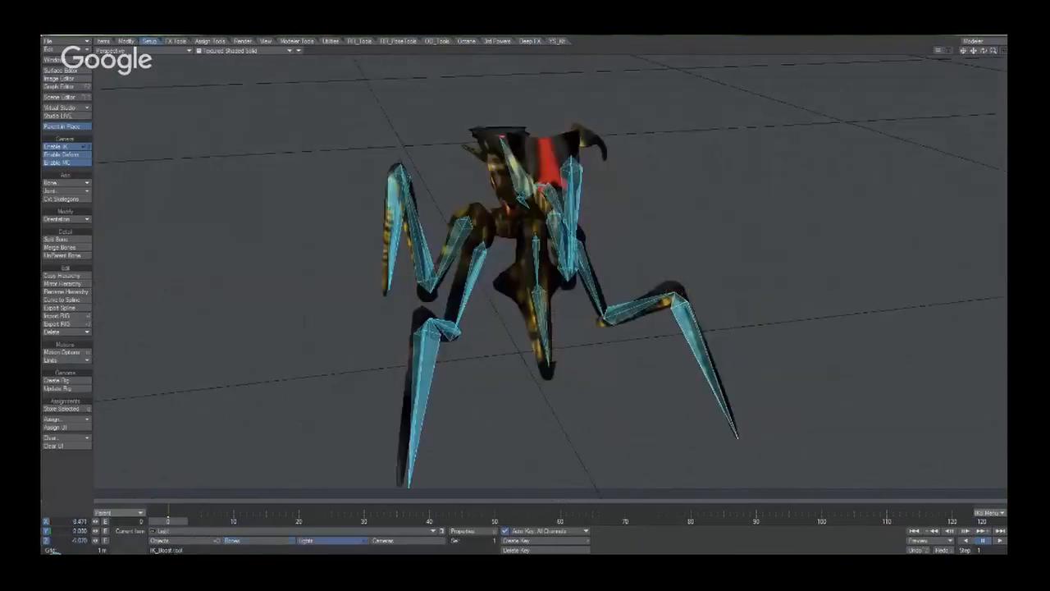
Test the front left leg by lifting its tip to head height and bringing its knee back down to the standing pose.
alt+drag(664, 293, 624, 309)
mouse_move(573, 240)
mouse_down()
mouse_move(596, 236)
mouse_move(562, 255)
mouse_up()
drag(448, 297, 515, 145)
drag(392, 78, 324, 158)
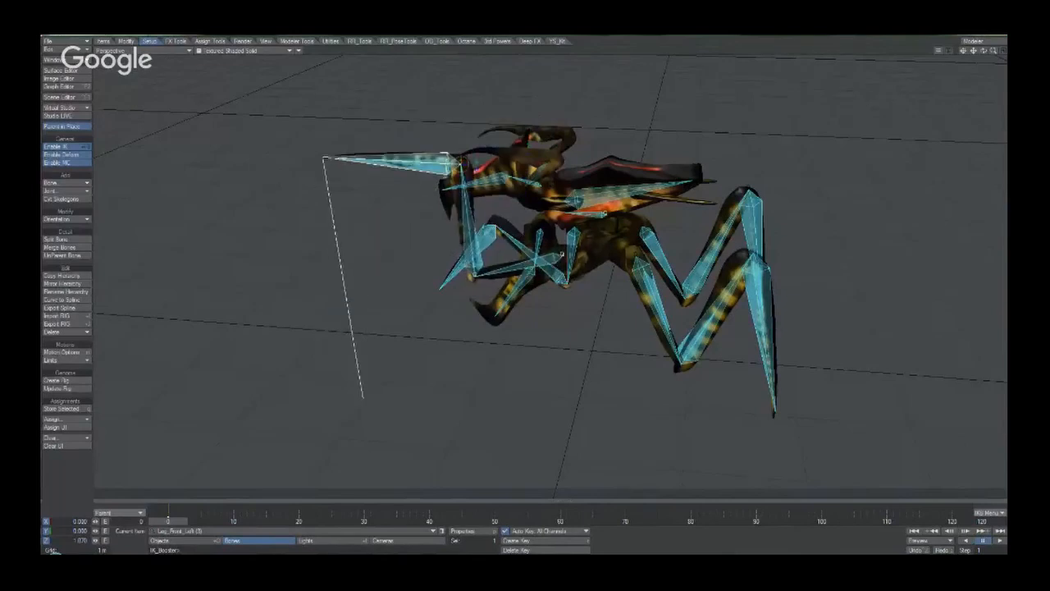
drag(461, 162, 441, 320)
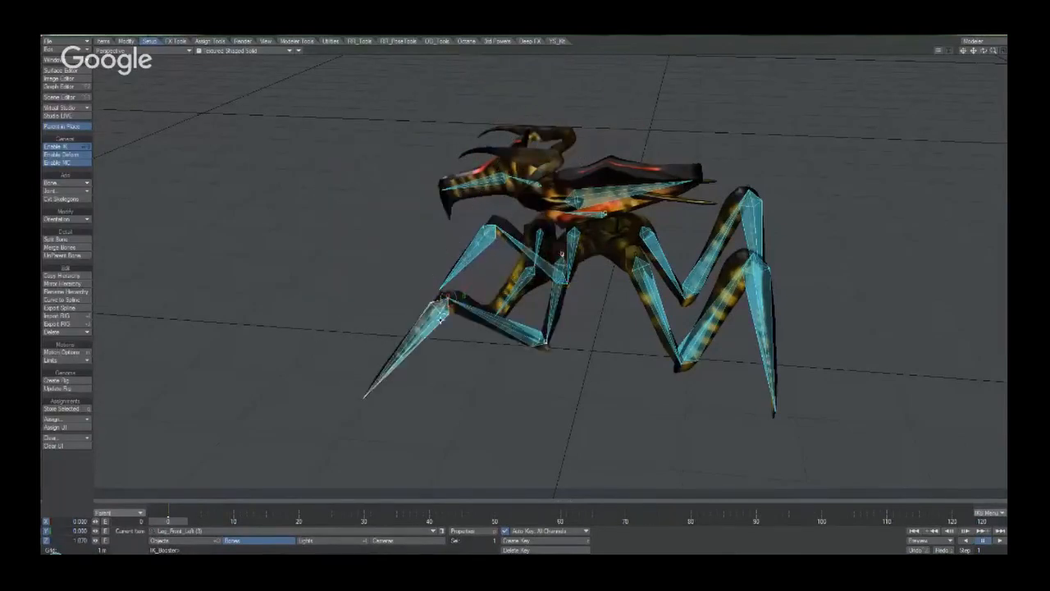
alt+drag(562, 297, 548, 266)
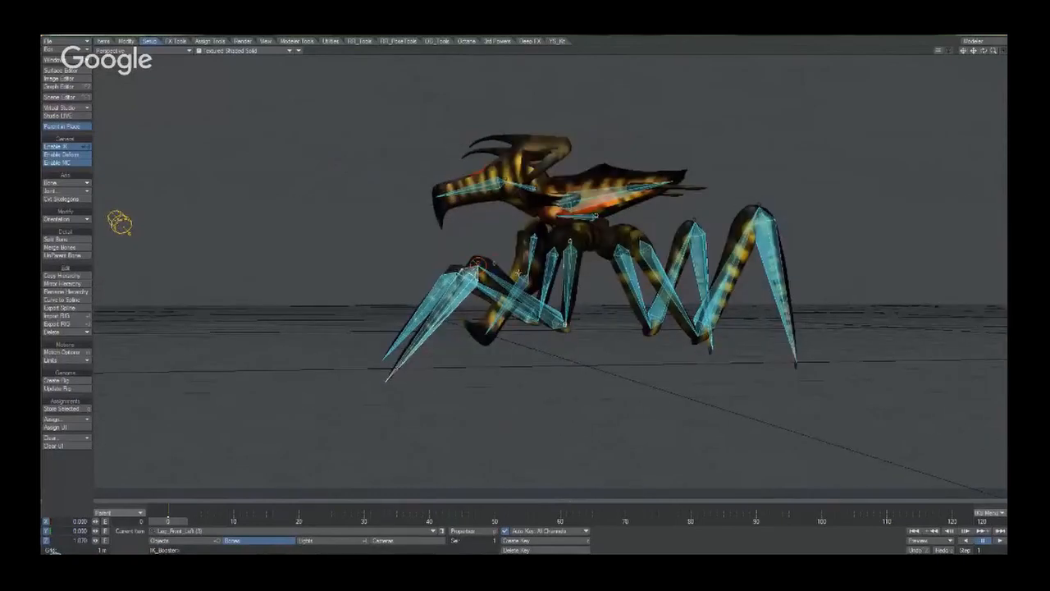
Lift the tip of the hanging abdomen forward beneath the head and select the front left leg's tip.
drag(484, 333, 418, 238)
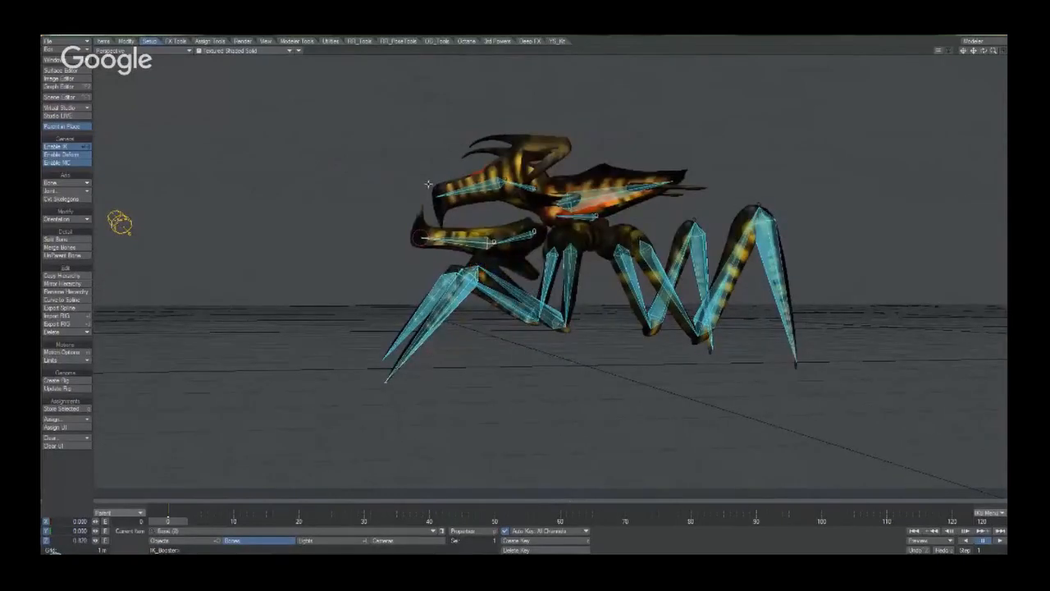
mouse_move(428, 184)
mouse_down()
mouse_move(436, 153)
mouse_move(434, 246)
mouse_move(423, 237)
mouse_move(448, 283)
mouse_move(410, 243)
mouse_up()
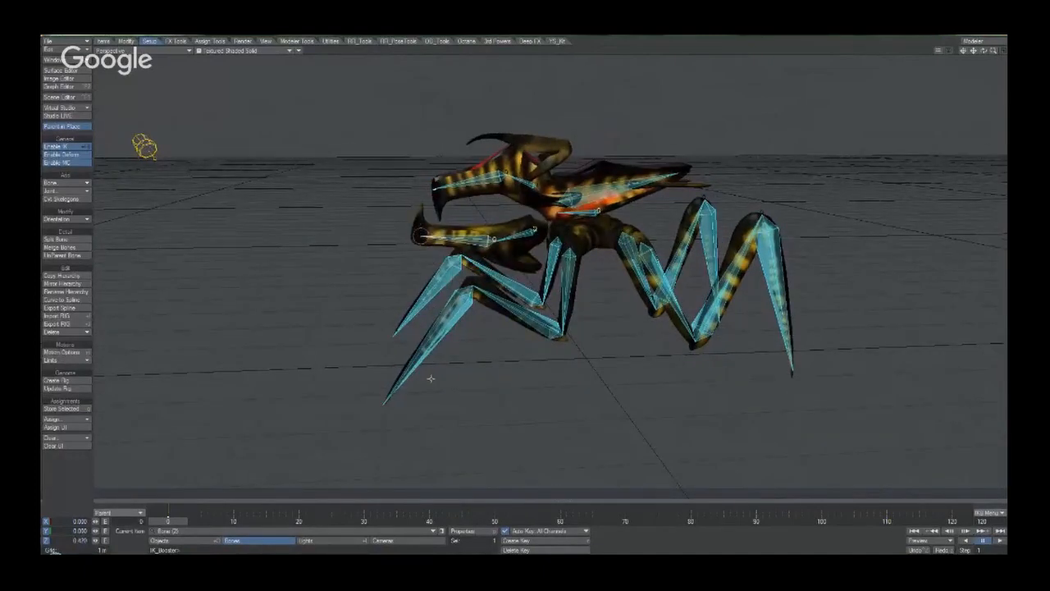
mouse_move(384, 402)
mouse_down()
mouse_move(516, 336)
mouse_move(432, 310)
mouse_move(477, 369)
mouse_move(361, 387)
mouse_move(500, 301)
mouse_move(460, 321)
mouse_move(545, 379)
mouse_move(389, 396)
mouse_move(398, 405)
mouse_move(485, 387)
mouse_move(530, 359)
mouse_move(342, 377)
mouse_move(549, 345)
mouse_move(389, 385)
mouse_move(533, 350)
mouse_move(385, 406)
mouse_up()
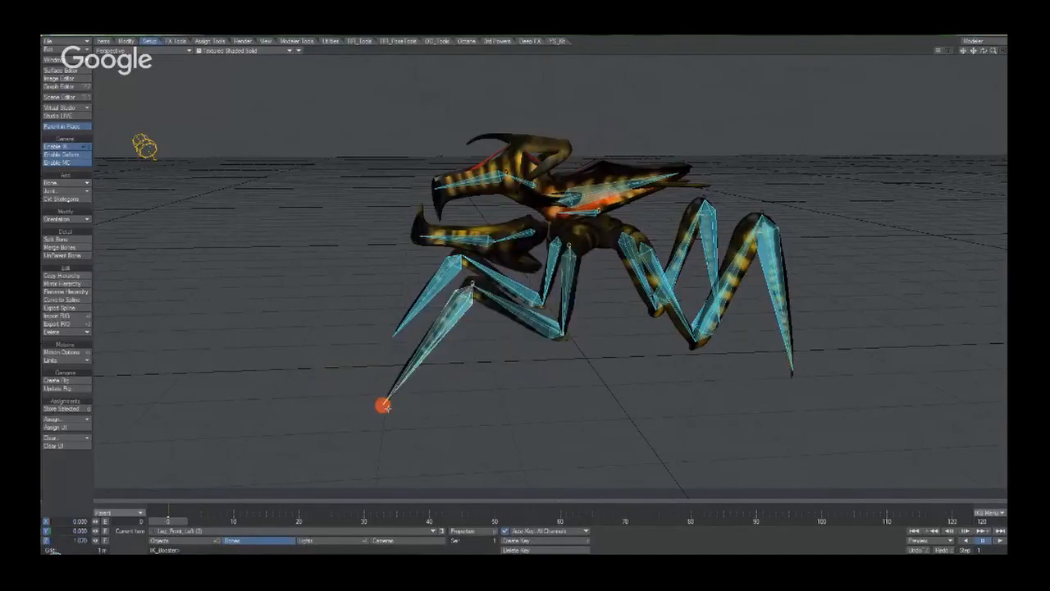
Try pulling the back left leg's tip forward and upward, and undo the pull.
alt+drag(716, 237, 818, 267)
drag(770, 333, 673, 238)
key(ctrl+z)
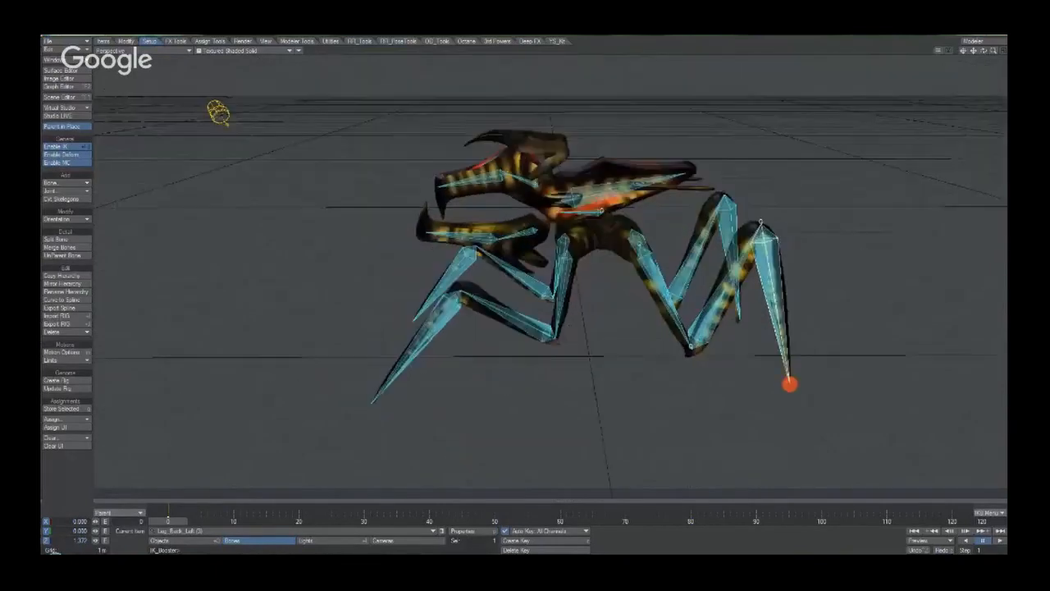
Set the timeline's end frame to 30 and select the CoG bone in the right view.
alt+drag(601, 283, 600, 265)
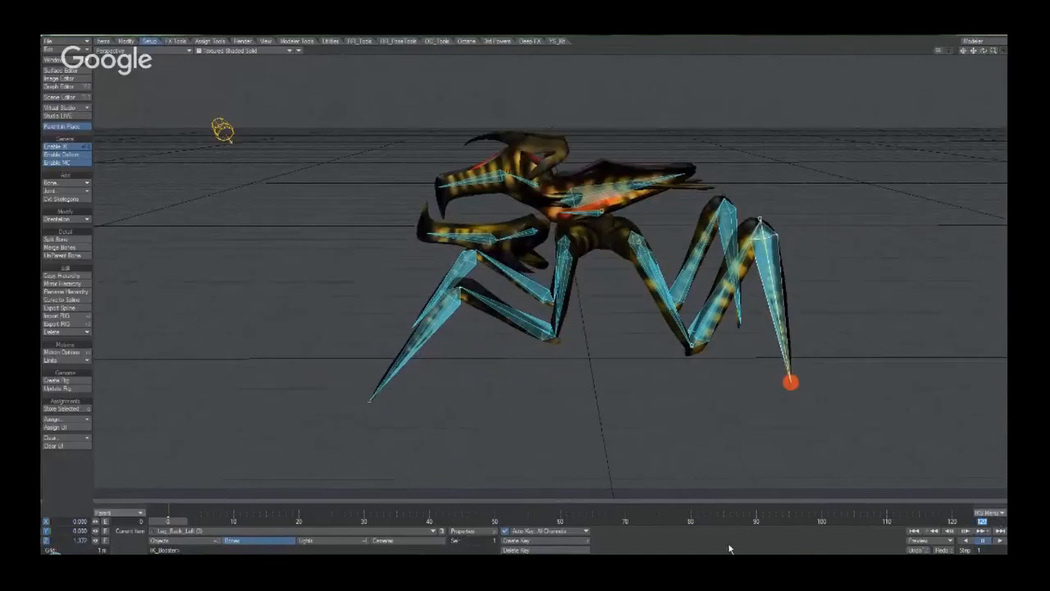
click(600, 215)
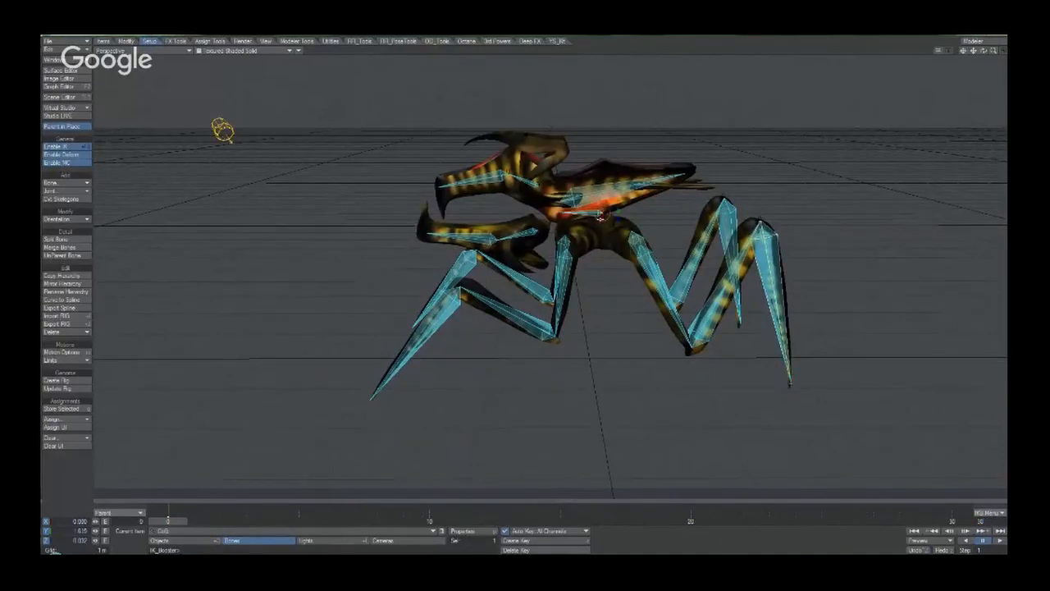
key(1)
key(3)
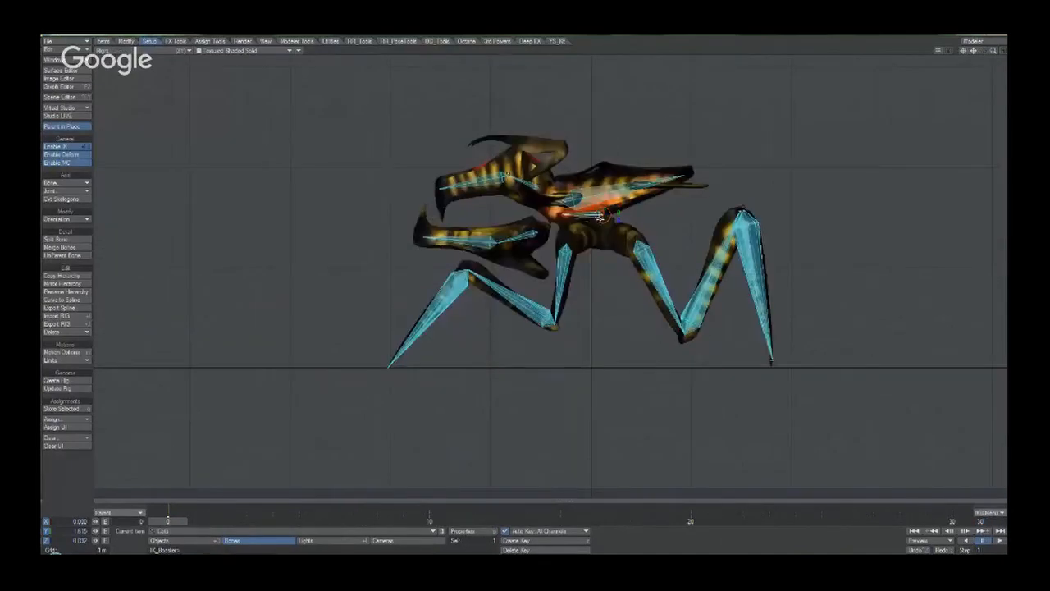
Check the pose between frames 0 and 5 with the CoG bone and the front left leg's tip selected, in the right and perspective views.
key(Right)
key(Right)
key(Right)
key(Right)
key(Right)
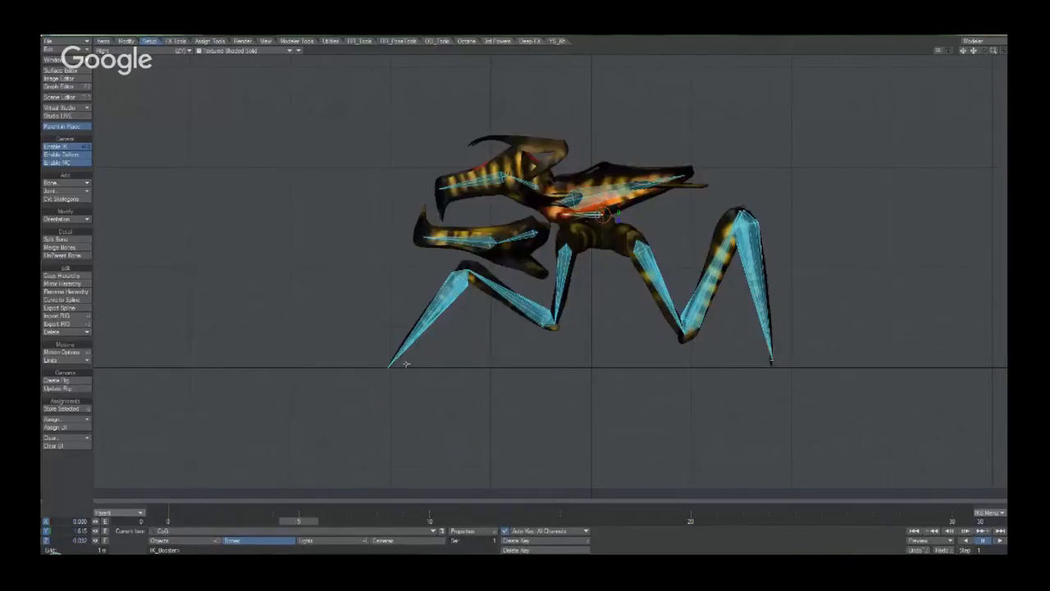
key(Left)
key(Left)
key(Left)
key(Left)
key(Left)
click(388, 368)
key(Right)
key(Right)
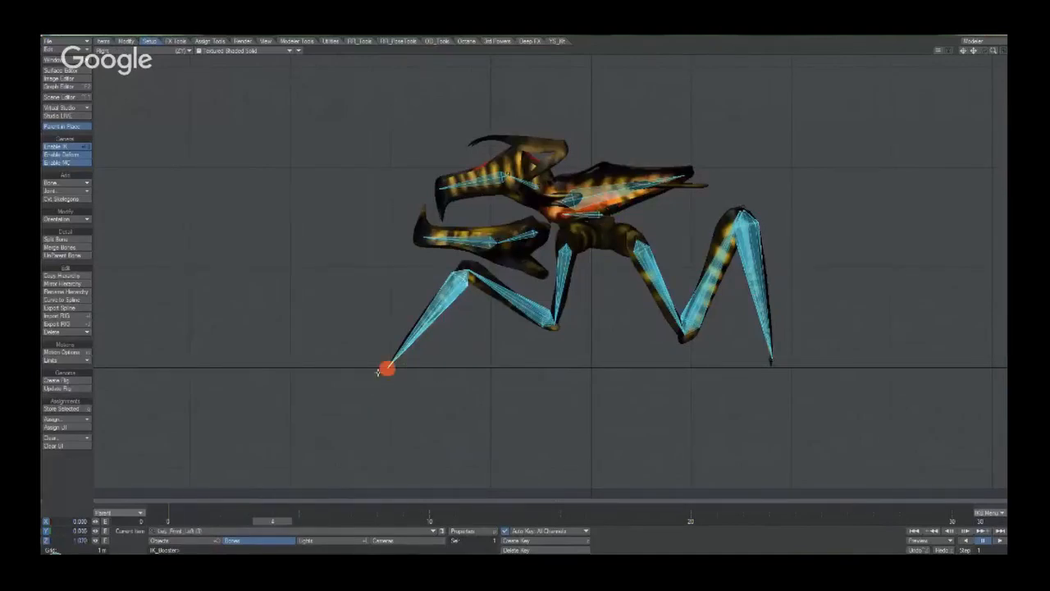
key(Left)
key(Left)
key(Left)
key(Left)
key(4)
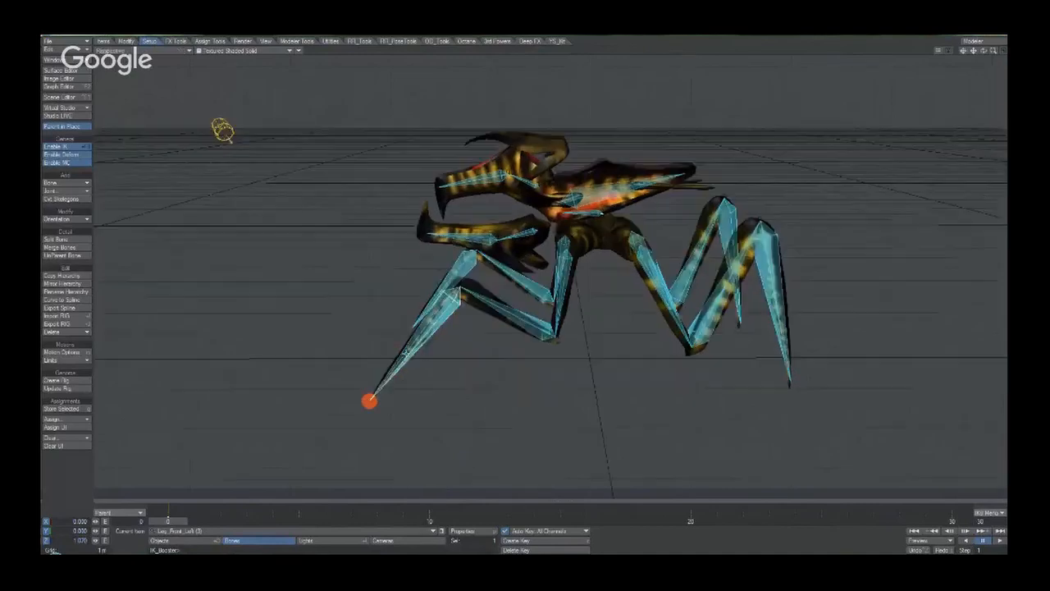
In the right view at frame 0, bring both left legs' tips inward under the body and adjust the back left leg's lower joint.
key(3)
drag(387, 369, 465, 368)
drag(769, 362, 727, 361)
drag(680, 317, 671, 343)
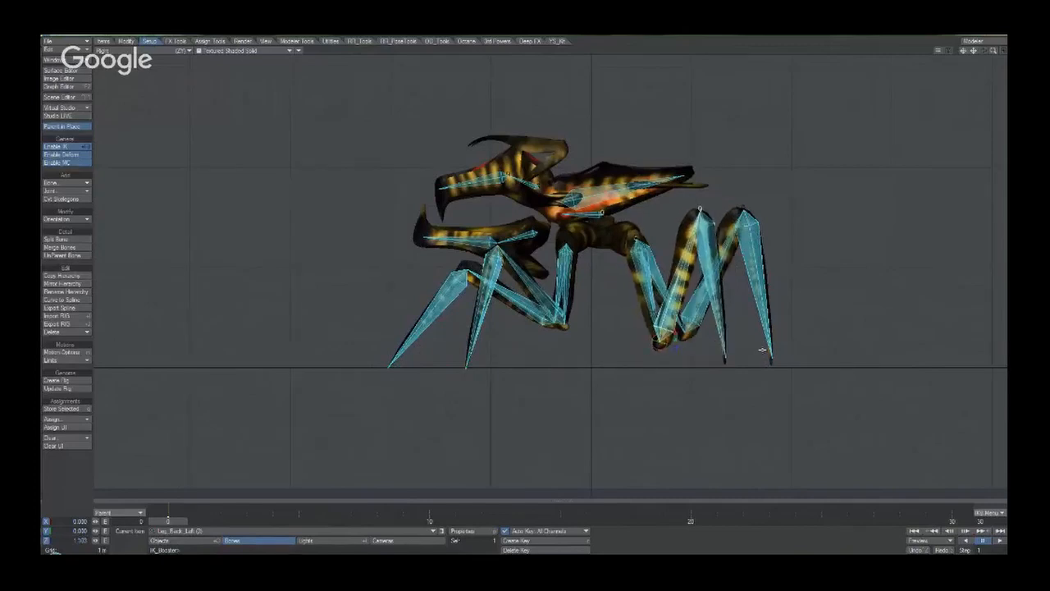
Spread the right legs at frame 0, with the back tip stretched rearward and the front tip forward.
drag(771, 361, 865, 356)
click(388, 368)
drag(386, 368, 347, 356)
Move the front left leg's tip further back under the body and adjust its knee.
click(465, 368)
drag(466, 369, 493, 363)
drag(507, 233, 535, 223)
At frame 5, raise the CoG bone and reposition the front legs, with the left tip lifted forward and the right tip planted back.
click(604, 213)
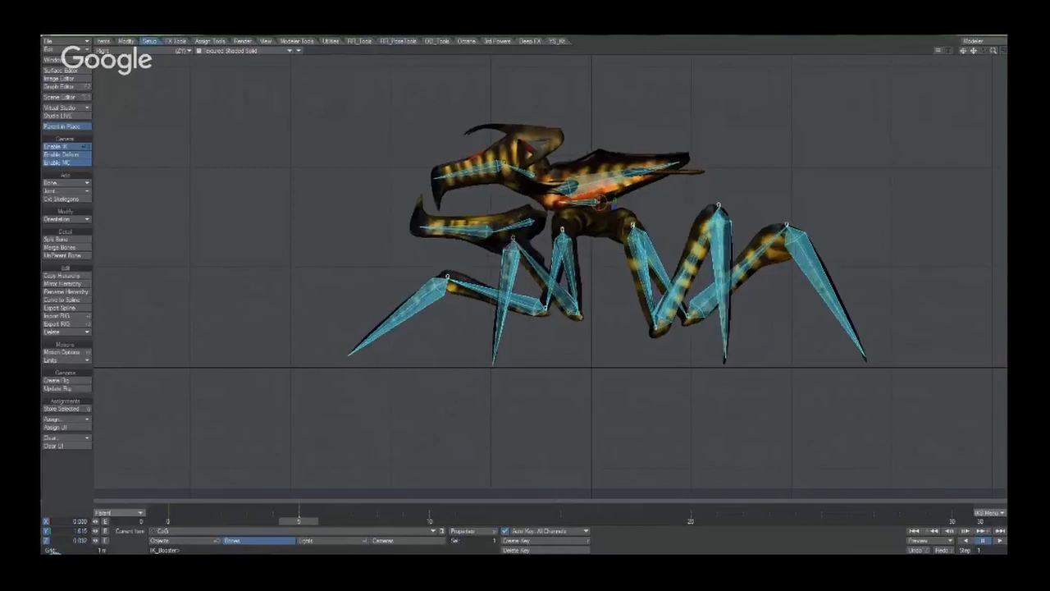
click(494, 349)
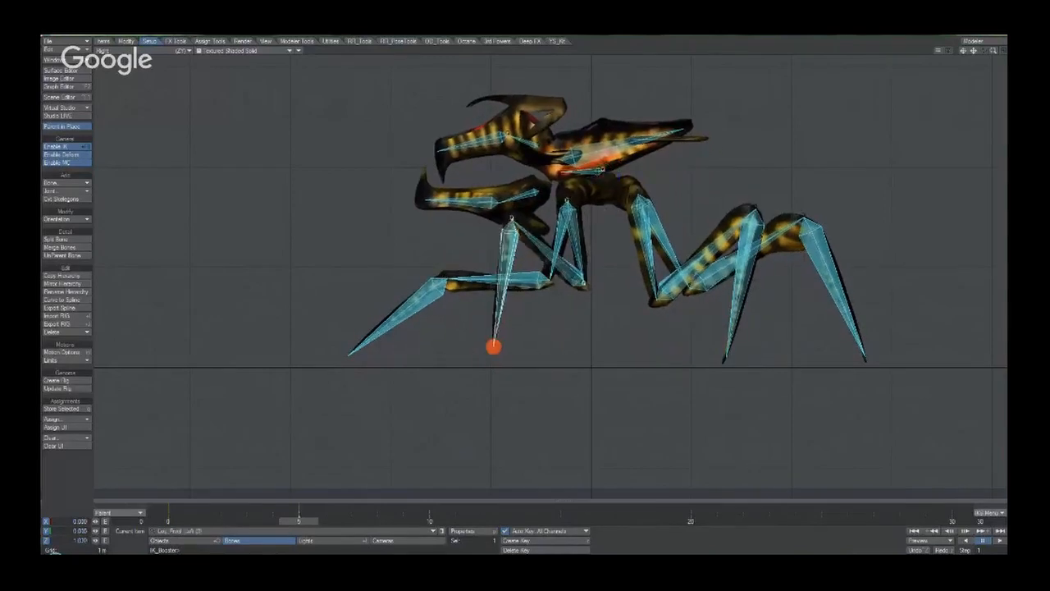
drag(495, 350, 405, 318)
drag(348, 356, 422, 367)
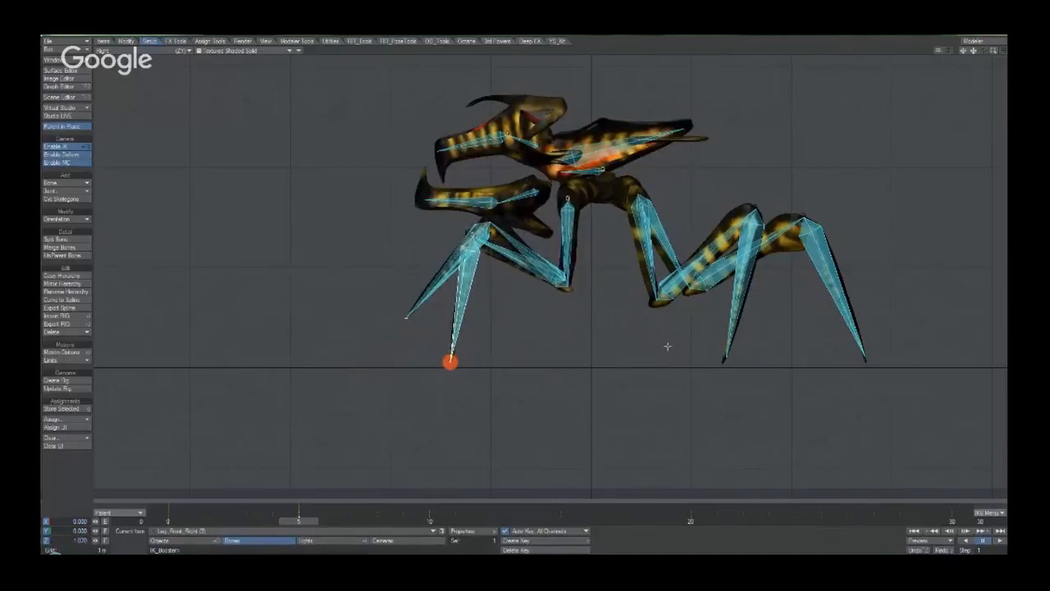
At frame 5, step the back left leg's tip forward, adjust its knee and stretch the back right leg's tip further rearward.
click(727, 358)
drag(727, 358, 645, 363)
drag(677, 213, 700, 222)
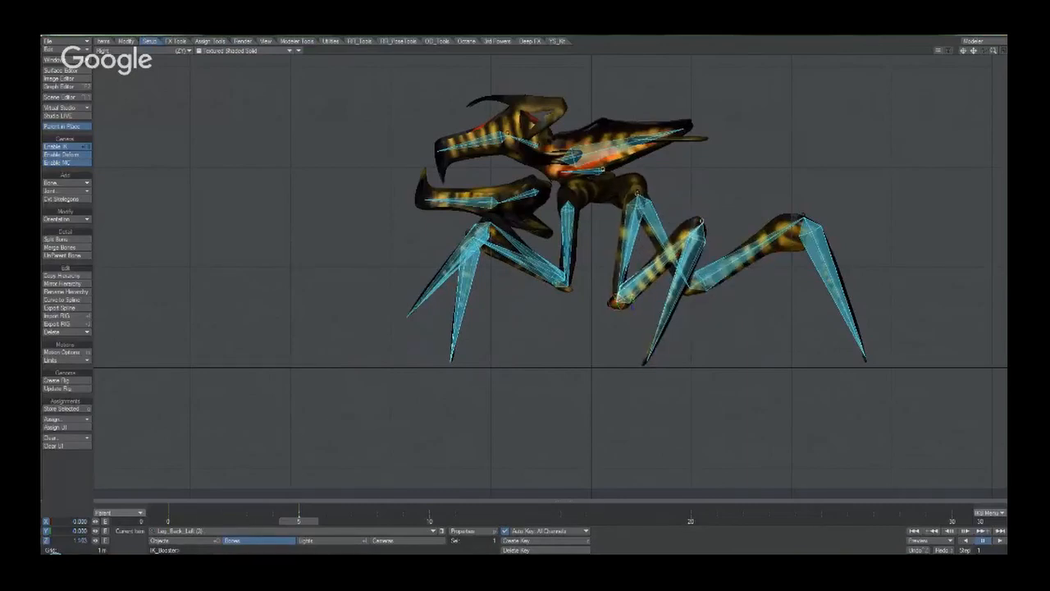
drag(817, 346, 837, 358)
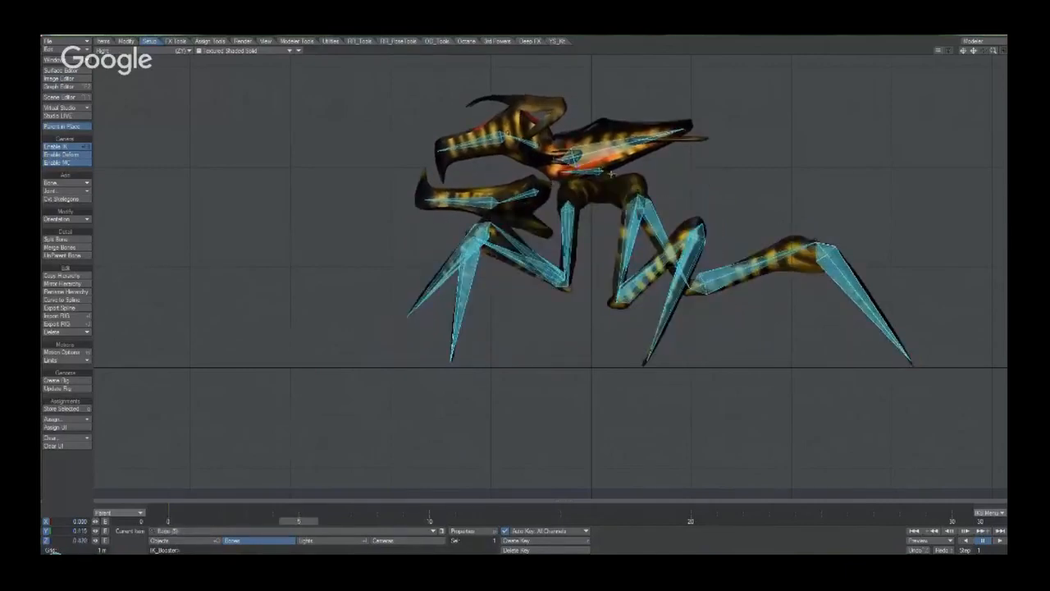
Examine the handles on and around the CoG bone at frame 5 with the Move tool and with IKBooster.
click(598, 172)
key(t)
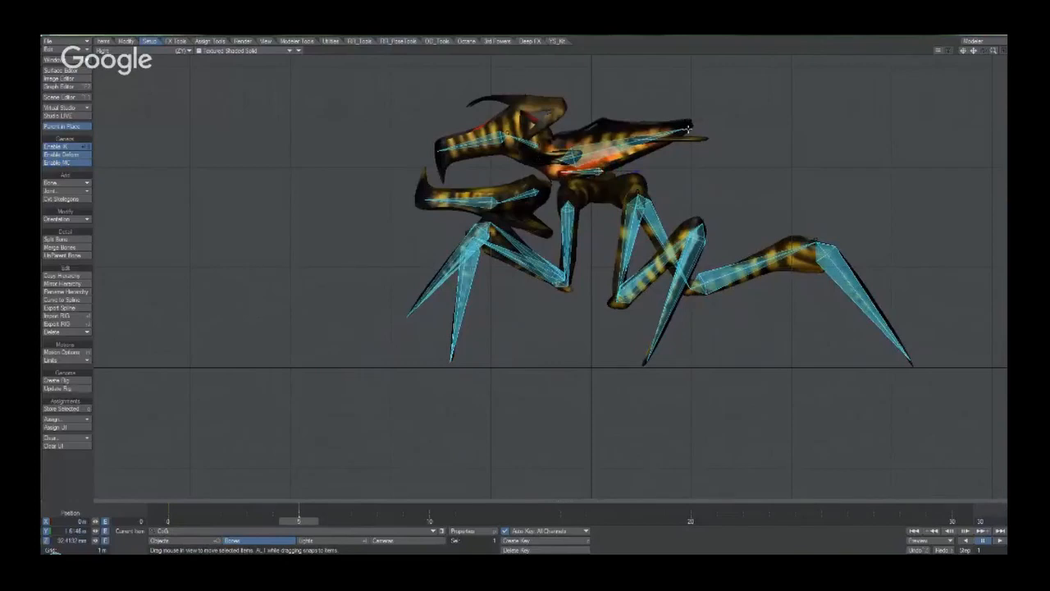
key(ctrl+b)
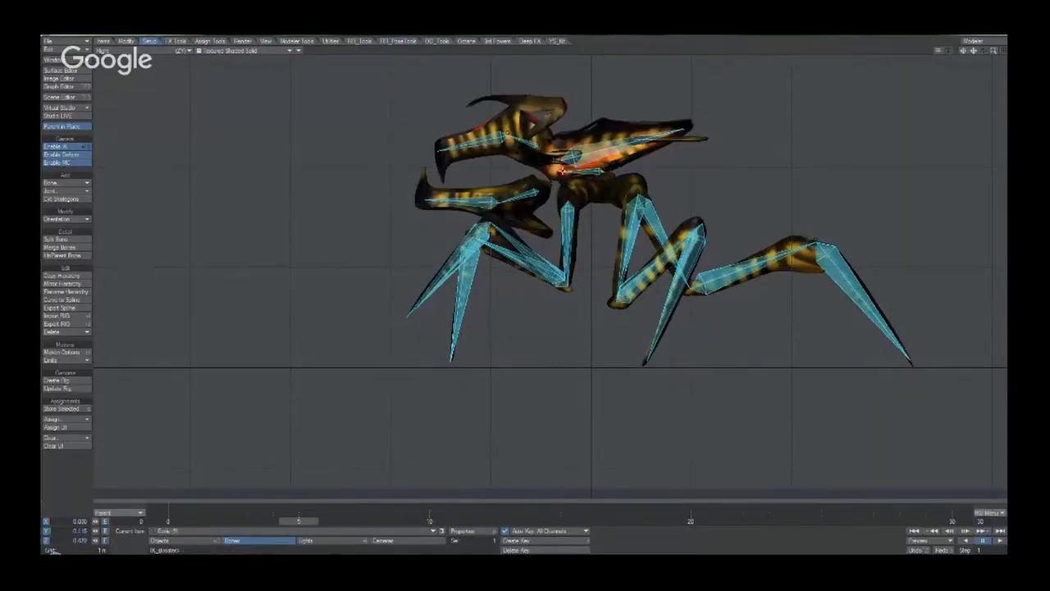
click(567, 172)
click(567, 165)
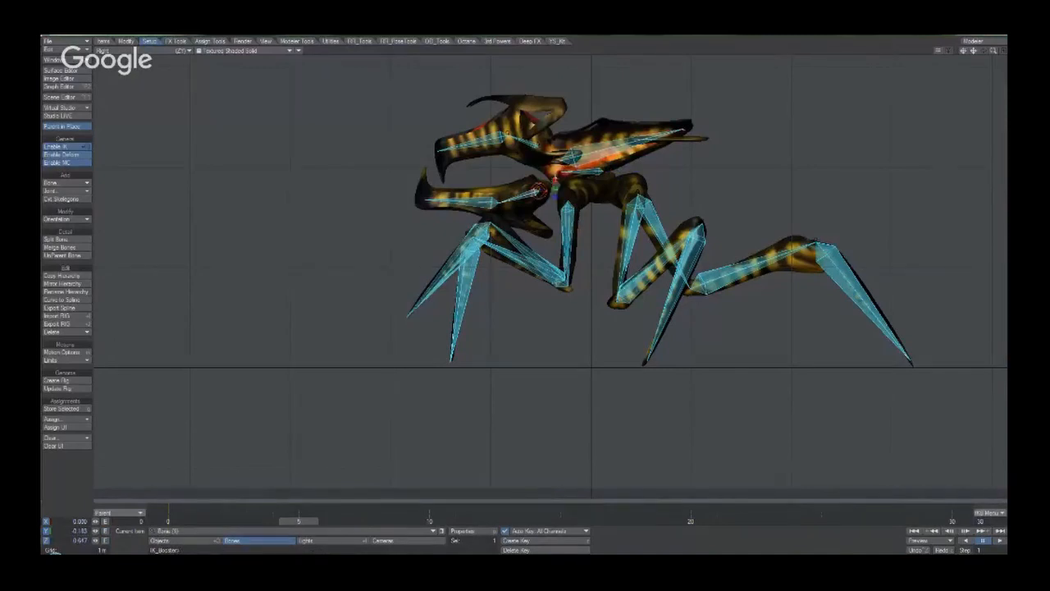
click(569, 164)
click(607, 165)
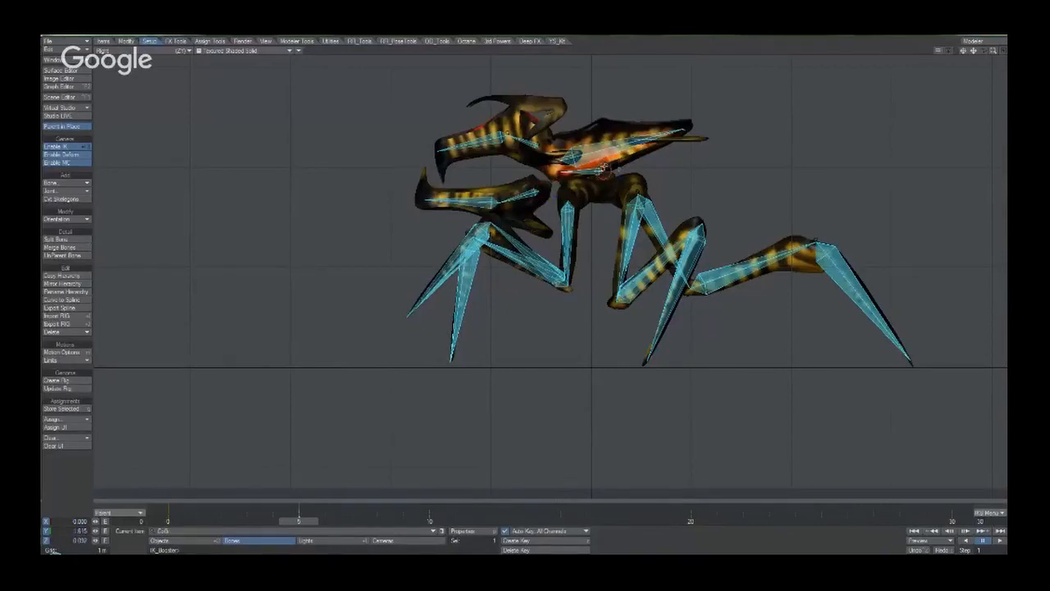
At frame 0, add a bone at the CoG bone's tip and make it an active Joint type bone with 0% strength.
key(shift+Left)
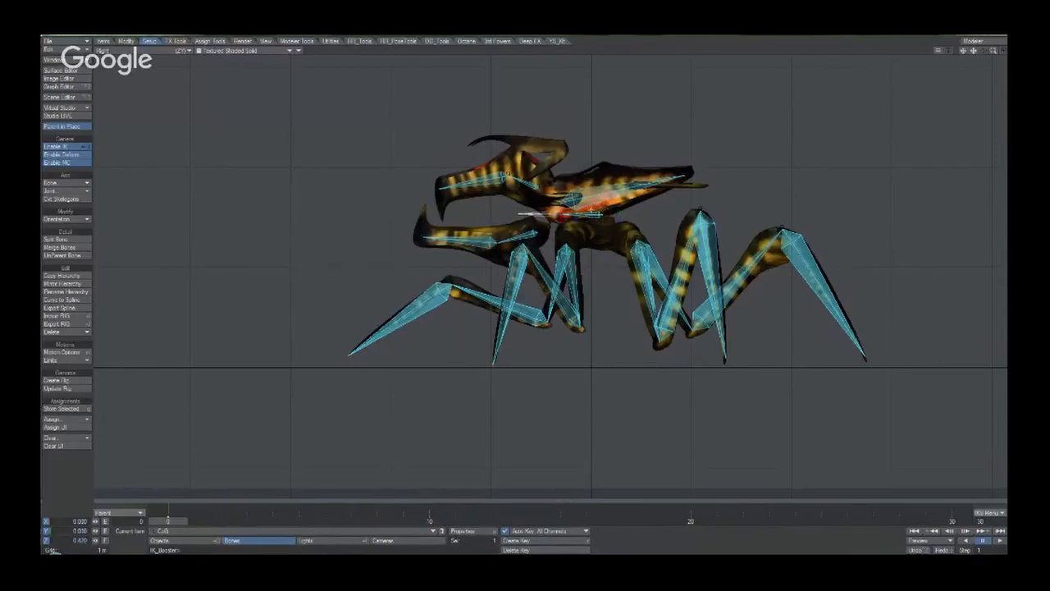
key(p)
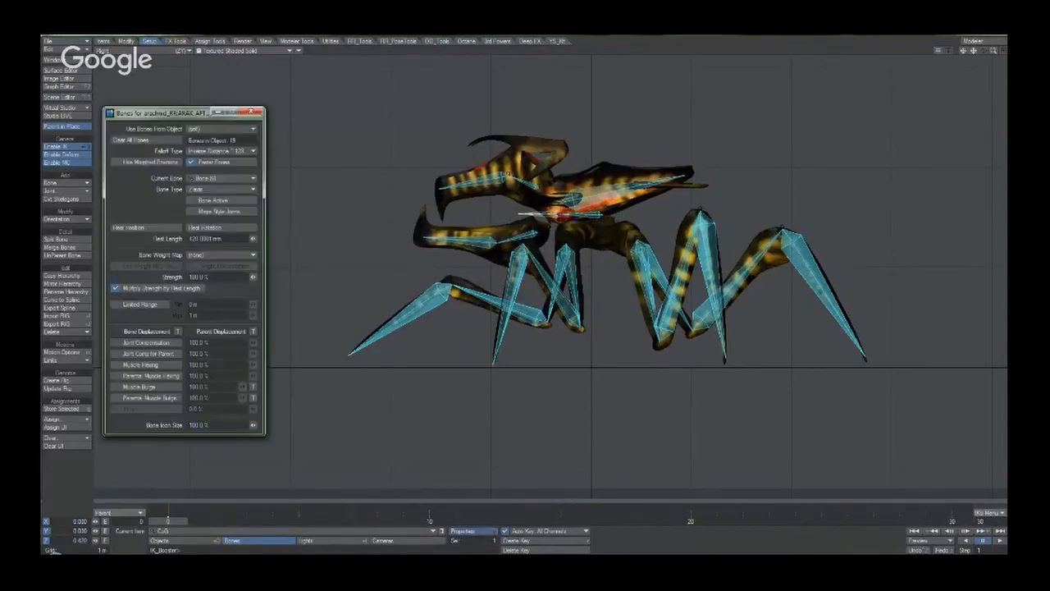
click(228, 189)
click(231, 196)
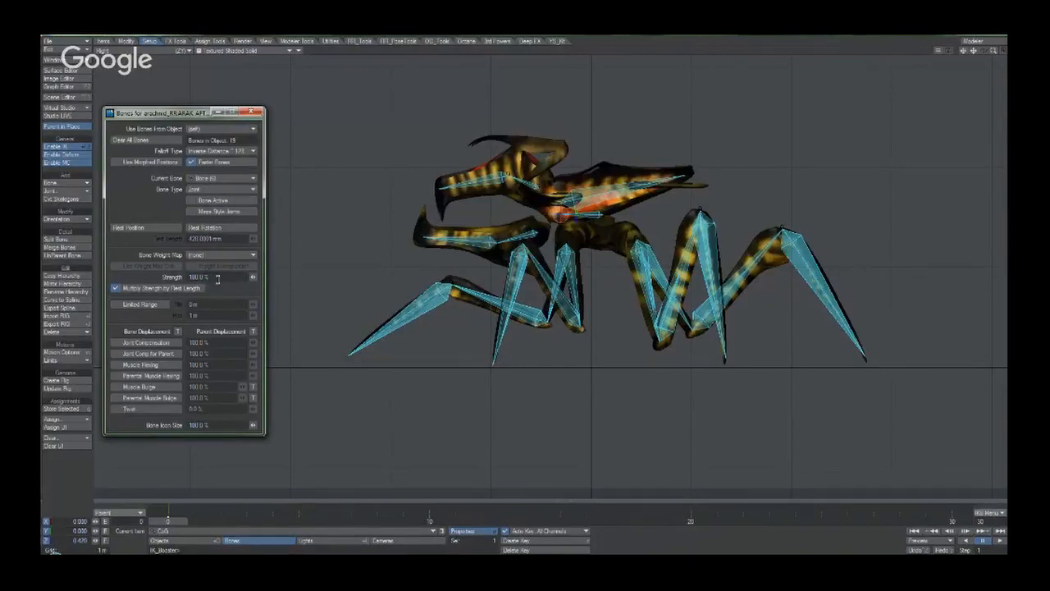
click(210, 278)
key(r)
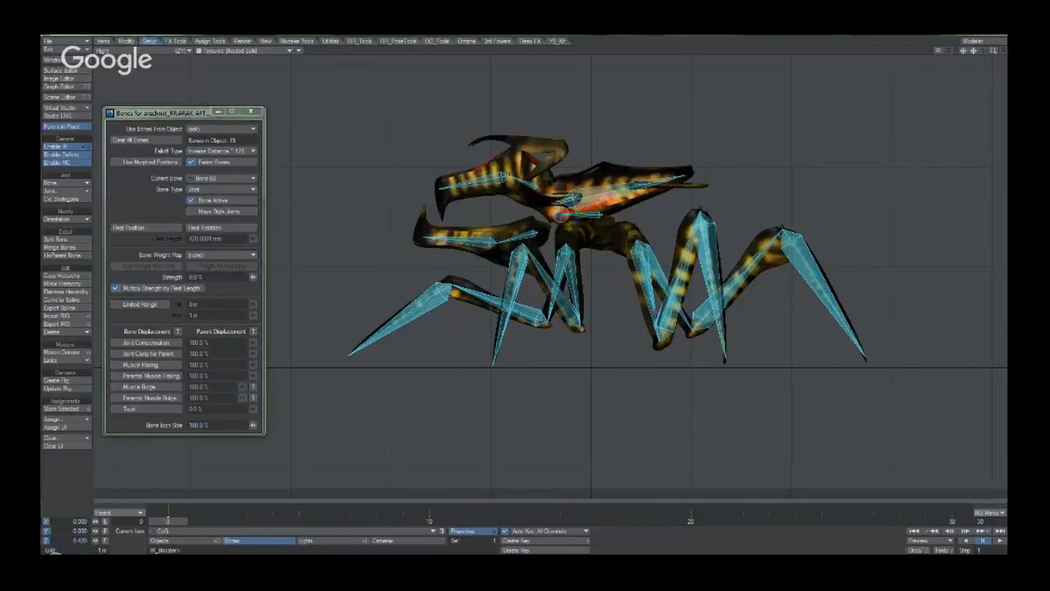
Set the new bone's icon size to 25% and select the handle at the CoG bone's tip.
click(216, 425)
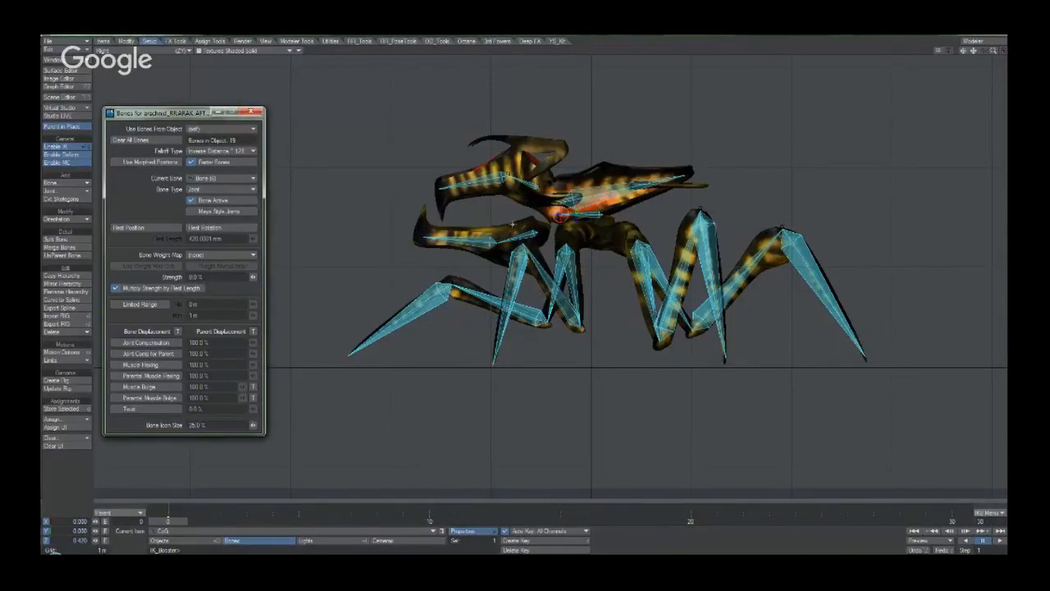
click(251, 112)
drag(558, 214, 606, 218)
At frame 5, lower the front end of the CoG bone to tilt the creature's body.
key(Right)
key(Right)
key(Right)
key(Right)
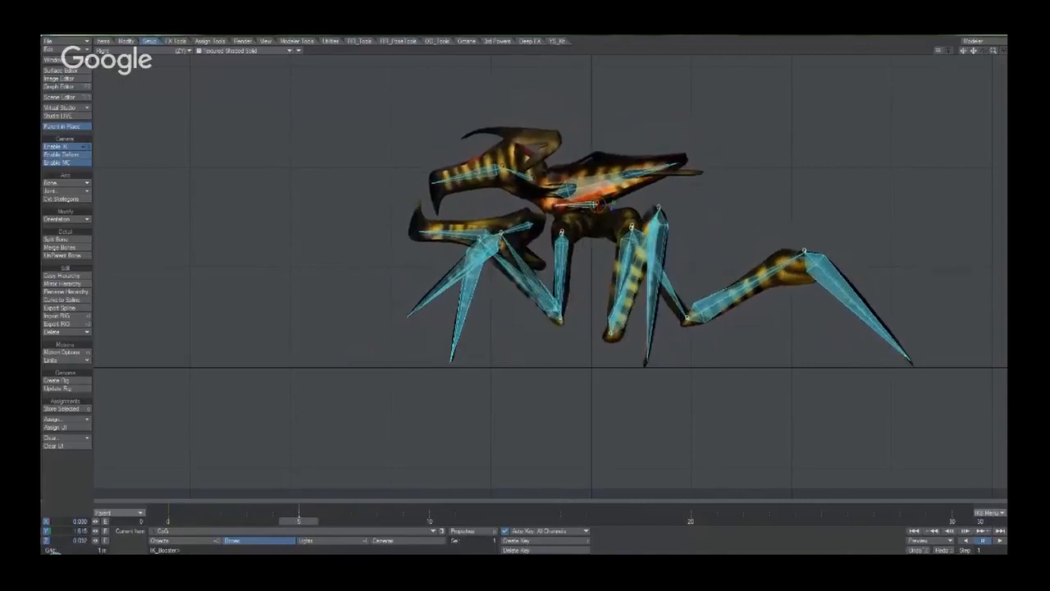
drag(563, 197, 563, 209)
At frame 10, bring the back right leg's tip forward toward the body and pull the front left leg's tip forward.
key(Right)
key(Right)
key(Right)
key(Right)
key(Right)
drag(908, 361, 600, 343)
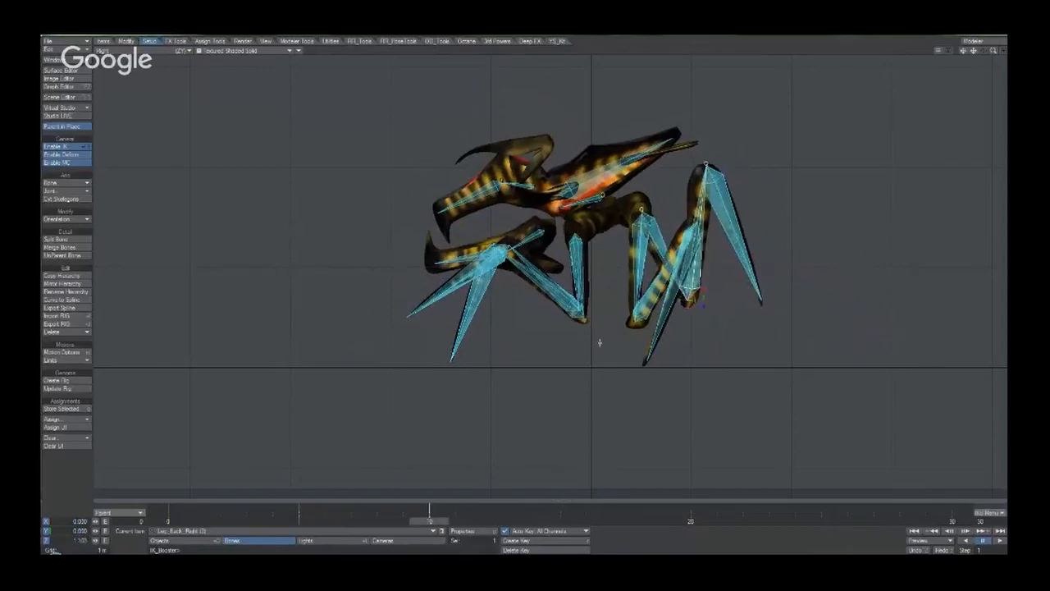
drag(406, 317, 342, 354)
Step back and forth through the frames around frame 5 to examine the leg motion.
key(shift+Left)
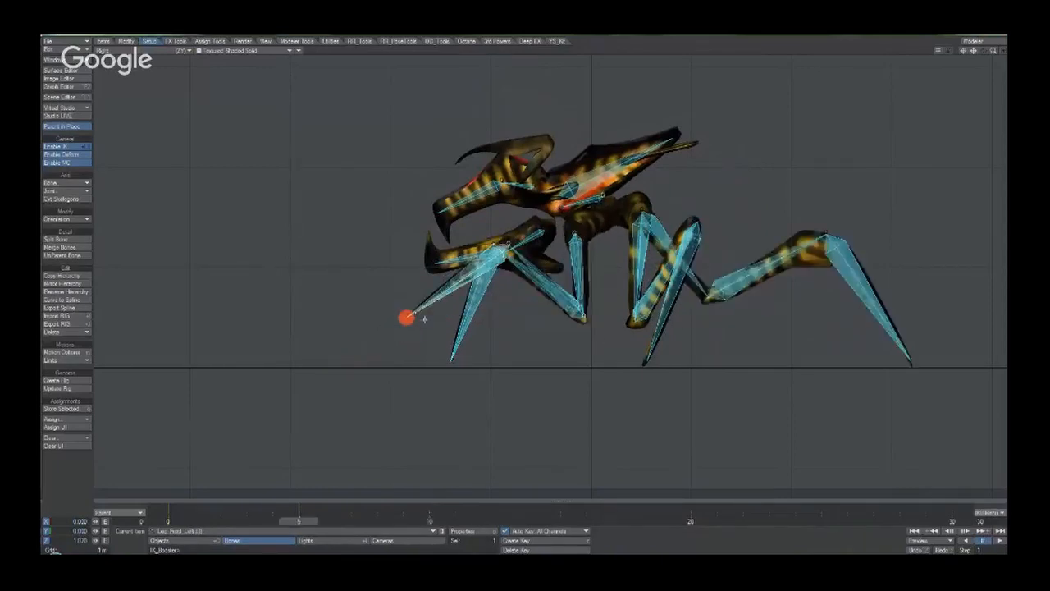
key(Left)
key(Left)
key(Left)
key(Left)
key(Right)
key(Right)
key(Right)
key(Right)
key(Right)
key(Right)
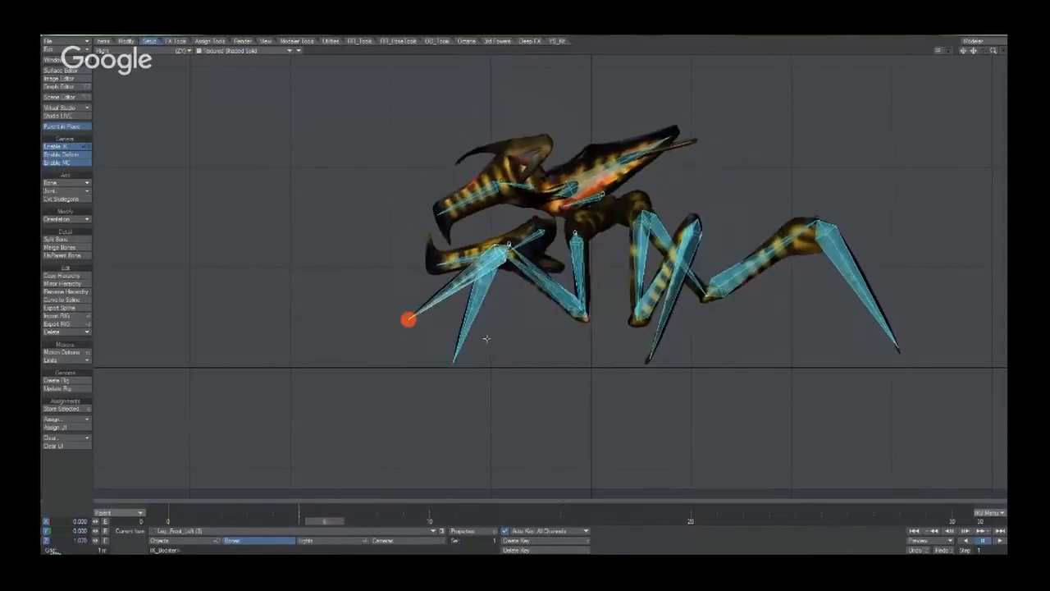
At frame 10, move the front right leg's tip back under the body and plant the front left leg's tip forward.
key(Right)
key(Right)
key(Right)
drag(450, 357, 584, 362)
drag(406, 318, 349, 366)
click(478, 268)
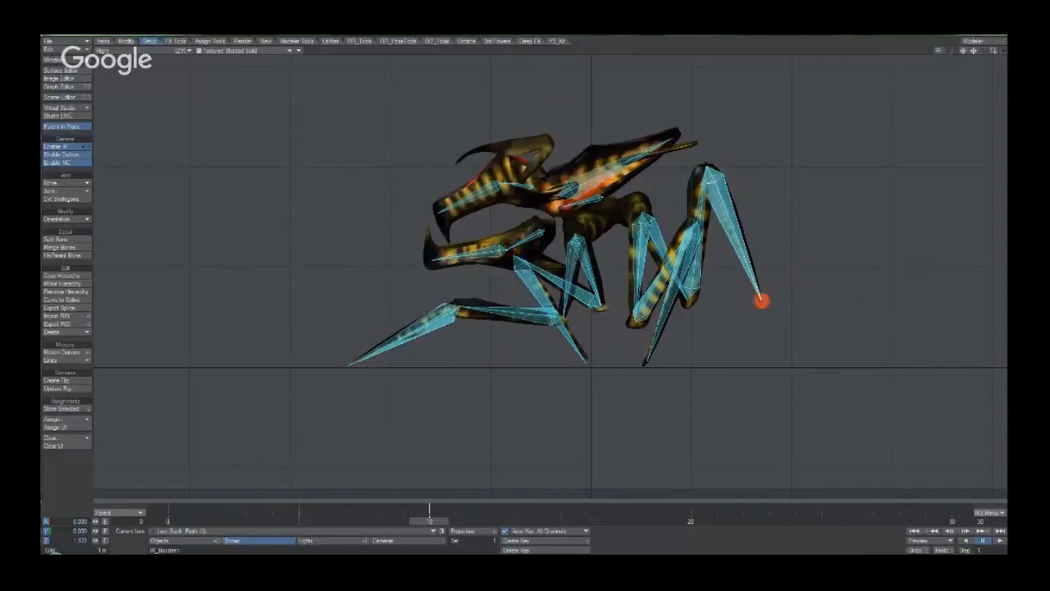
Try stretching the back right leg's tip rearward at frame 10 and step through the motion from frame 0.
drag(761, 300, 889, 349)
key(shift+Left)
key(shift+Left)
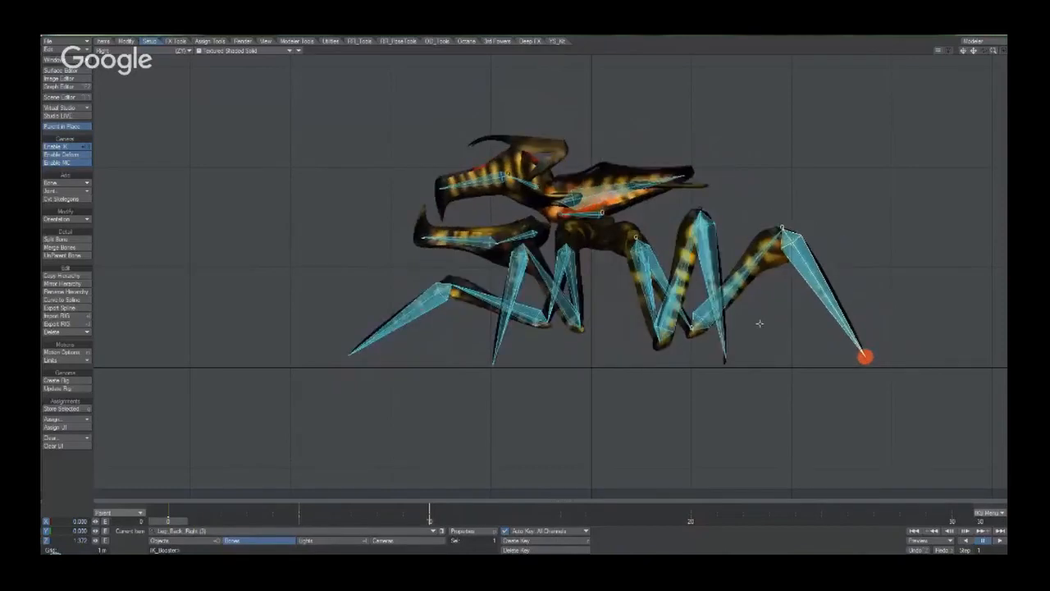
key(Right)
key(Right)
key(Right)
key(Right)
key(Right)
key(Right)
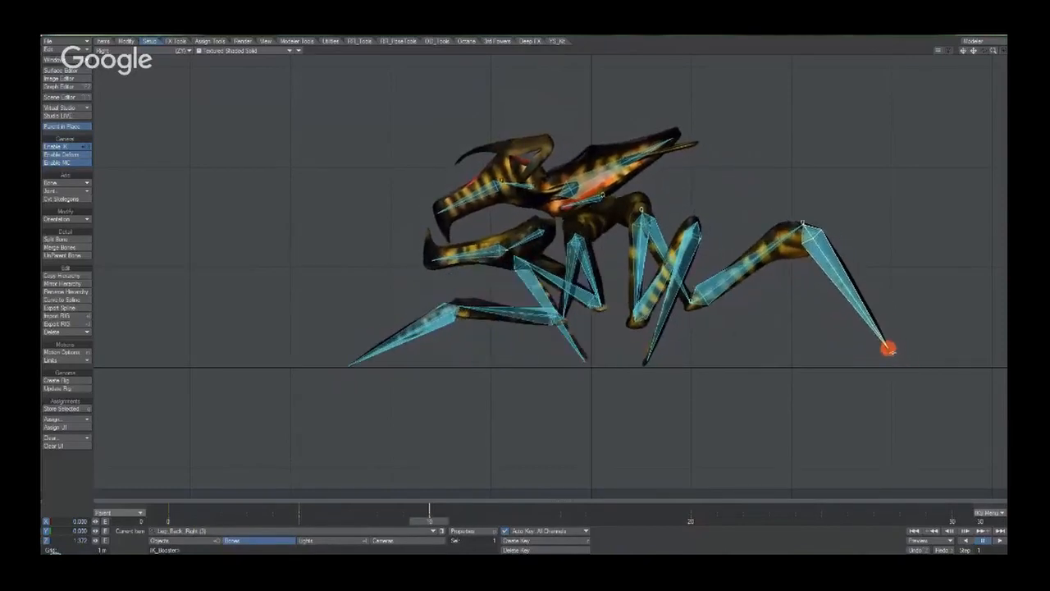
At frame 10, bring the back right leg's tip forward and stretch the back left leg's tip rearward.
drag(889, 349, 732, 319)
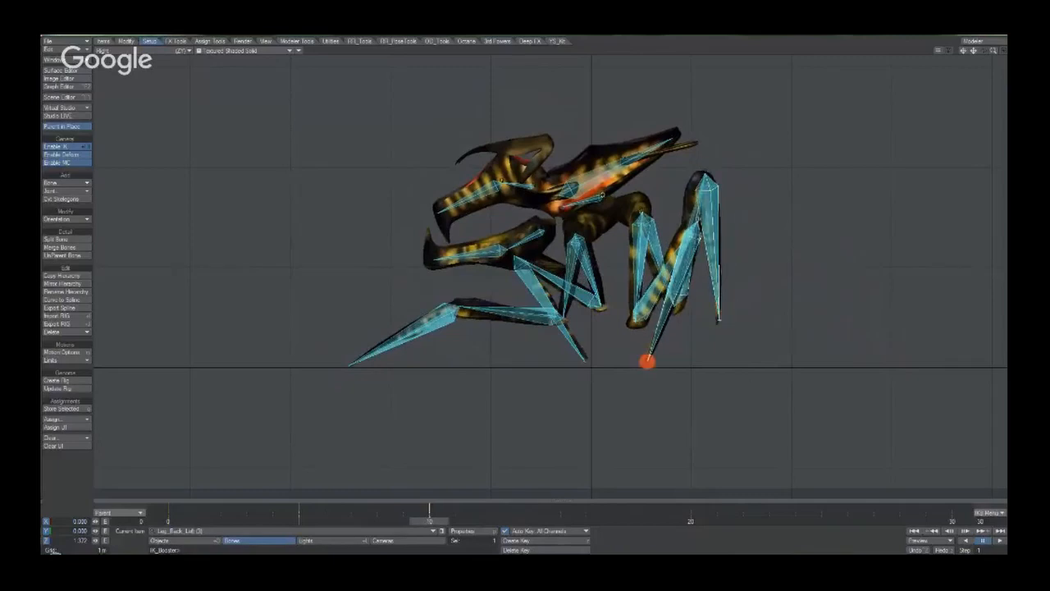
drag(647, 362, 867, 356)
Step backward and forward through the frames up to frame 10 to examine the walk cycle.
key(Left)
key(Left)
key(Left)
key(Left)
key(Left)
key(Left)
key(Left)
key(Left)
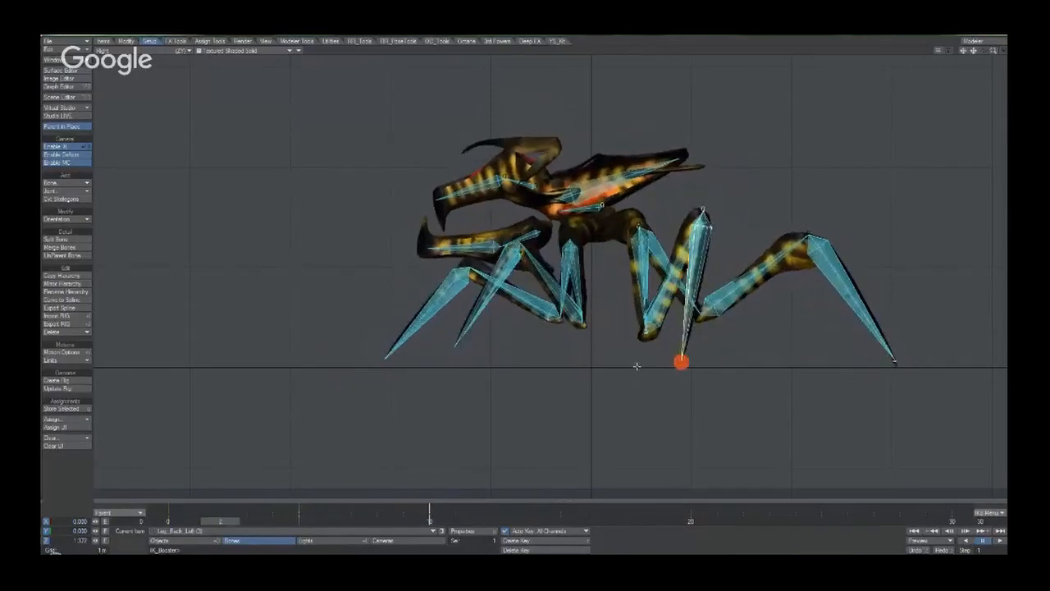
key(Right)
key(Right)
key(Right)
key(Right)
key(Right)
key(Right)
key(Right)
key(Right)
key(Right)
key(Left)
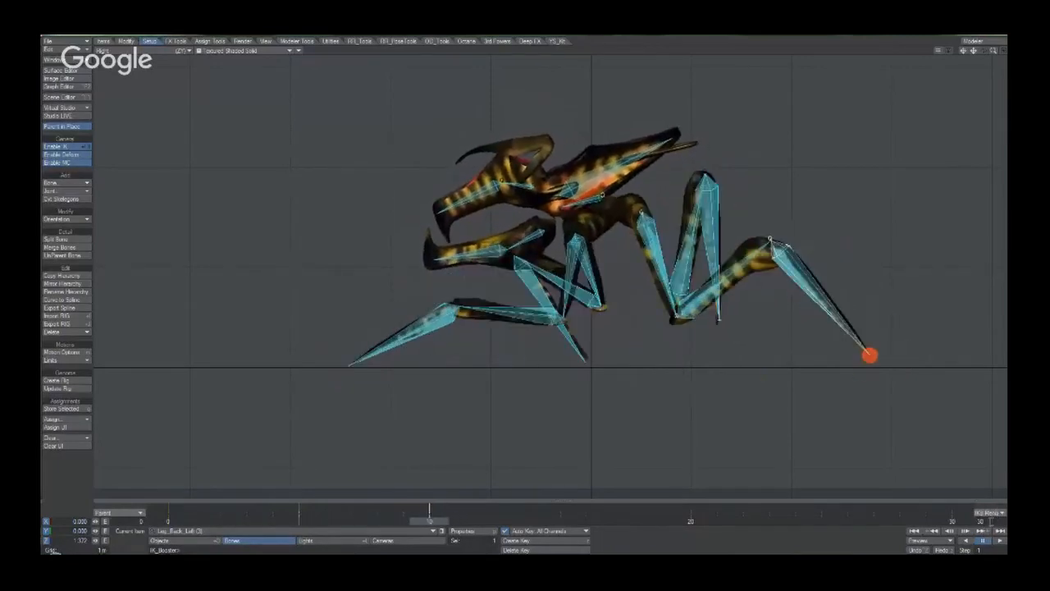
Set the end frame to 10 and play the walk, viewing it in perspective from several angles.
text(10)
key(Return)
click(1000, 542)
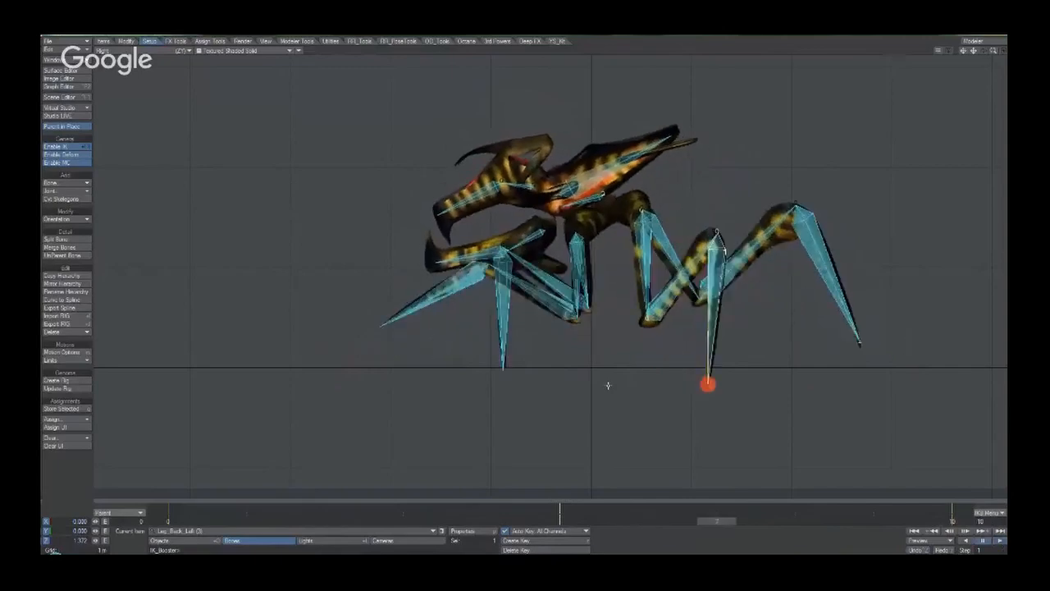
key(4)
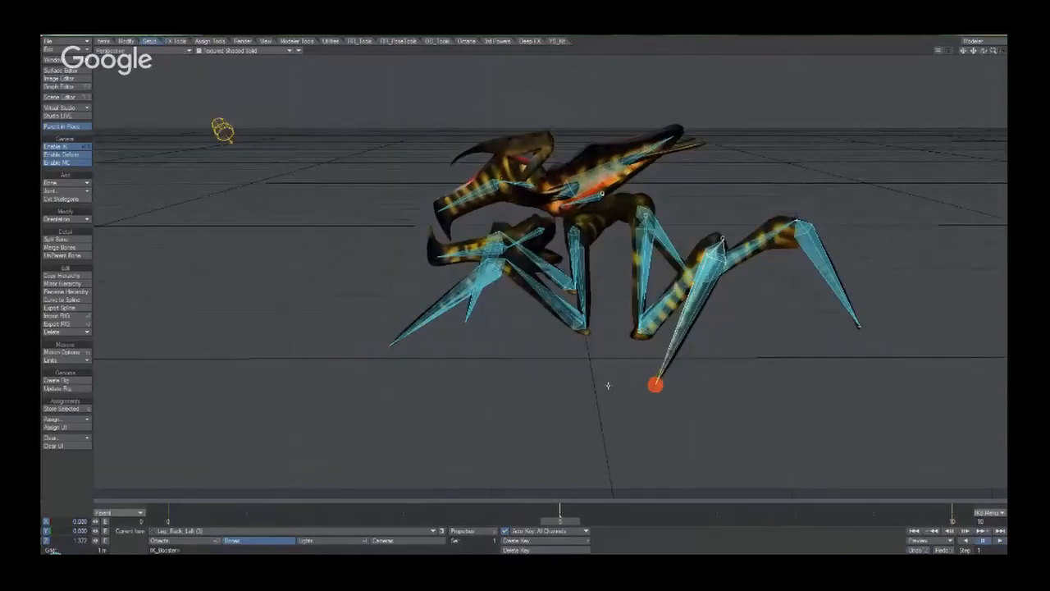
alt+drag(550, 271, 665, 333)
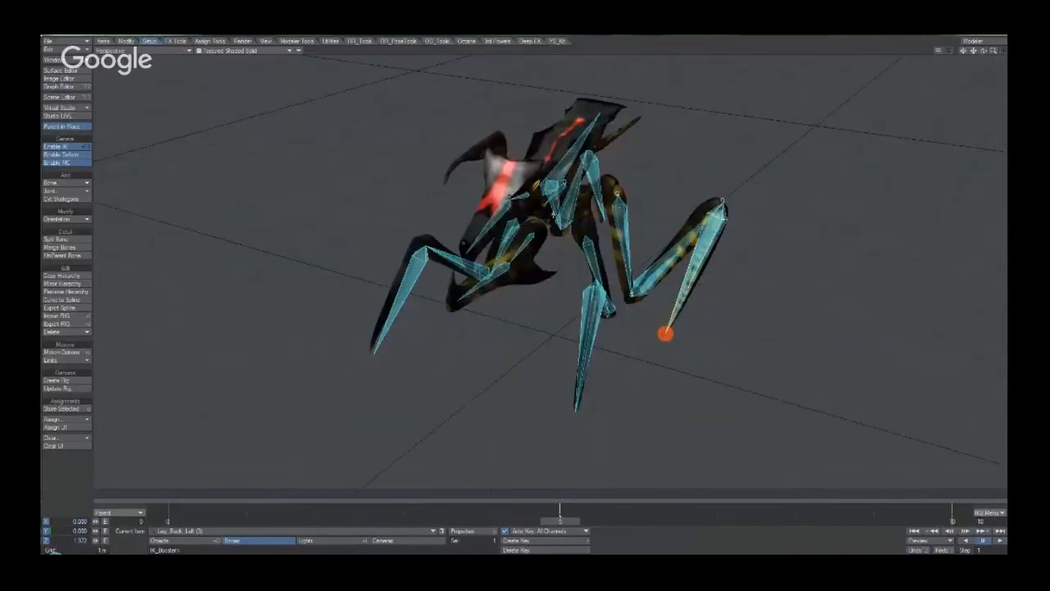
alt+drag(553, 215, 497, 343)
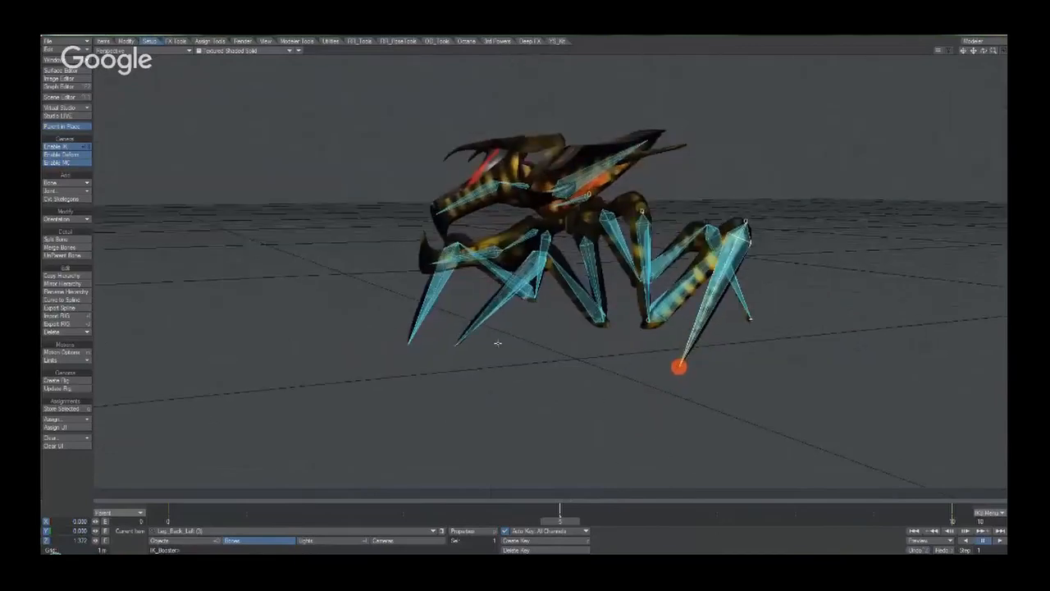
At frame 0, try pulling the tail bone's tip with IKBooster and undo the move.
key(shift+Left)
alt+drag(597, 401, 222, 70)
click(683, 176)
drag(684, 171, 697, 205)
key(ctrl+z)
Change the IKBooster setting of the joint at the tail bone's base and try pulling the rig with it.
right_click(557, 197)
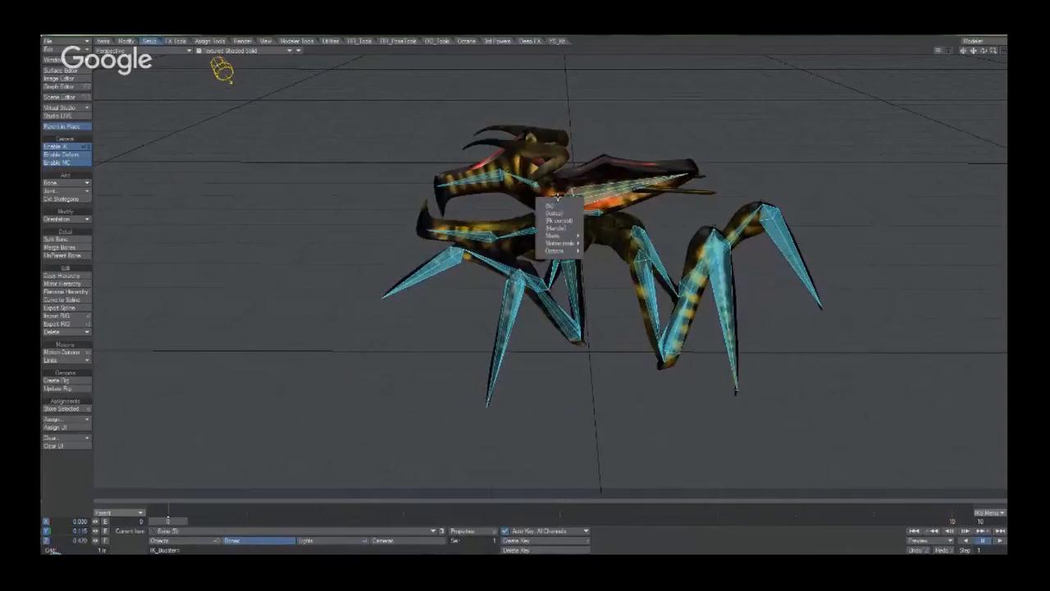
click(569, 214)
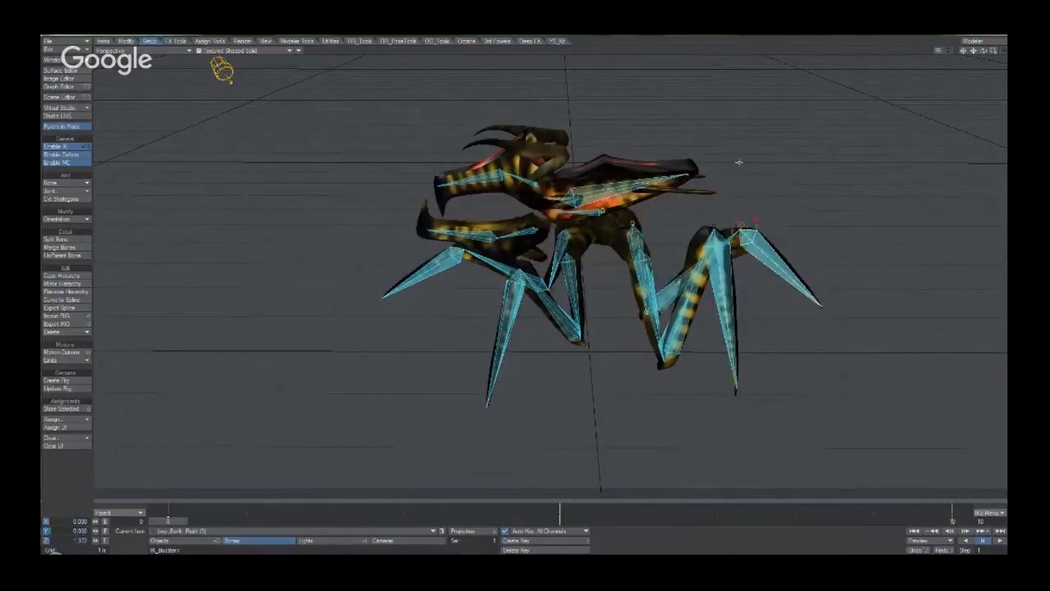
drag(687, 173, 809, 254)
key(ctrl+z)
Test the tail bone's rotation by pulling its tip handle while viewing the rig from several angles.
mouse_move(542, 122)
mouse_down()
mouse_move(469, 140)
mouse_move(625, 145)
mouse_move(554, 114)
mouse_move(460, 132)
mouse_move(623, 131)
mouse_move(540, 128)
mouse_up()
alt+drag(722, 263, 755, 280)
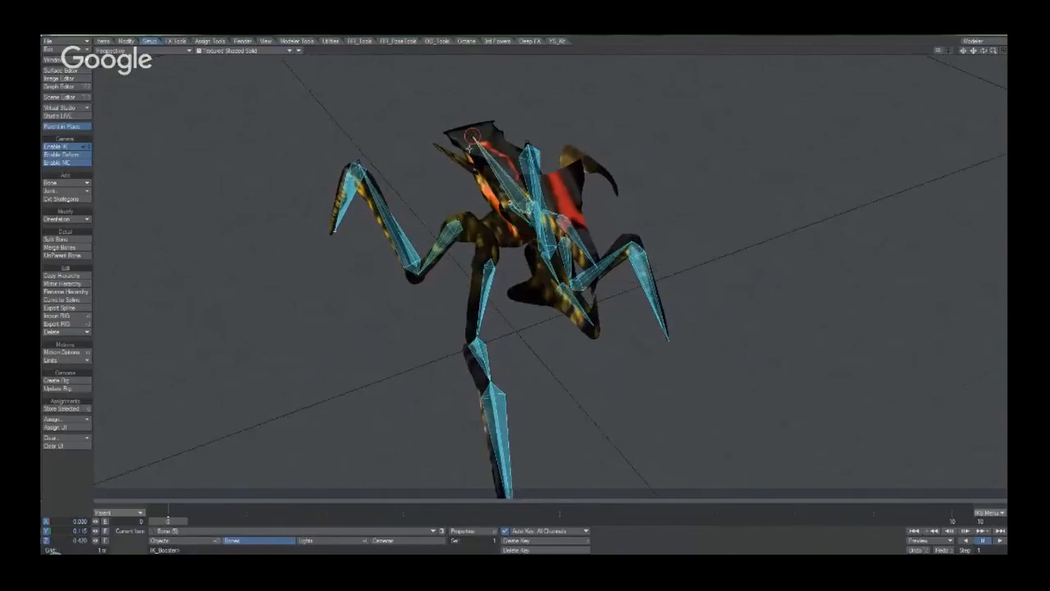
drag(469, 147, 583, 108)
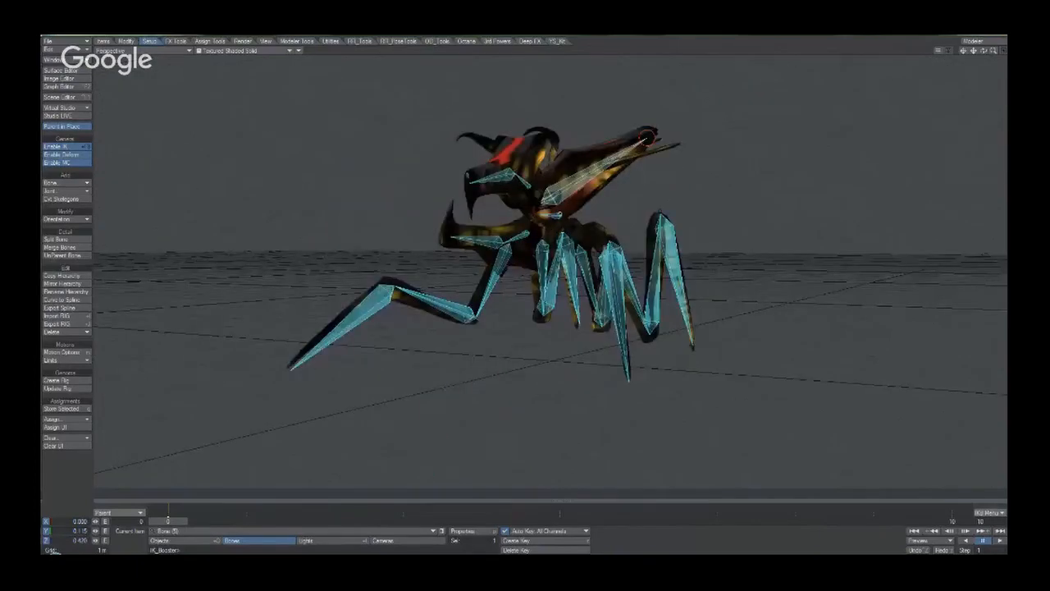
alt+drag(525, 238, 640, 305)
alt+shift+drag(428, 196, 451, 211)
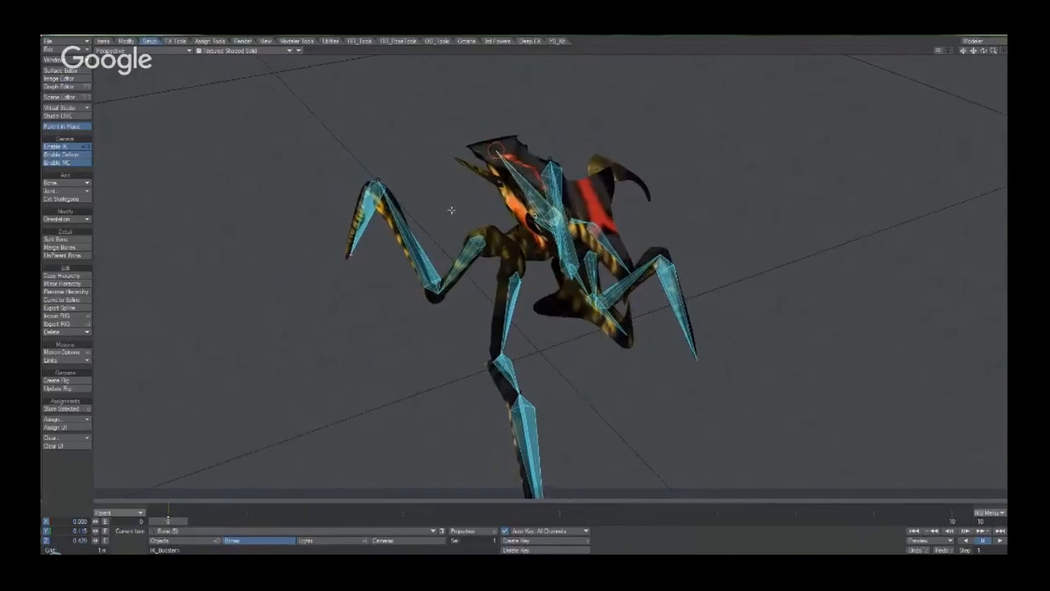
Toggle the tail bone's X, Y and Z channels and test pulling its tip with IKBooster.
click(47, 522)
click(46, 530)
click(47, 539)
click(46, 522)
click(47, 531)
click(48, 542)
mouse_move(495, 150)
mouse_down()
mouse_move(588, 134)
mouse_move(435, 240)
mouse_move(496, 153)
mouse_up()
click(46, 533)
click(46, 541)
mouse_move(495, 151)
mouse_down()
mouse_move(536, 146)
mouse_move(453, 163)
mouse_move(562, 148)
mouse_move(456, 169)
mouse_move(495, 150)
mouse_up()
click(46, 530)
Enable heading limits for the tail bone in its motion options, with a minimum of -25° and a maximum of 25°.
key(t)
key(m)
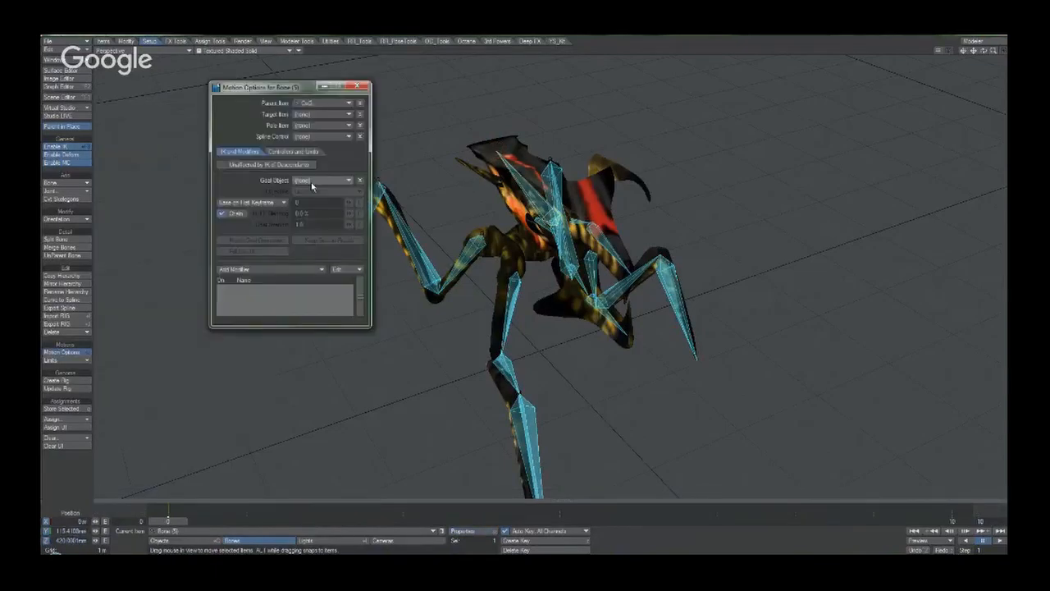
click(308, 152)
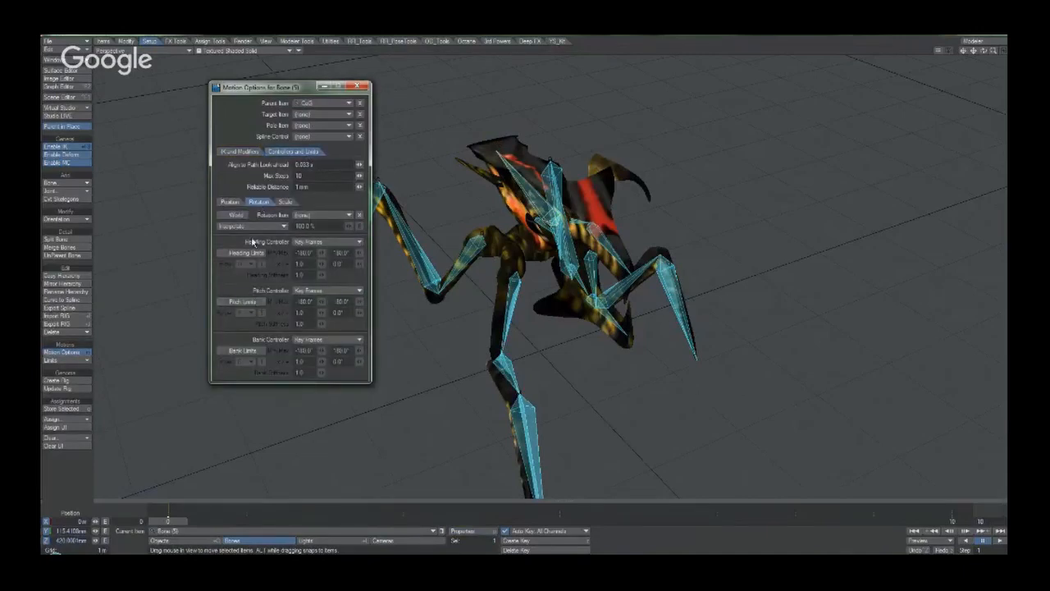
key(y)
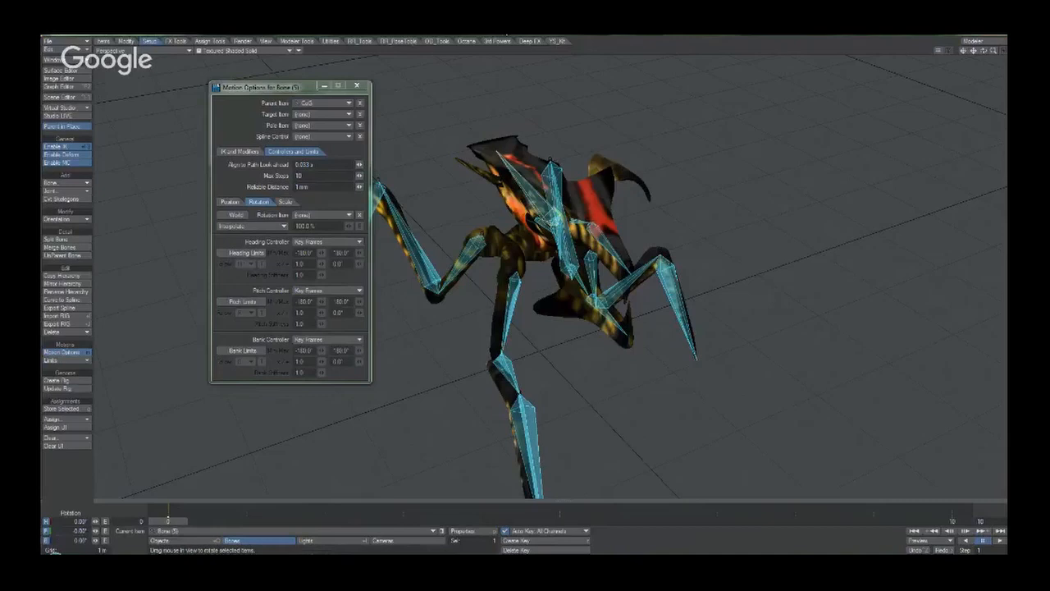
click(254, 253)
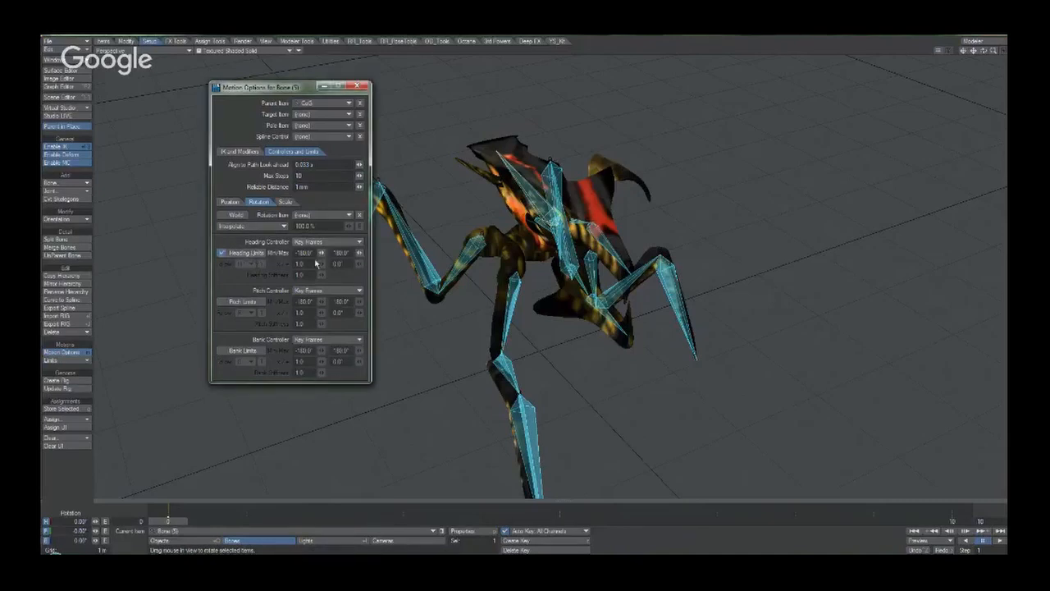
click(309, 254)
click(411, 38)
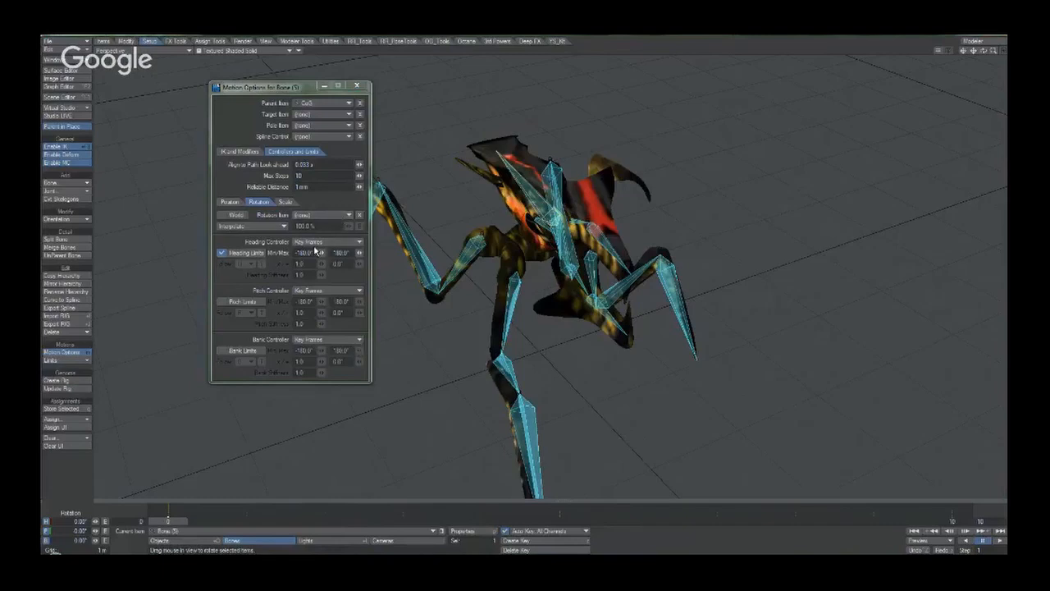
click(312, 252)
text(--25)
key(Tab)
text(25)
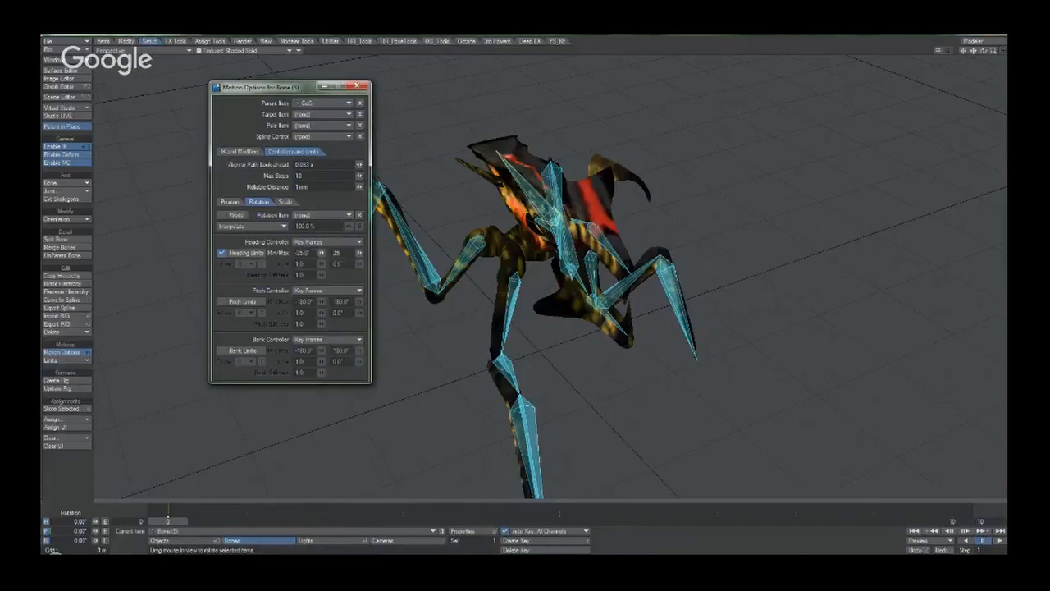
click(358, 85)
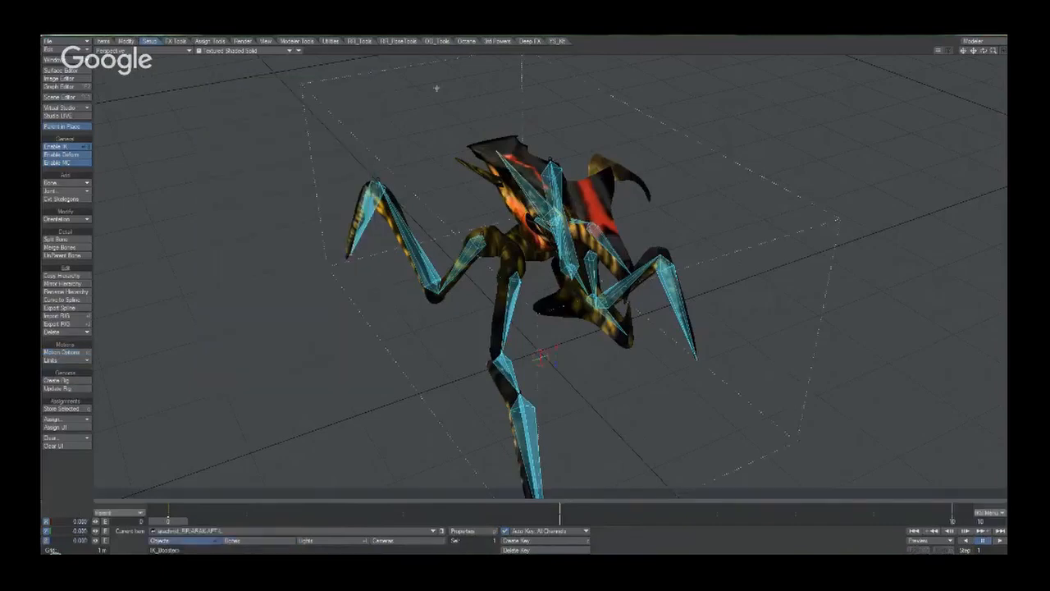
Try swinging the tail bone sideways by its tip handle and undo the swing.
drag(496, 149, 465, 141)
key(ctrl+z)
alt+drag(534, 246, 460, 304)
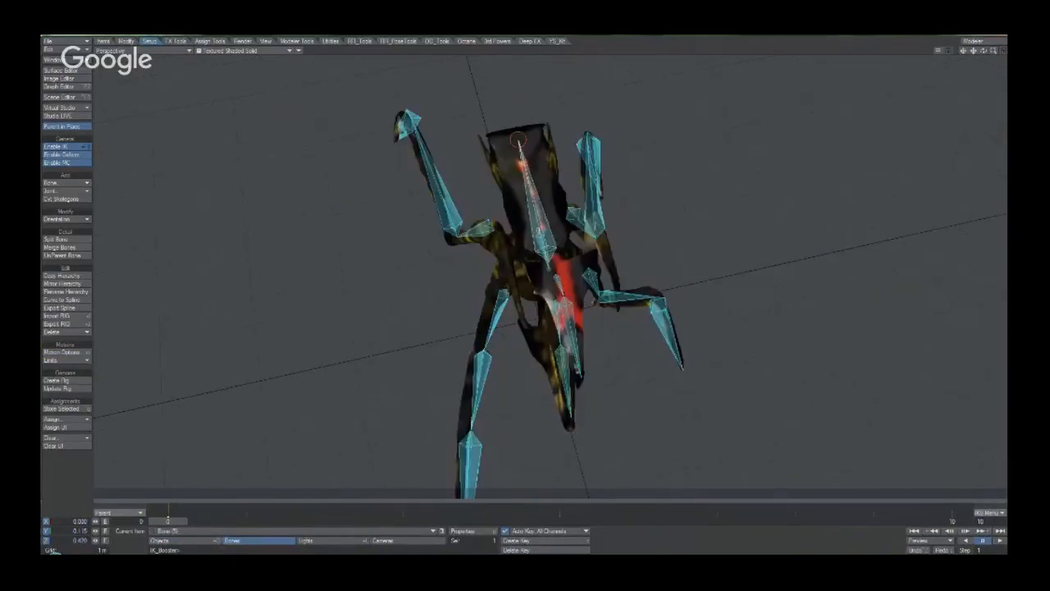
alt+drag(539, 229, 493, 267)
Set the tail bone's heading limits to a minimum of -10° and a maximum of 10°.
key(t)
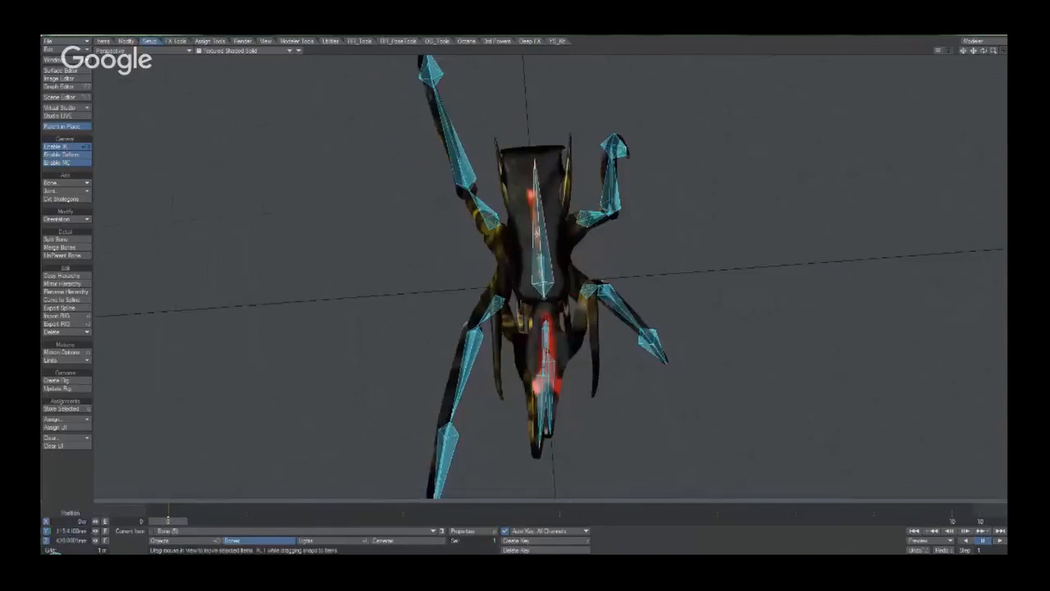
key(p)
key(p)
key(m)
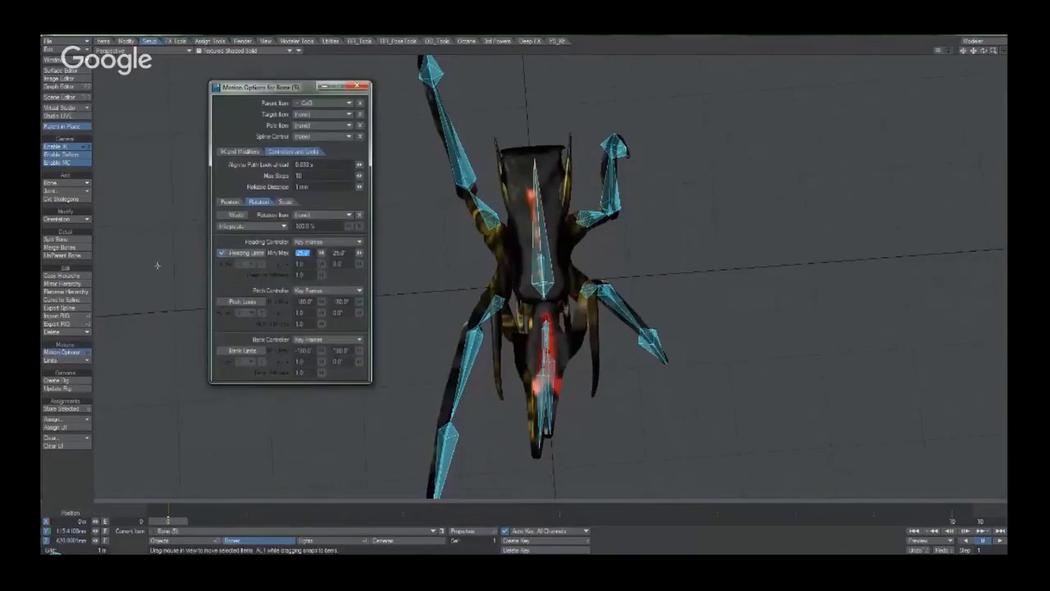
text(-10)
key(Tab)
text(10)
Test the narrower heading limits by swinging the tail bone in IKBooster, undo the swing and close its motion options.
key(ctrl+b)
drag(535, 160, 512, 160)
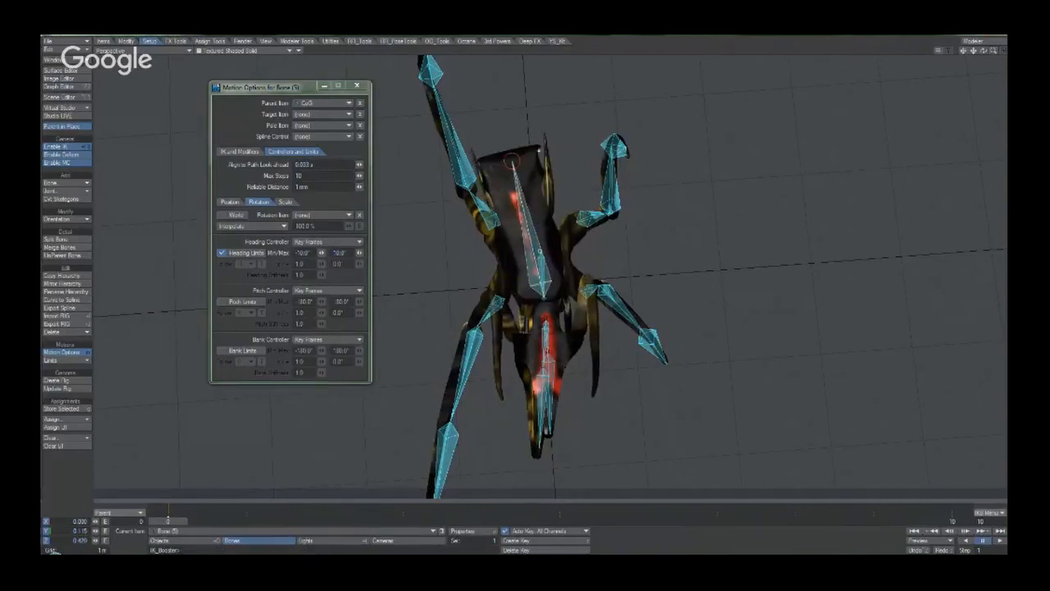
key(ctrl+z)
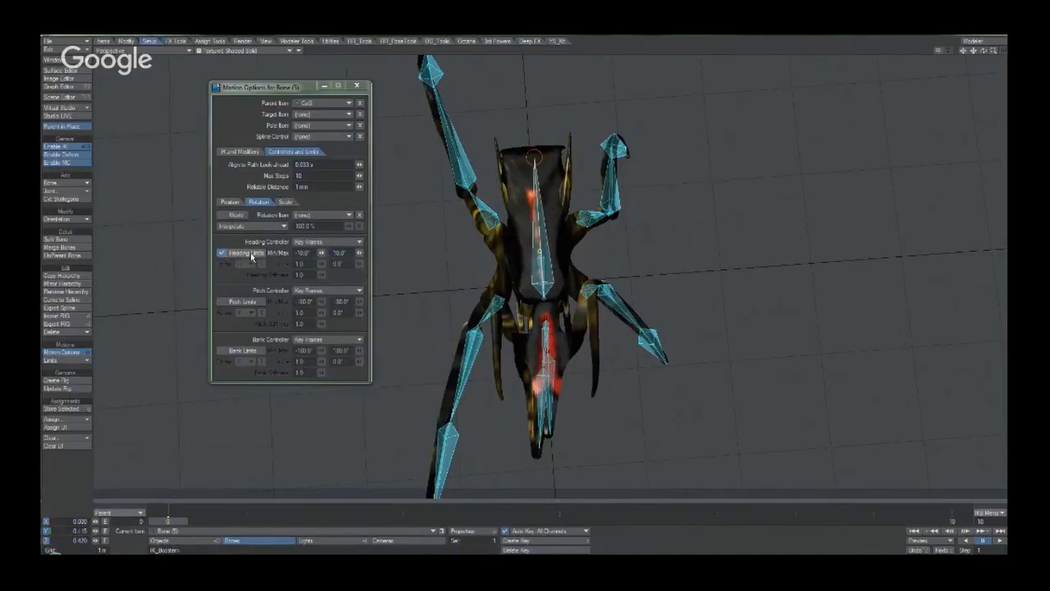
click(356, 86)
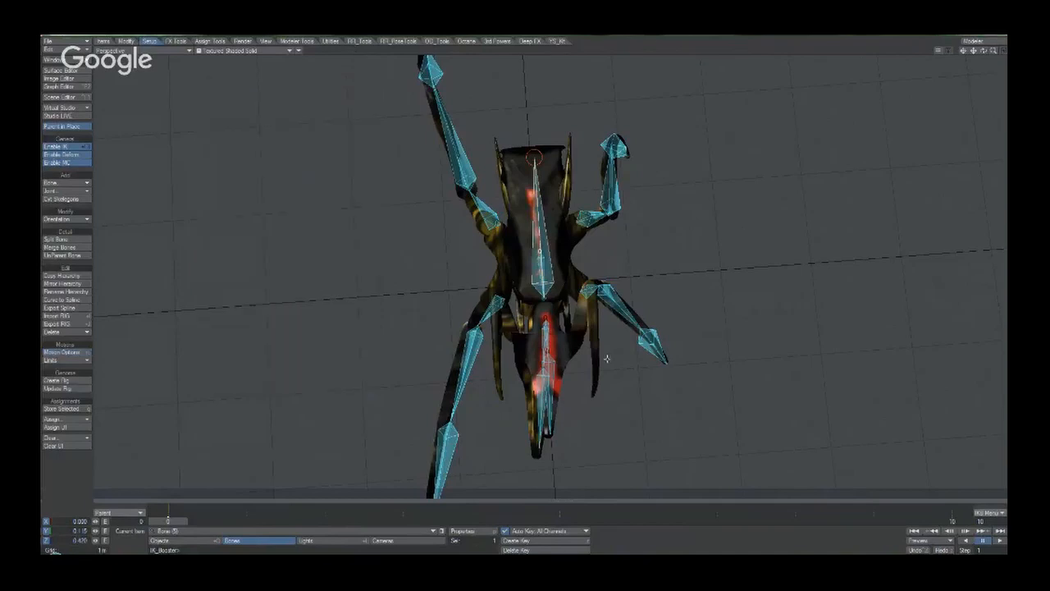
Start loading a scene and browse the Characters directory to its Dijard folder.
alt+drag(608, 359, 104, 539)
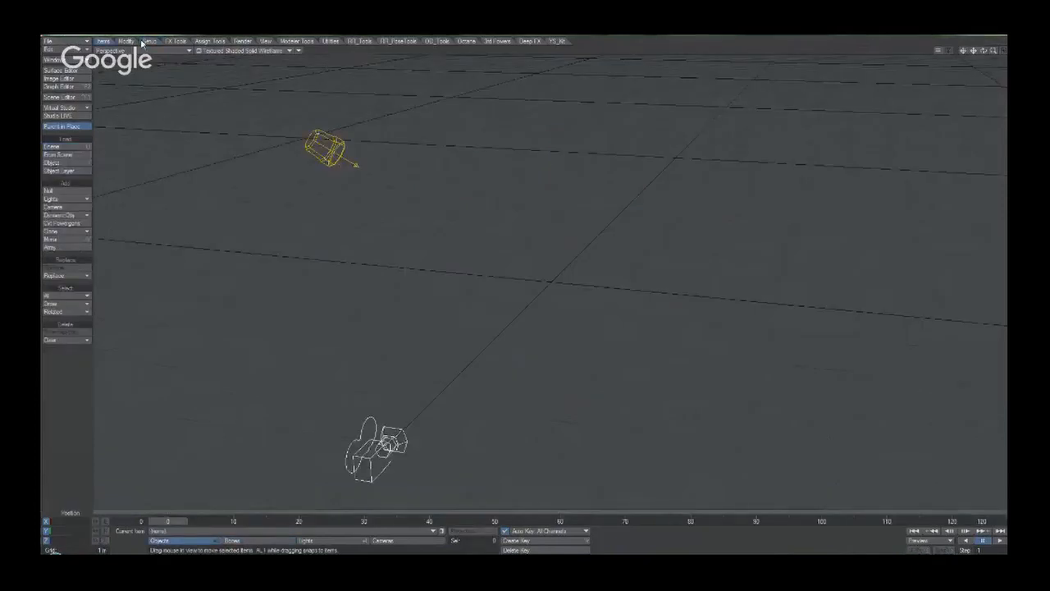
key(ctrl+o)
click(233, 59)
double_click(188, 104)
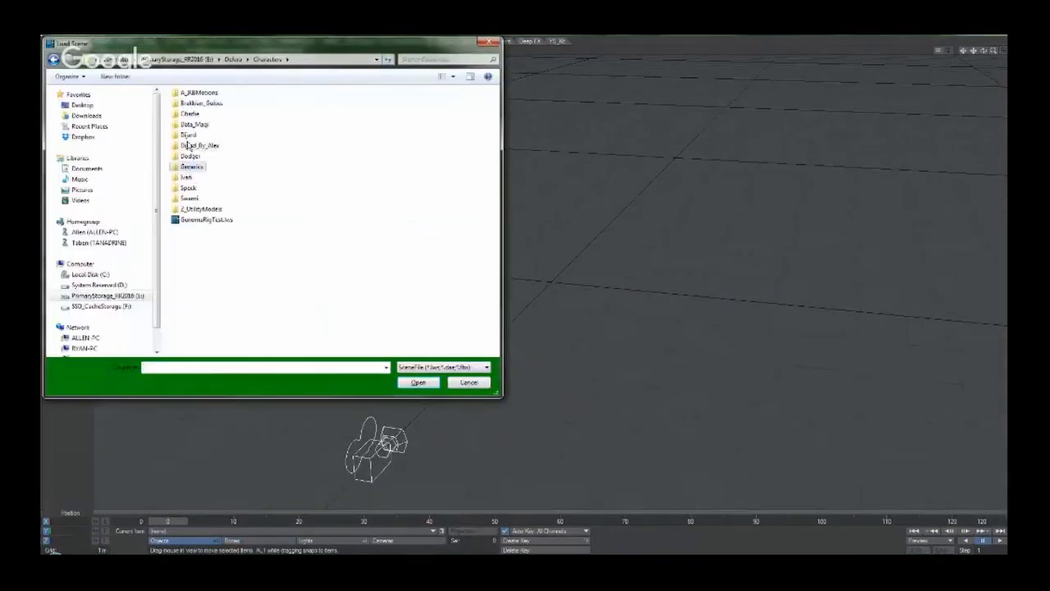
double_click(192, 145)
double_click(189, 94)
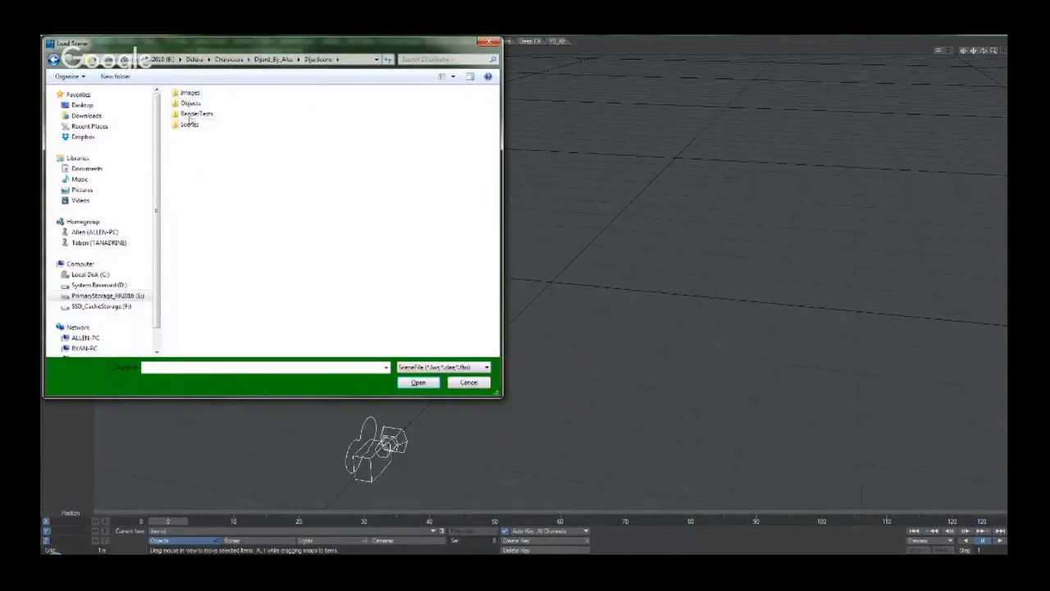
double_click(188, 124)
key(BackSpace)
key(BackSpace)
key(BackSpace)
double_click(190, 135)
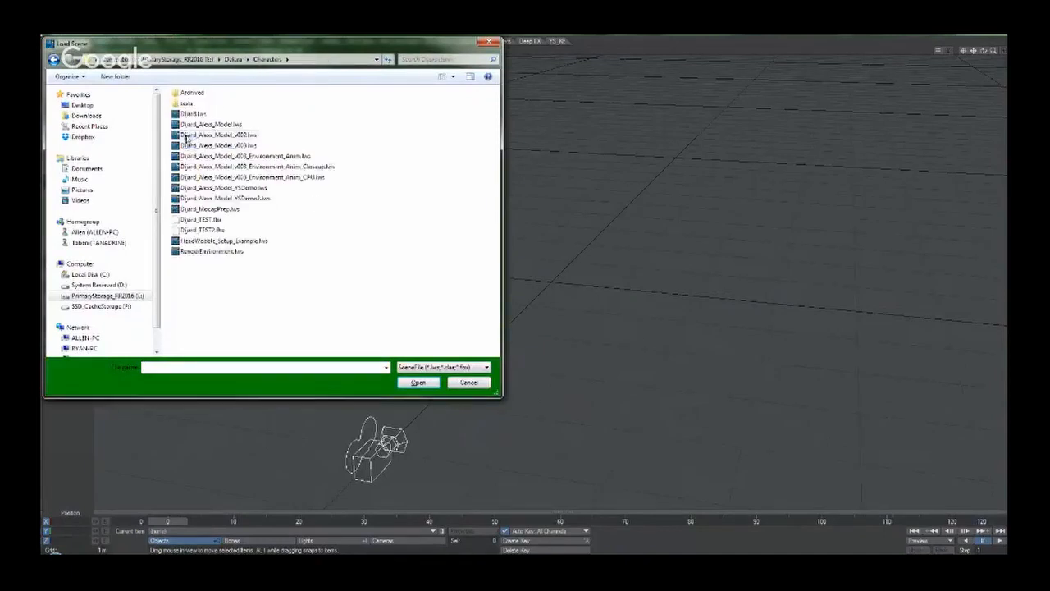
Load one of the Dijard_Alexs_Model_v003 character scenes from the Dijard folder.
click(243, 146)
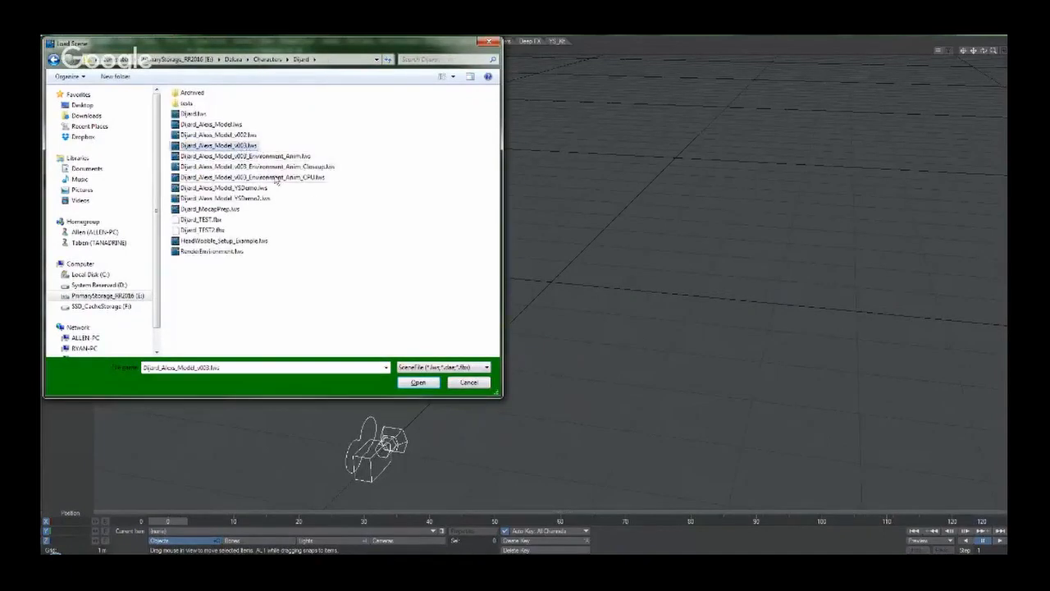
key(Down)
key(Down)
key(Down)
key(Return)
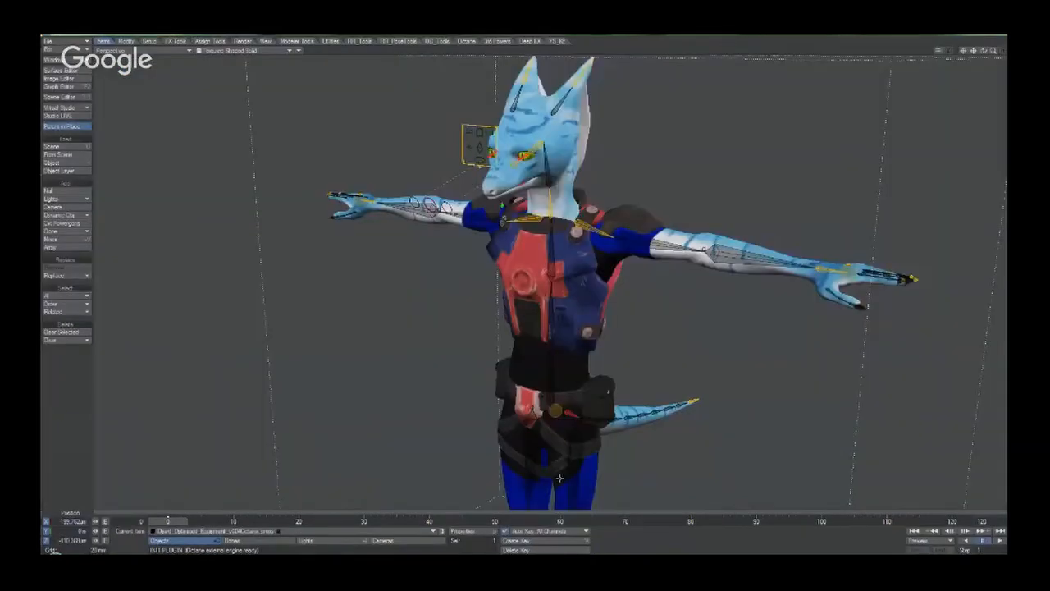
Activate IKBooster on the character and pose the left hand's fingers by their tip handles, curling some and raising the Hand_3 finger.
key(g)
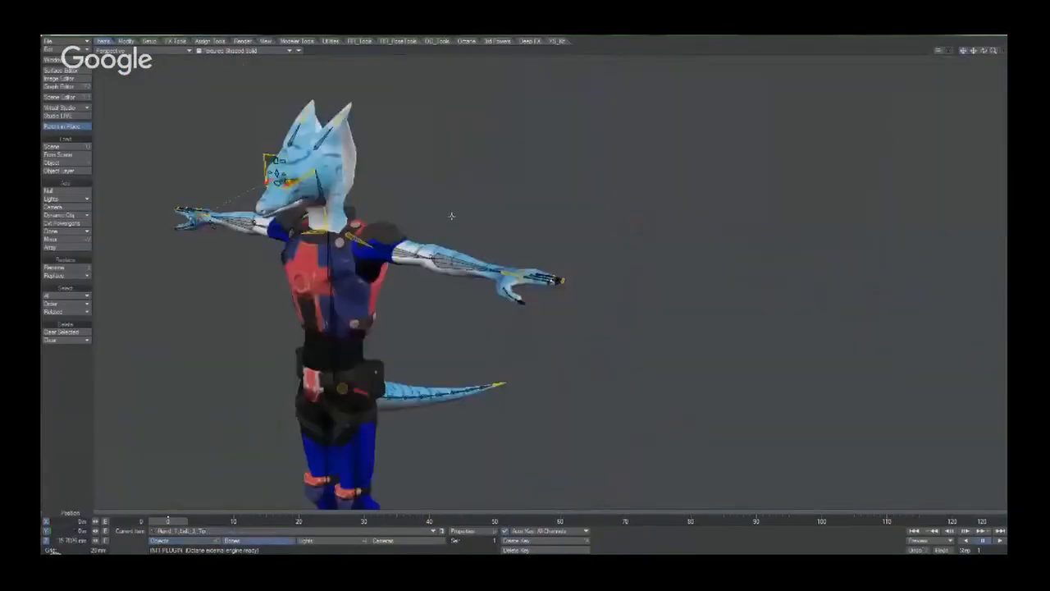
scroll(452, 216, up, 8)
key(ctrl+k)
alt+drag(452, 216, 393, 288)
drag(569, 274, 513, 262)
scroll(526, 274, up, 3)
drag(456, 393, 534, 288)
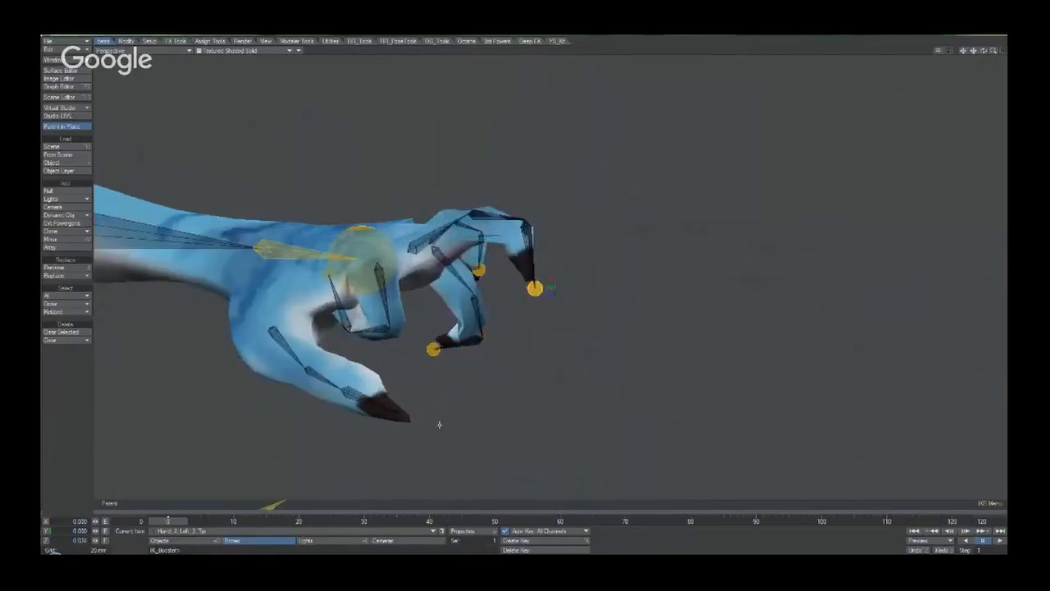
drag(434, 348, 540, 176)
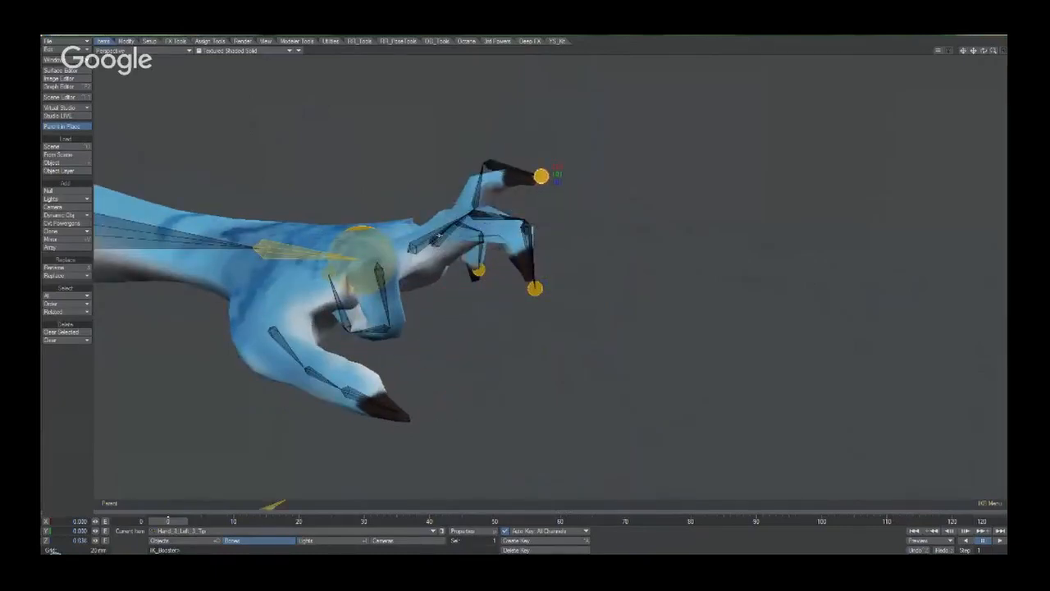
Open the motion options for the raised finger's end bone and examine its rotation limits.
click(481, 164)
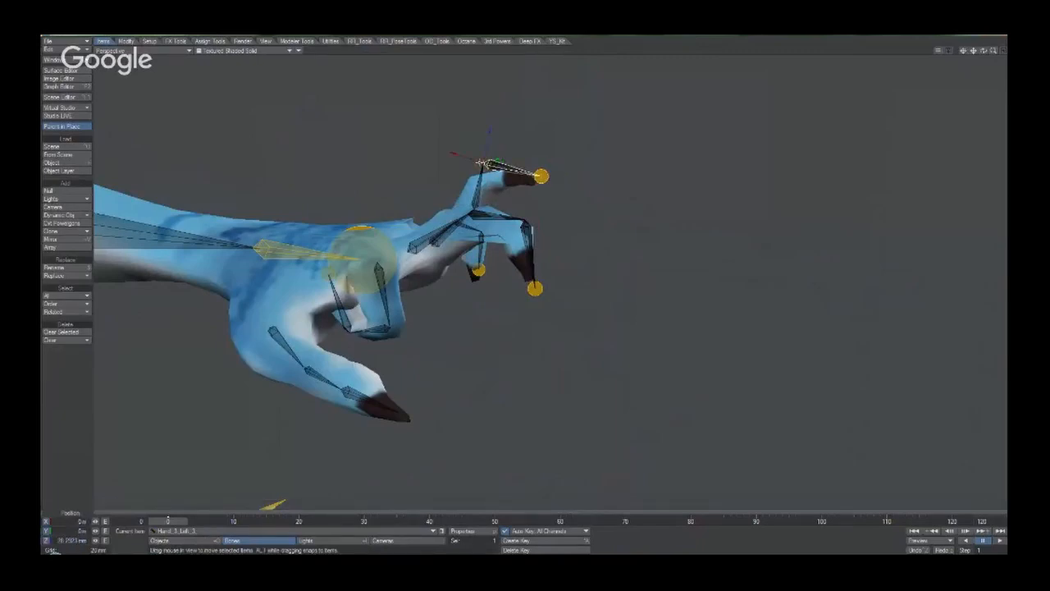
key(y)
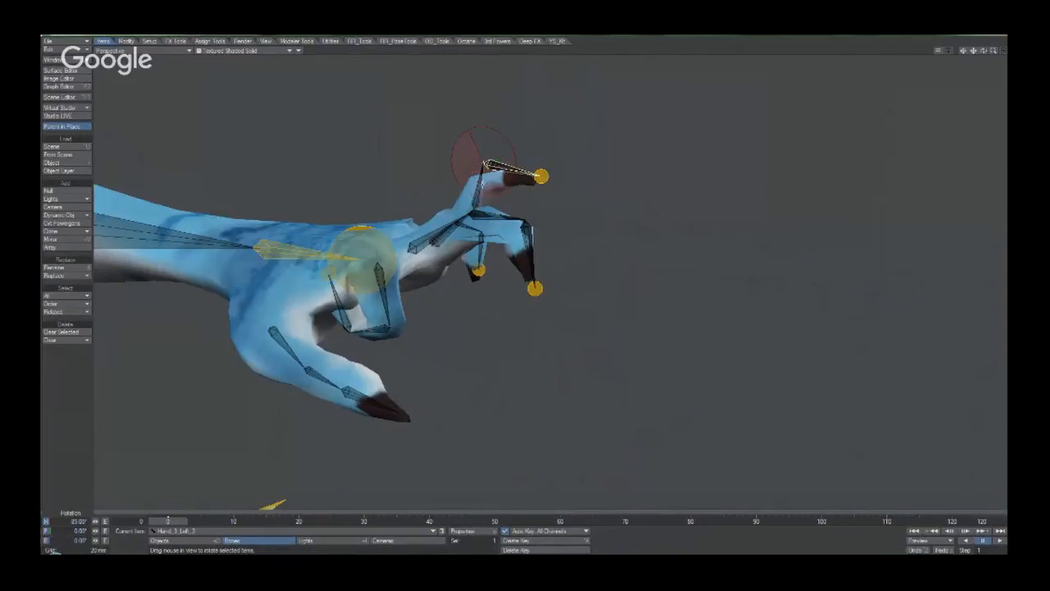
key(m)
click(277, 153)
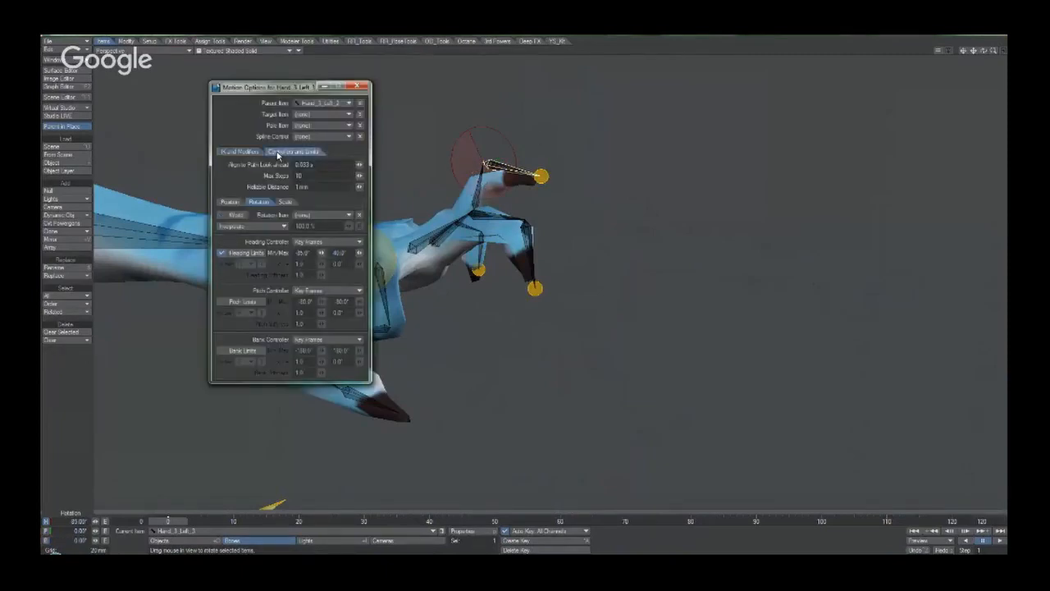
click(233, 203)
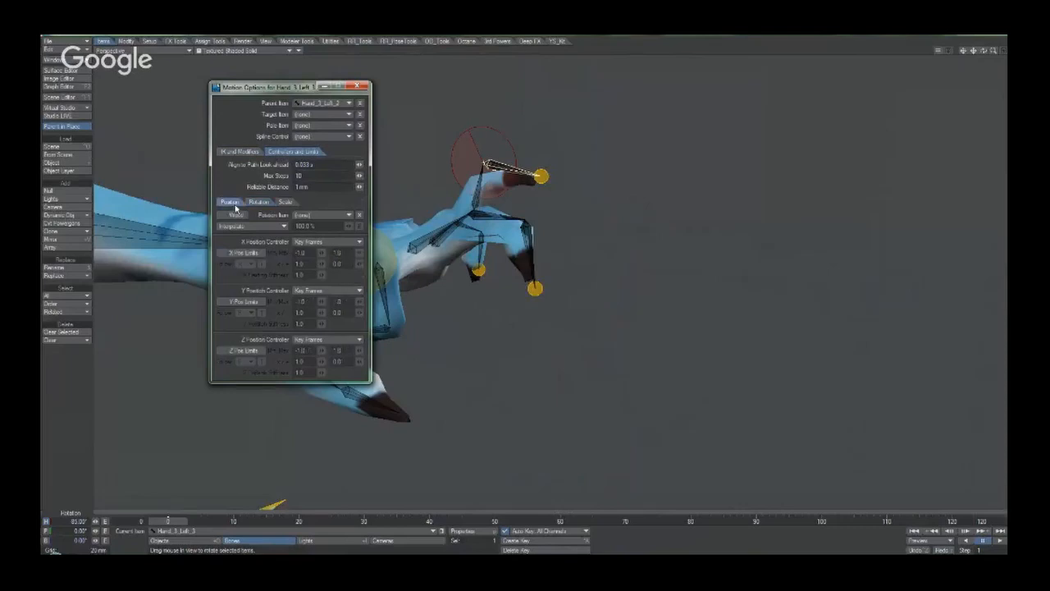
click(256, 201)
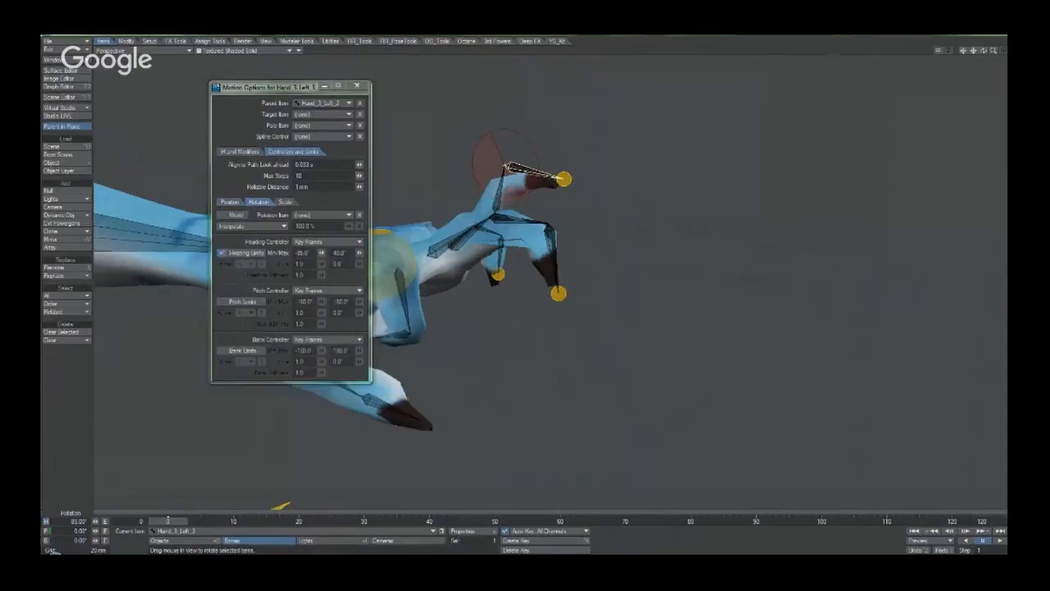
alt+drag(579, 148, 617, 193)
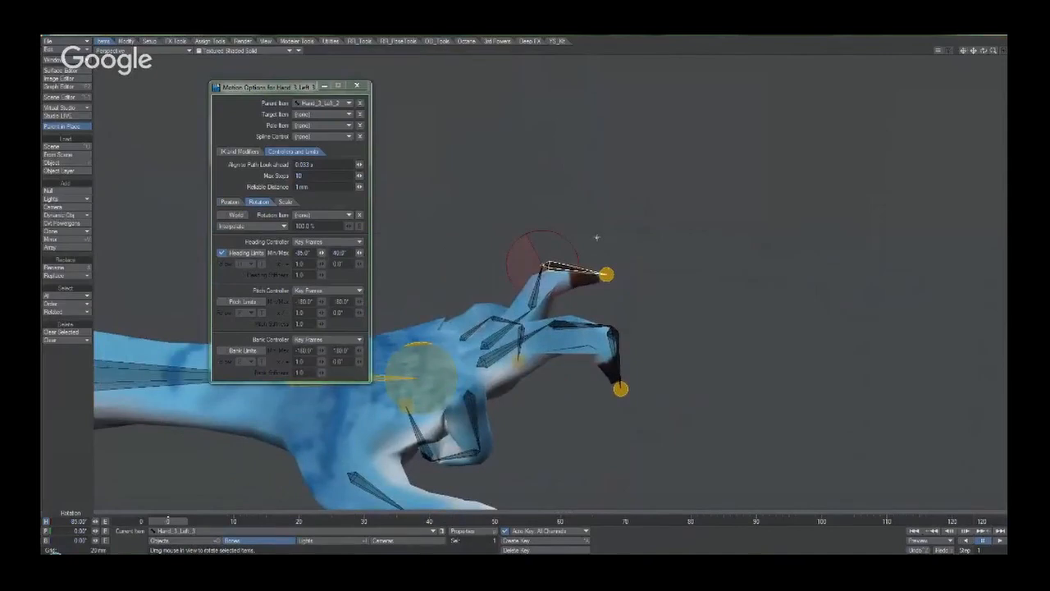
alt+drag(595, 238, 578, 232)
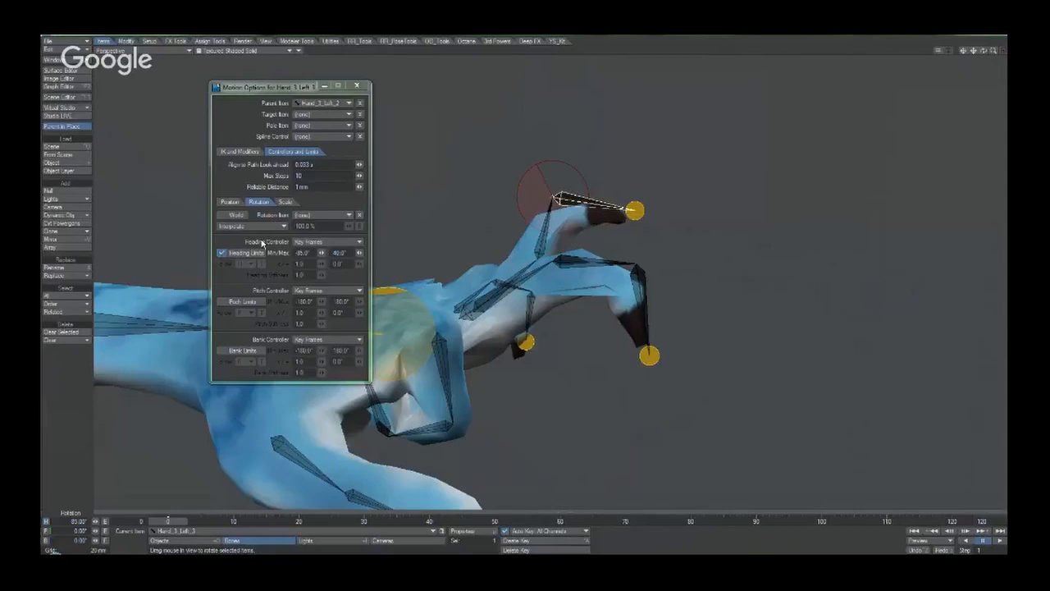
Try curling the raised finger downward by its IKBooster tip handle and undo the change.
key(p)
key(p)
key(ctrl+b)
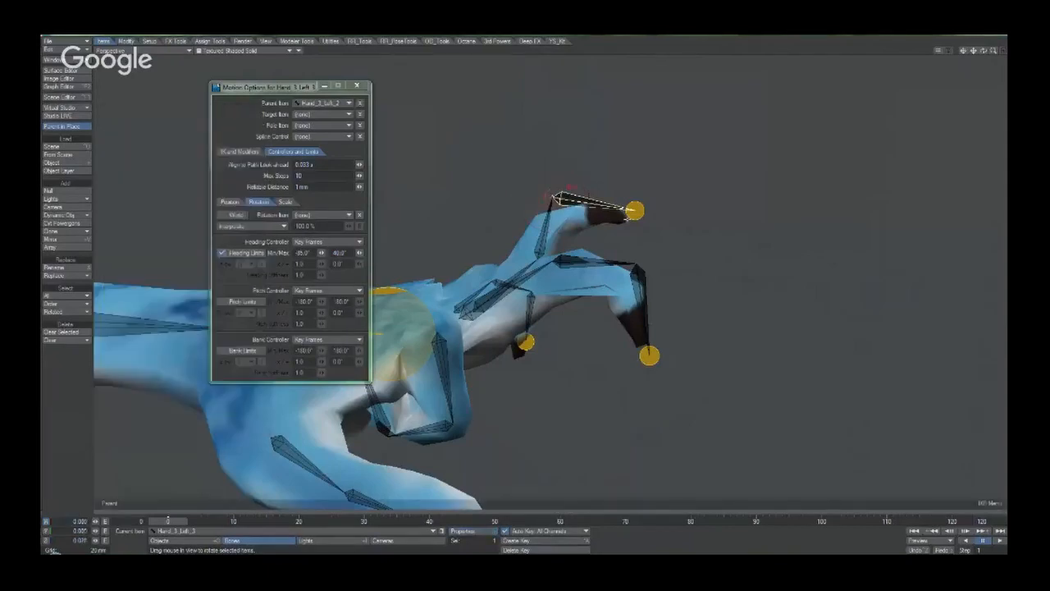
drag(636, 210, 555, 358)
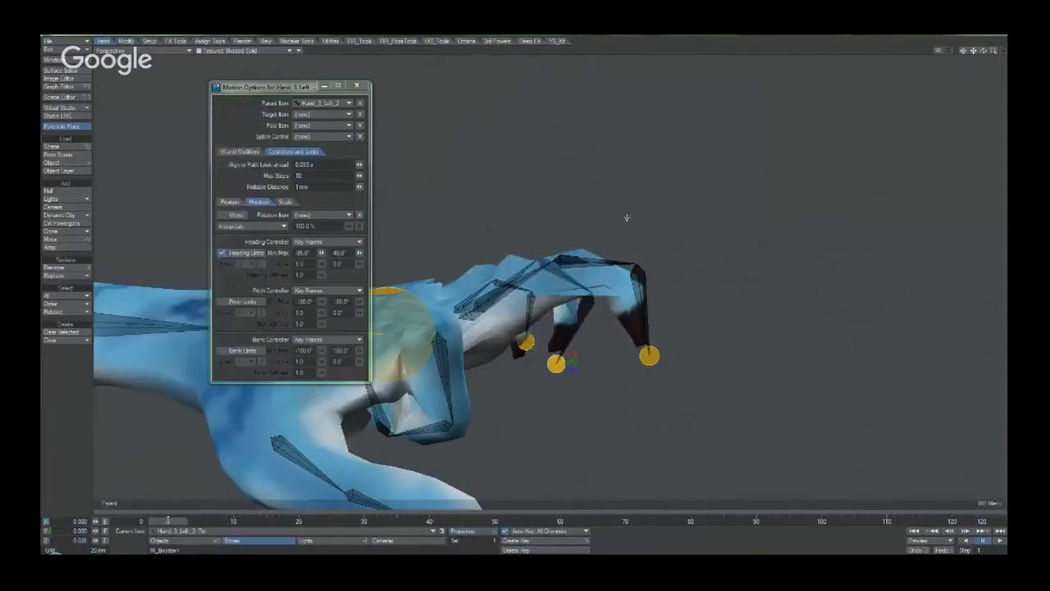
key(ctrl+z)
key(ctrl+z)
key(ctrl+z)
scroll(613, 344, down, 2)
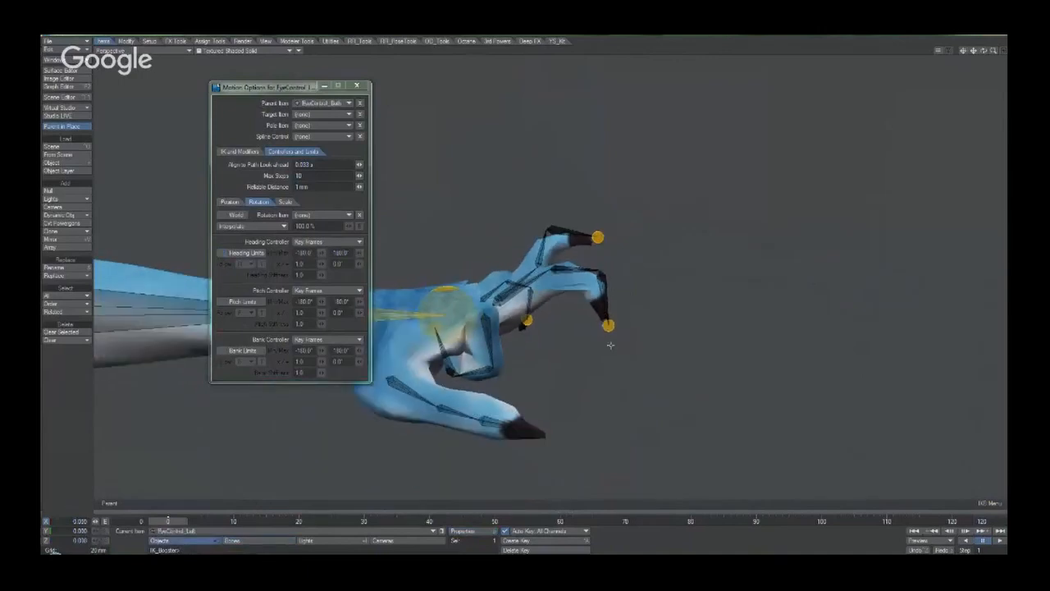
Curl the Hand_2 finger into the palm and pull the Hand_4 fingertip inward with their IKBooster handles.
click(609, 325)
drag(608, 325, 435, 327)
click(598, 237)
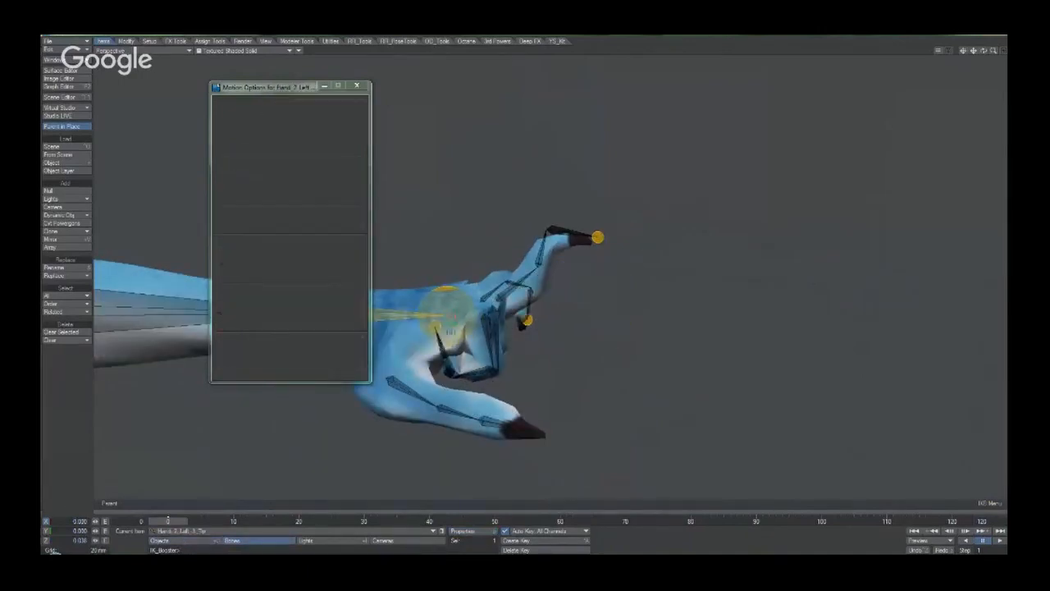
drag(598, 238, 554, 245)
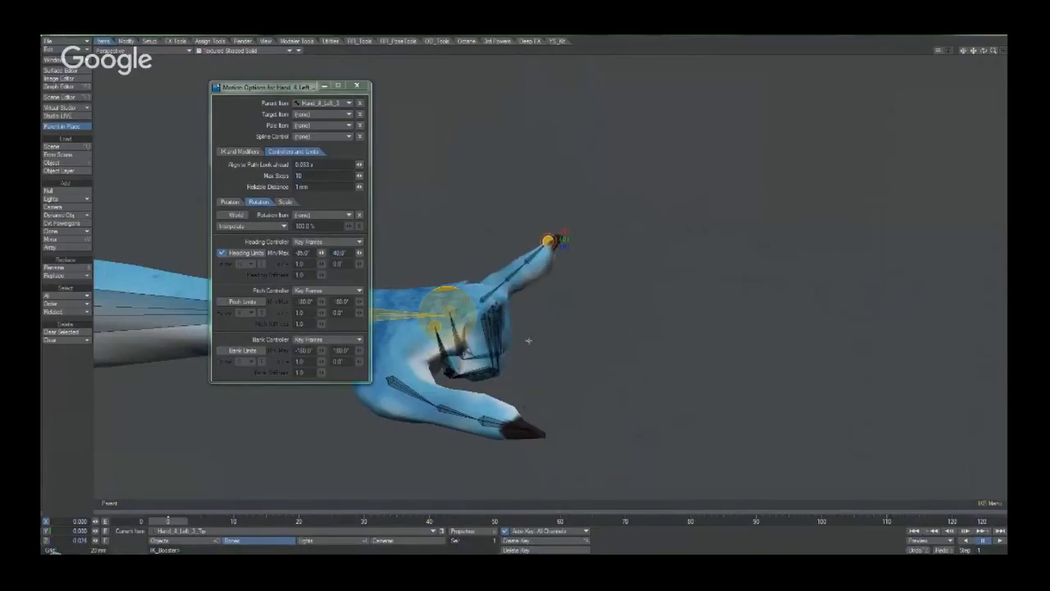
mouse_move(529, 340)
alt+mouse_down()
mouse_move(556, 314)
mouse_move(513, 349)
alt+mouse_up()
drag(512, 434, 437, 497)
drag(564, 214, 551, 239)
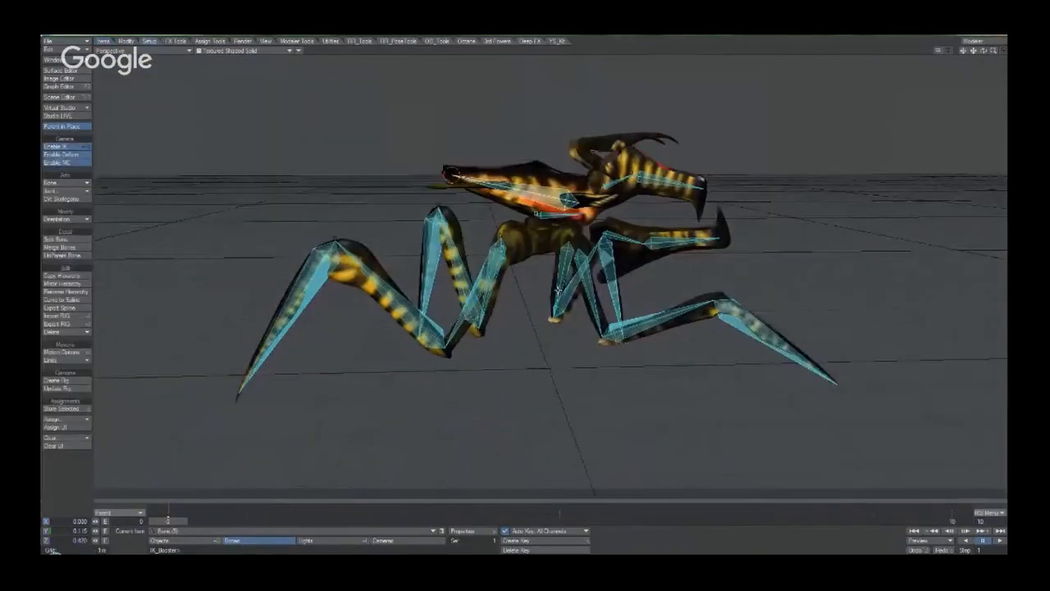
Return to the four-legged creature scene, select a front leg bone and step through the walk cycle frames.
click(558, 290)
key(Right)
key(Right)
key(Right)
key(Right)
key(Right)
key(Right)
key(Right)
key(Right)
key(Right)
key(Right)
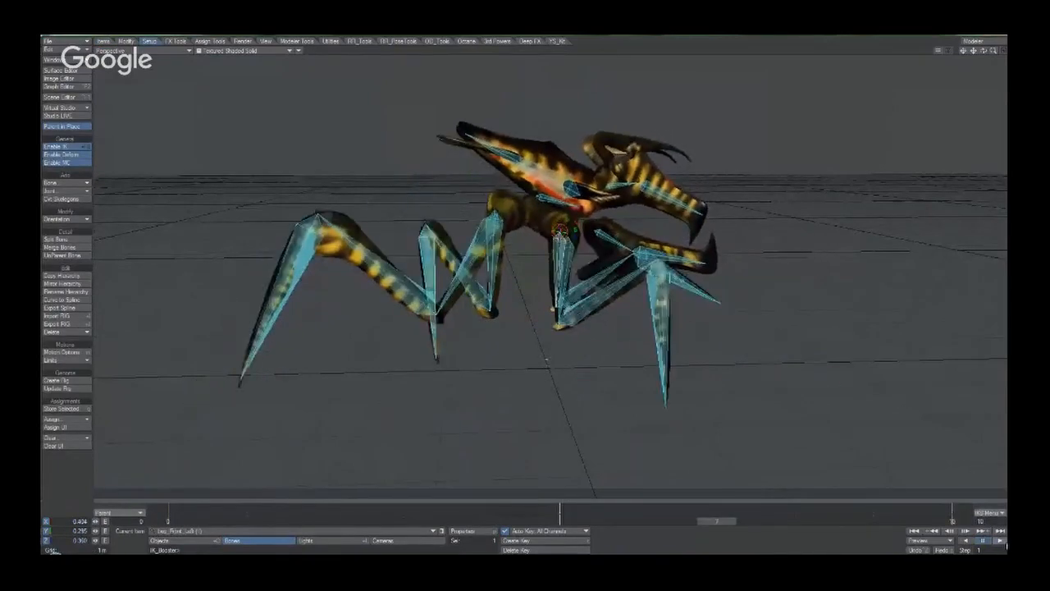
Select the creature's head, lower jaw and CoG bones in turn to compare their keyframes on the timeline.
click(687, 194)
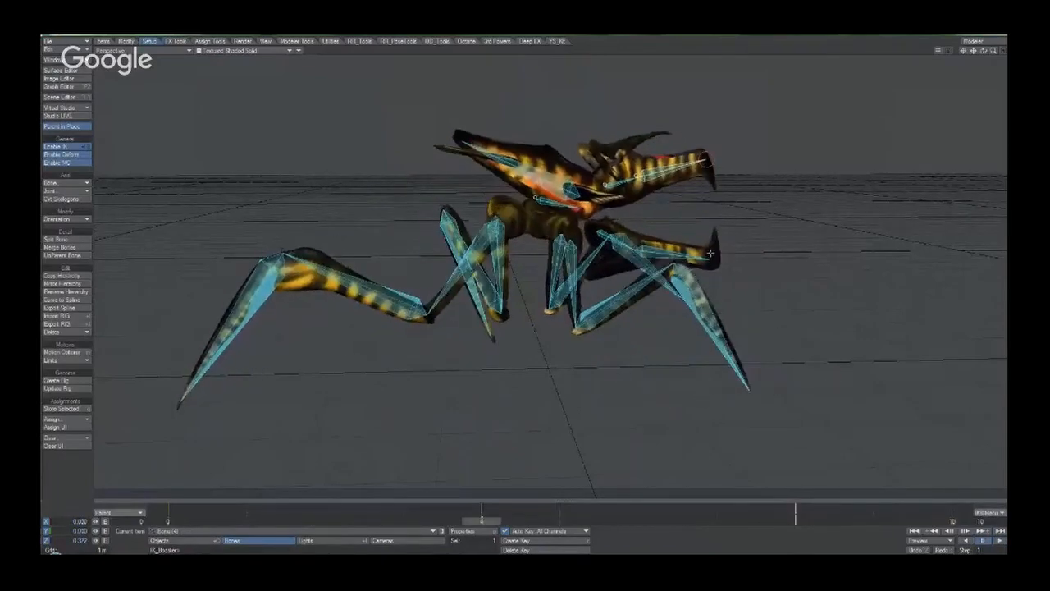
click(710, 252)
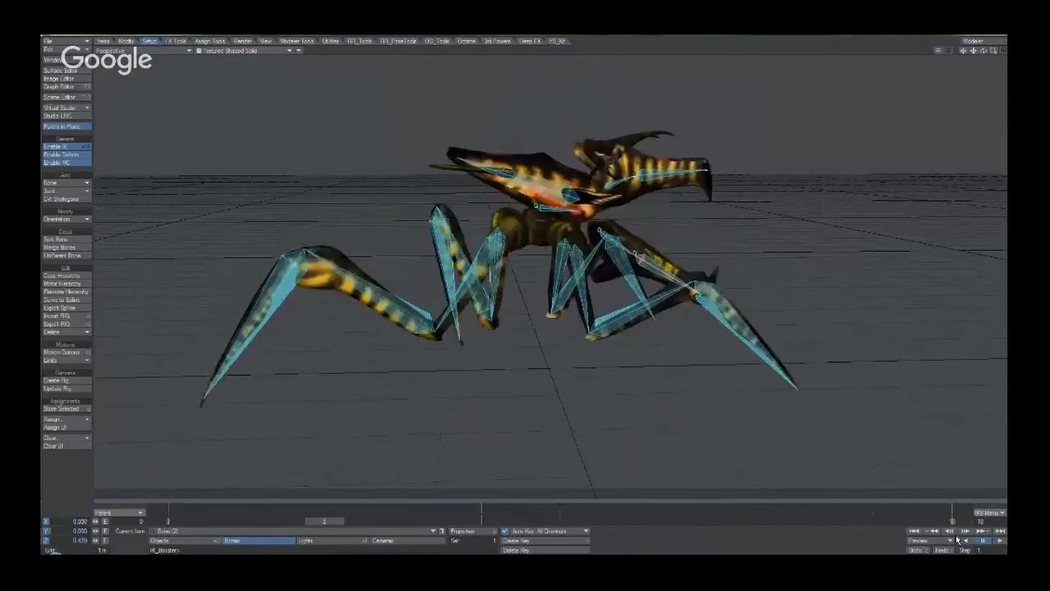
click(535, 200)
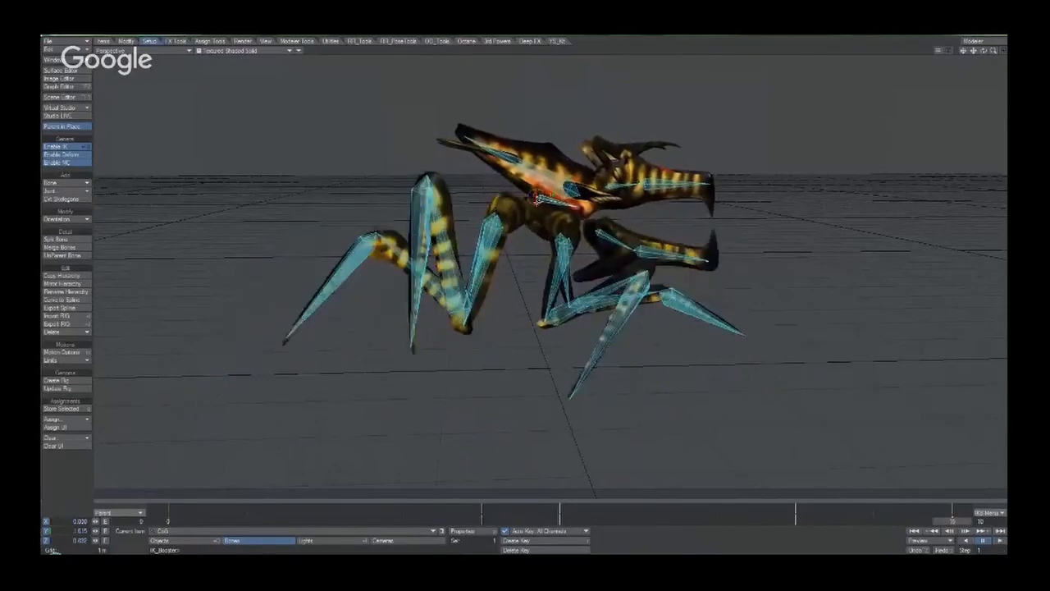
Set the IKBooster keying mode to All item and try shifting the creature's body from its CoG at frame 2.
click(122, 514)
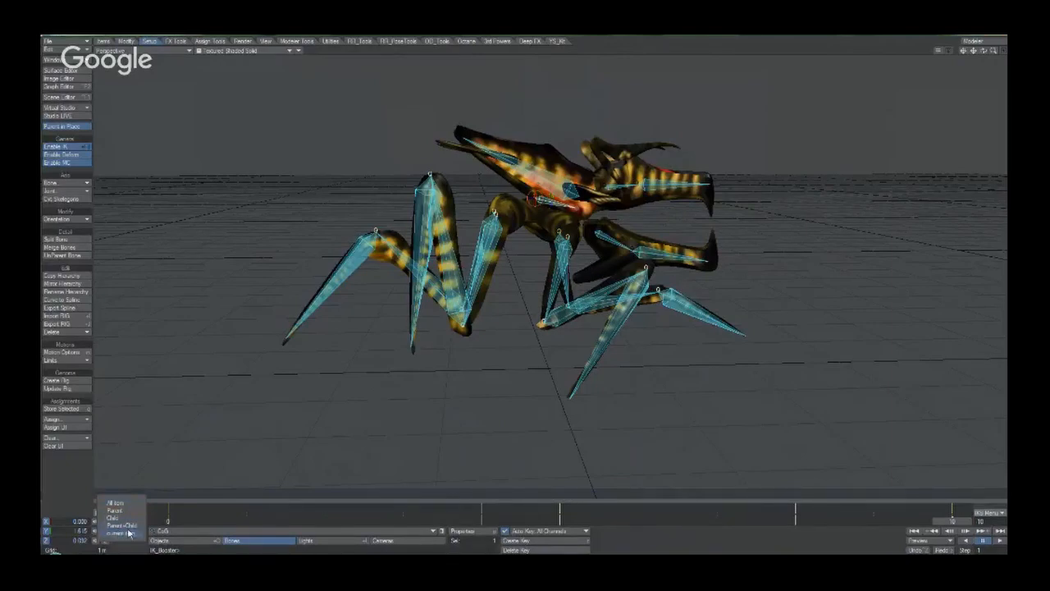
click(135, 503)
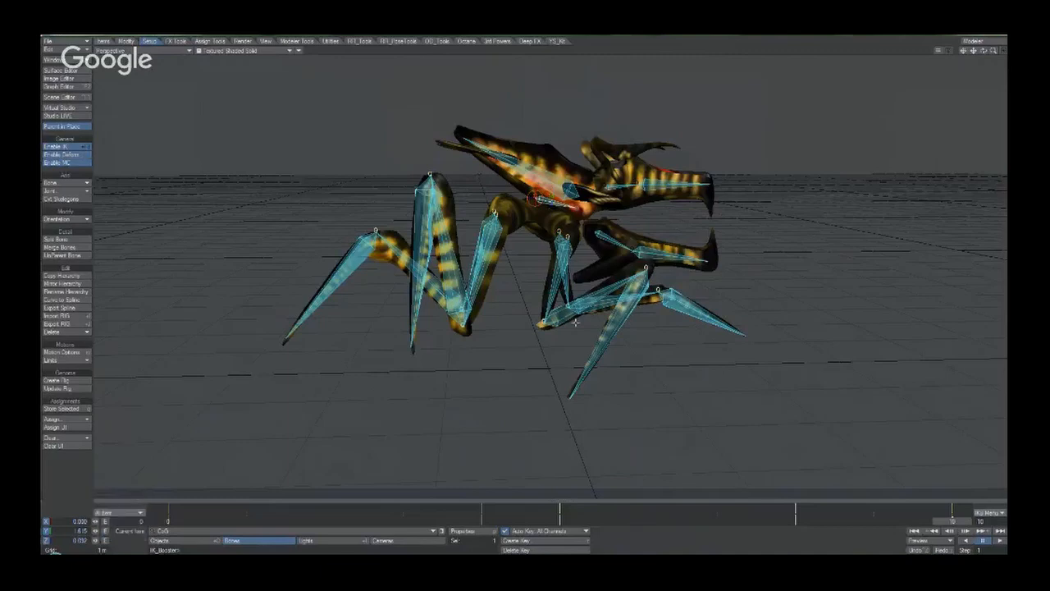
key(shift+Left)
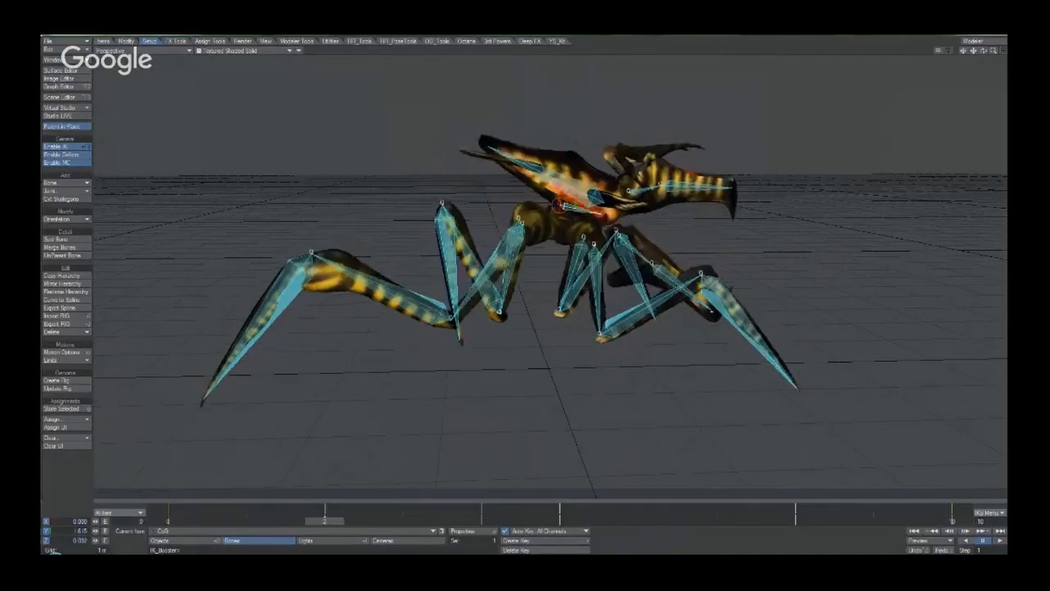
Select the left and right back leg bones in turn to examine their keyframes at frame 2.
click(455, 331)
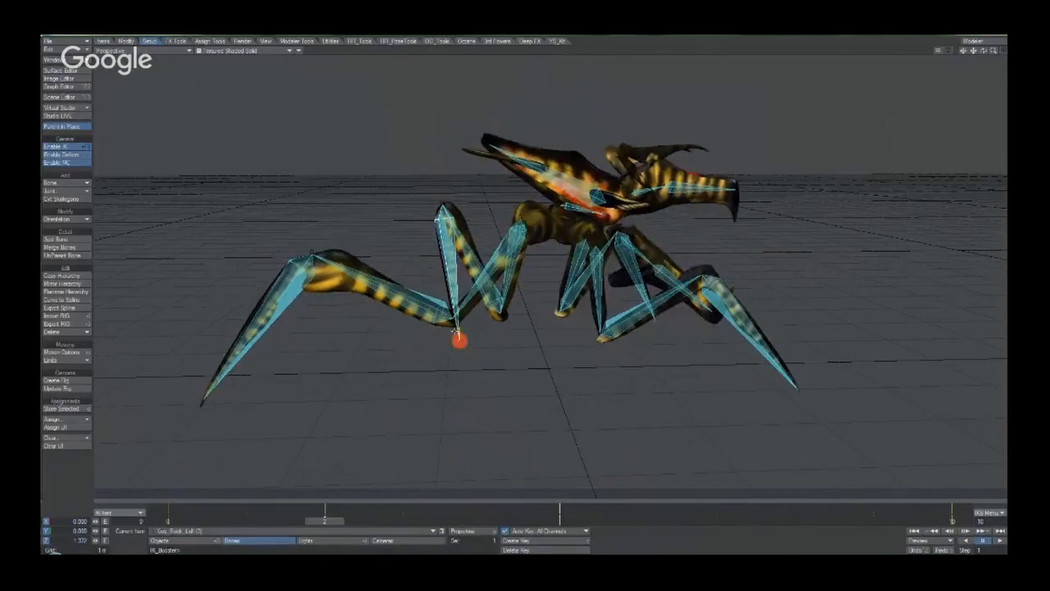
click(282, 279)
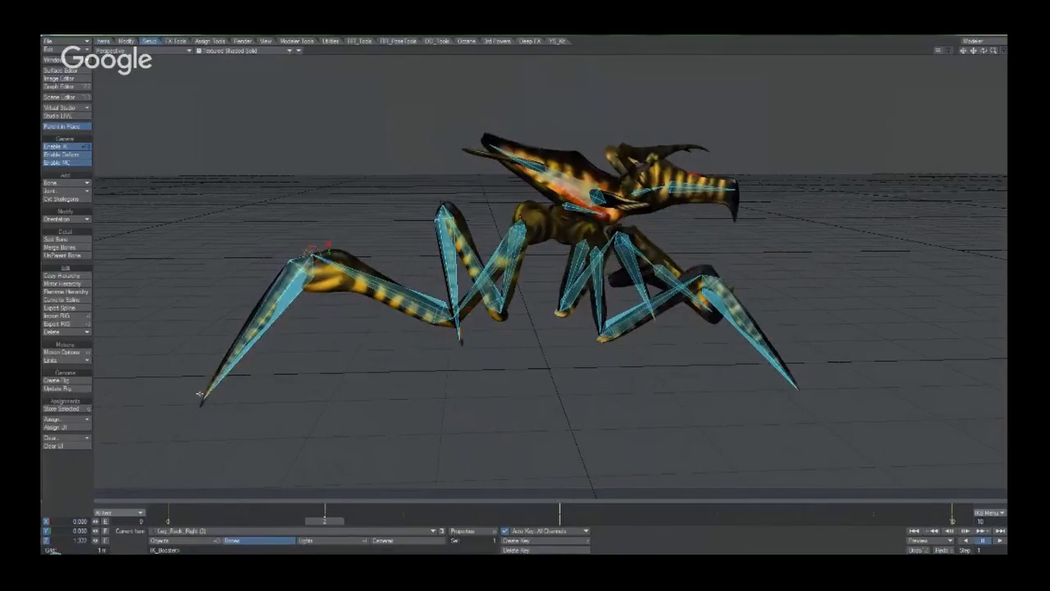
click(435, 233)
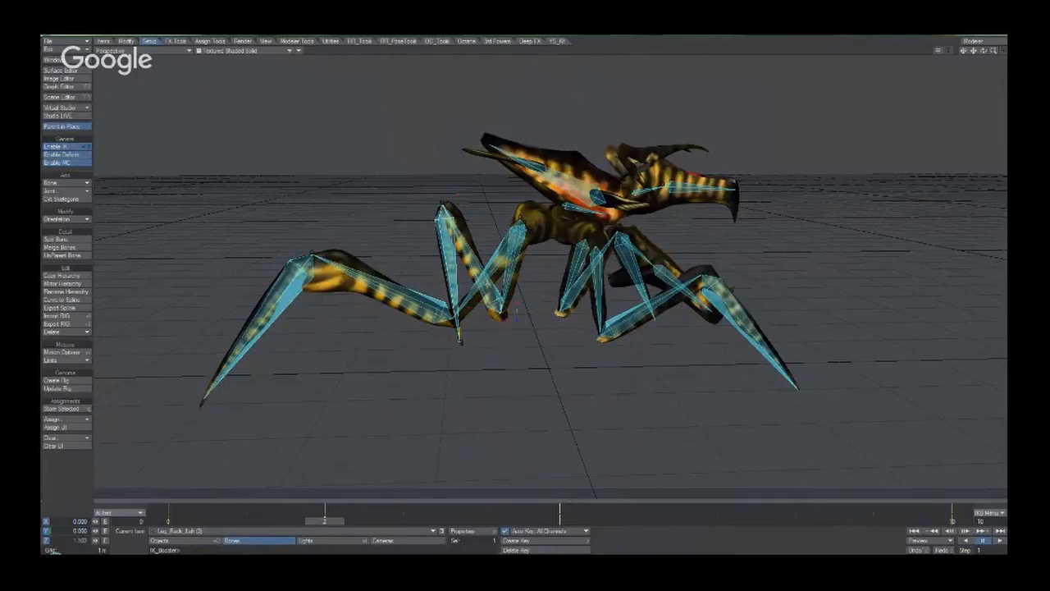
Change the IKBooster keying mode to current item.
key(Right)
click(119, 512)
click(126, 546)
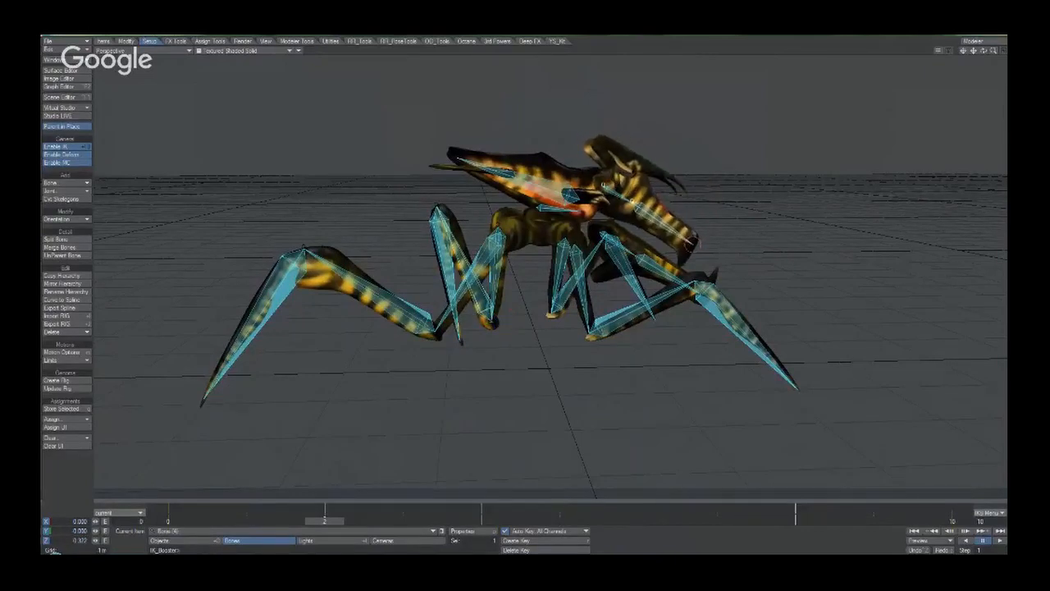
Bend the creature's head down and raise its lower jaw at frame 2, and check the back leg bones' keyframes.
drag(692, 243, 693, 246)
drag(695, 283, 710, 257)
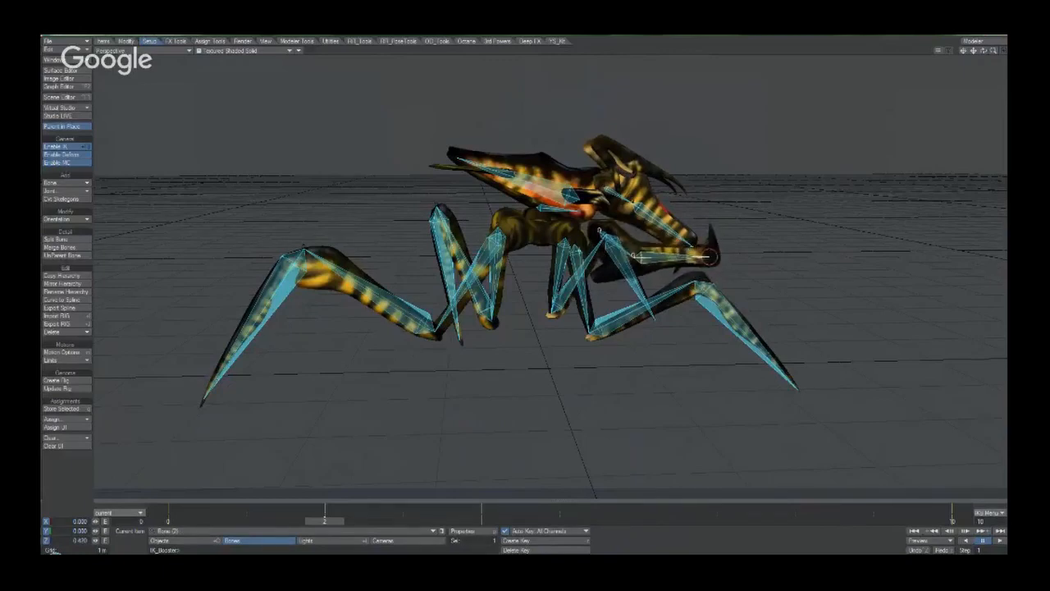
click(448, 202)
click(435, 333)
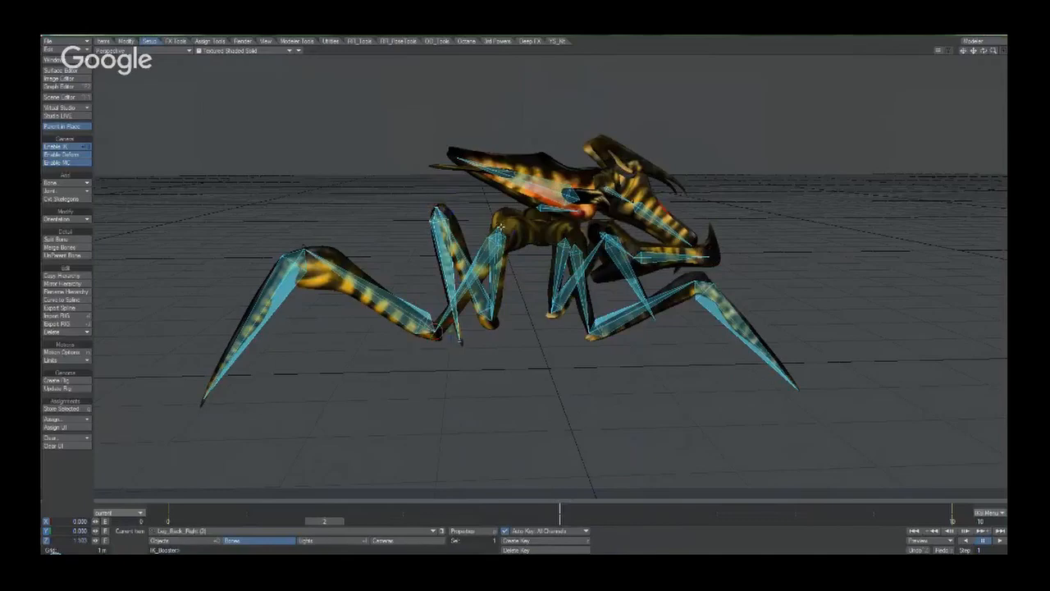
Select the front leg bones one after another to examine their keyframes at frame 2.
click(500, 228)
click(599, 234)
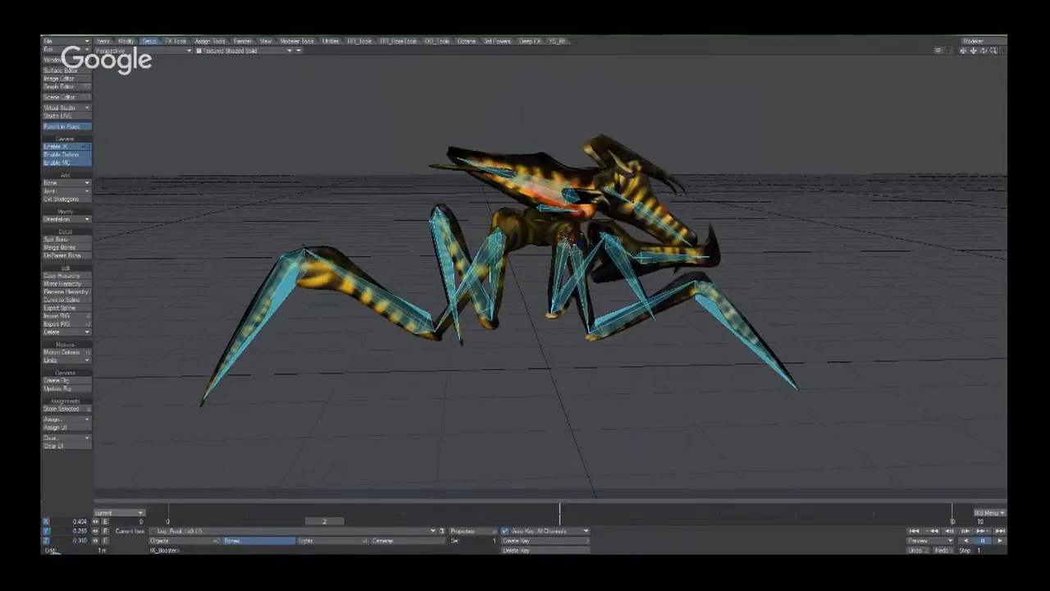
click(602, 327)
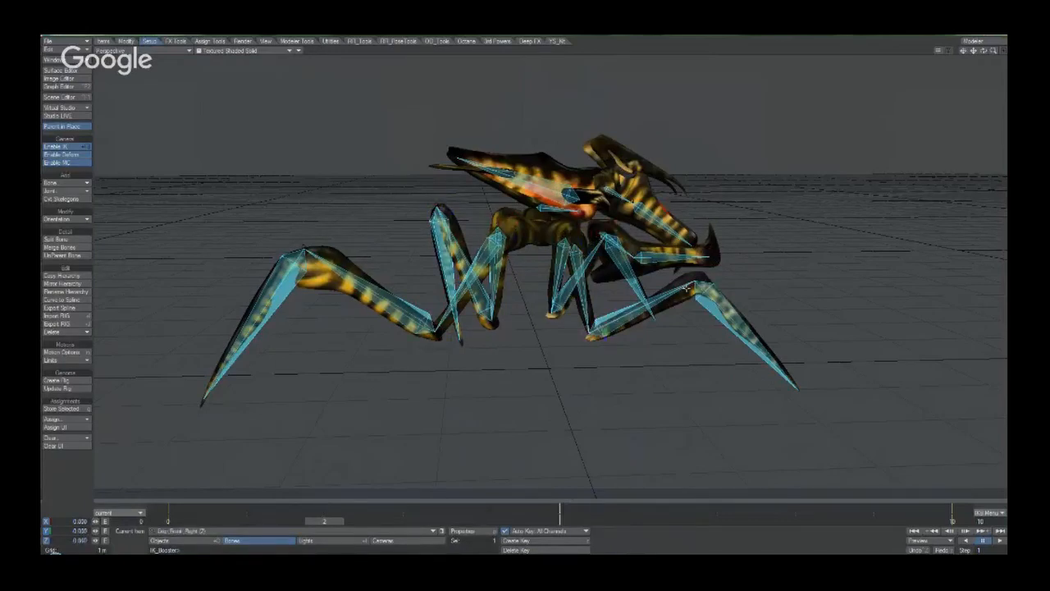
click(637, 322)
click(694, 285)
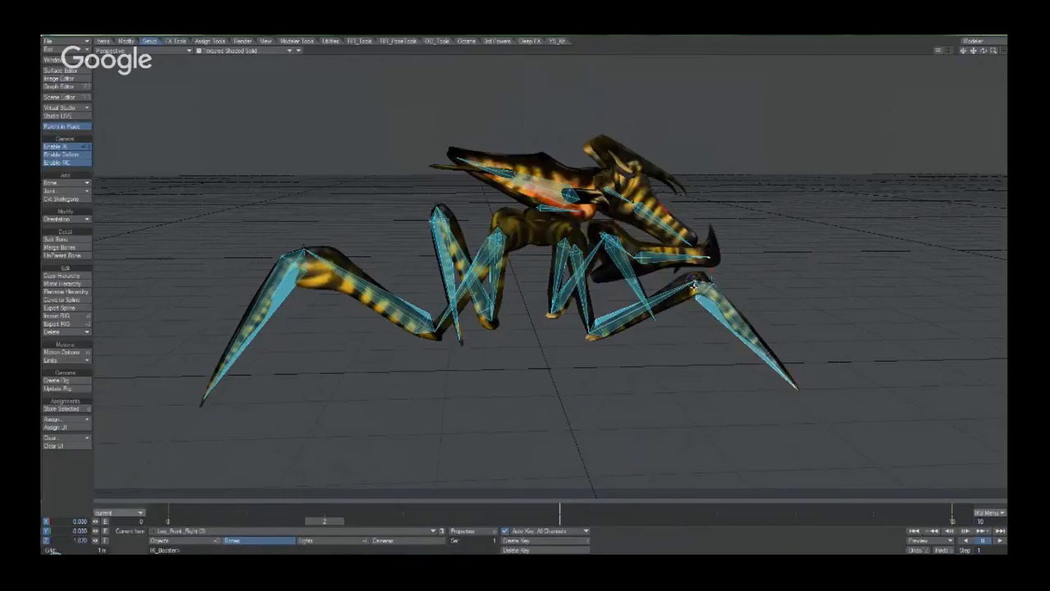
click(589, 337)
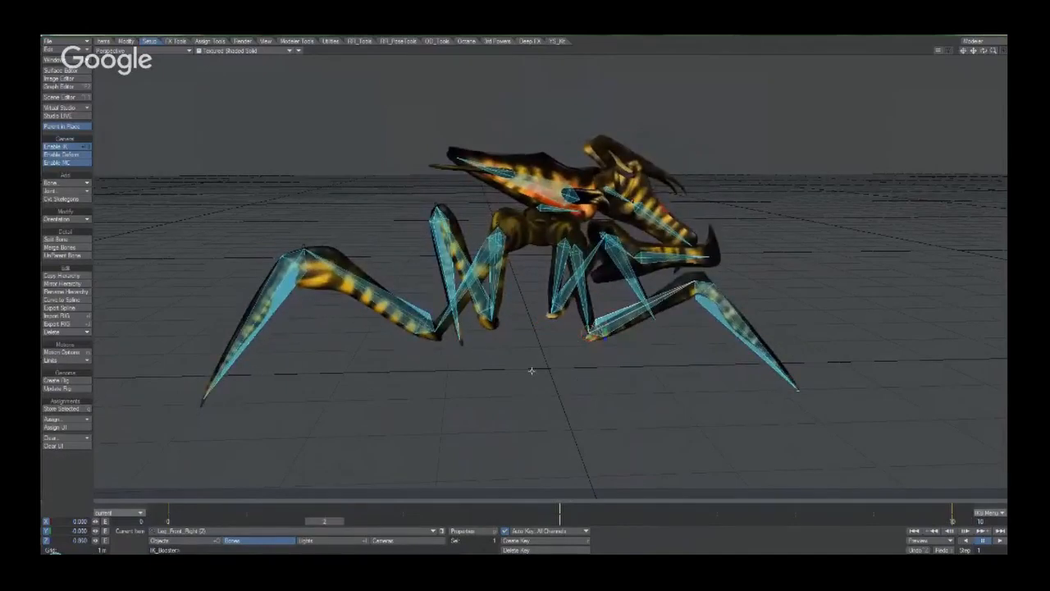
Select the lower jaw bone at frame 2 to examine its keyframes, keeping the keying mode on current item.
click(711, 256)
drag(714, 254, 695, 260)
drag(621, 267, 676, 280)
drag(588, 237, 641, 257)
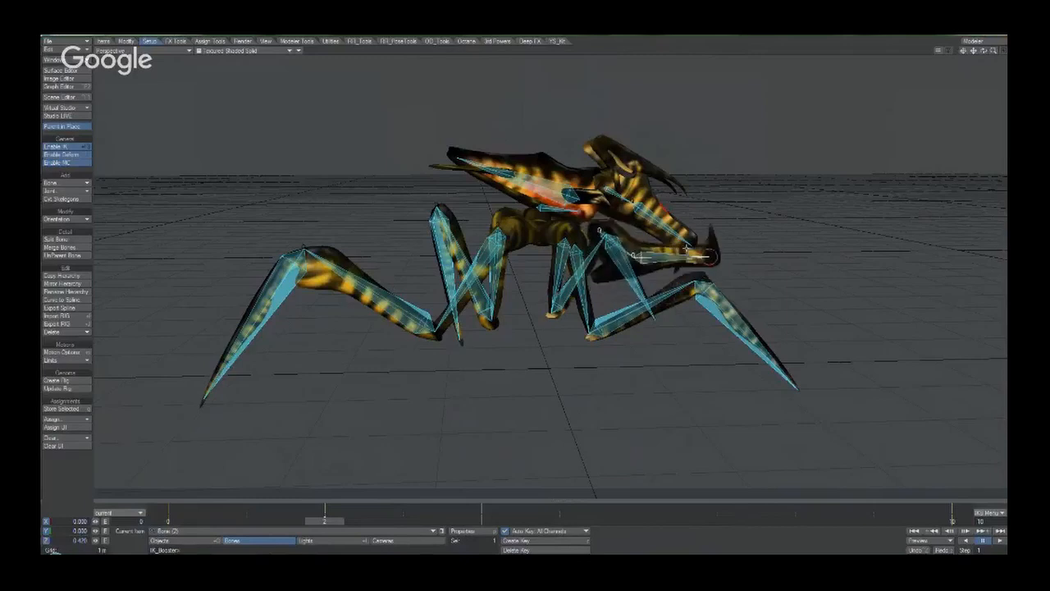
click(123, 512)
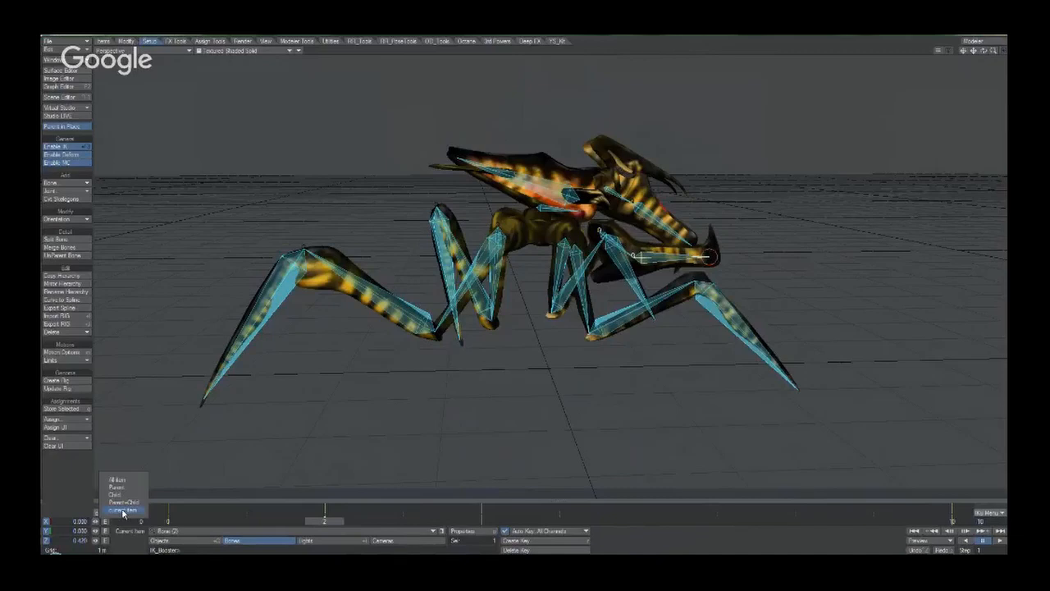
click(122, 511)
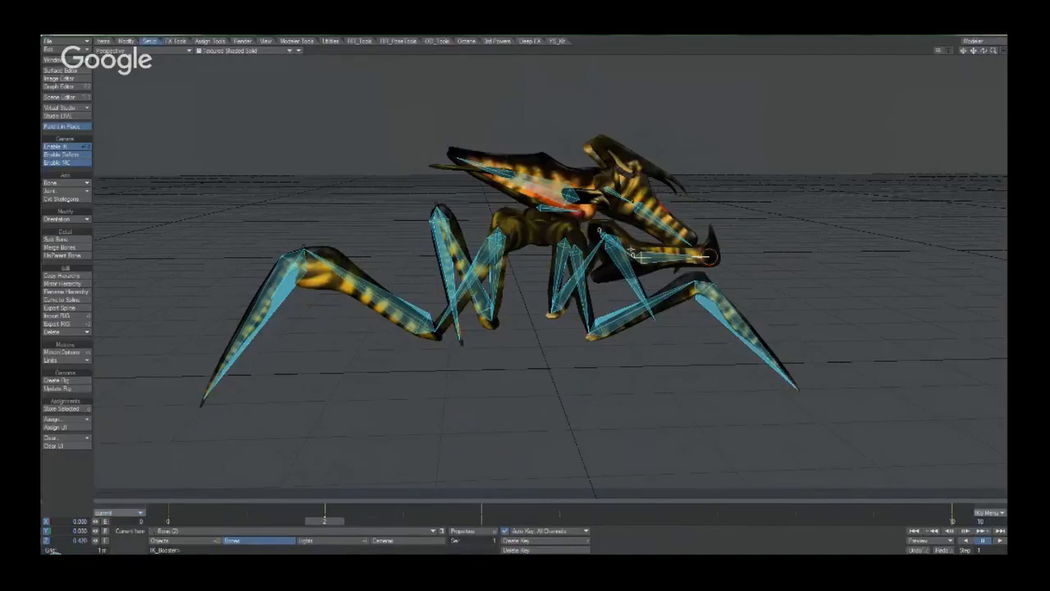
mouse_move(709, 257)
mouse_down()
mouse_move(656, 316)
mouse_move(609, 340)
mouse_move(709, 256)
mouse_move(694, 249)
mouse_move(662, 269)
mouse_move(691, 250)
mouse_move(671, 267)
mouse_move(642, 271)
mouse_move(707, 252)
mouse_up()
click(134, 513)
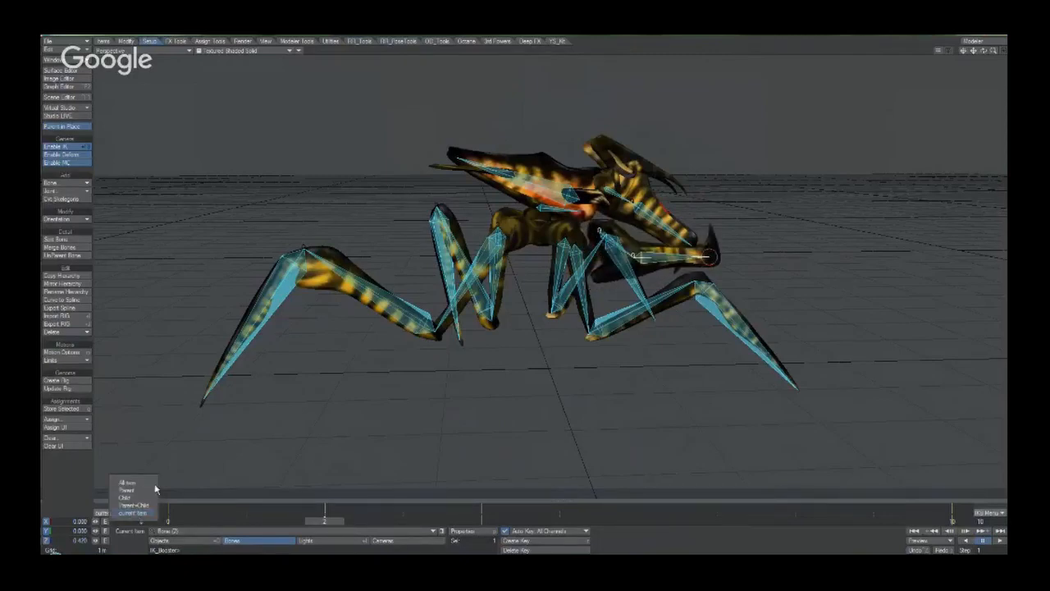
click(134, 514)
Extend the timeline's end frame to 30.
click(989, 522)
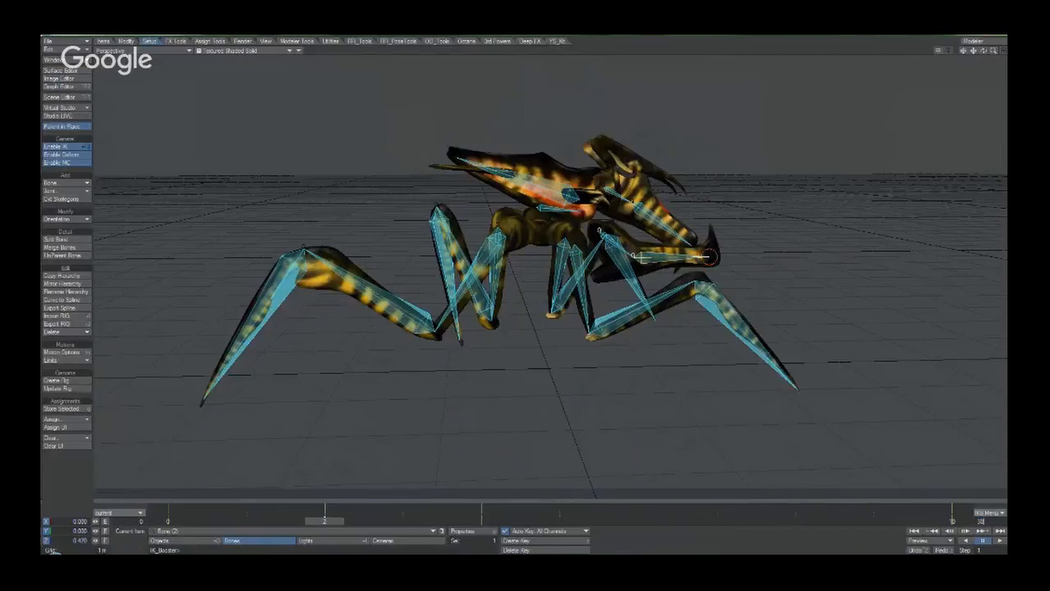
text(30)
key(Return)
key(Right)
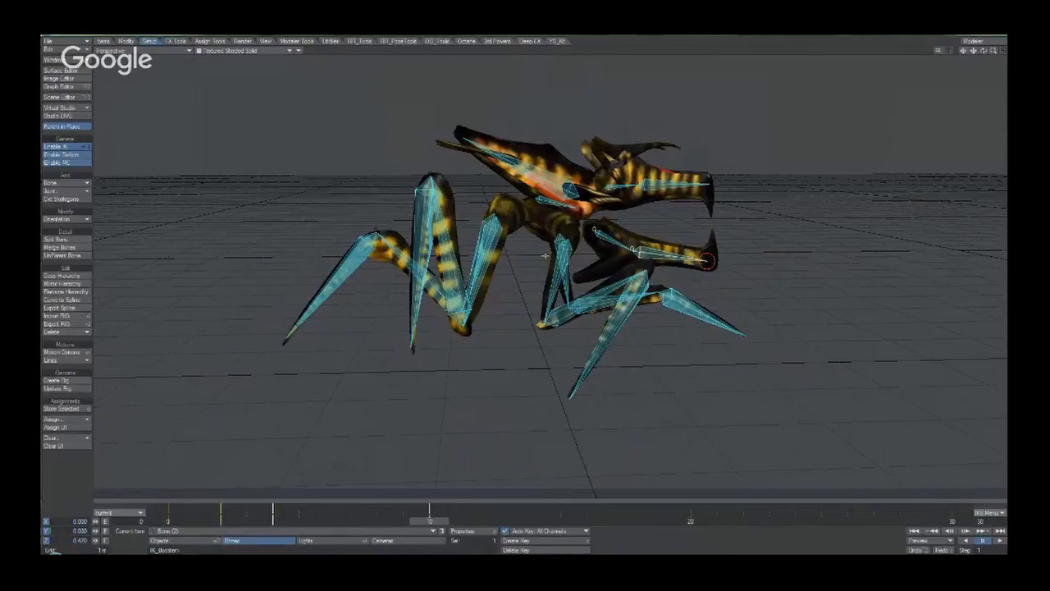
Copy the CoG bone's keys from frames 0 to 10 and paste them at frame 10 for the current item.
click(542, 203)
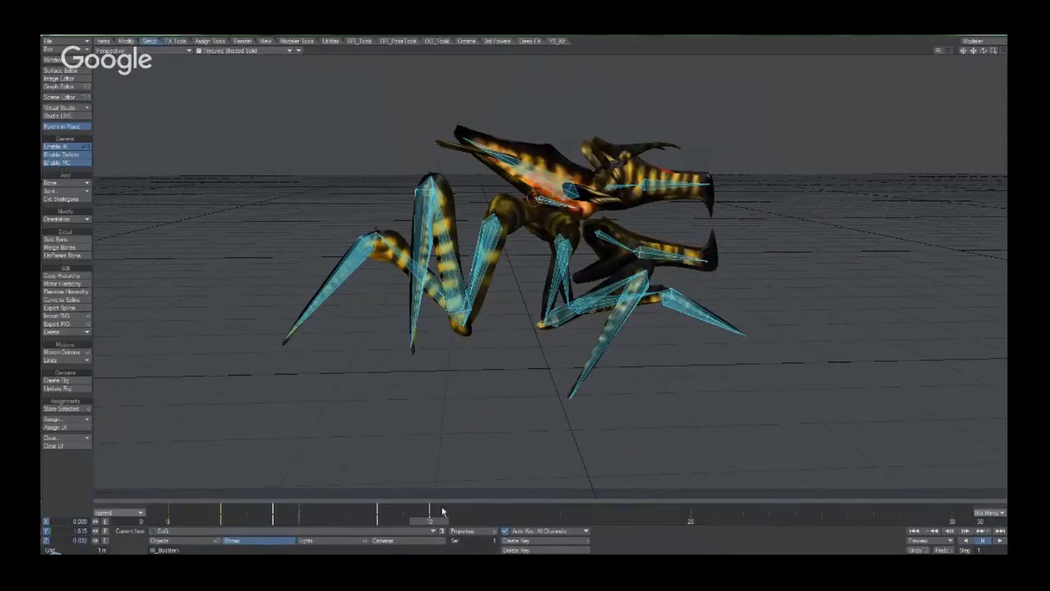
drag(398, 509, 168, 509)
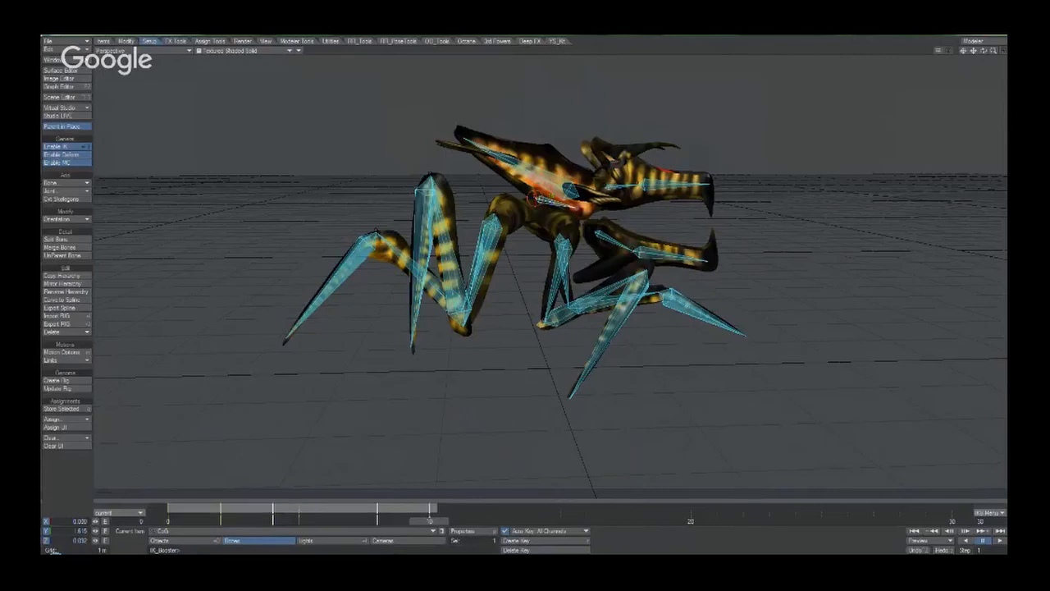
right_click(430, 520)
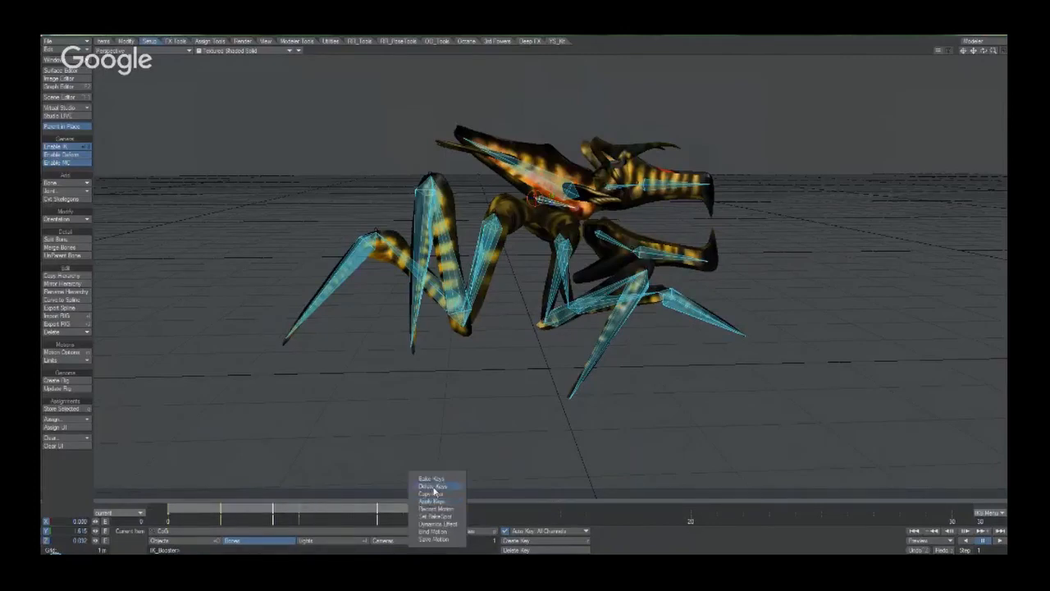
click(447, 499)
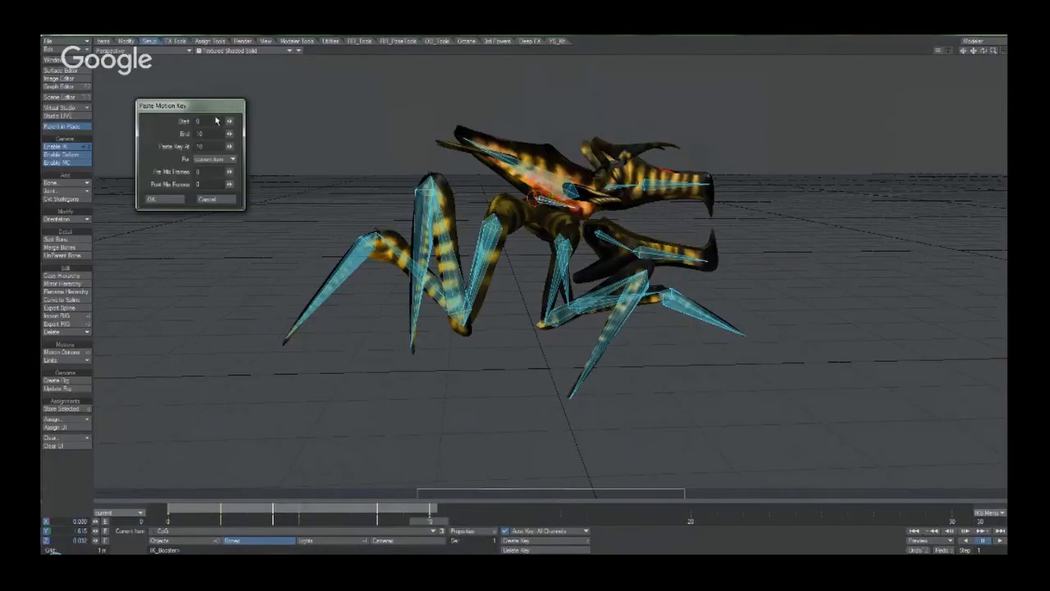
click(163, 199)
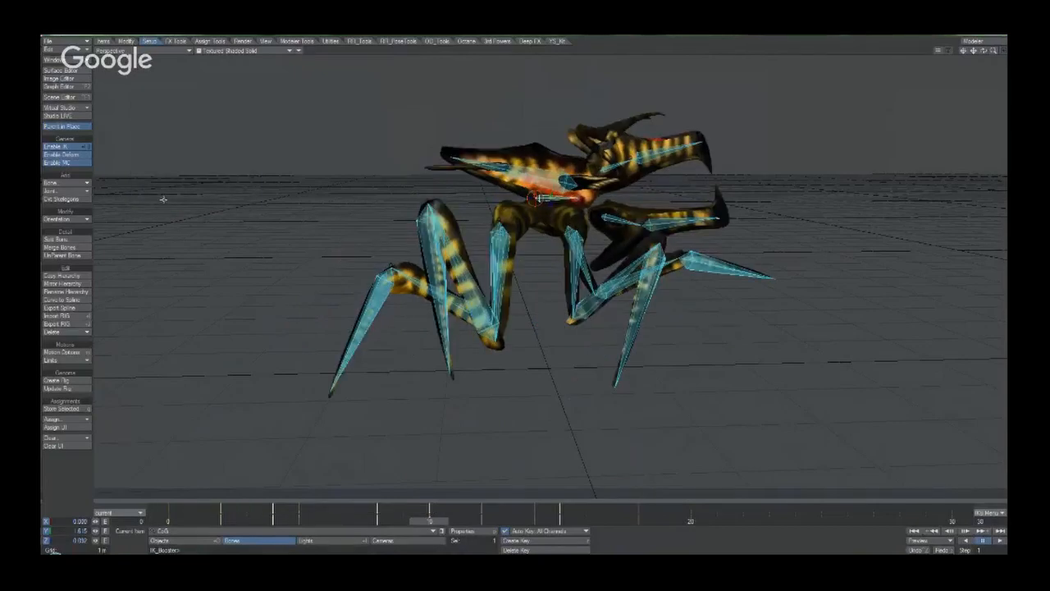
Go to frame 16 and try shifting the creature's body slightly from the CoG.
click(411, 523)
drag(410, 524, 586, 521)
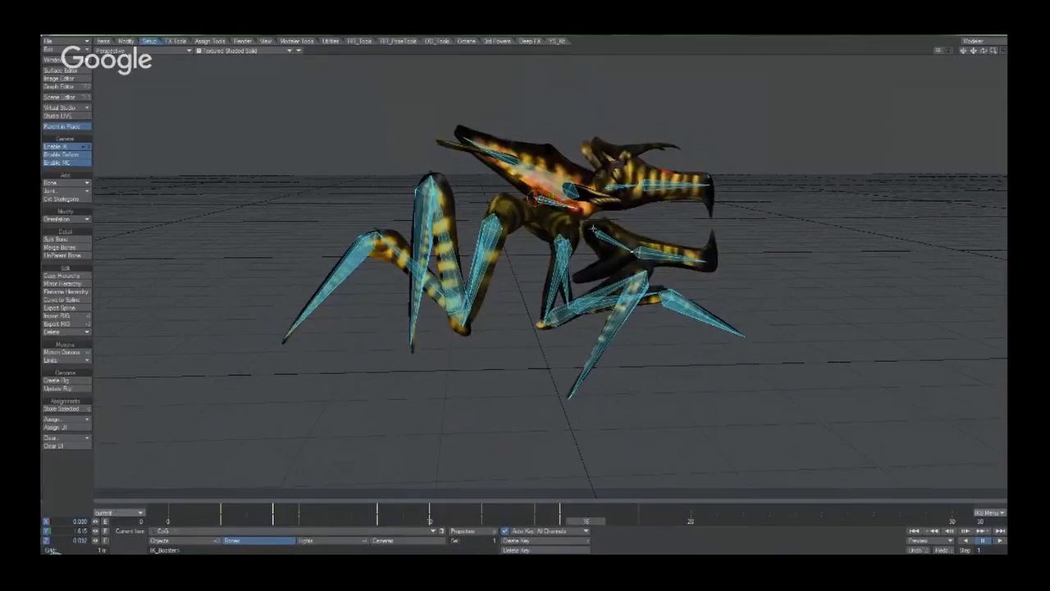
click(593, 229)
drag(535, 198, 526, 198)
key(ctrl+z)
key(ctrl+z)
key(ctrl+z)
key(z)
key(z)
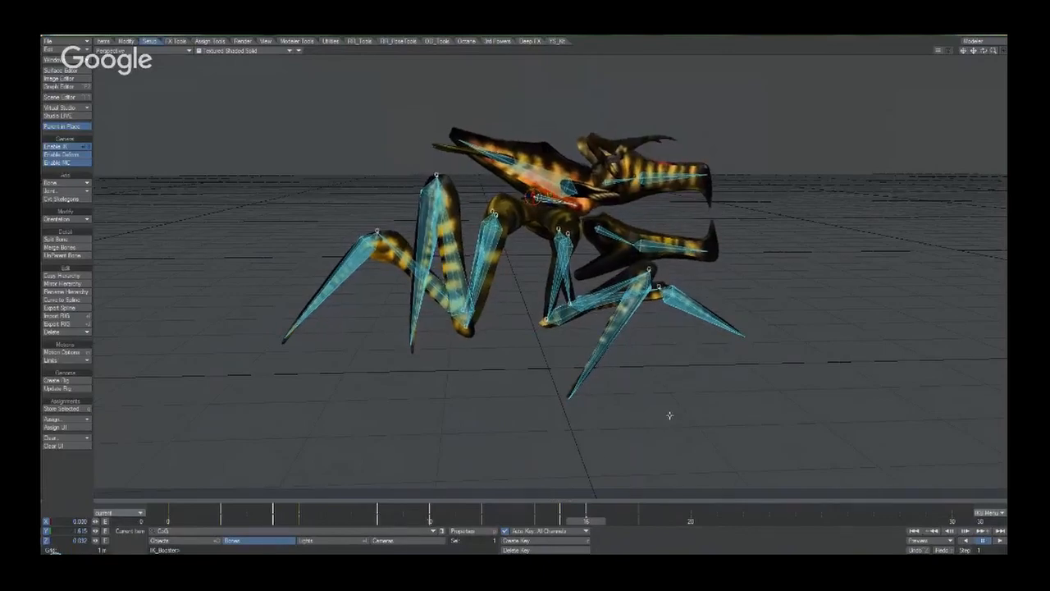
Delete the CoG bone's keys over the range from about frame 10 to frame 30.
drag(586, 520, 429, 521)
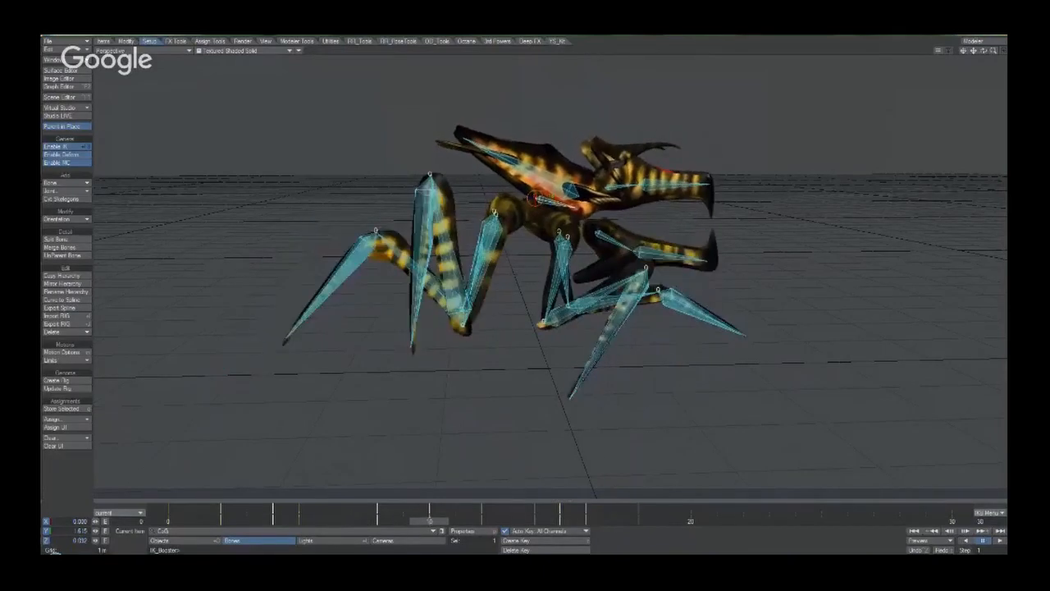
right_click(435, 512)
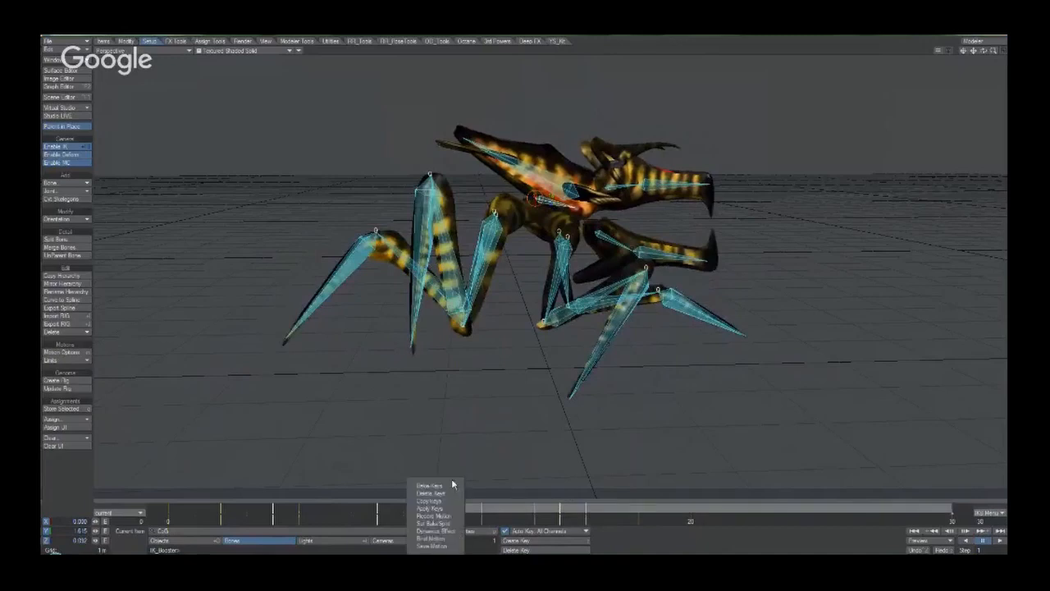
click(440, 493)
click(174, 162)
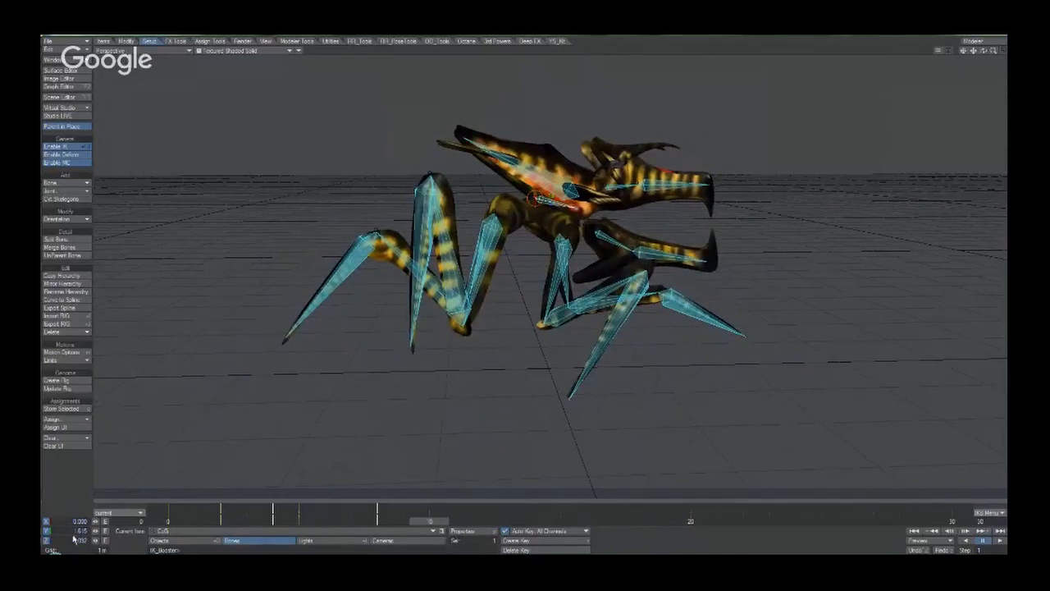
Step back and forth through the frames after frame 10 to examine the creature's motion.
key(Right)
key(Left)
key(Right)
key(Right)
key(Right)
key(Right)
key(Right)
key(Right)
key(Right)
key(Left)
key(Left)
key(Left)
key(Left)
key(Left)
key(Left)
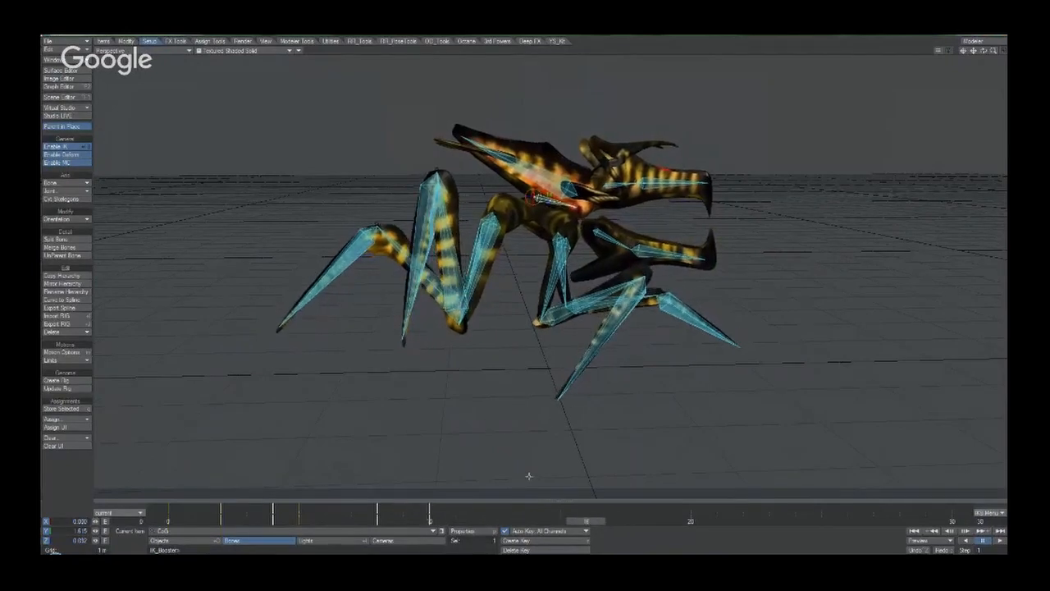
drag(455, 521, 272, 521)
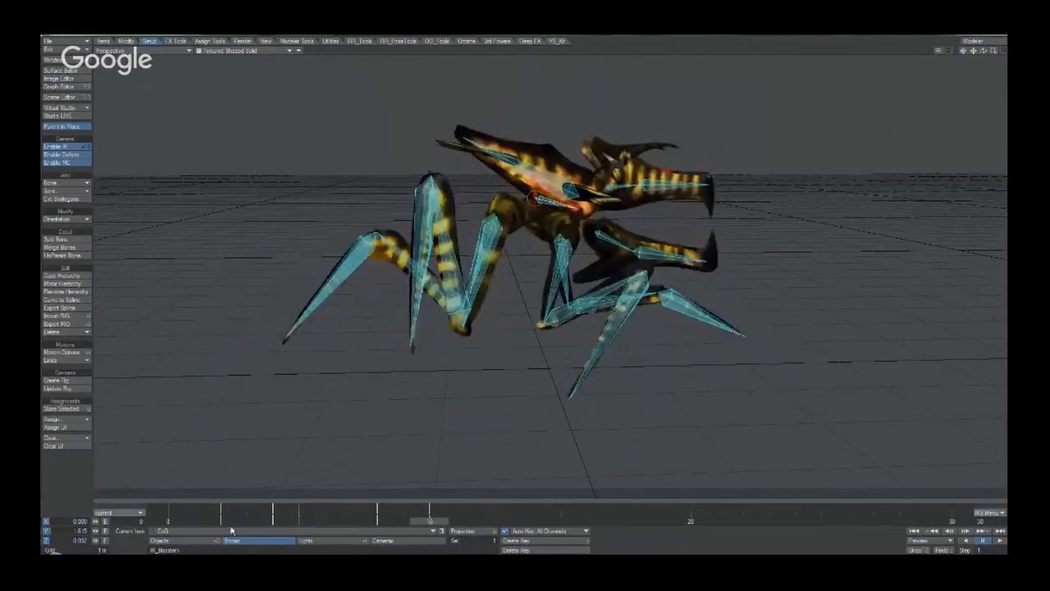
Set the IKBooster keying mode to All item and paste a copy of the keys from frames 0 to 10 at frame 10.
click(115, 512)
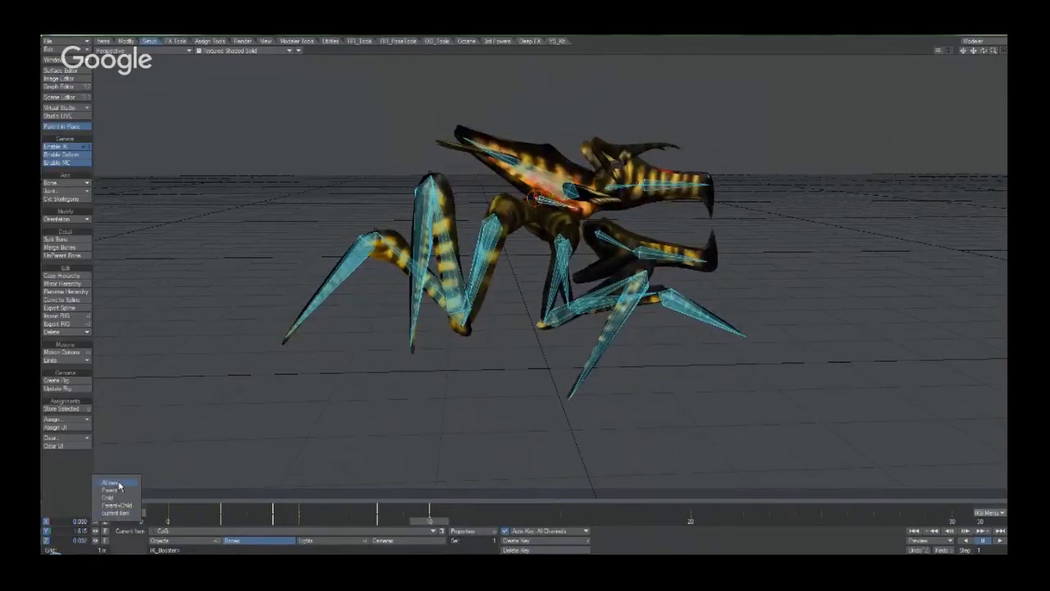
click(115, 483)
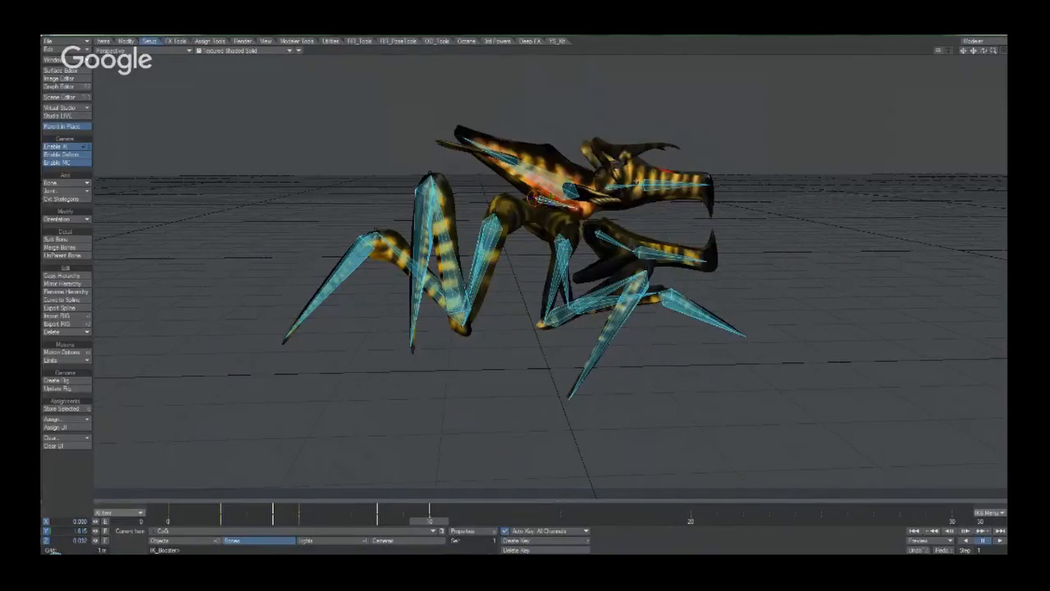
click(473, 510)
right_click(443, 509)
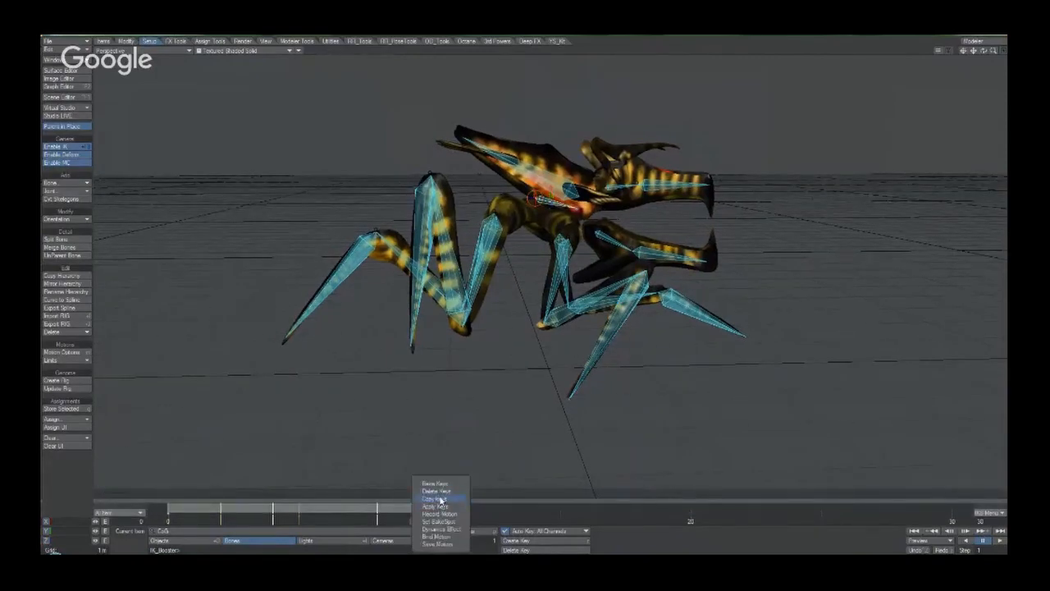
click(439, 491)
click(164, 199)
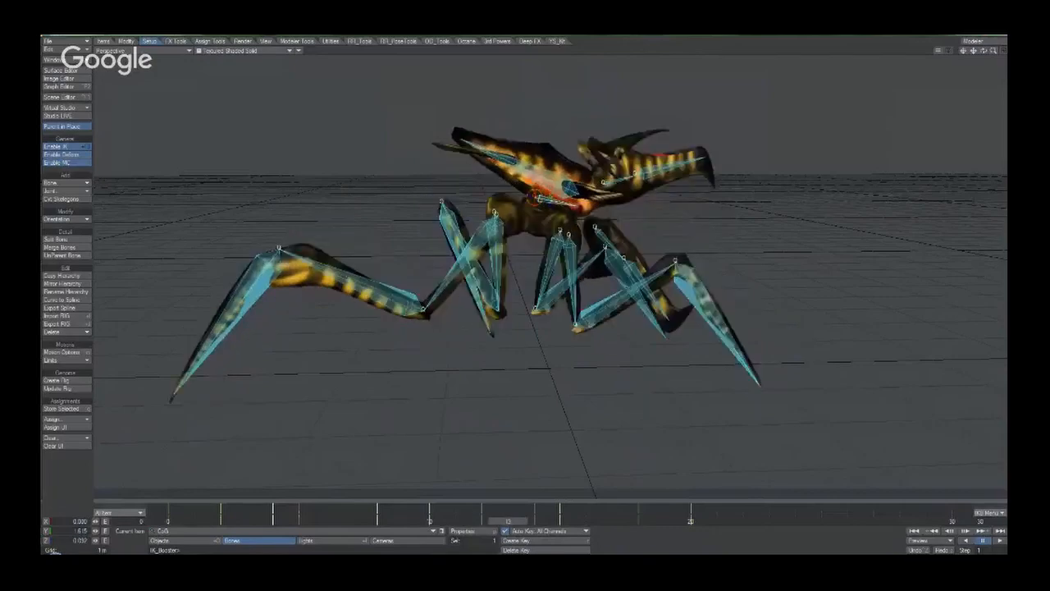
Select the upper front left leg bone and step through the frames around frame 10 to examine its rotation.
drag(508, 521, 455, 521)
click(575, 221)
key(Left)
key(Right)
key(Right)
key(Left)
key(Left)
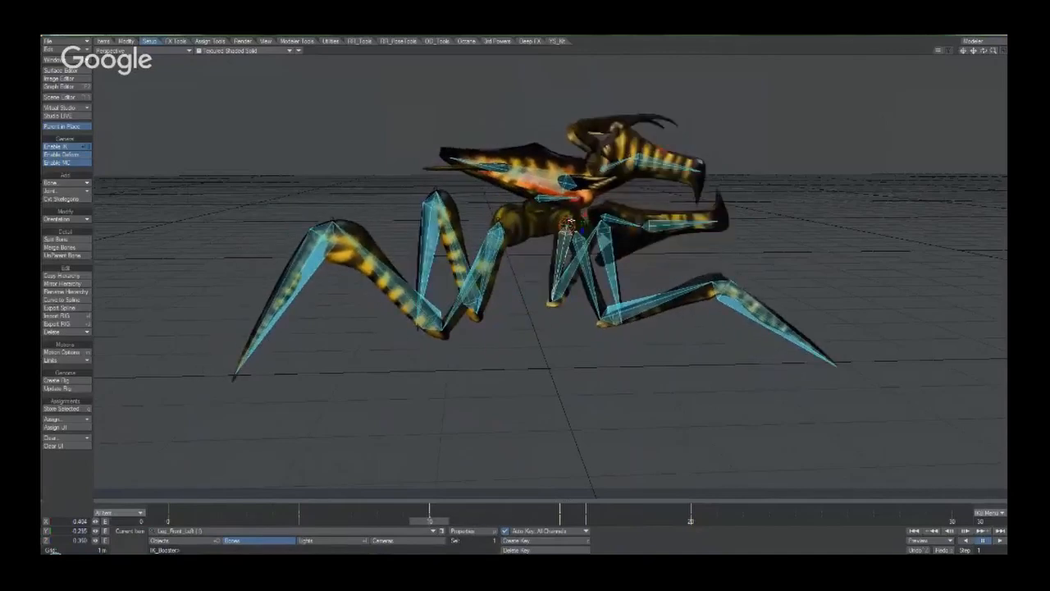
key(Right)
key(Left)
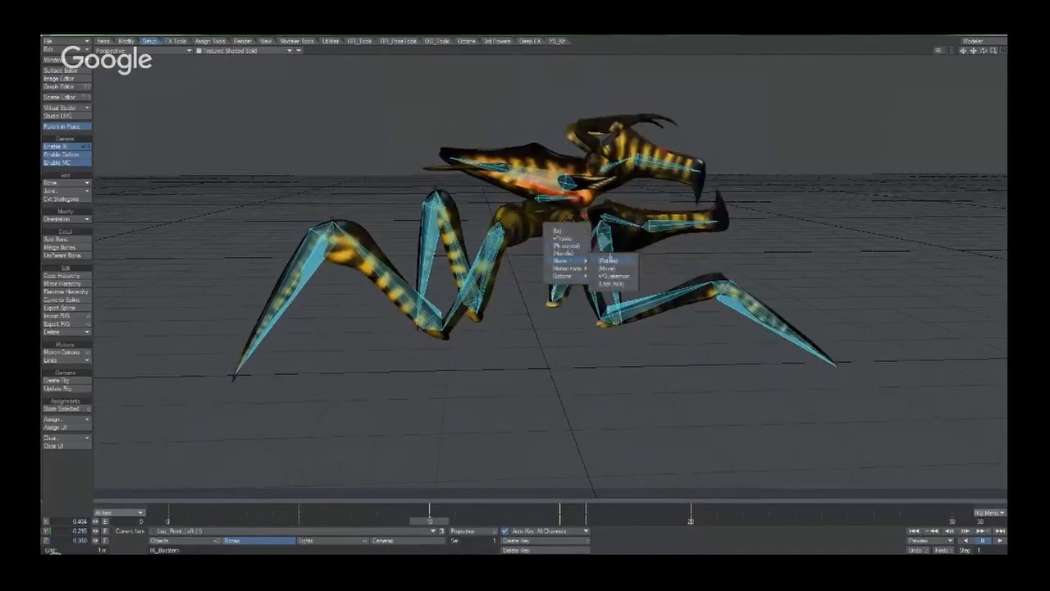
Try the Rotate mode on the upper front left leg bone and step through the surrounding frames.
click(609, 259)
key(Left)
key(Left)
key(Right)
key(Right)
key(Right)
key(Right)
key(Right)
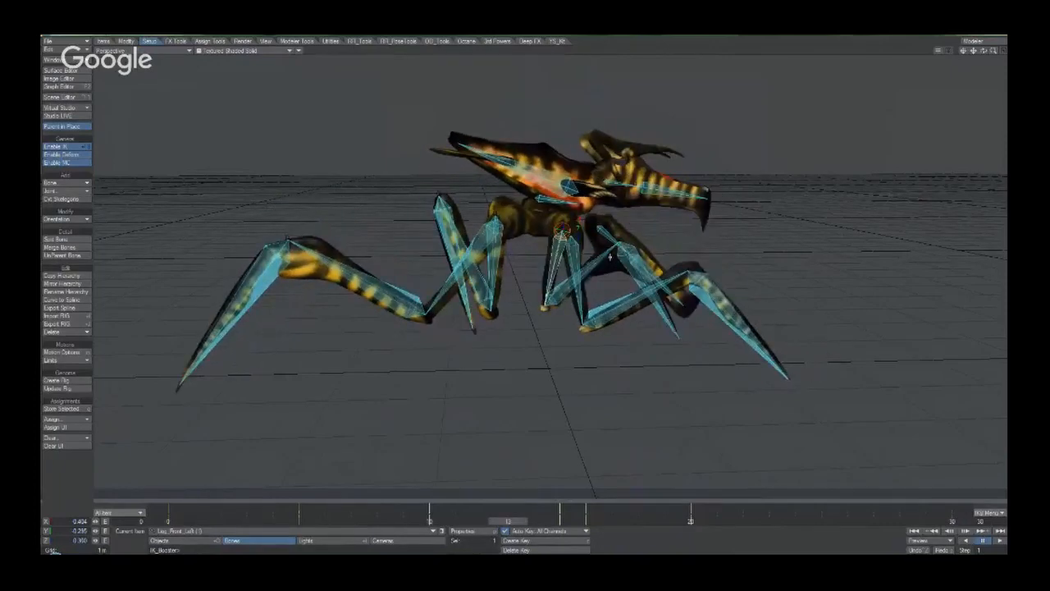
key(Left)
key(Left)
key(Left)
key(Left)
Switch the upper front left leg bone back to Quaternion mode.
right_click(550, 221)
mouse_move(581, 251)
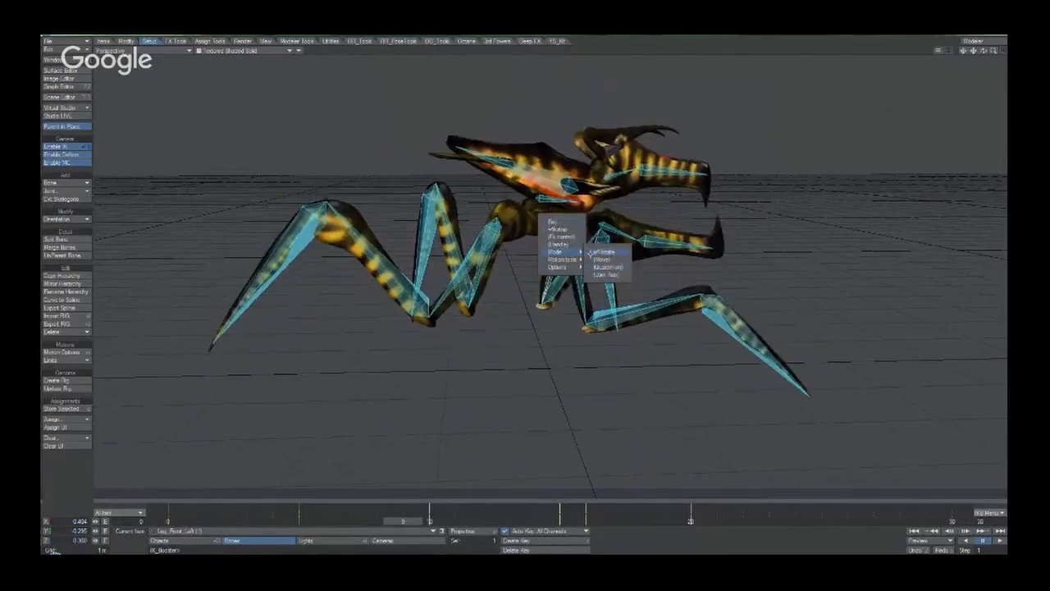
click(608, 267)
Step to frame 11 and run the RR_Tools mocap correction tool on the upper front left leg bone.
click(366, 42)
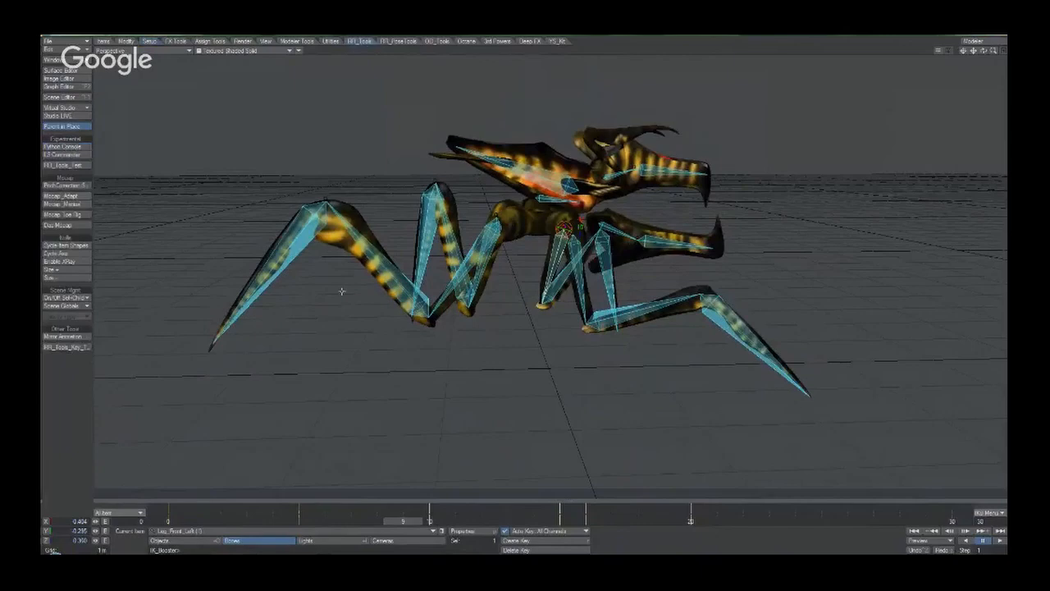
key(Right)
key(Left)
key(Right)
key(Right)
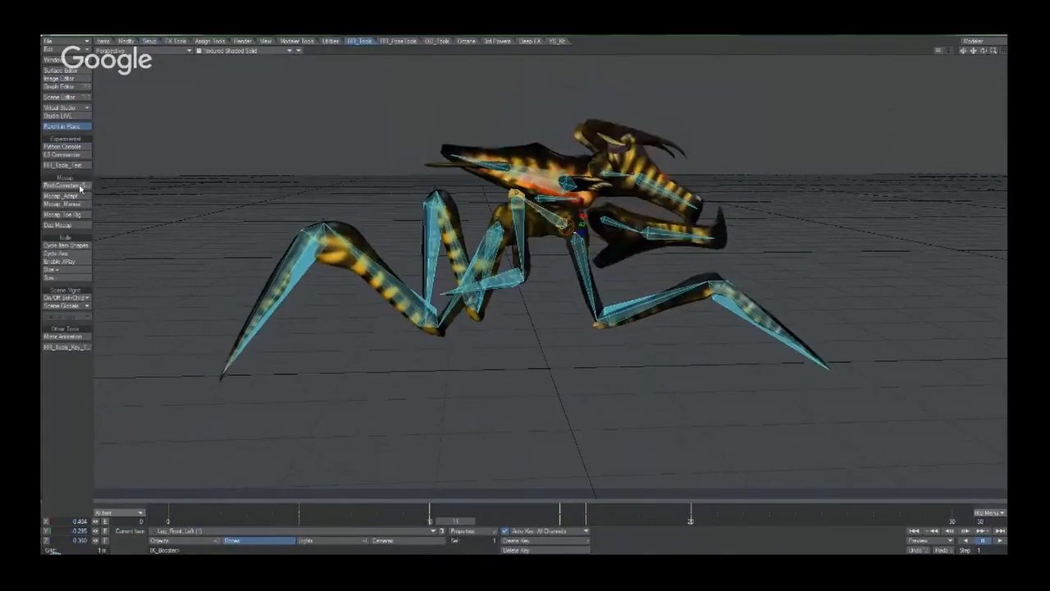
click(79, 186)
click(298, 84)
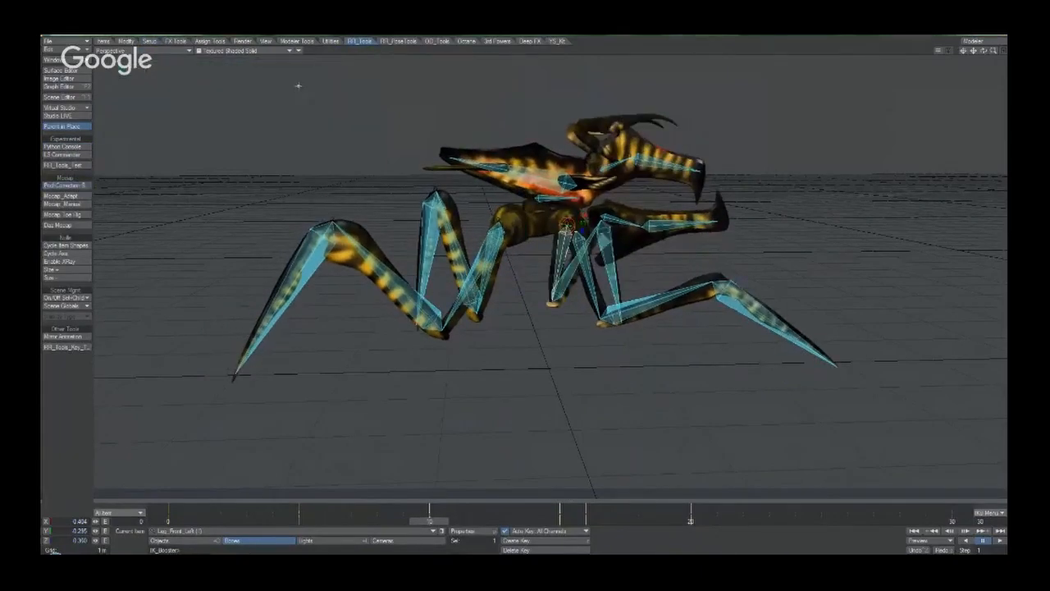
Step through the frames from 10 onward to check the front left leg for flips.
key(Left)
key(Right)
key(Right)
key(Right)
key(Right)
key(Right)
key(Left)
key(Left)
key(Left)
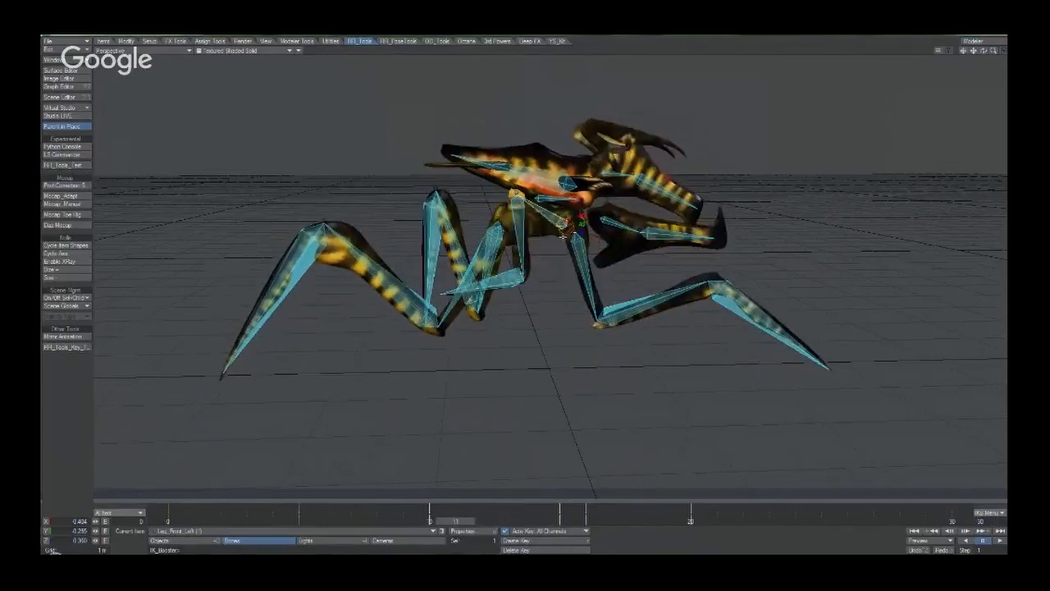
Reselect the upper front left leg bone and step back to frame 10 to compare its rotation.
key(shift+o)
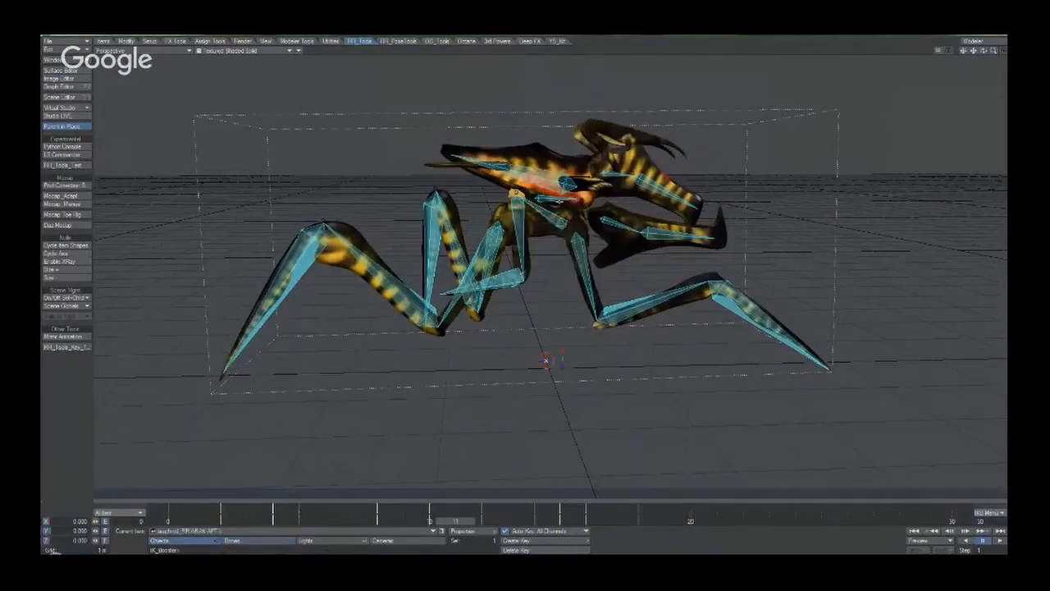
key(shift+b)
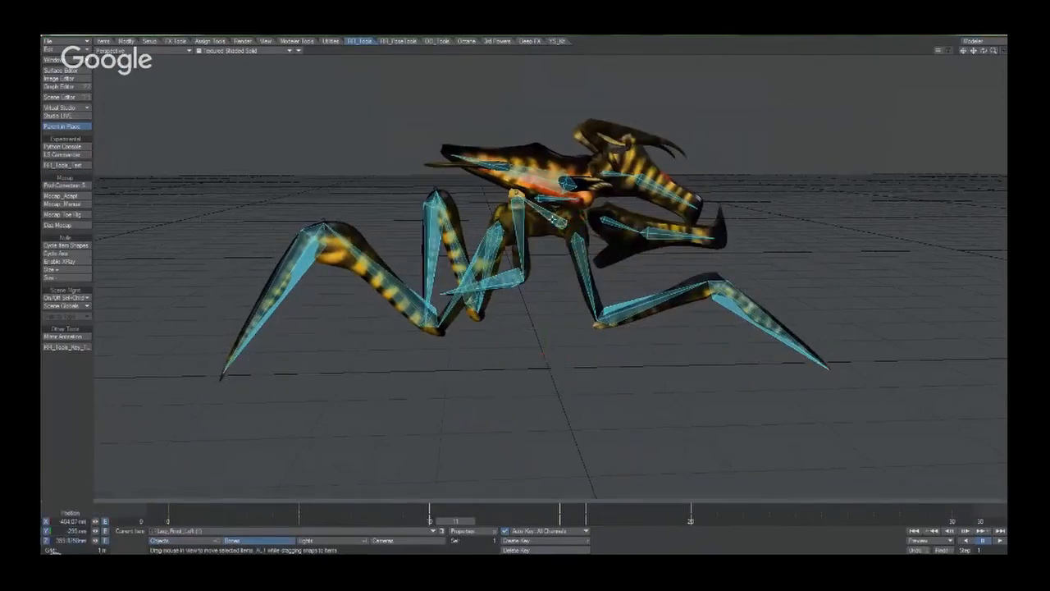
key(ctrl+b)
key(Left)
key(Left)
key(Right)
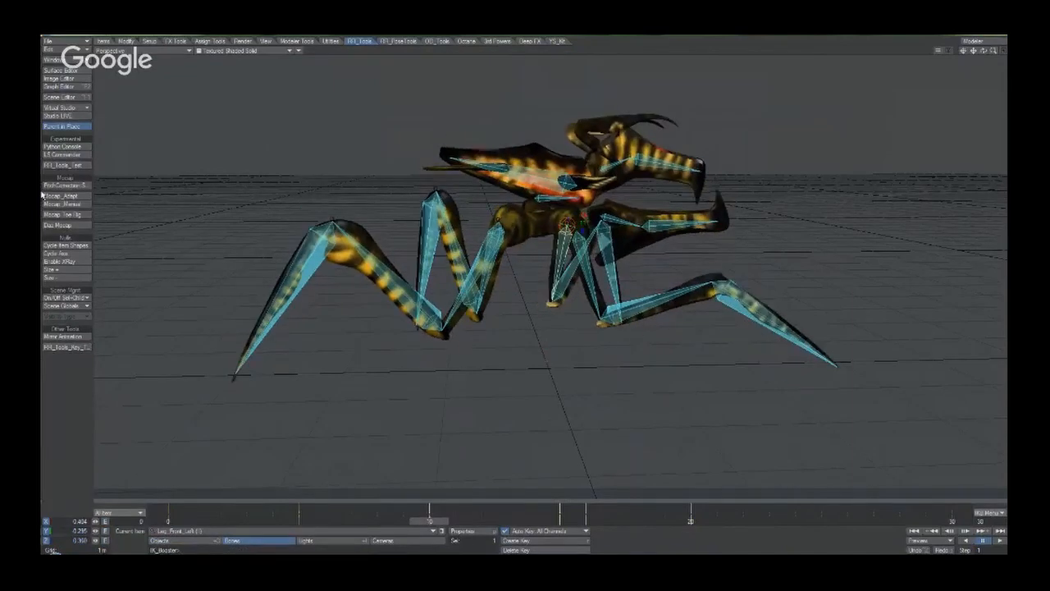
Select the Leg_Front_Left (3) bone and move to frame 13 to inspect the front left leg.
key(shift+o)
click(565, 230)
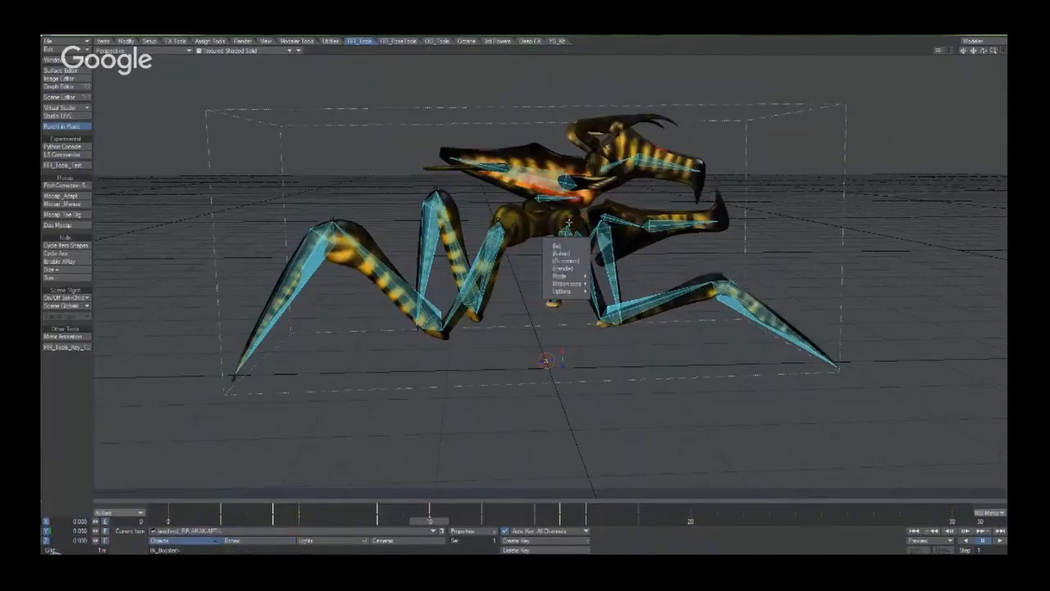
click(568, 222)
key(t)
key(shift+b)
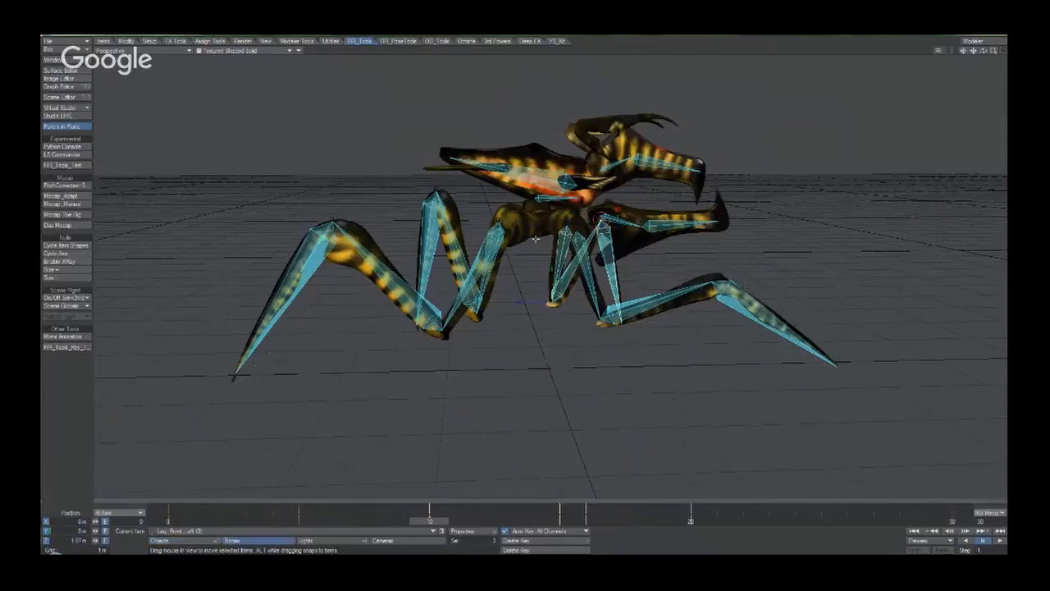
click(77, 200)
click(297, 83)
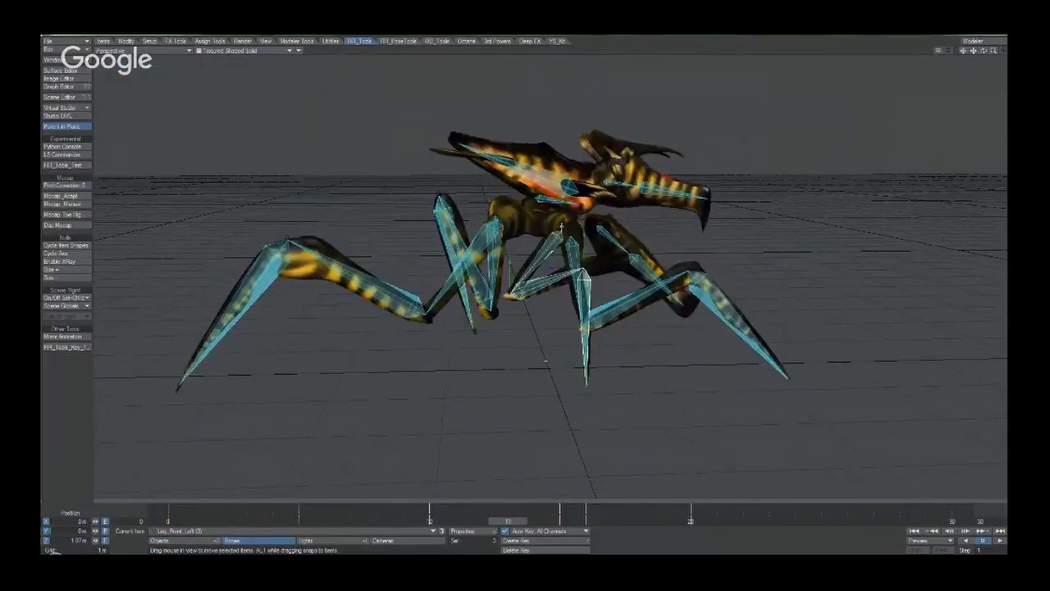
Return to frame 10 with IKBooster active and inspect the CoG and upper front left leg bones.
alt+drag(562, 228, 577, 202)
key(ctrl+b)
click(640, 284)
right_click(536, 202)
mouse_move(543, 242)
click(589, 241)
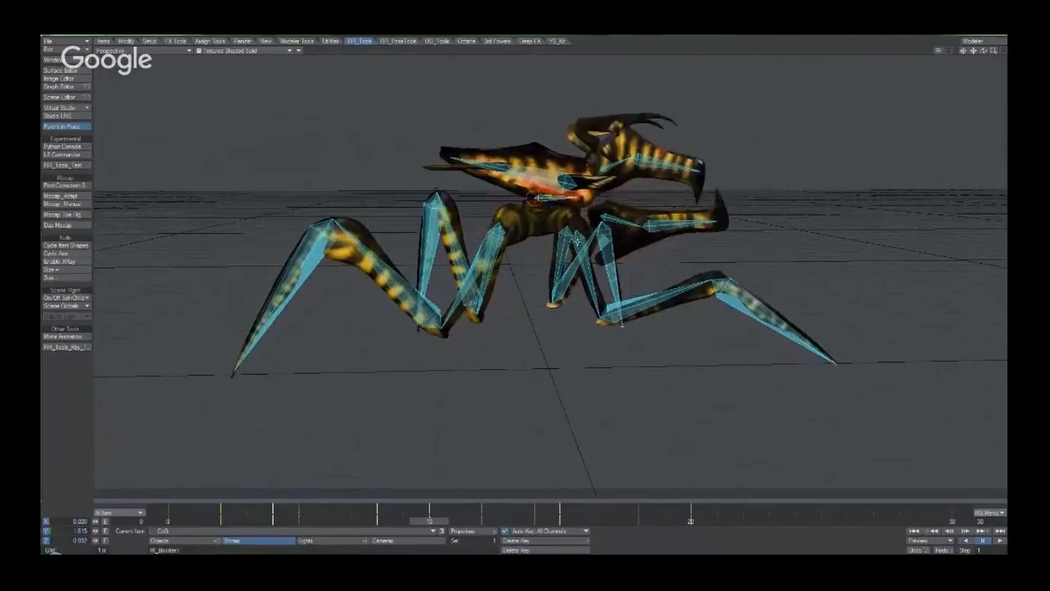
click(561, 236)
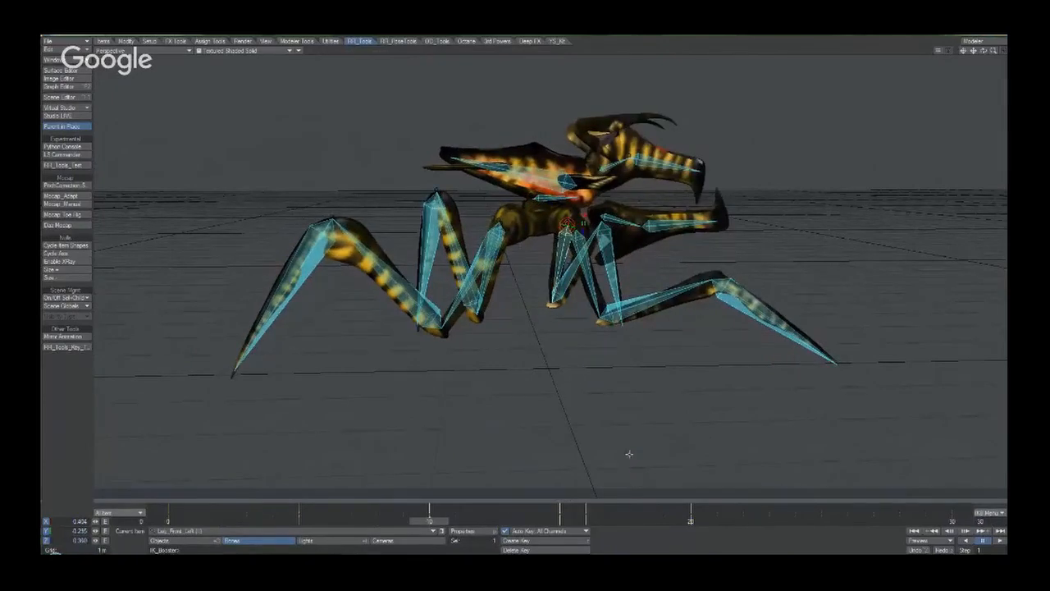
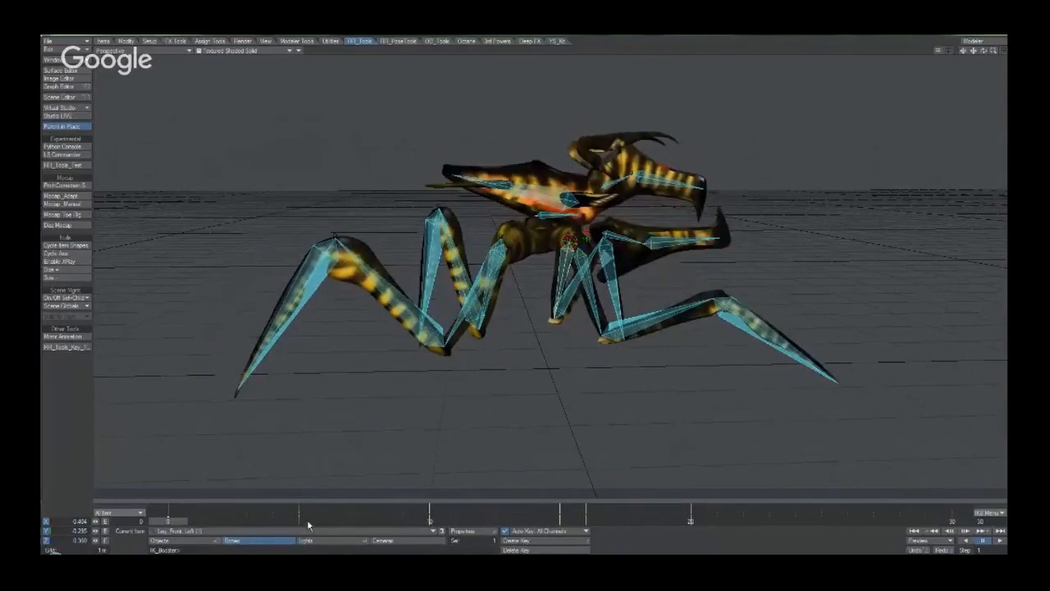
Try pulling the CoG, the front right leg tip and the lower jaw at frame 0, undoing each move.
click(538, 215)
drag(538, 215, 538, 187)
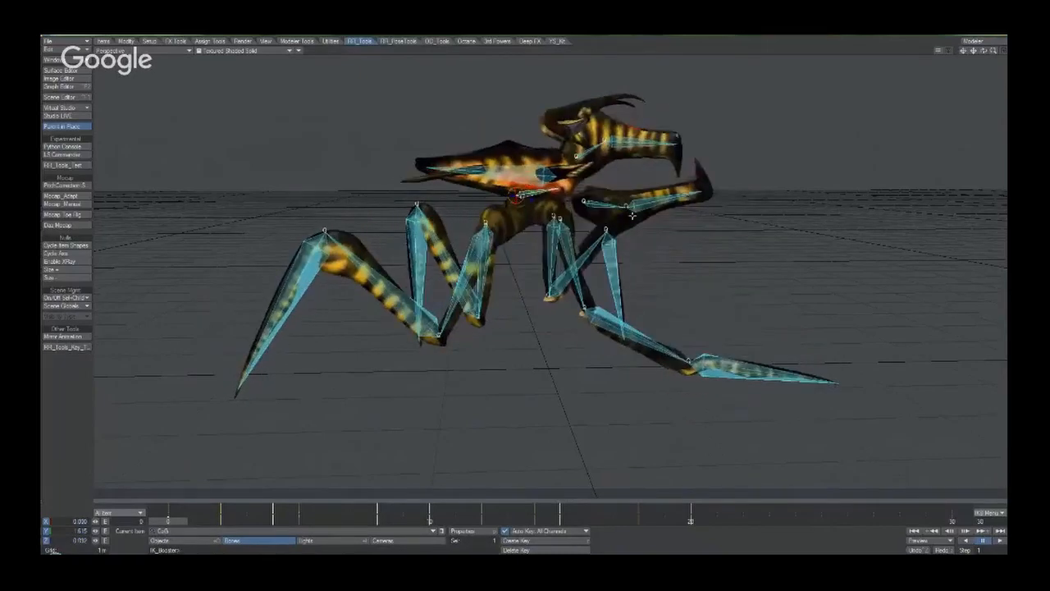
key(ctrl+z)
drag(838, 383, 793, 337)
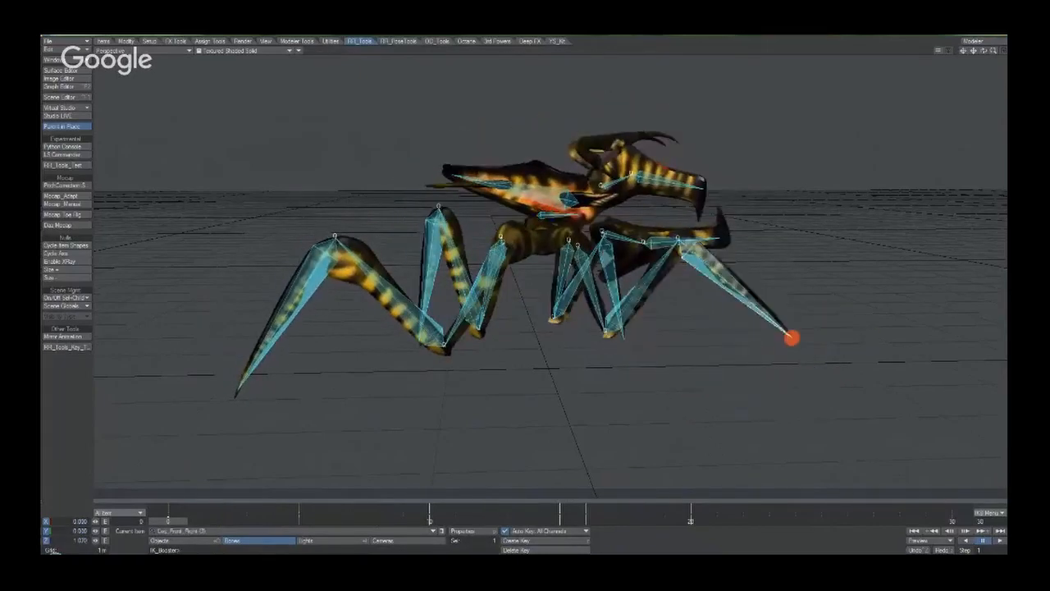
key(ctrl+z)
drag(719, 239, 699, 212)
key(ctrl+z)
Choose All Item as the IKBooster keying mode.
alt+drag(369, 362, 197, 444)
click(119, 512)
click(121, 513)
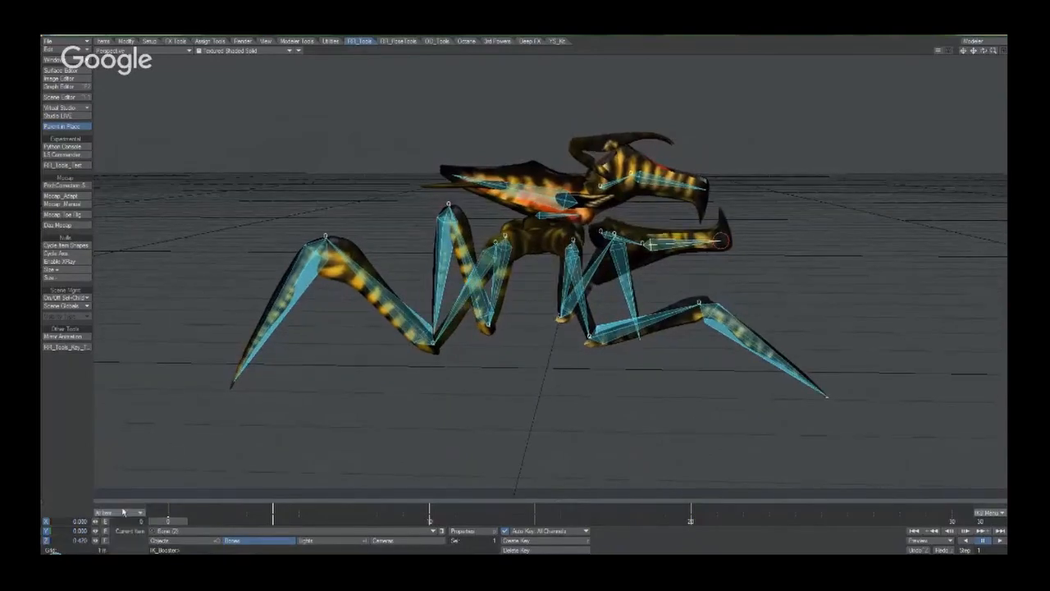
click(122, 515)
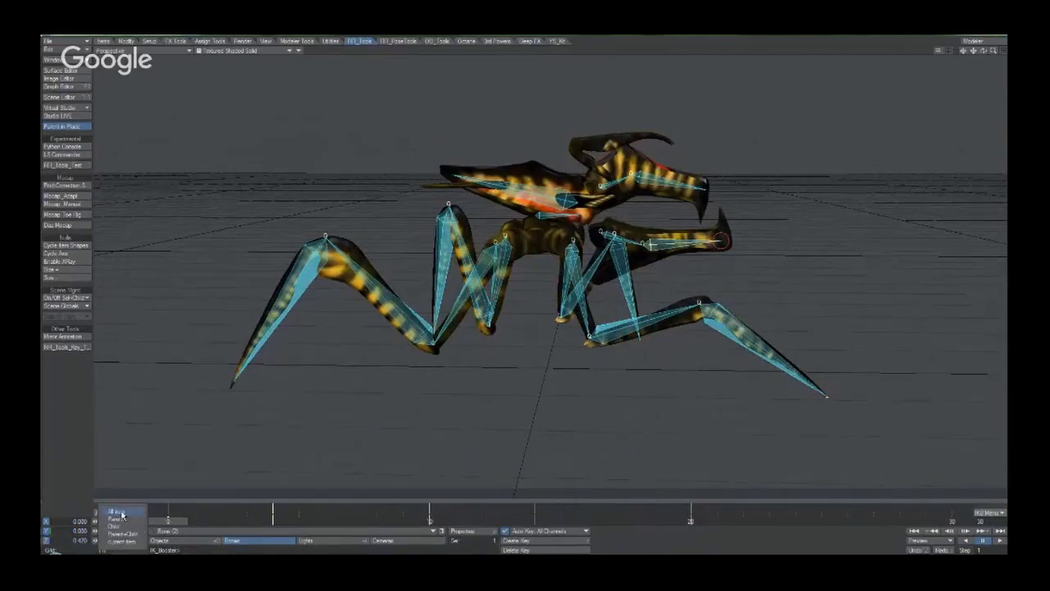
click(122, 514)
Select the front right leg tip and step through the frames up to 7 to review the walk motion.
key(shift+l)
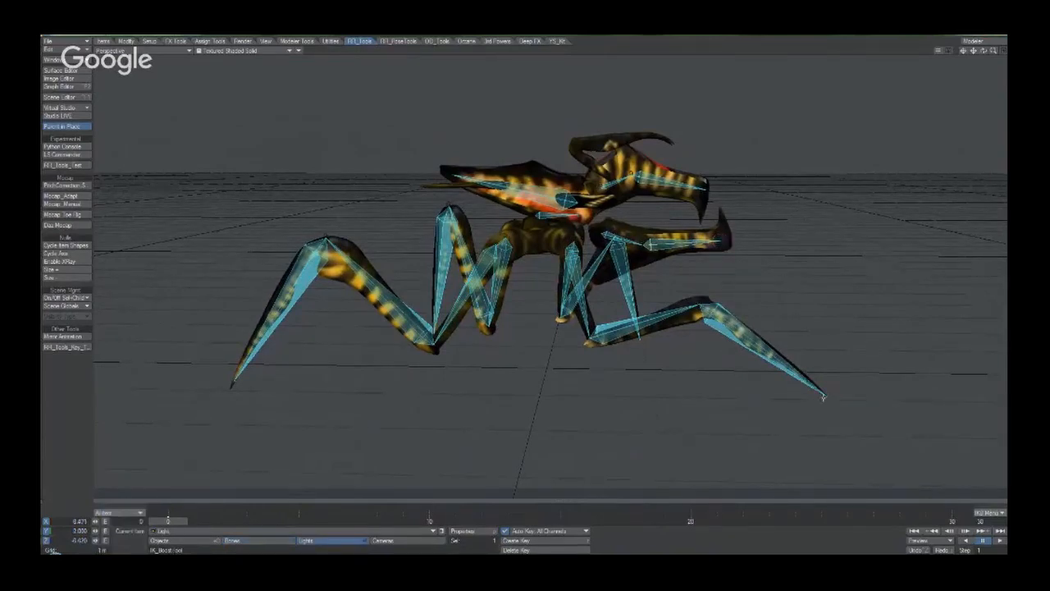
alt+drag(824, 397, 765, 375)
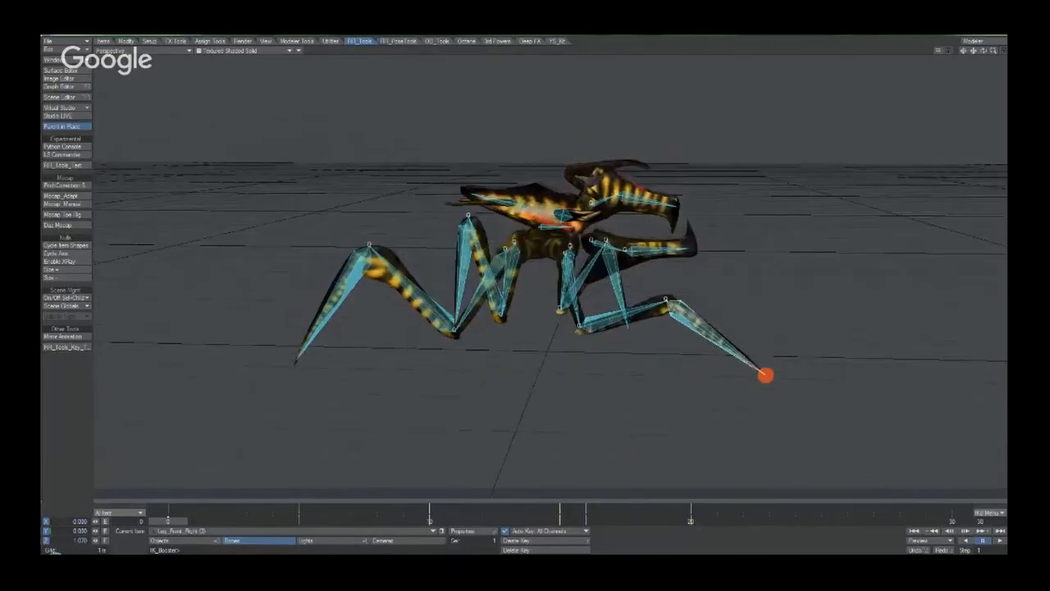
key(Right)
key(Right)
key(Right)
key(Right)
key(Right)
key(Right)
key(Right)
Set the timeline's end frame to 10.
drag(995, 523, 708, 537)
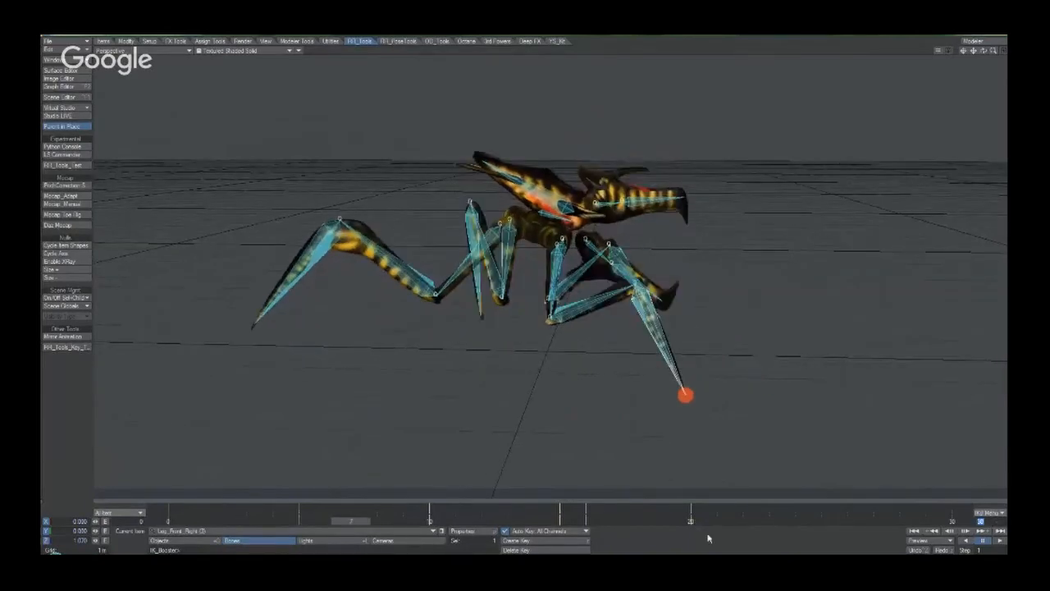
text(10)
key(Return)
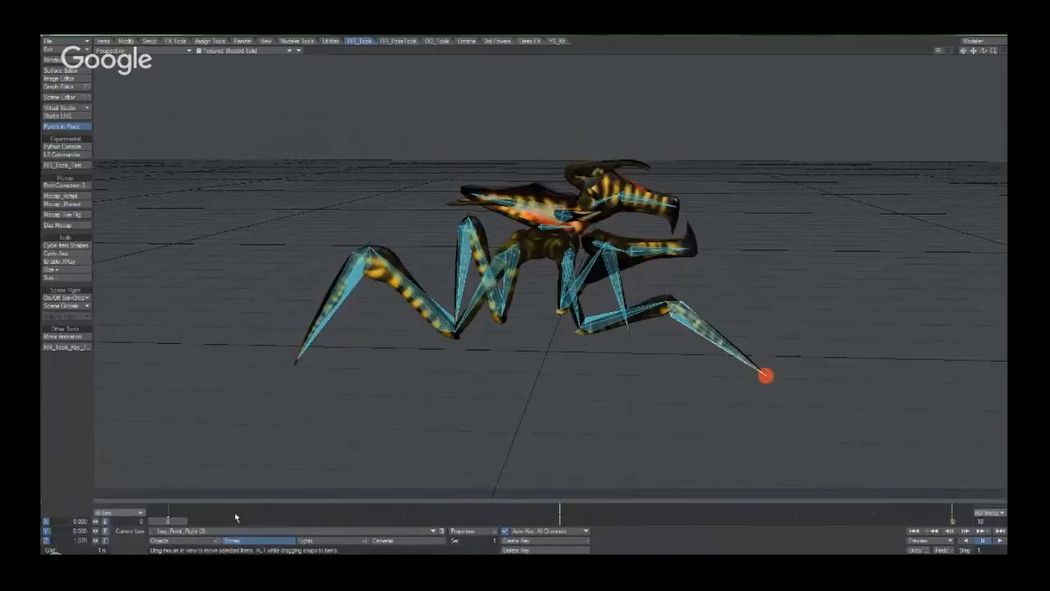
Try deleting the IKBooster keys of all items from frame 0 to 10, and undo the deletion.
click(539, 226)
key(shift+o)
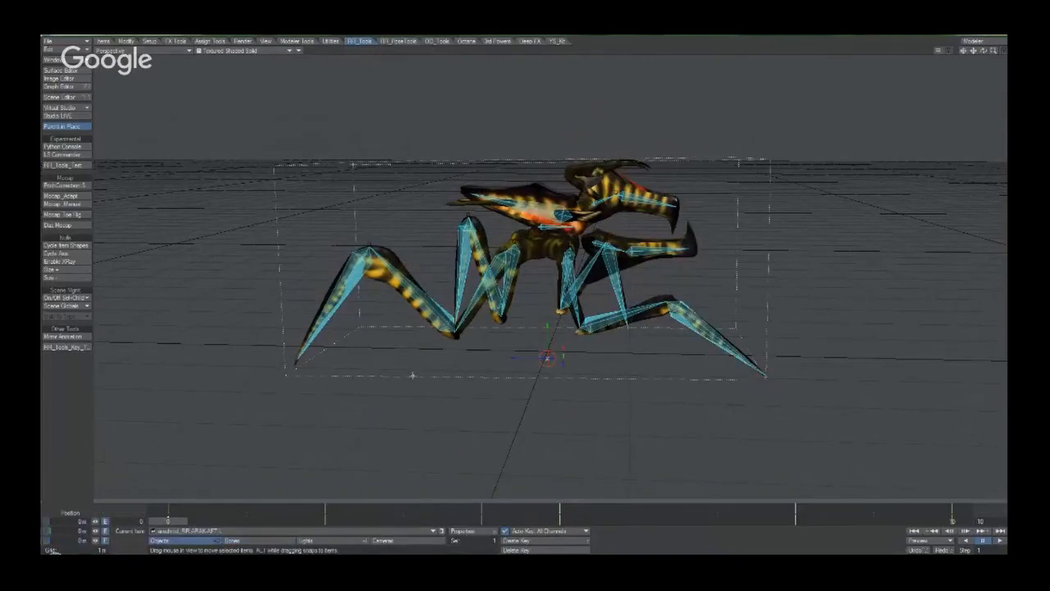
right_click(187, 510)
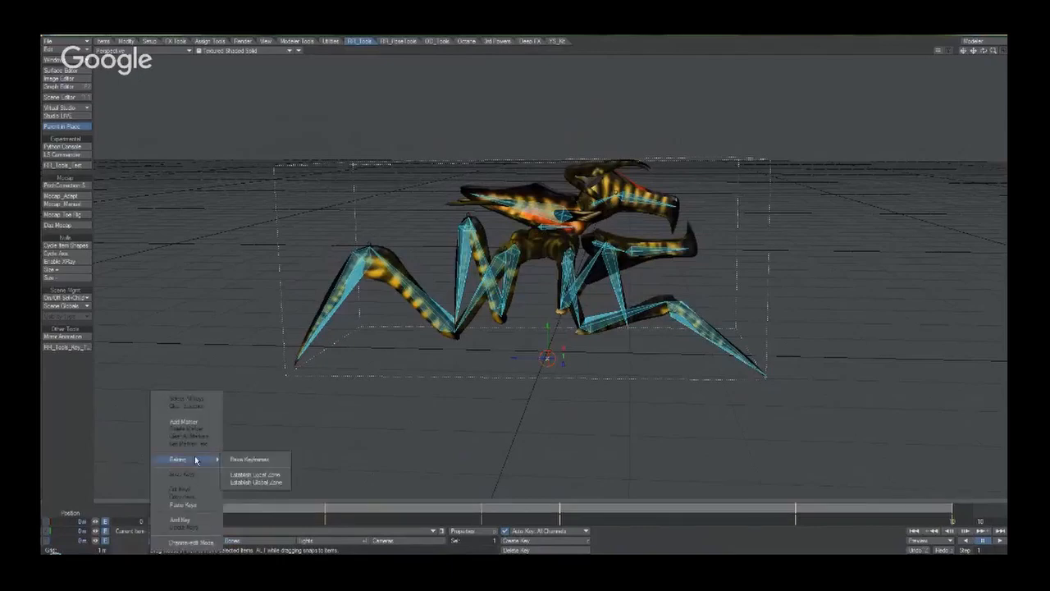
click(292, 416)
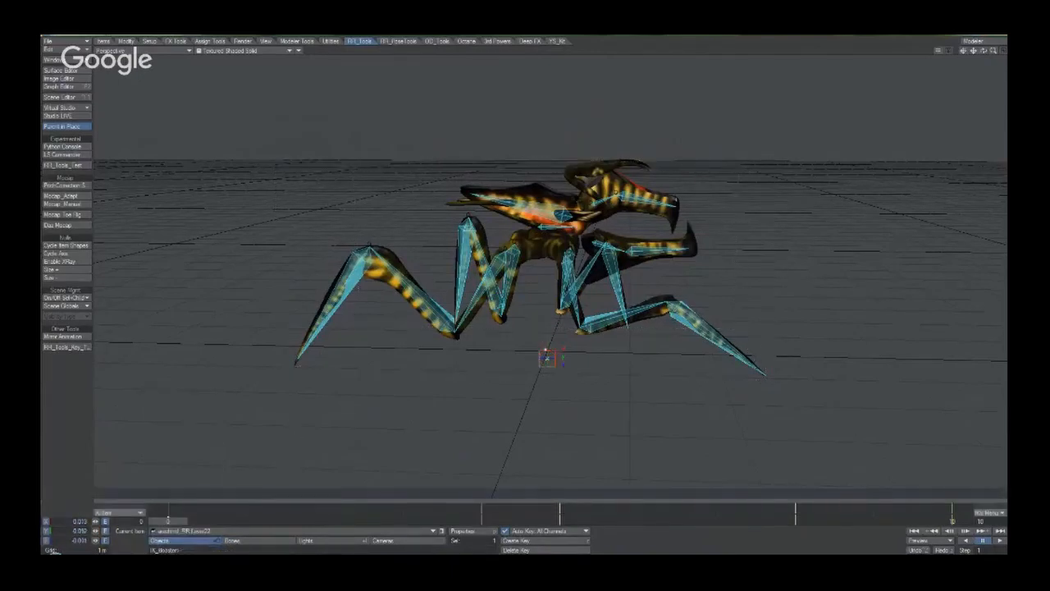
right_click(186, 510)
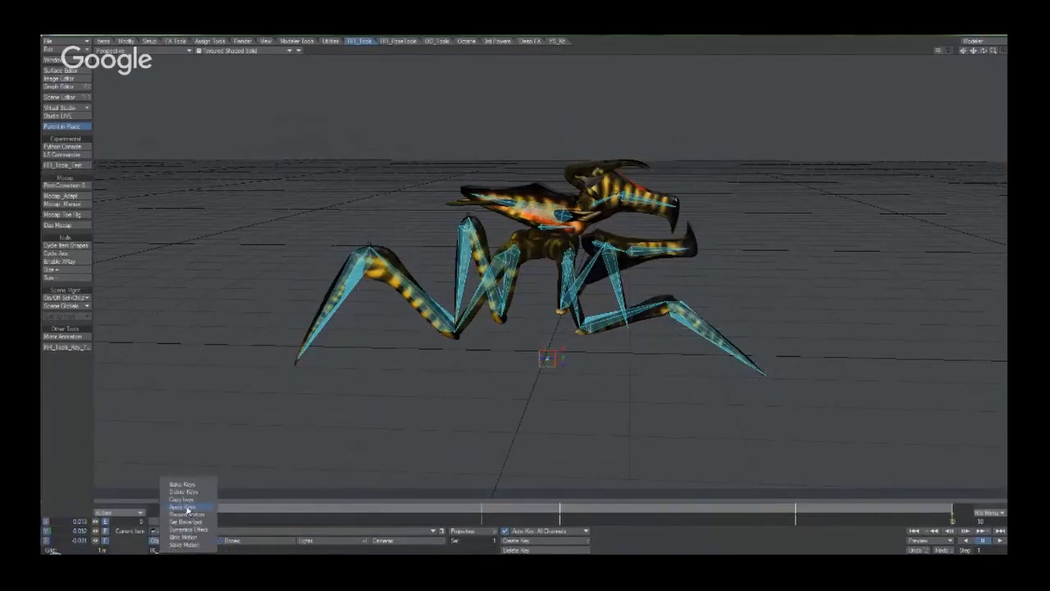
click(182, 491)
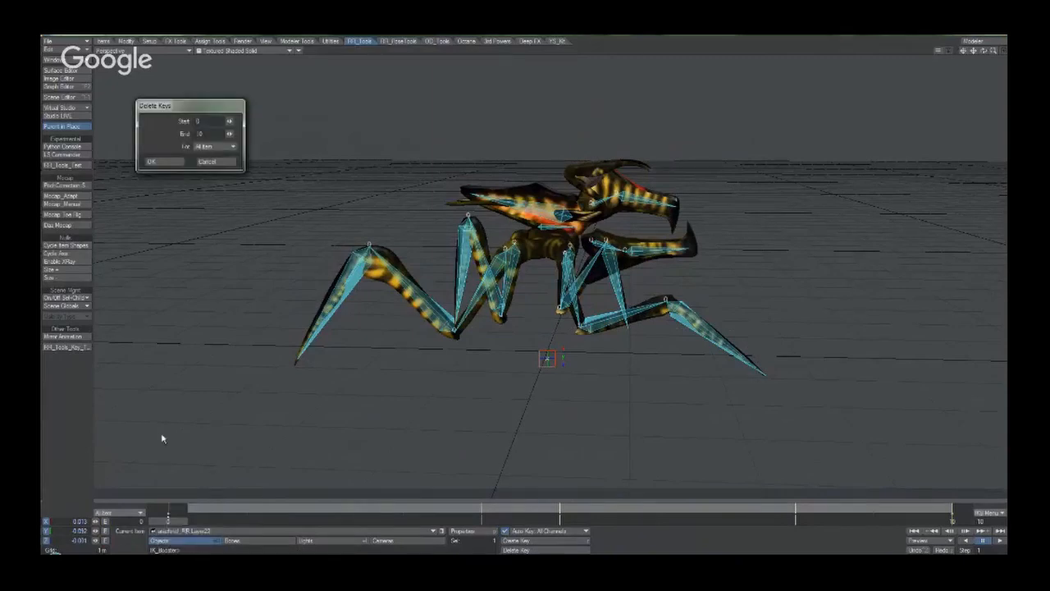
click(160, 162)
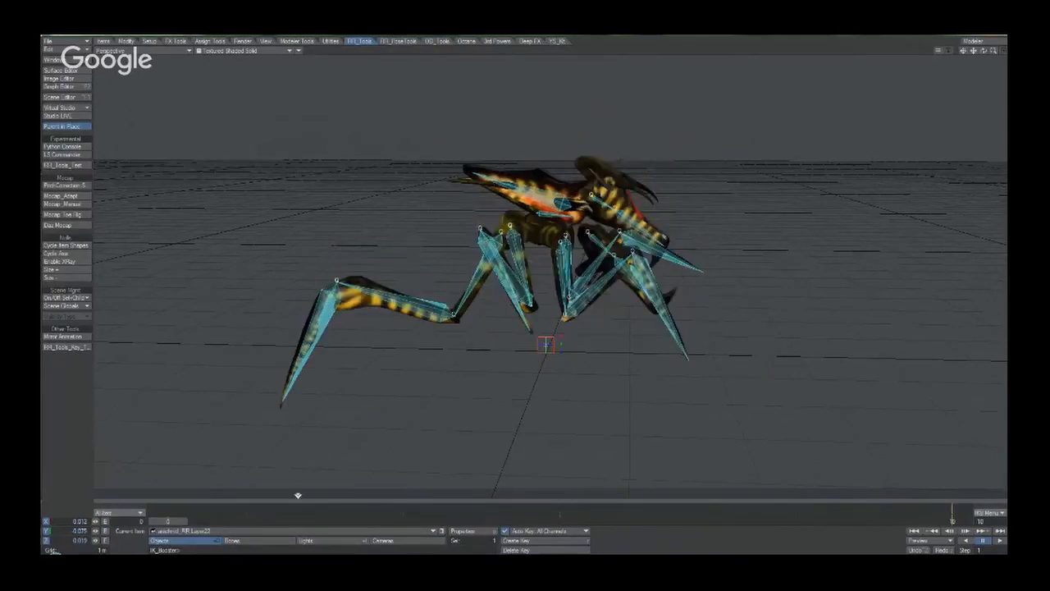
key(ctrl+z)
Delete the keys of all items from frame 1 to 10, and clear the remaining ones from frame 4 to 10.
shift+drag(243, 515, 952, 515)
right_click(243, 512)
click(243, 493)
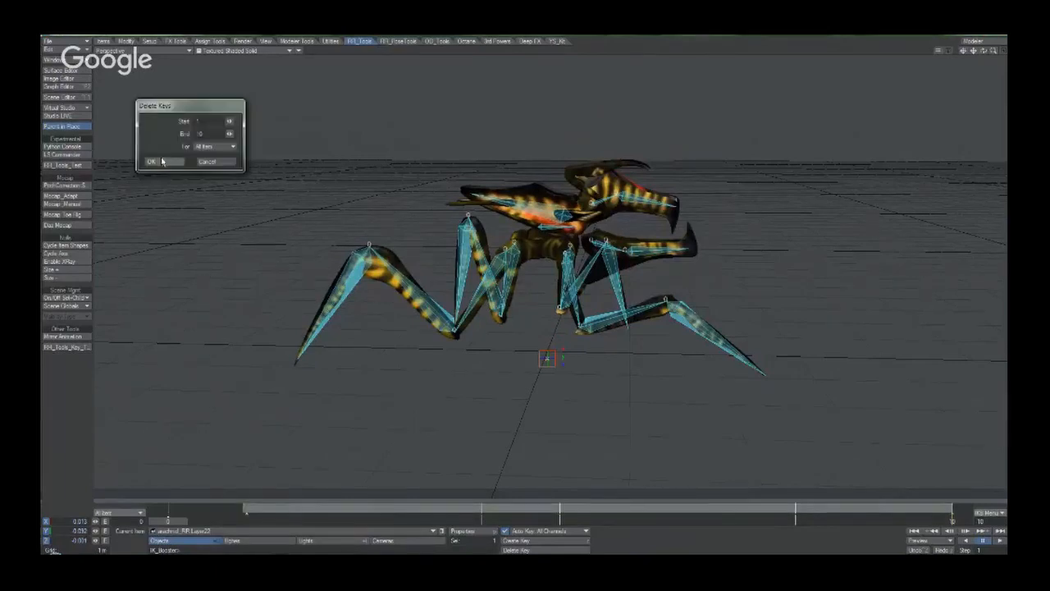
click(160, 162)
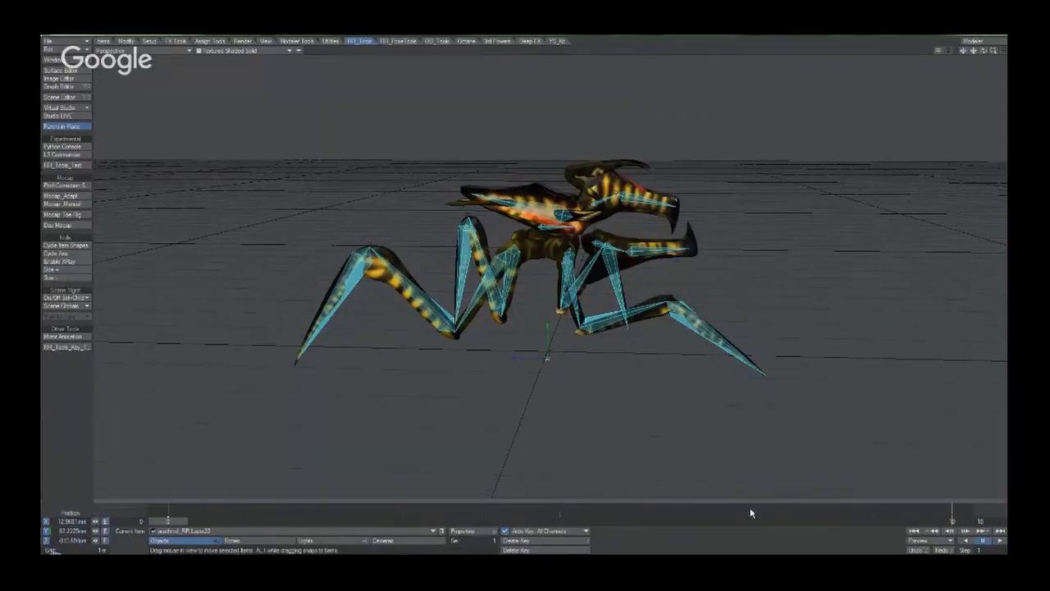
right_click(523, 513)
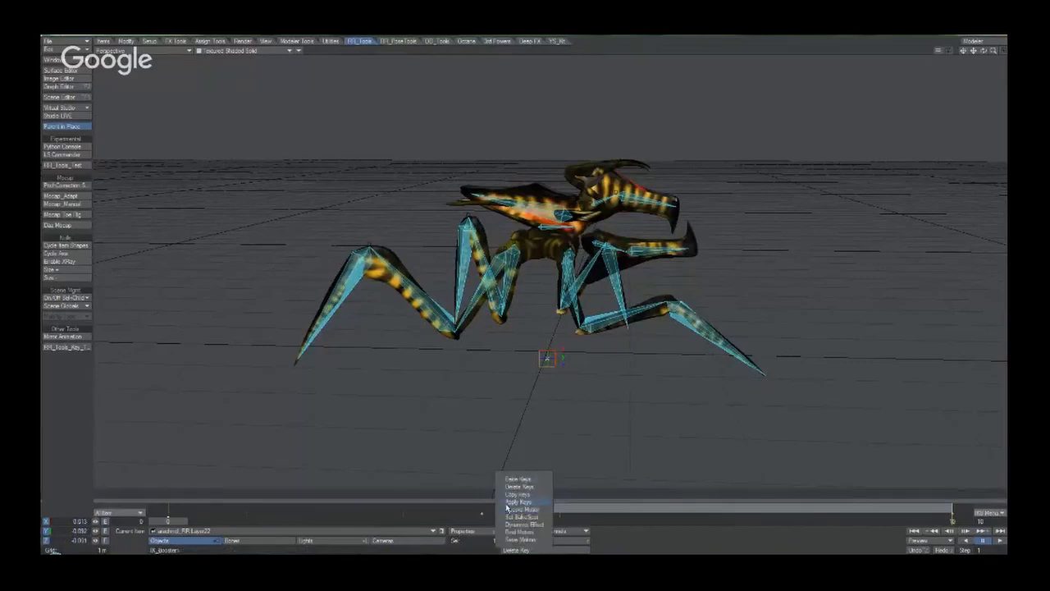
click(516, 488)
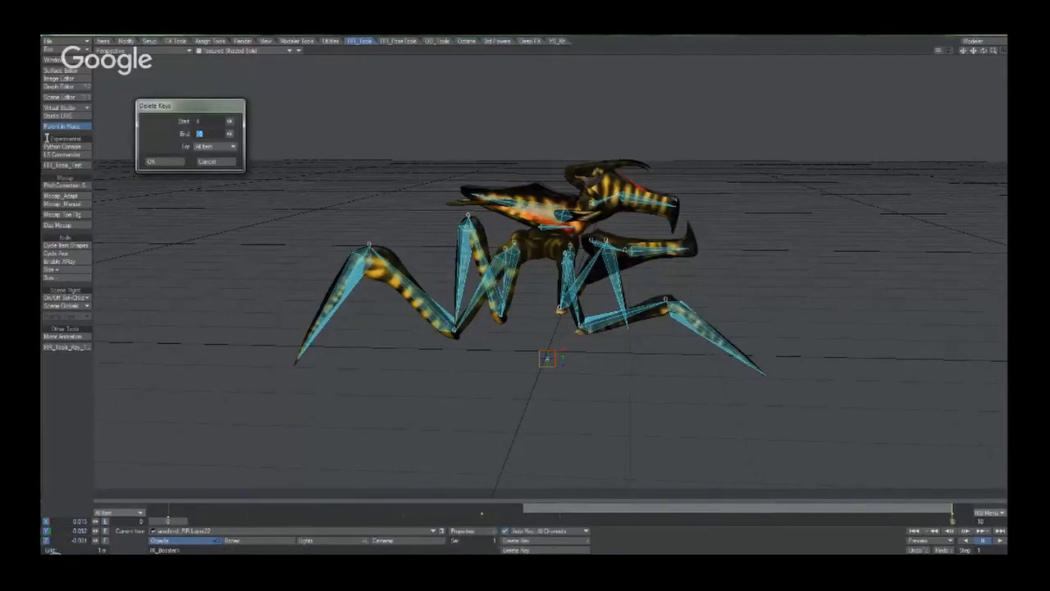
click(164, 161)
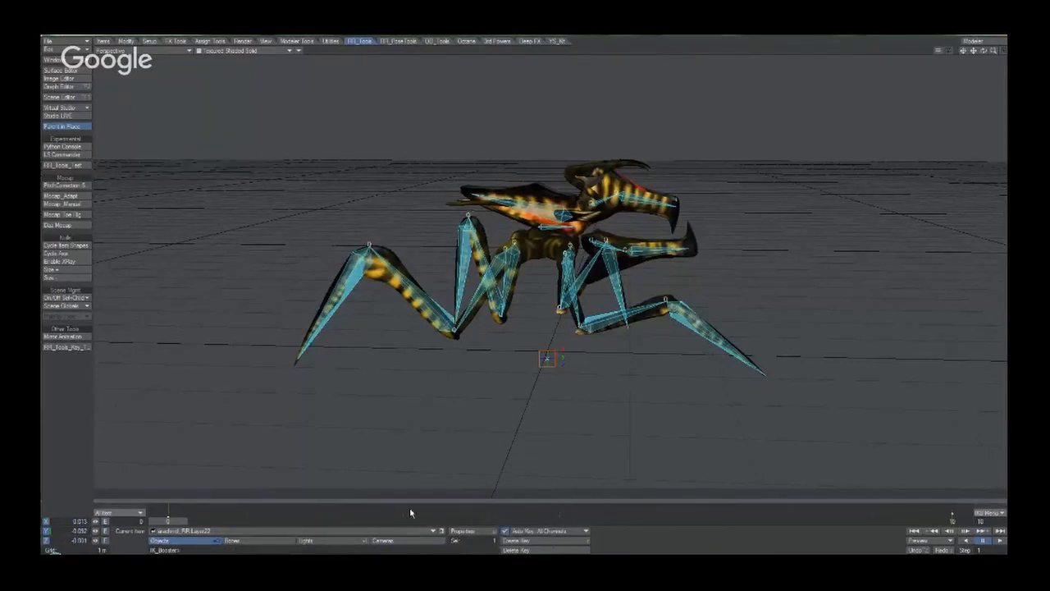
Play the shortened timeline and inspect the creature's front right leg from the front and the side.
key(t)
drag(178, 520, 246, 521)
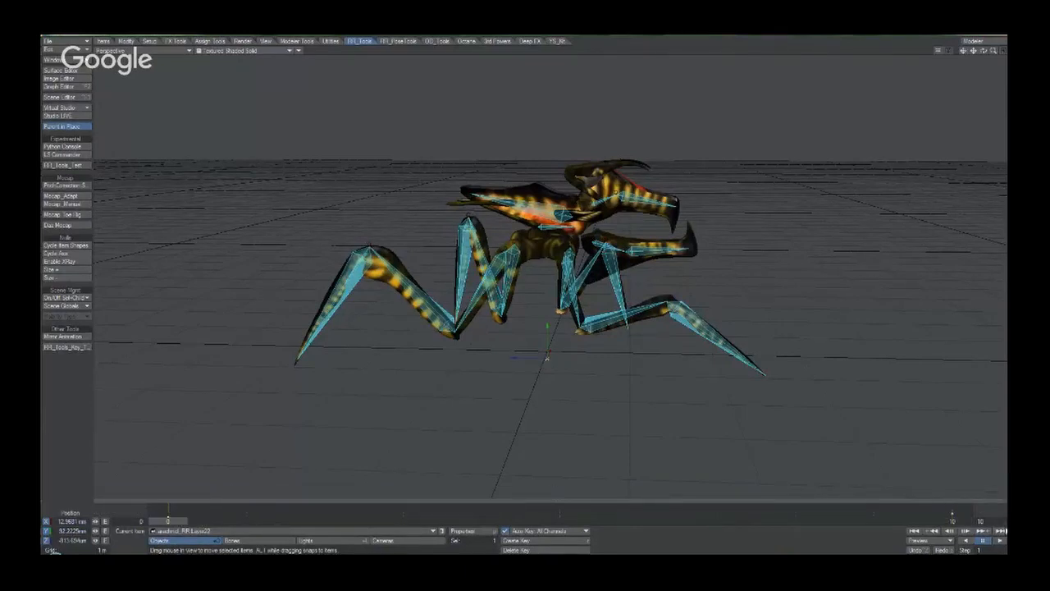
click(1001, 541)
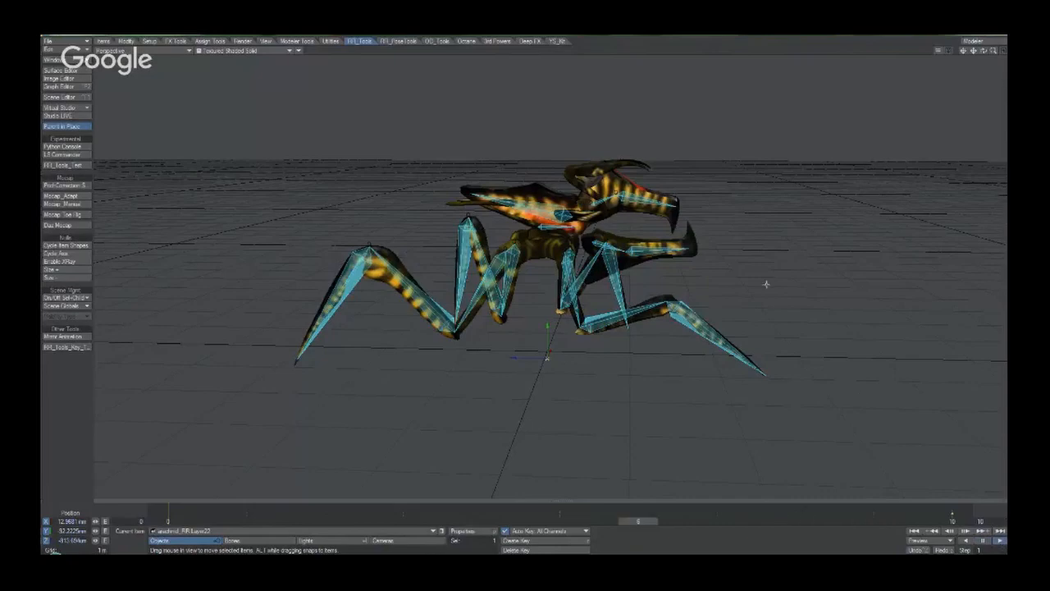
alt+drag(766, 284, 698, 293)
click(773, 371)
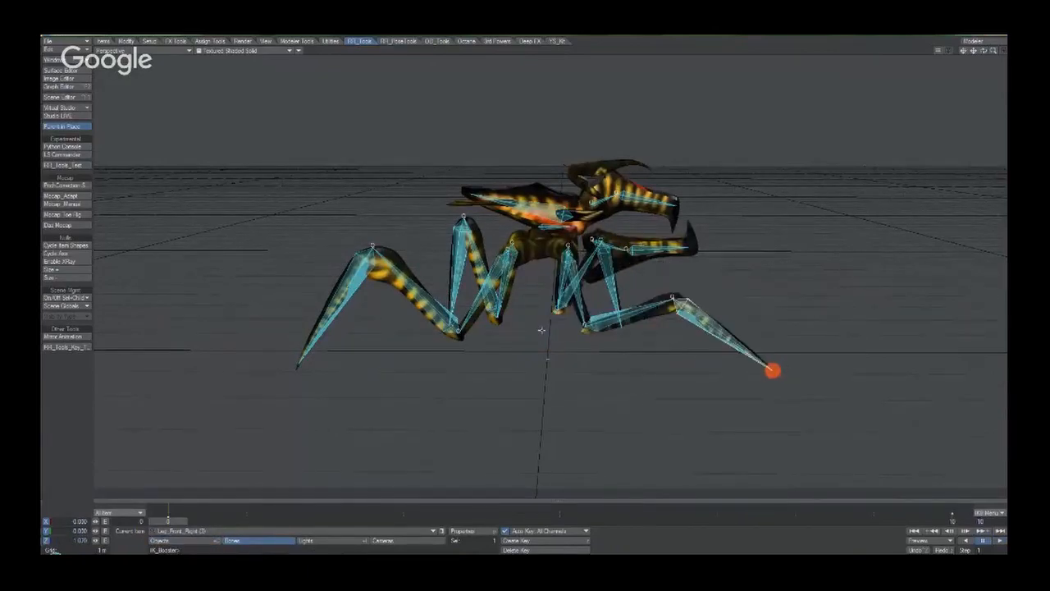
alt+drag(785, 369, 640, 414)
alt+drag(624, 353, 575, 328)
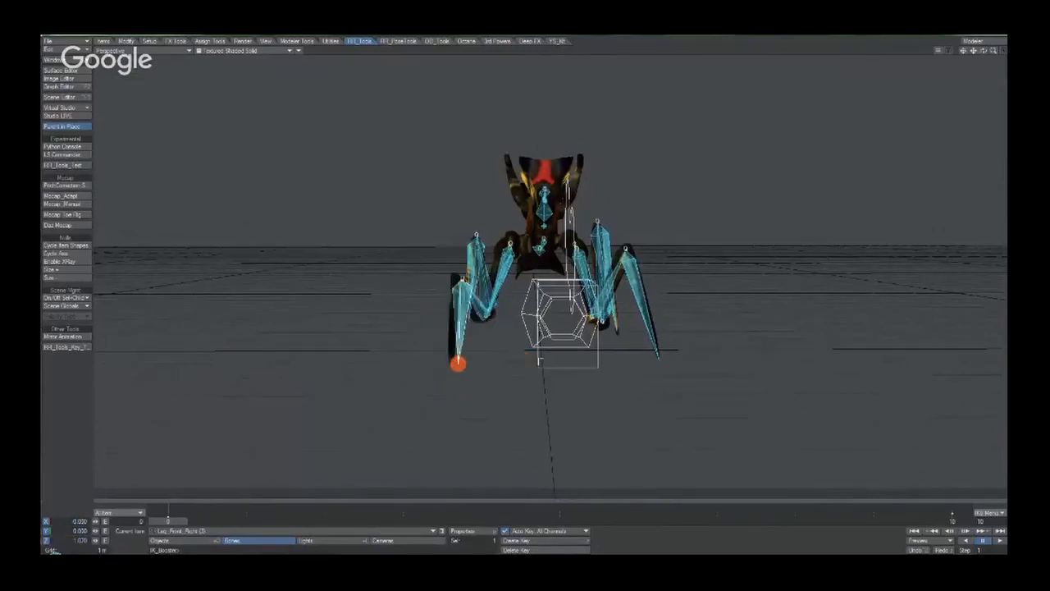
alt+drag(574, 352, 751, 353)
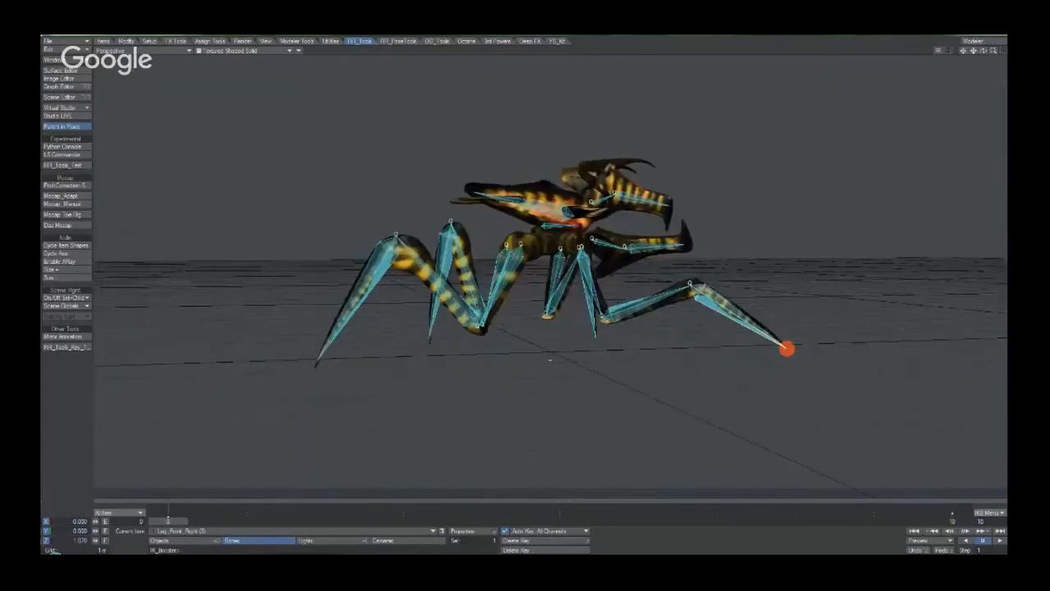
Try pulling the front right leg's lower joint with IKBooster and undo the move.
click(628, 306)
drag(627, 306, 590, 329)
key(ctrl+z)
key(ctrl+z)
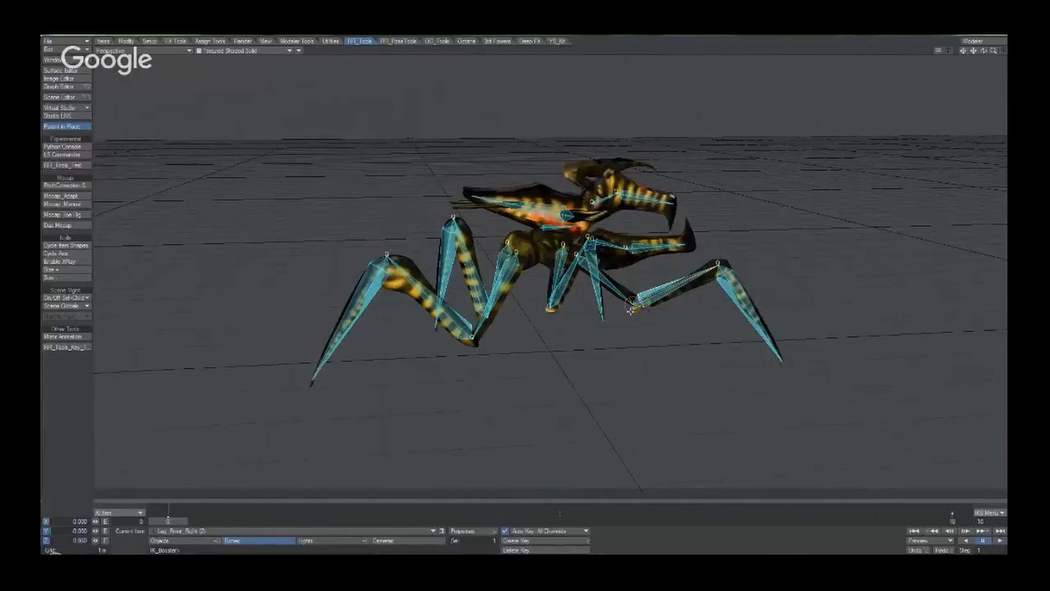
Reposition the front right leg's lower joint and tip, and adjust the back right leg from its tip.
drag(631, 308, 598, 328)
drag(748, 336, 894, 384)
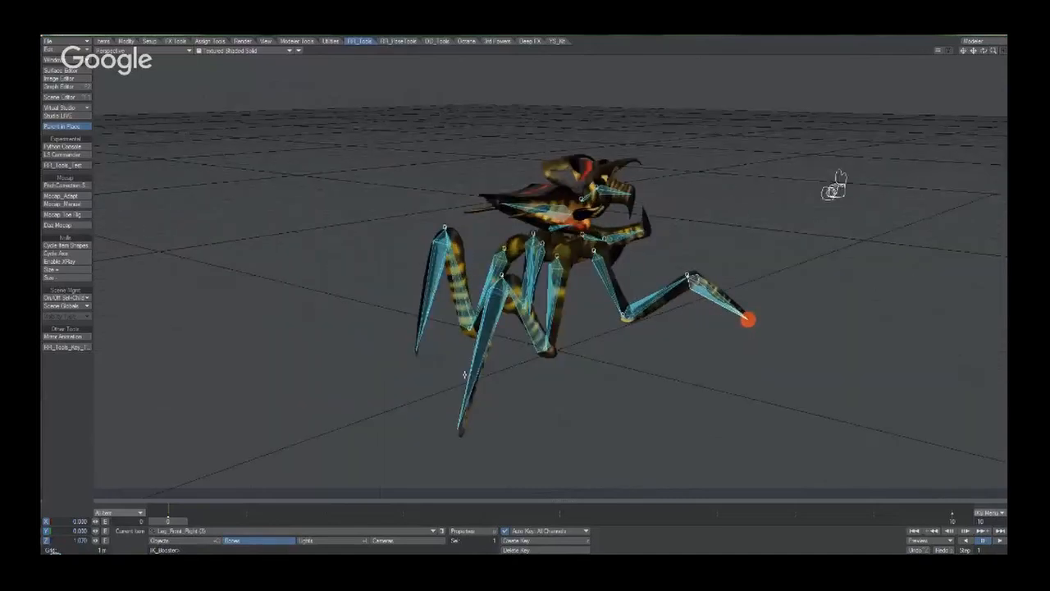
drag(462, 431, 462, 434)
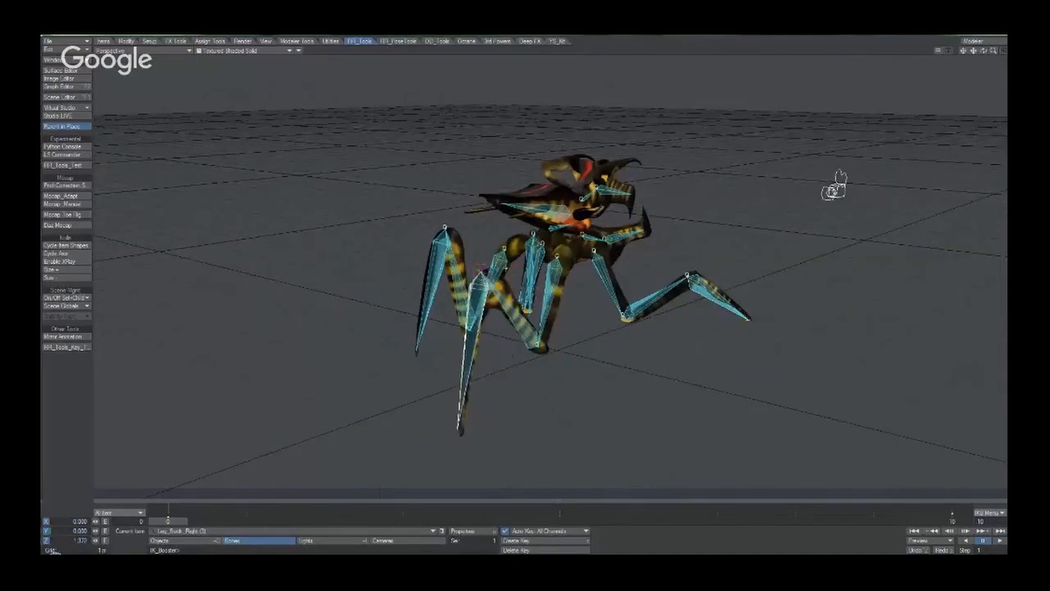
alt+drag(648, 279, 643, 281)
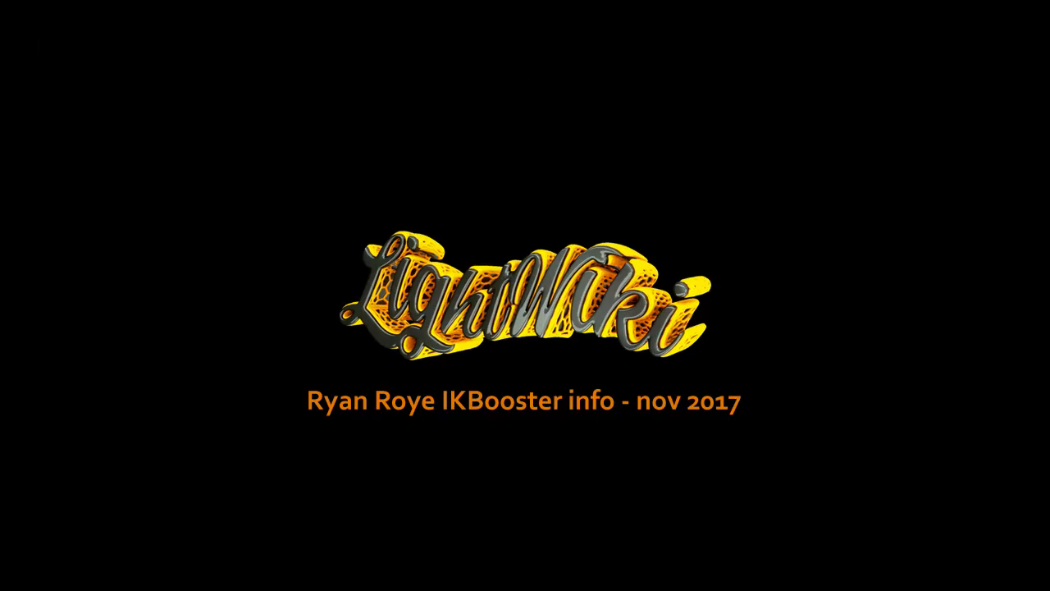